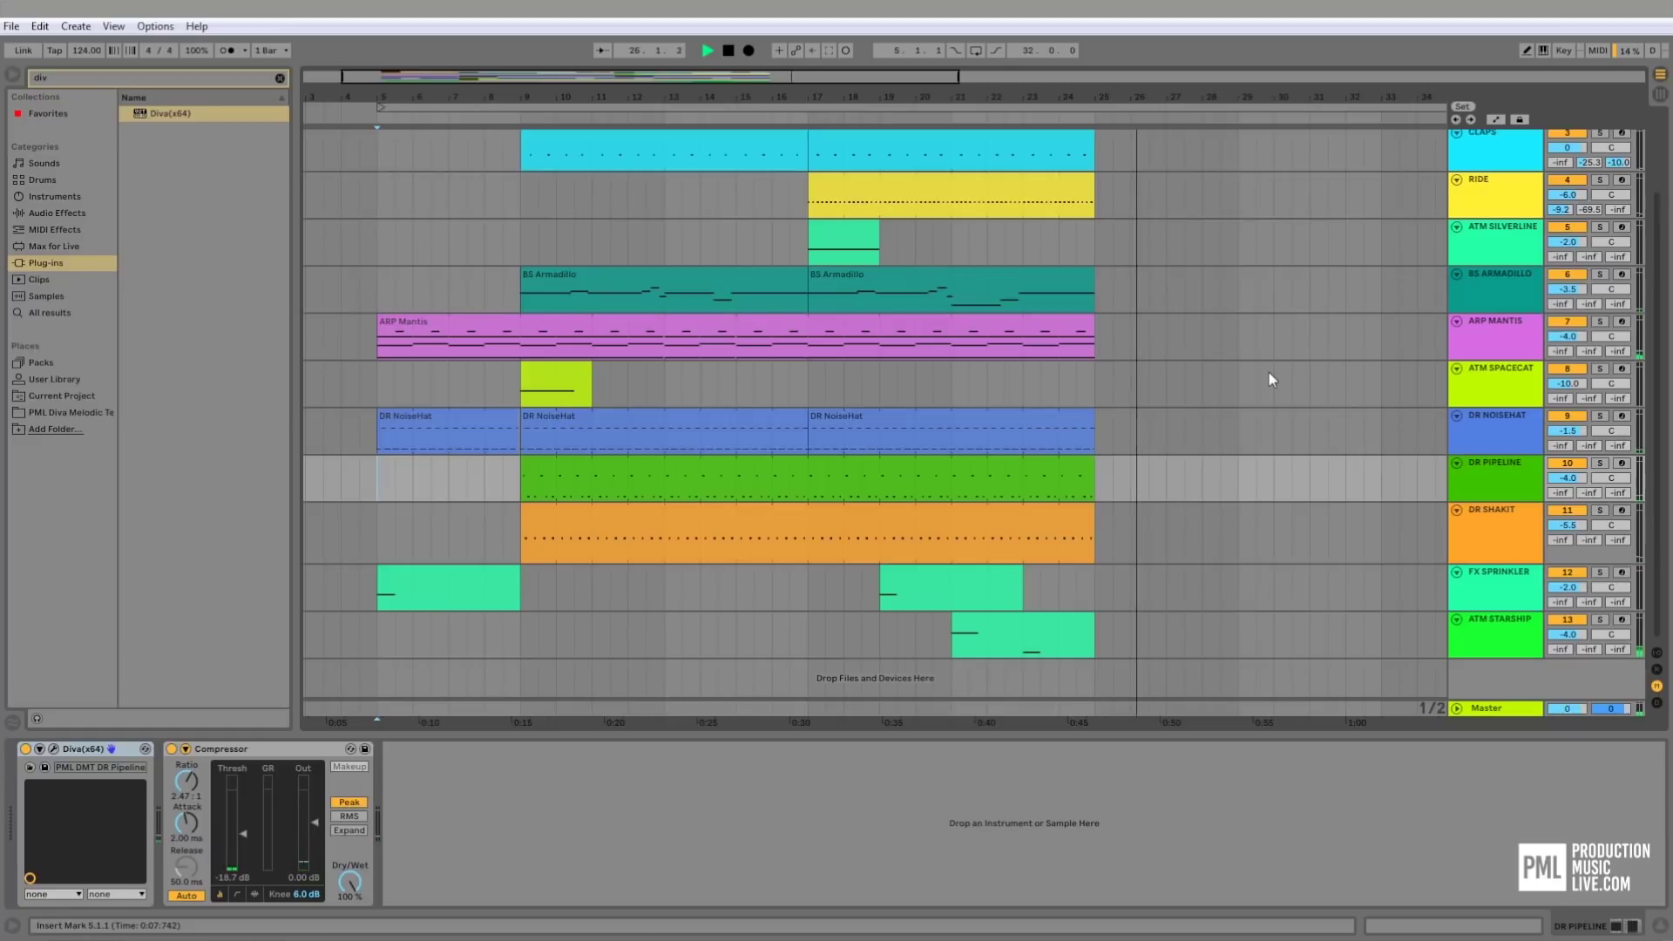
# - Solo the KICK SC, KICK, CLAPS and RIDE tracks and audition them from bar 17
pyautogui.press('space')
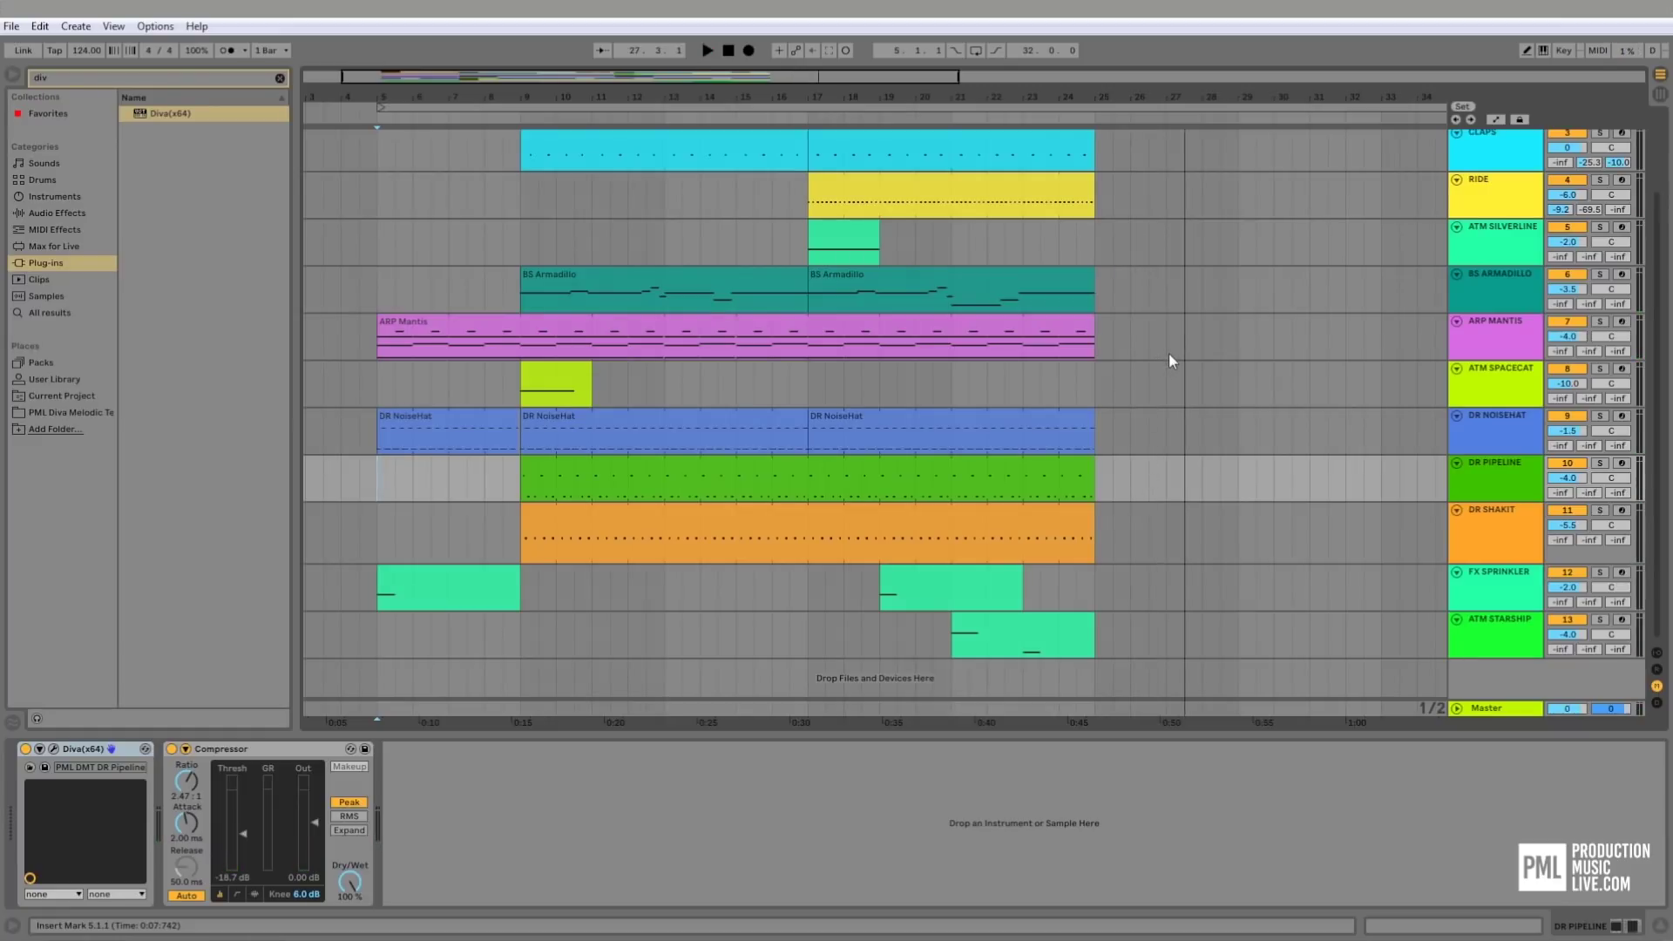
pyautogui.scroll(2, 1169, 358)
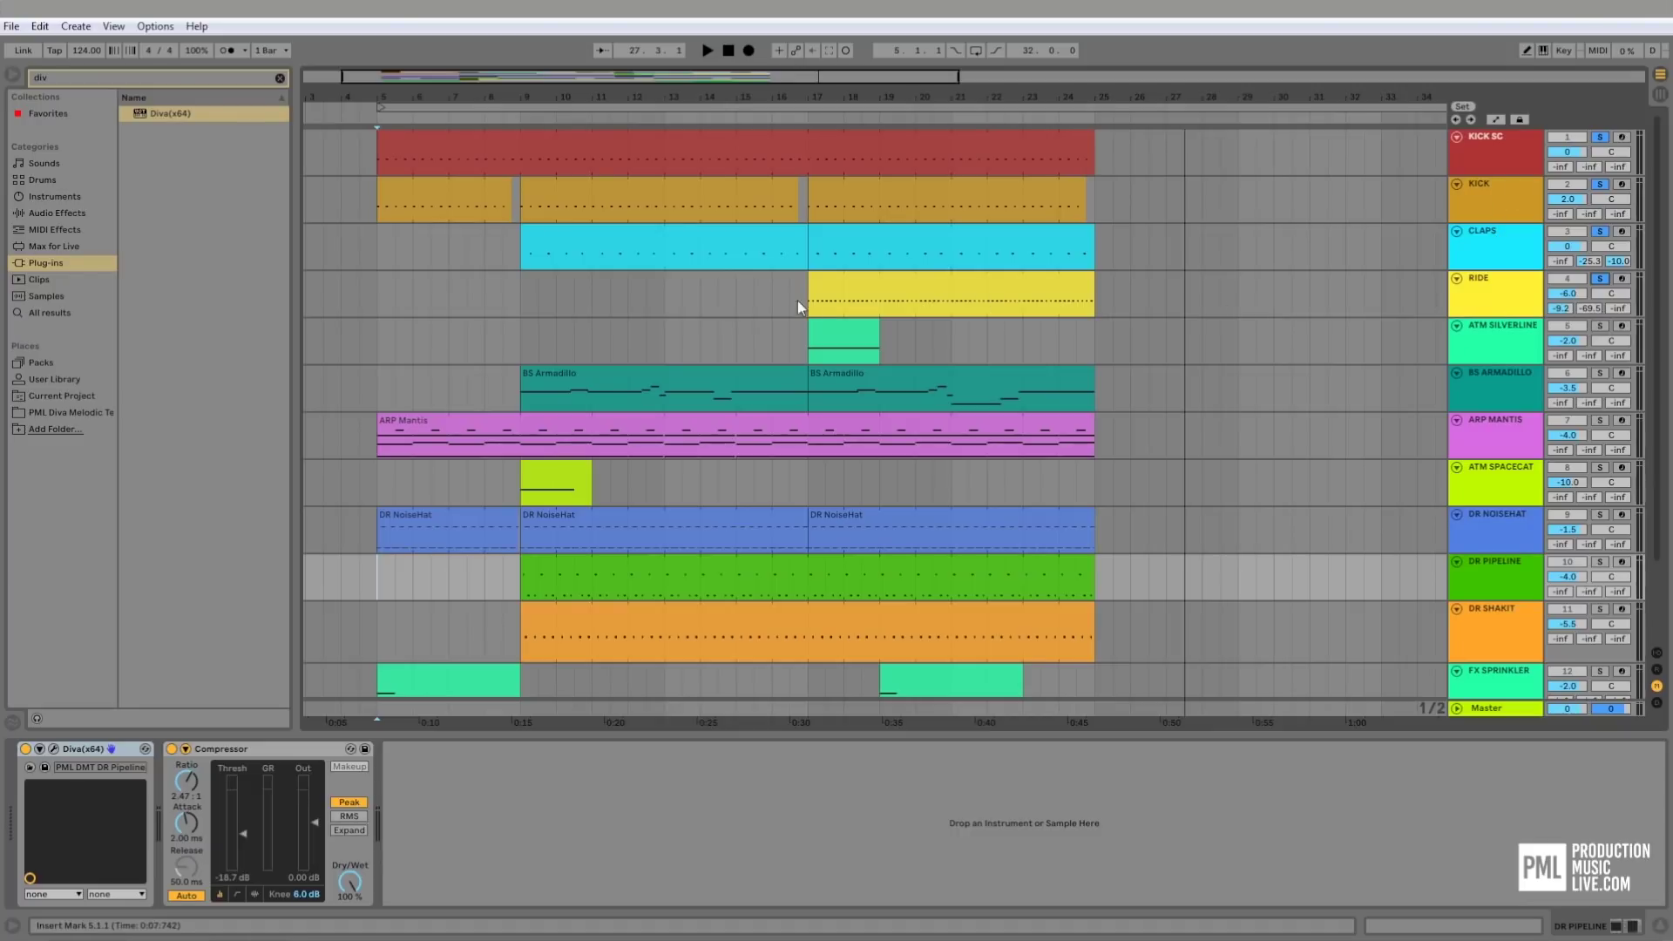
pyautogui.click(808, 296)
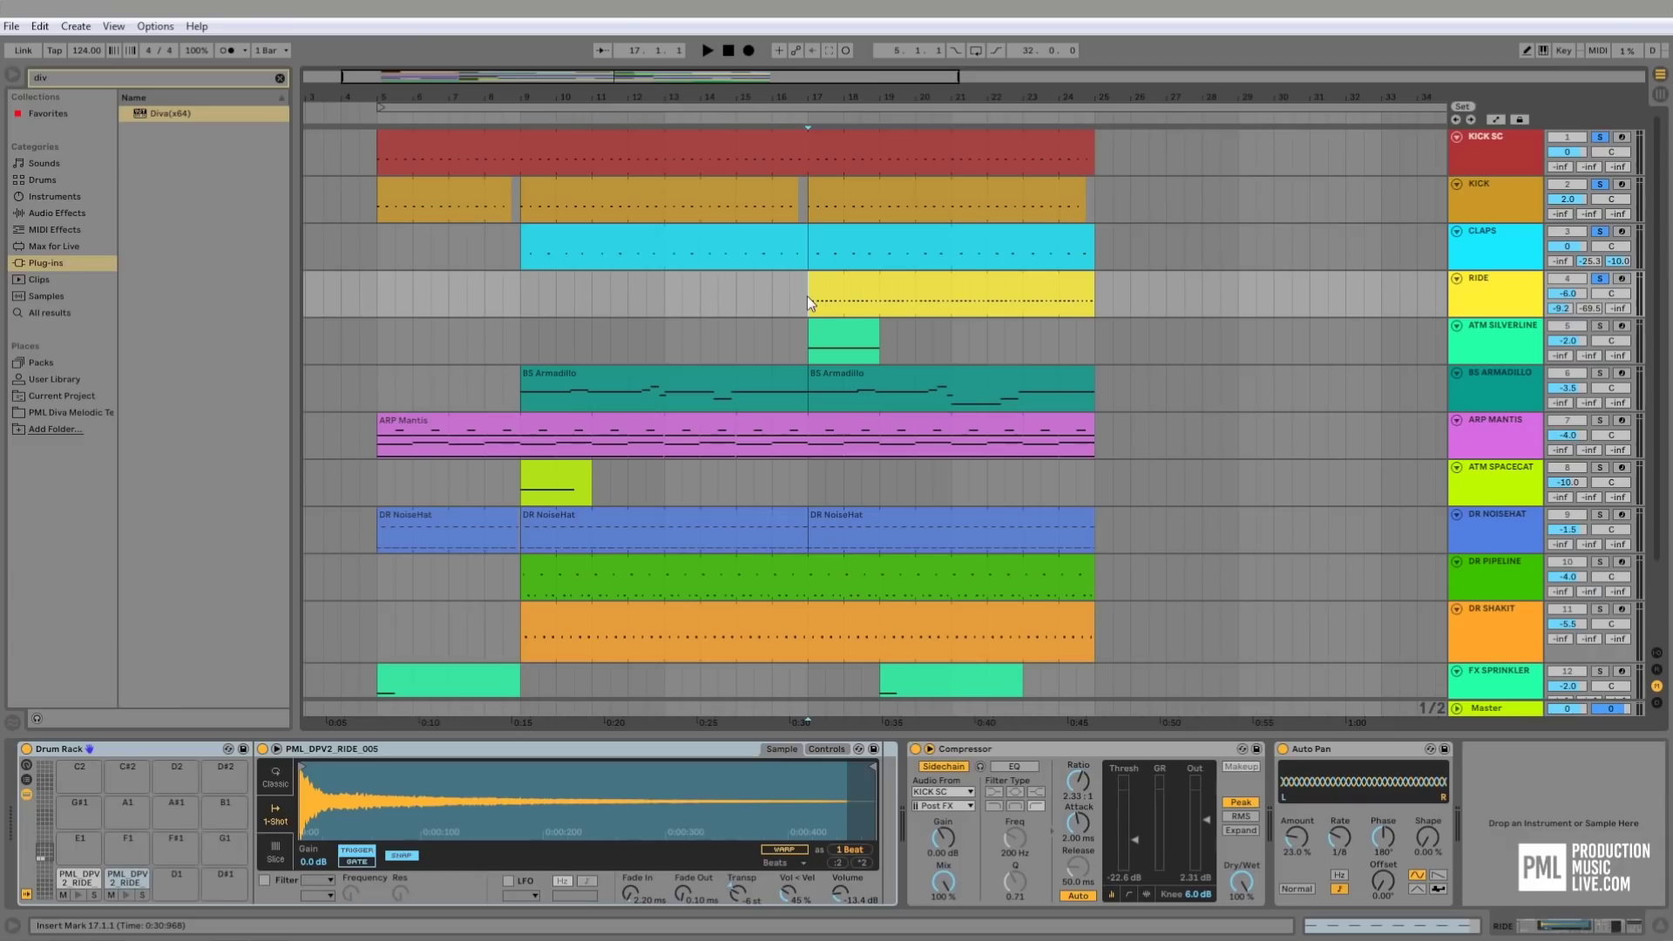
pyautogui.press('space')
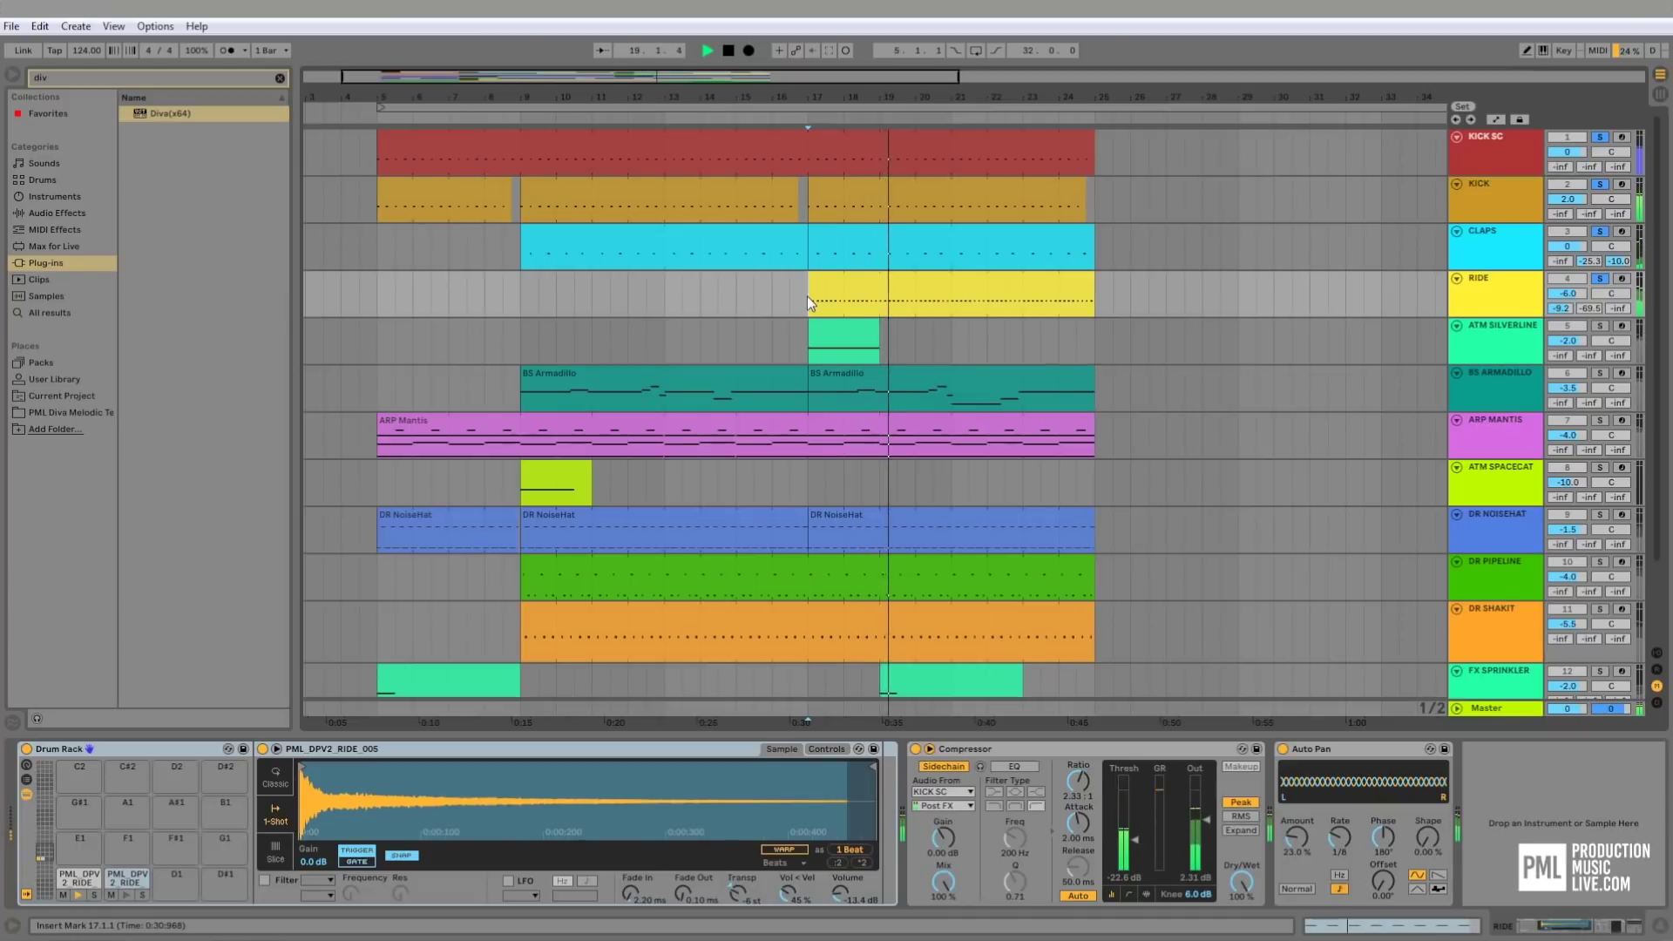
pyautogui.press('space')
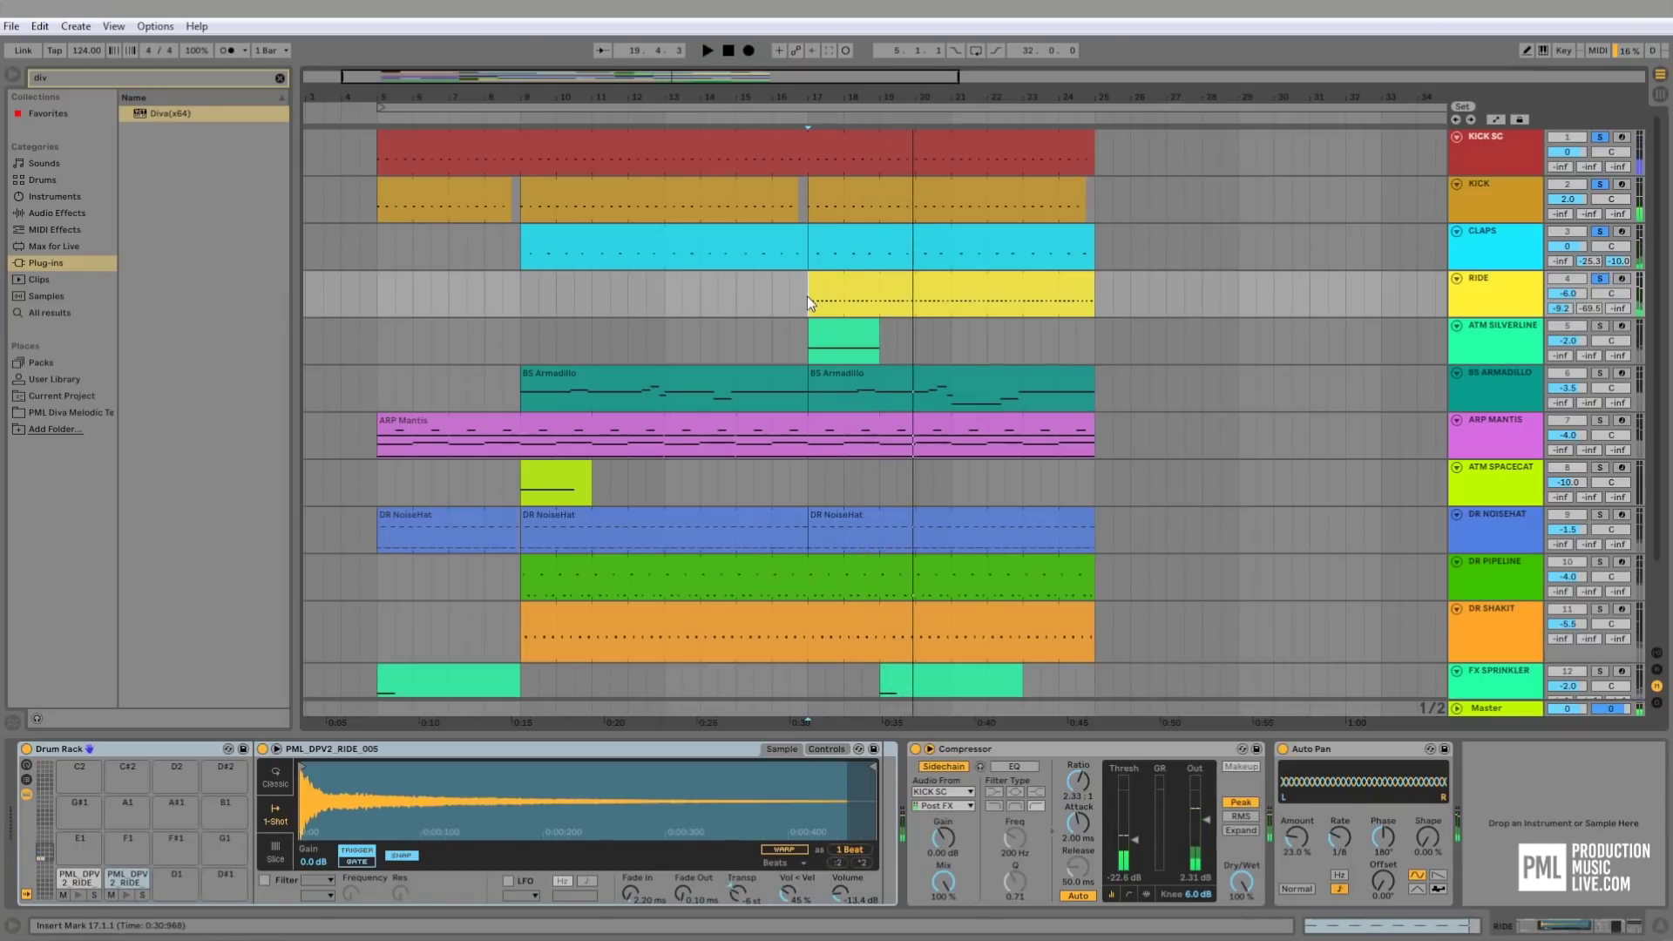
# - Add the DR NOISEHAT track to the soloed drums and audition them from bar 17
pyautogui.scroll(-1, 808, 297)
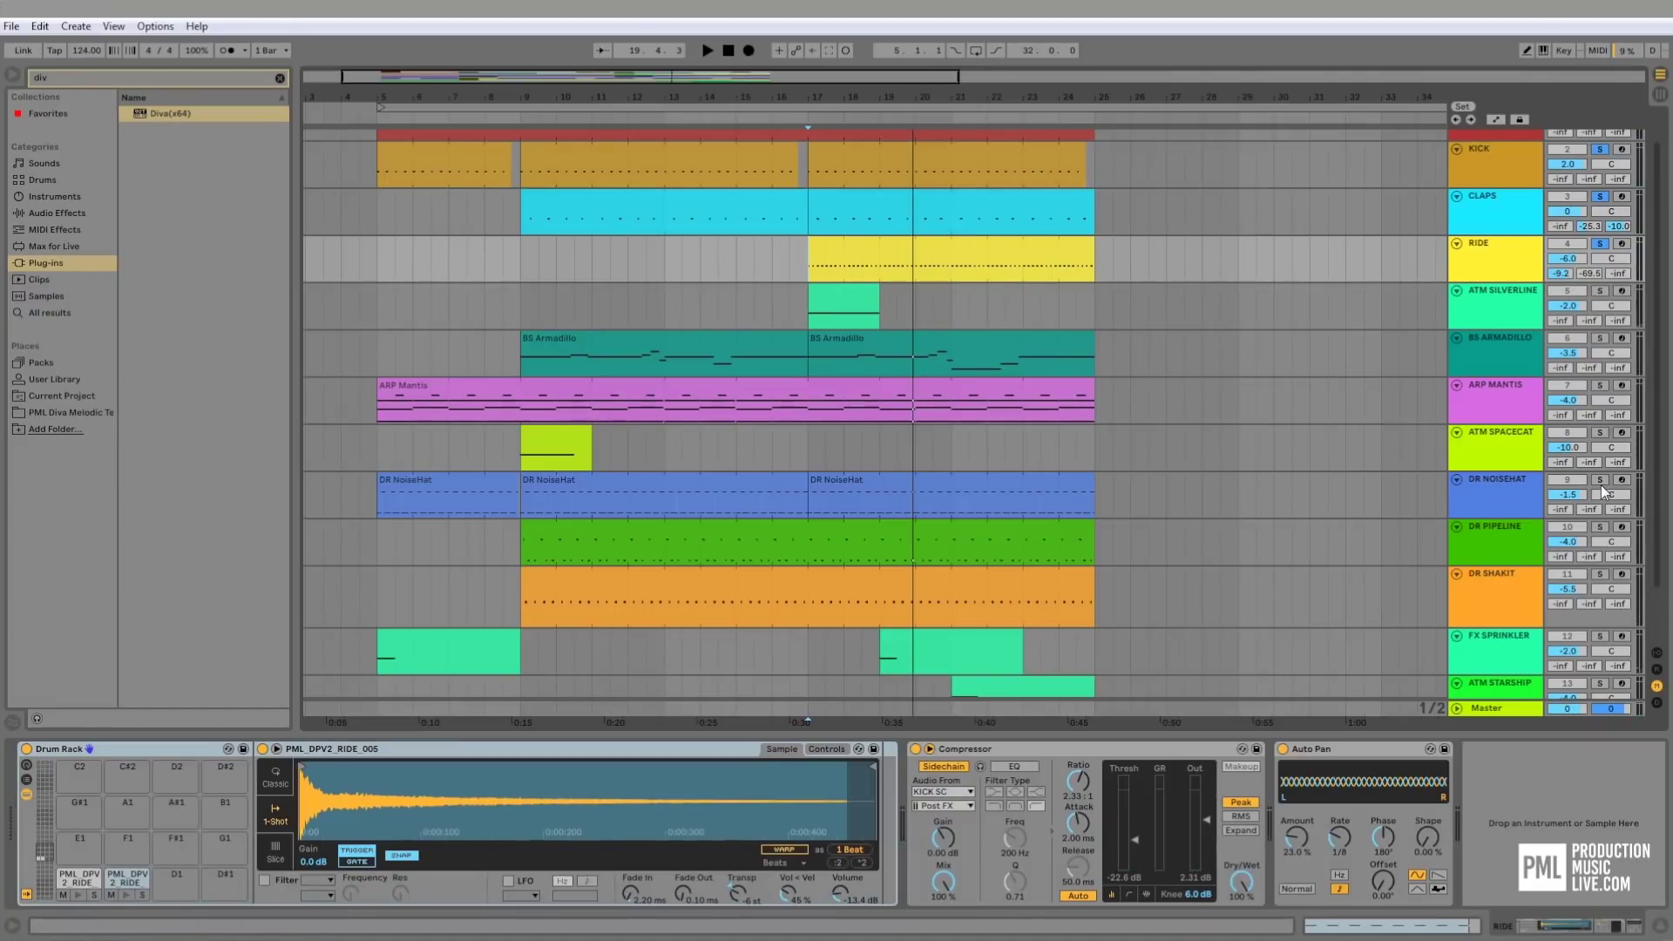
pyautogui.click(807, 501)
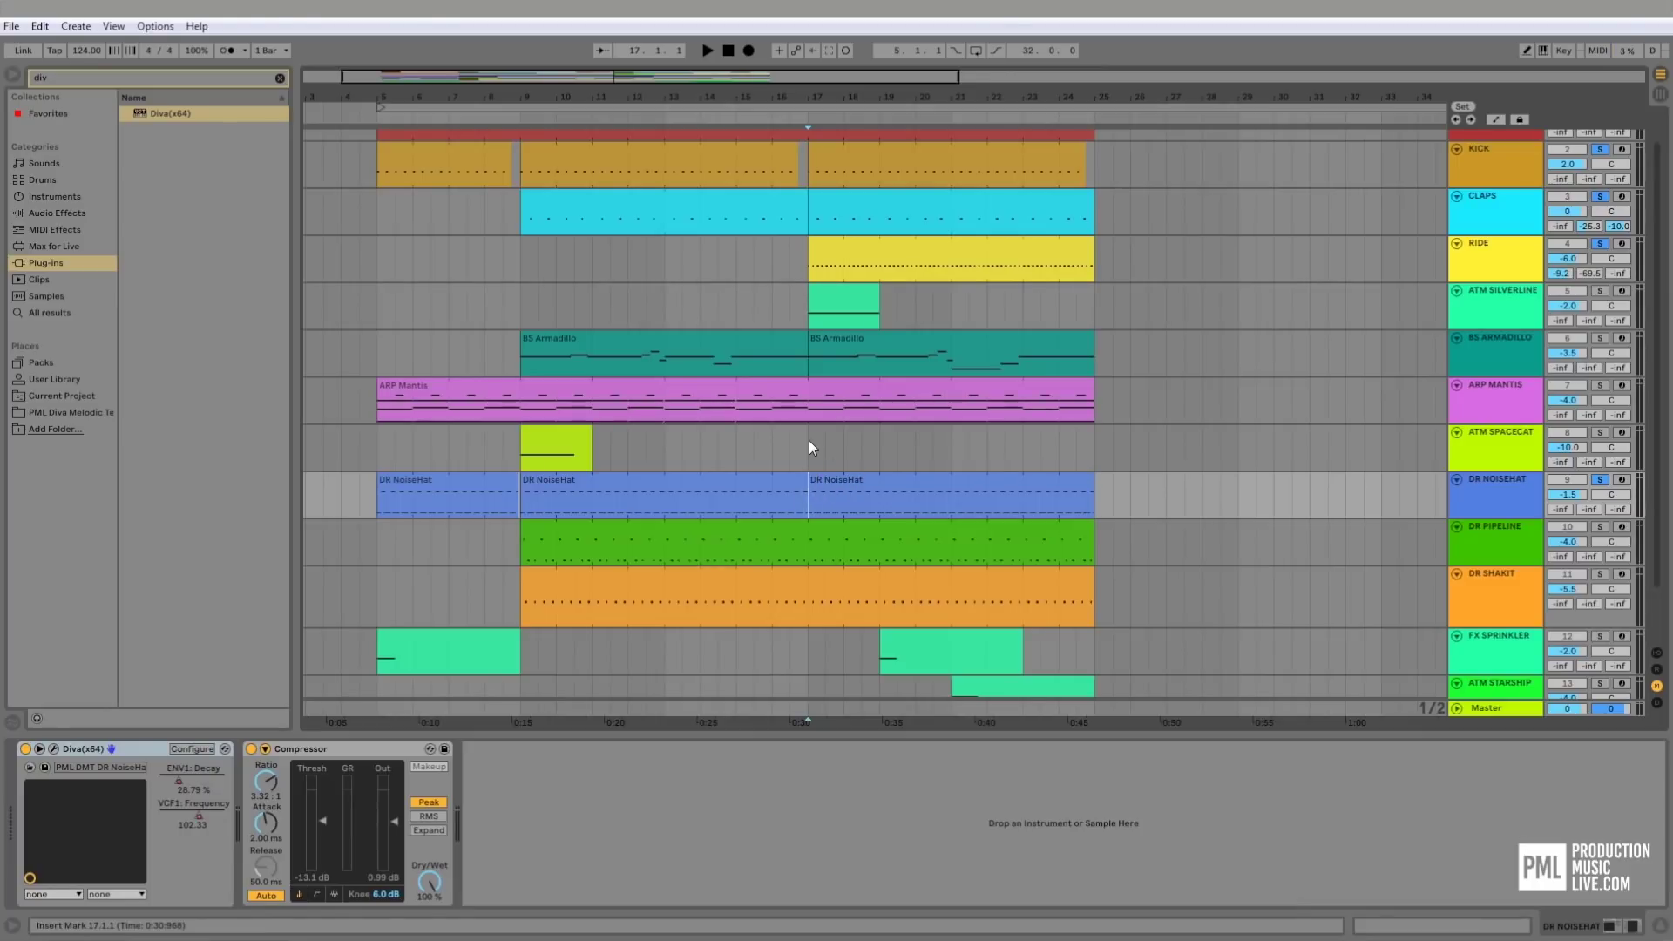
pyautogui.press('space')
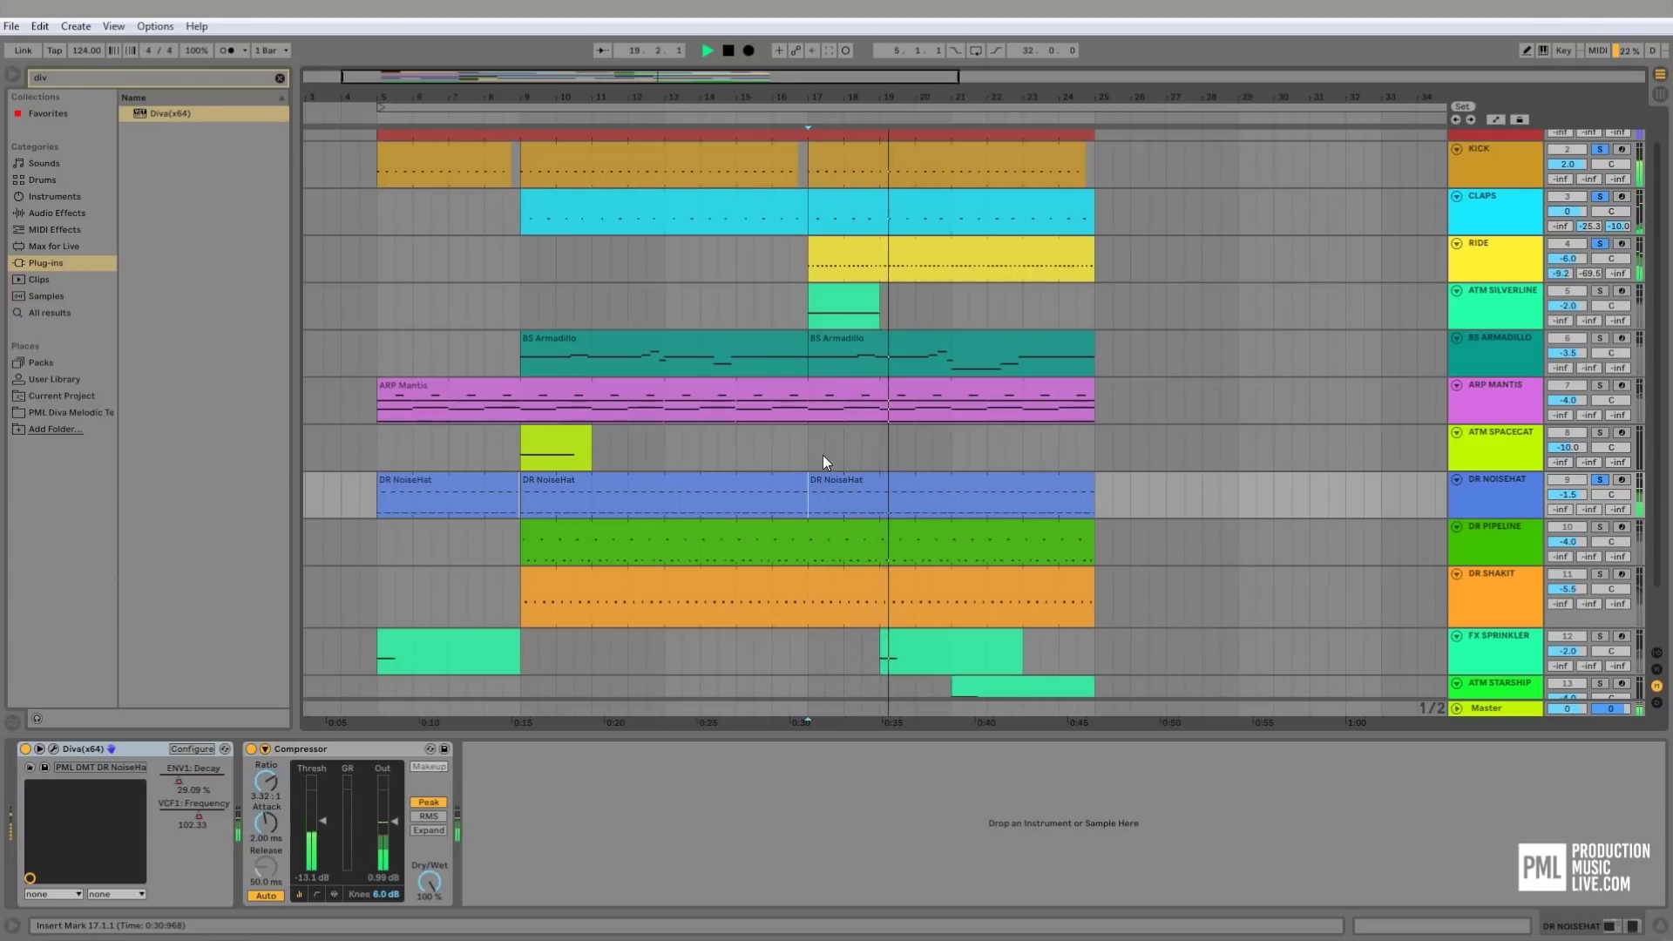
pyautogui.press('space')
# - Add the DR PIPELINE track to the soloed drums and audition them from bar 9
pyautogui.click(527, 549)
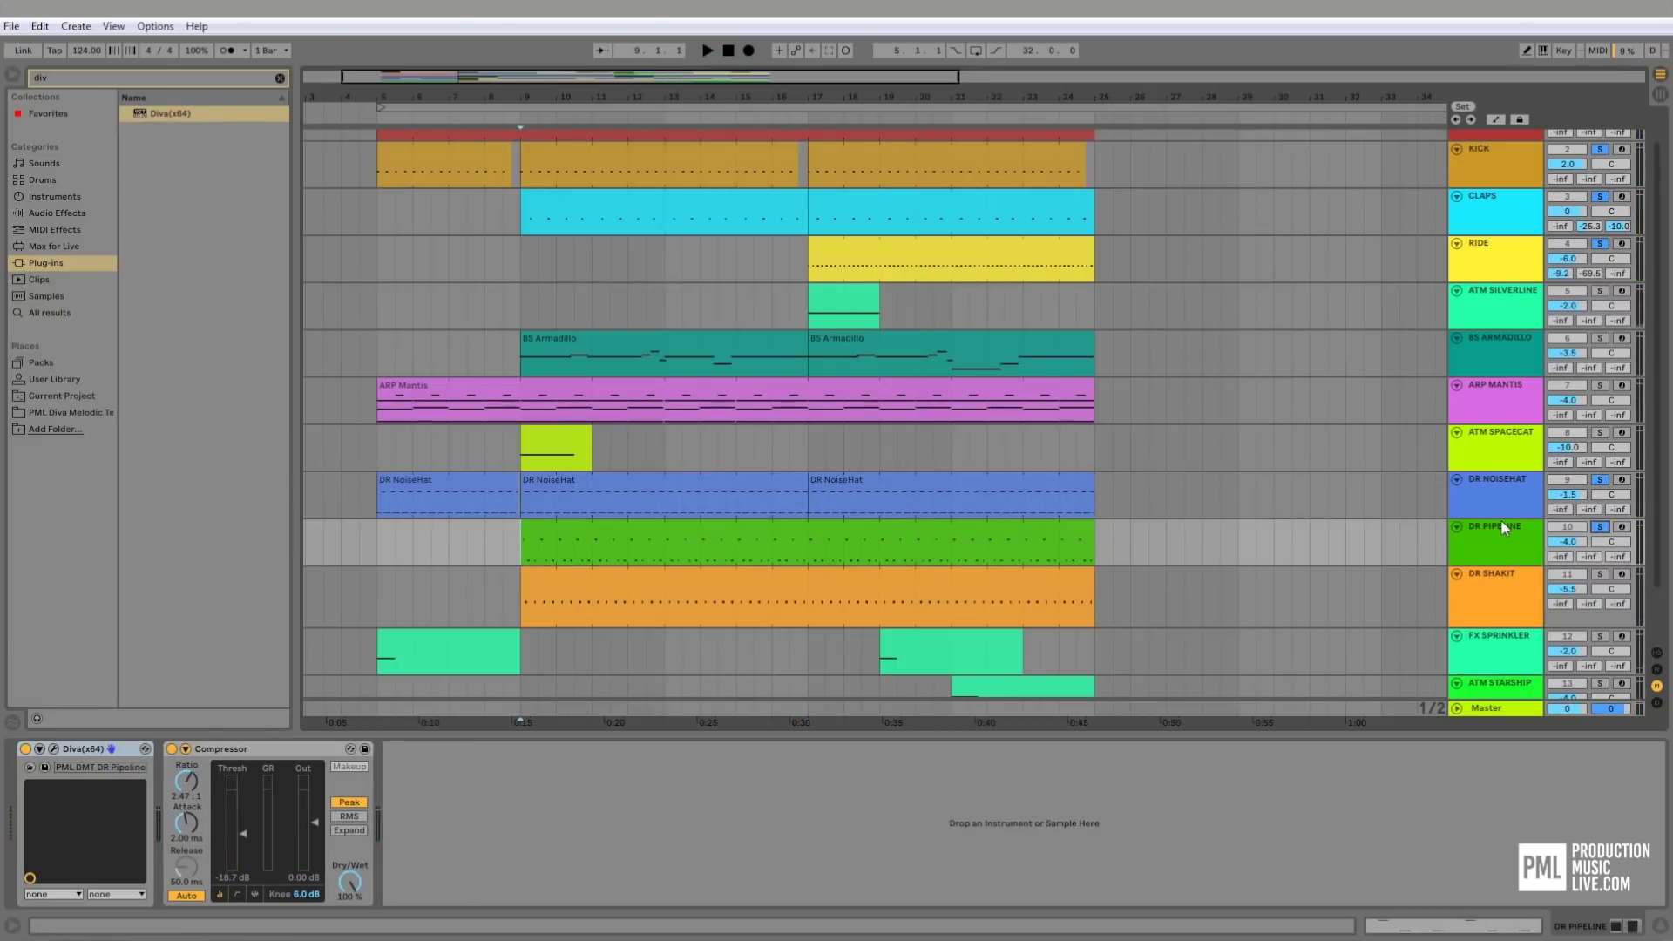
pyautogui.press('space')
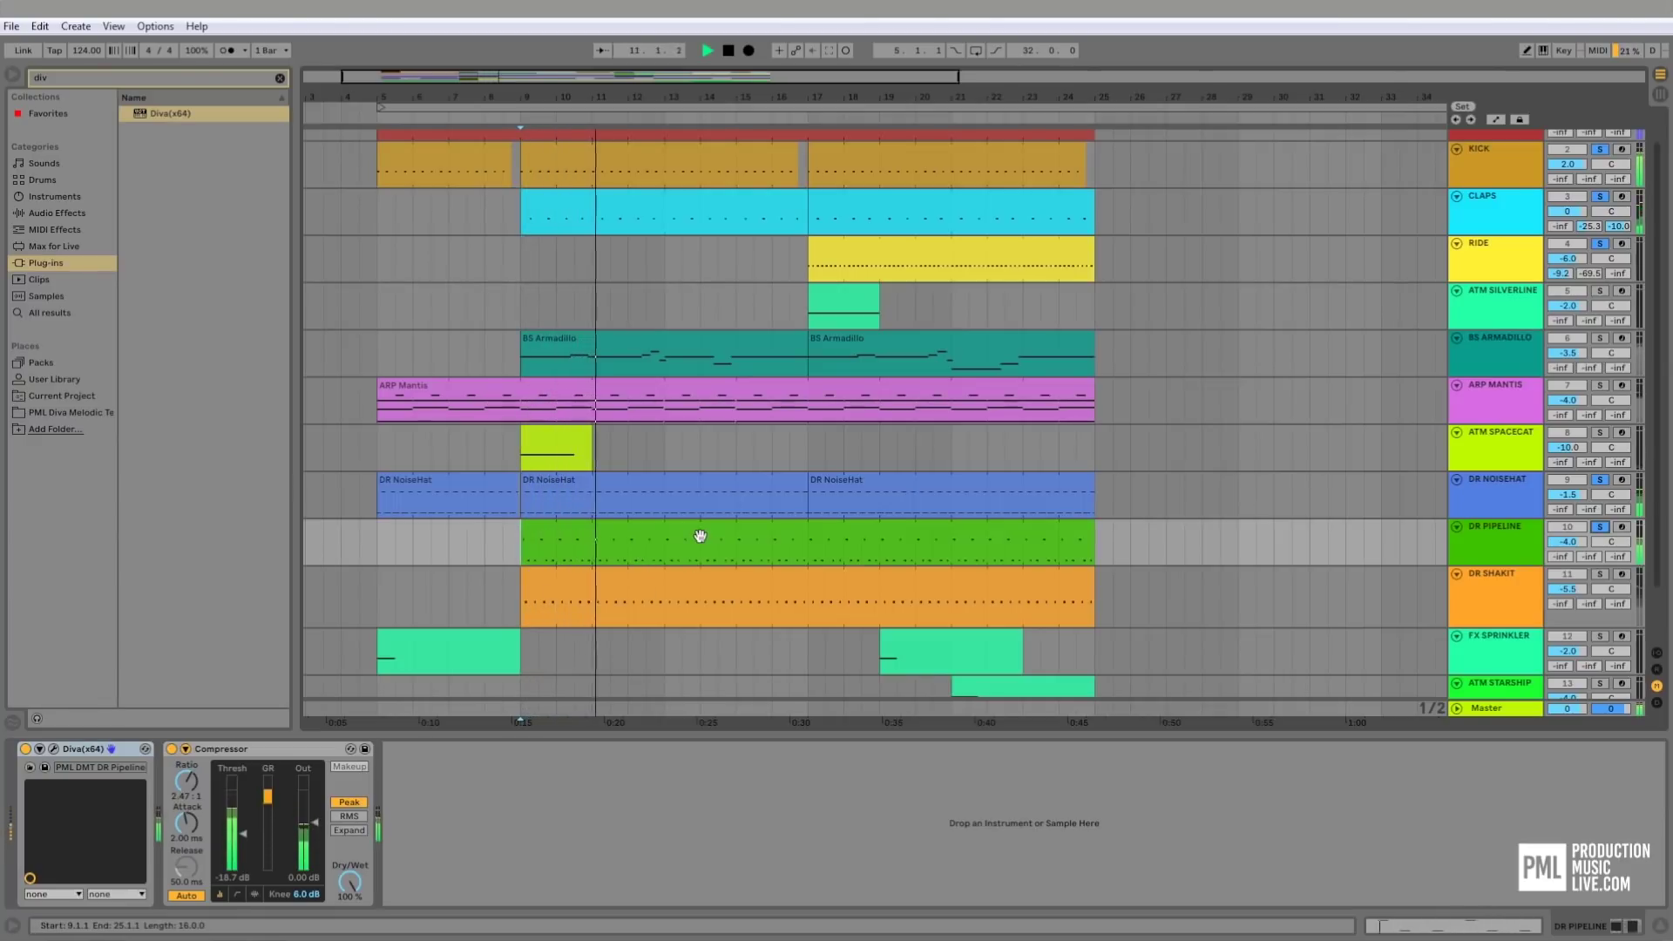
pyautogui.press('space')
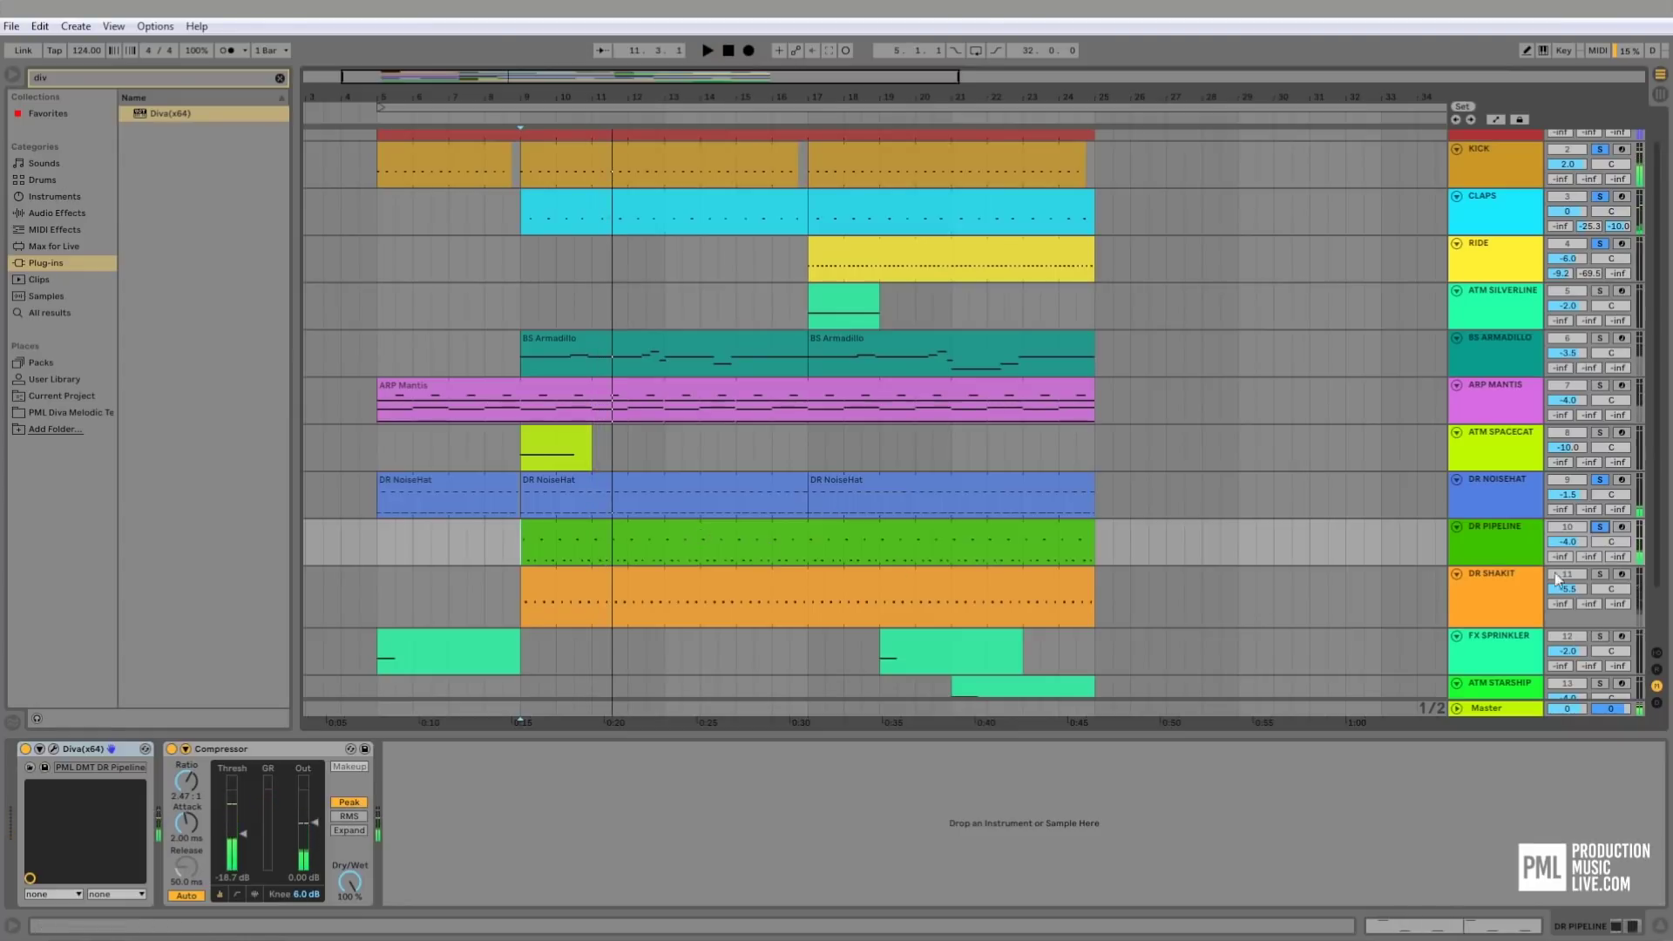
# - Add the DR SHAKIT track to the soloed drums and audition the full percussion from bar 9
pyautogui.click(1601, 574)
pyautogui.click(522, 582)
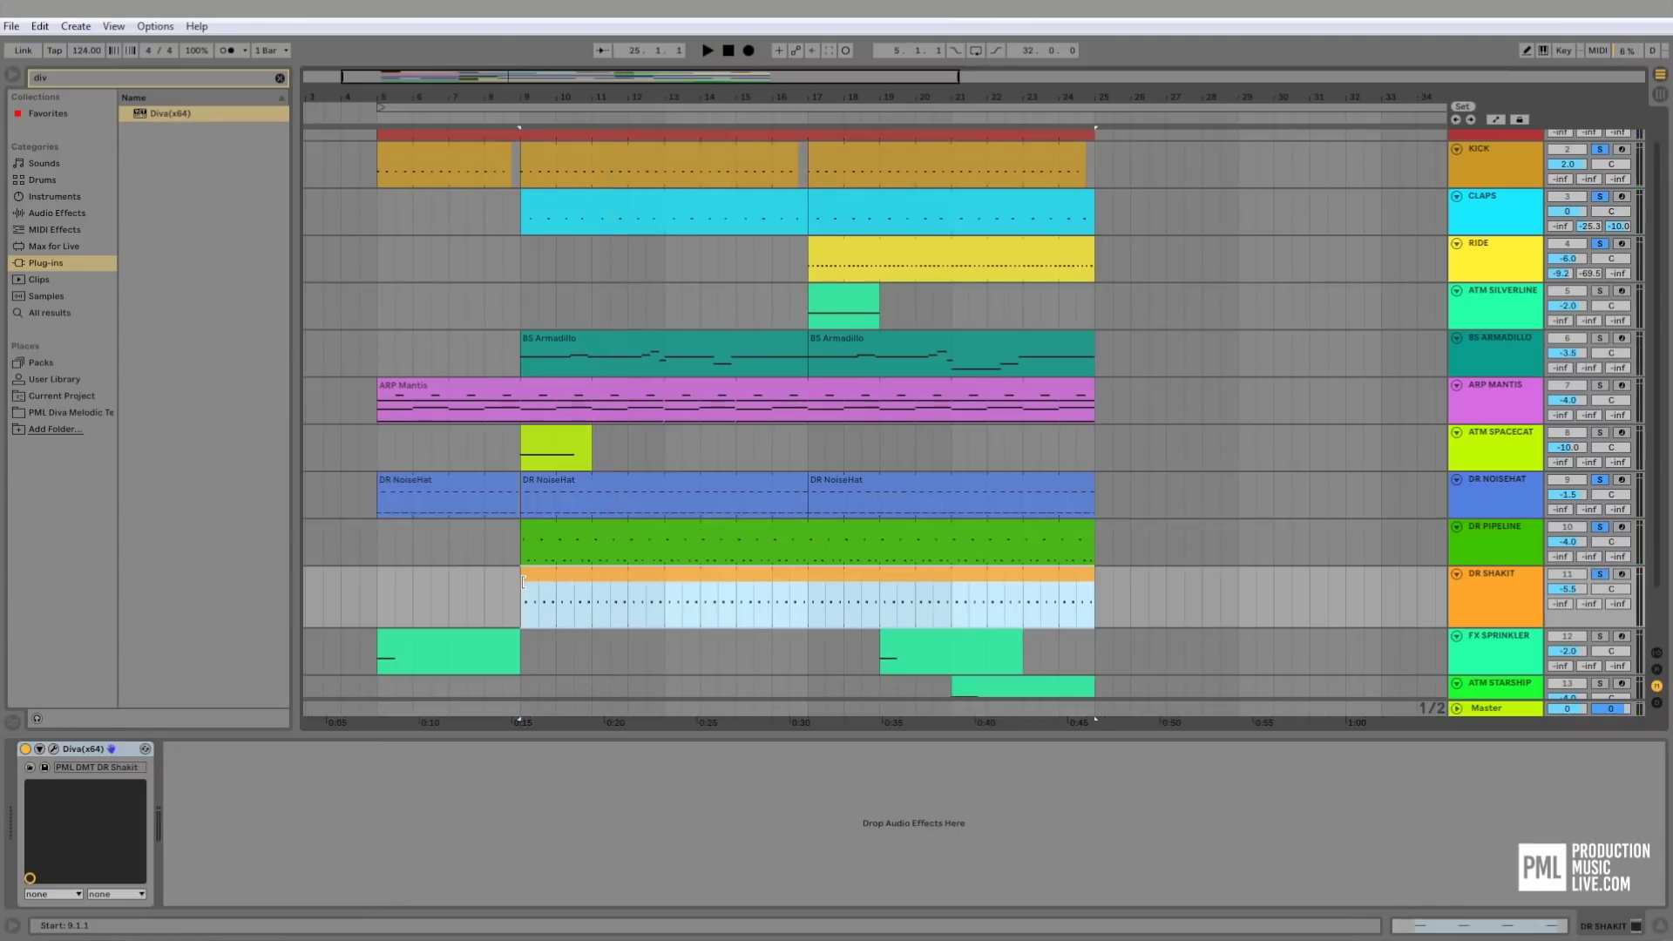
pyautogui.click(522, 597)
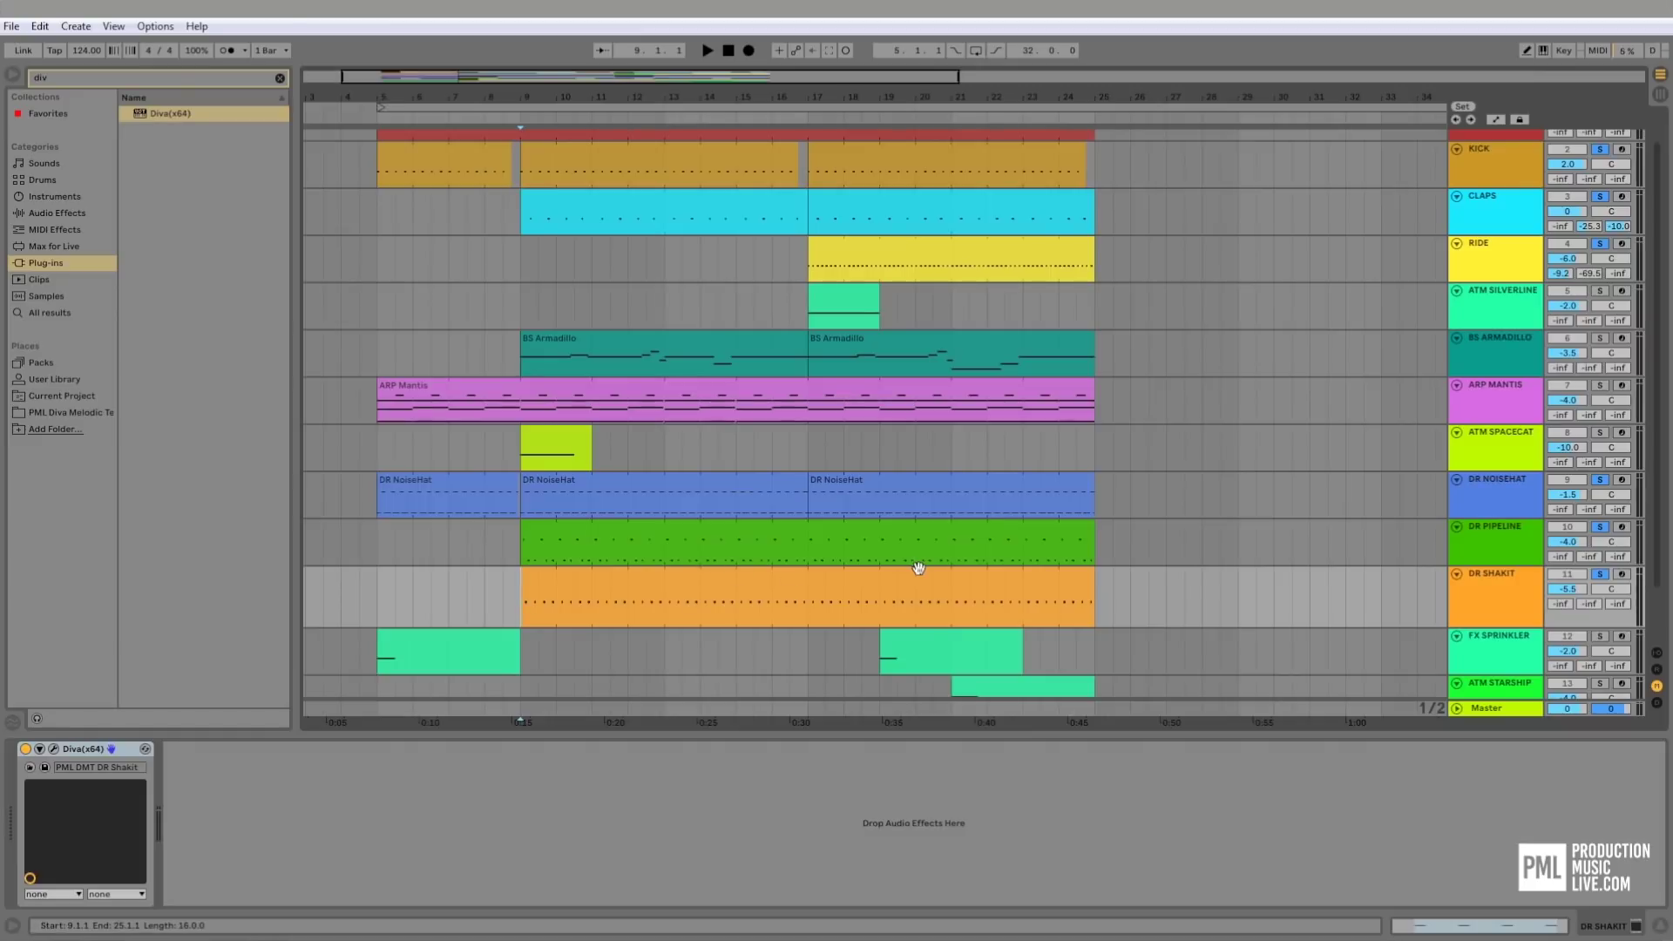
pyautogui.press('space')
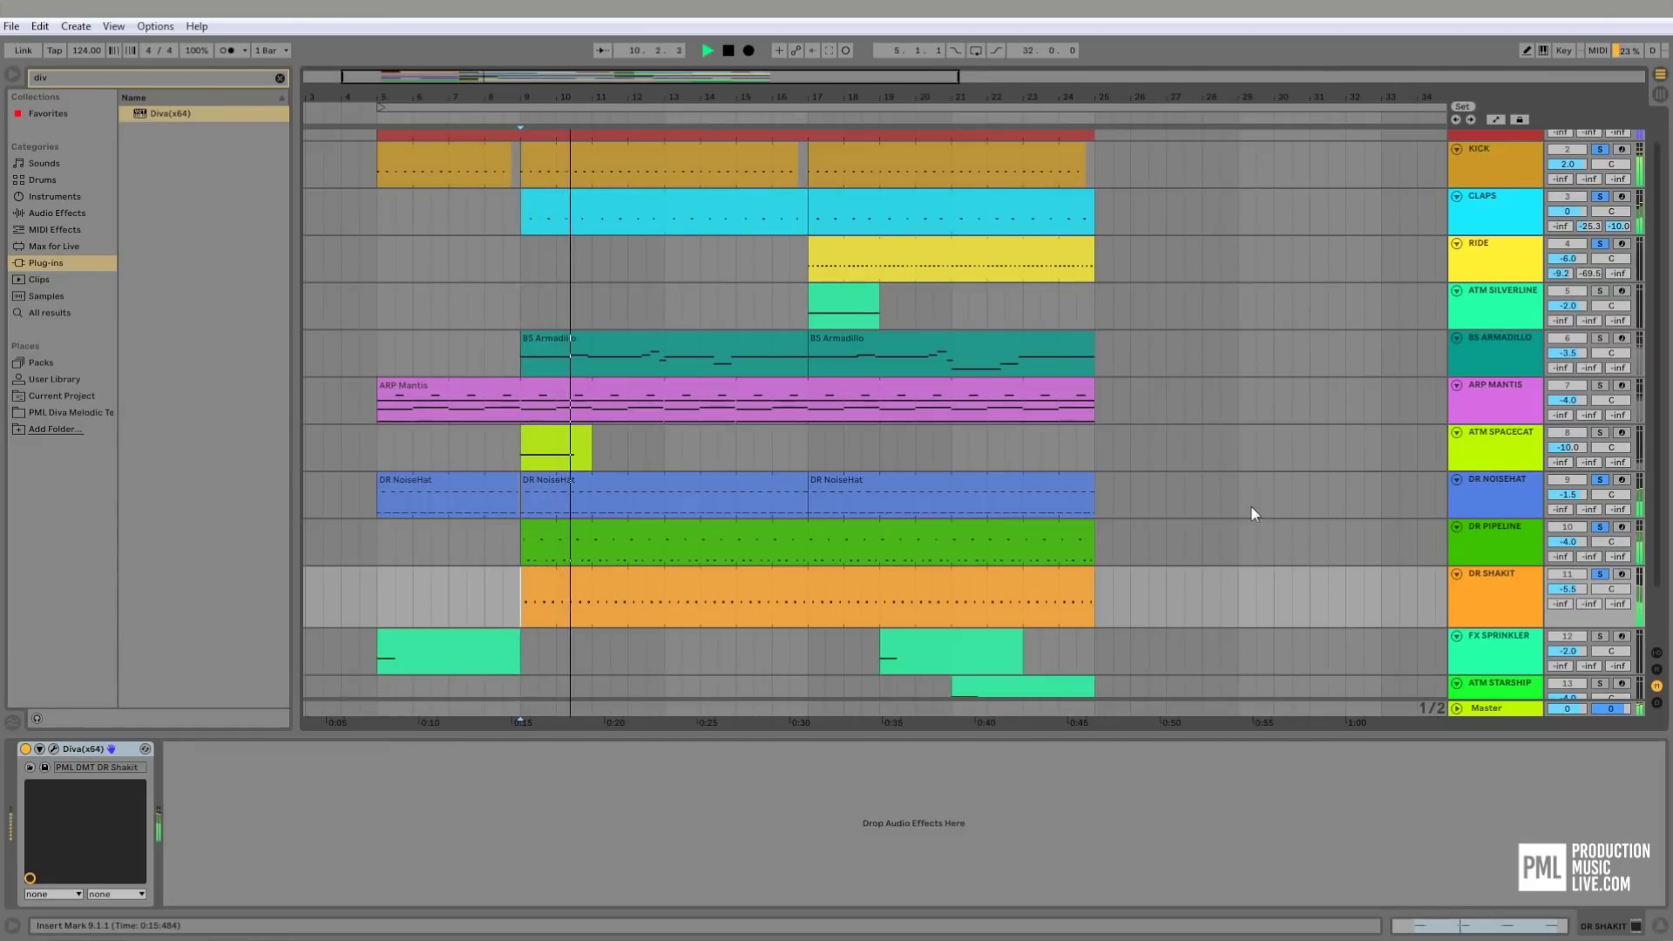
pyautogui.scroll(-1, 1238, 496)
pyautogui.scroll(-1, 1237, 494)
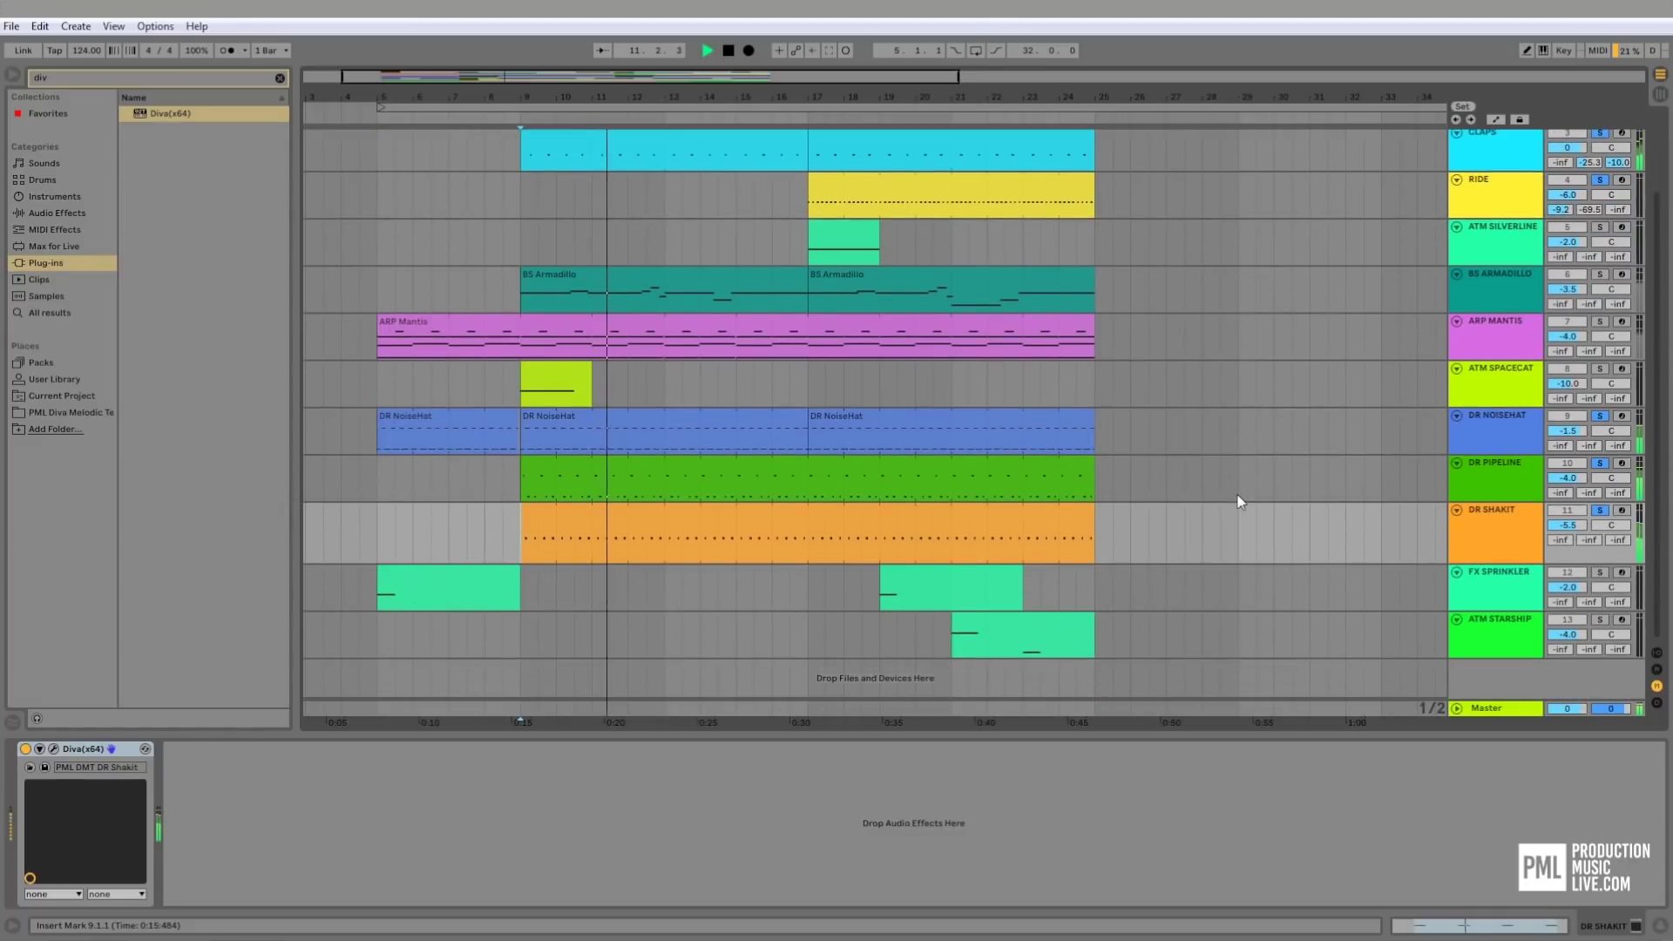
pyautogui.press('space')
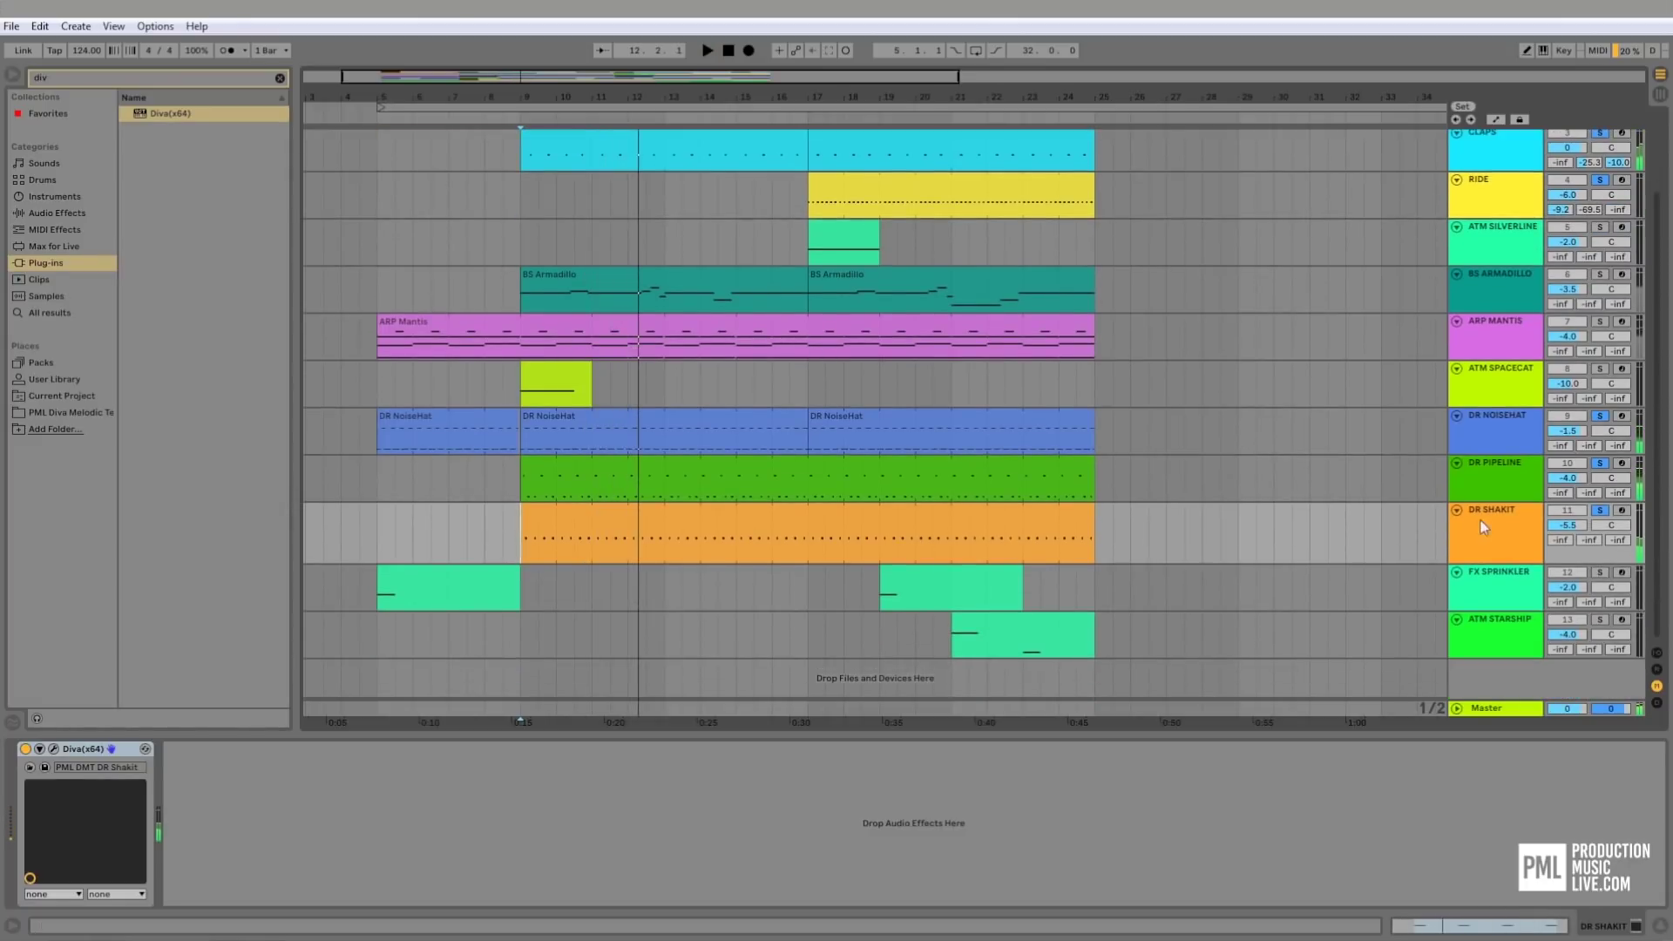
# - Unsolo DR PIPELINE and DR SHAKIT and audition the remaining soloed drums from bar 9
pyautogui.click(1493, 512)
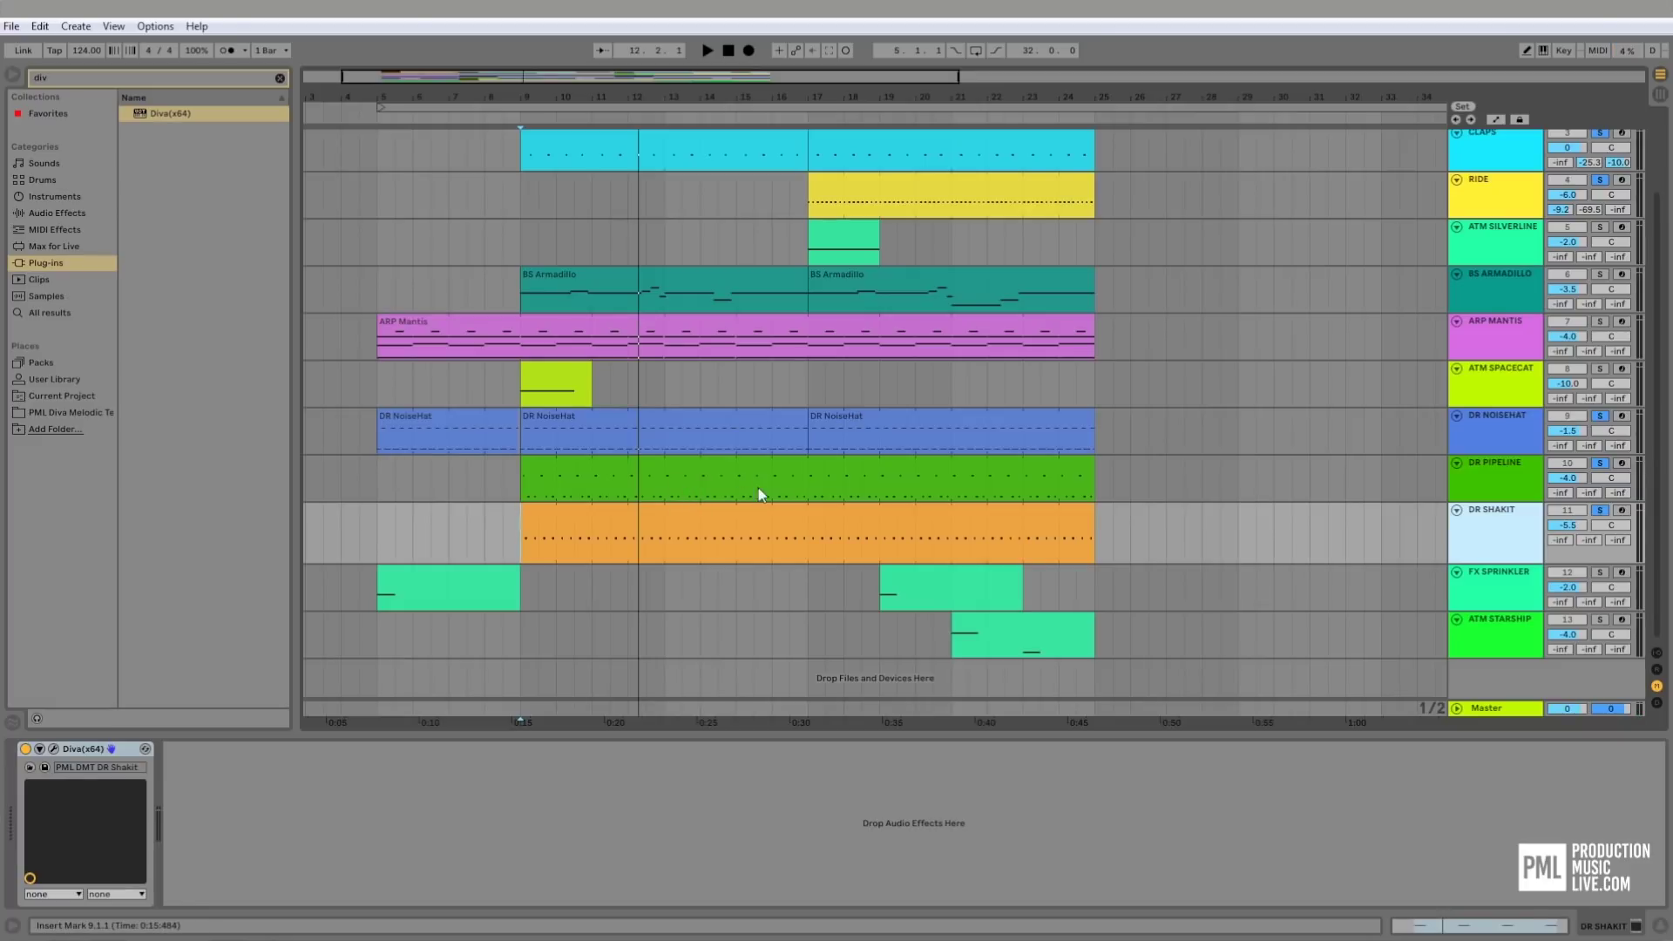
pyautogui.click(1597, 464)
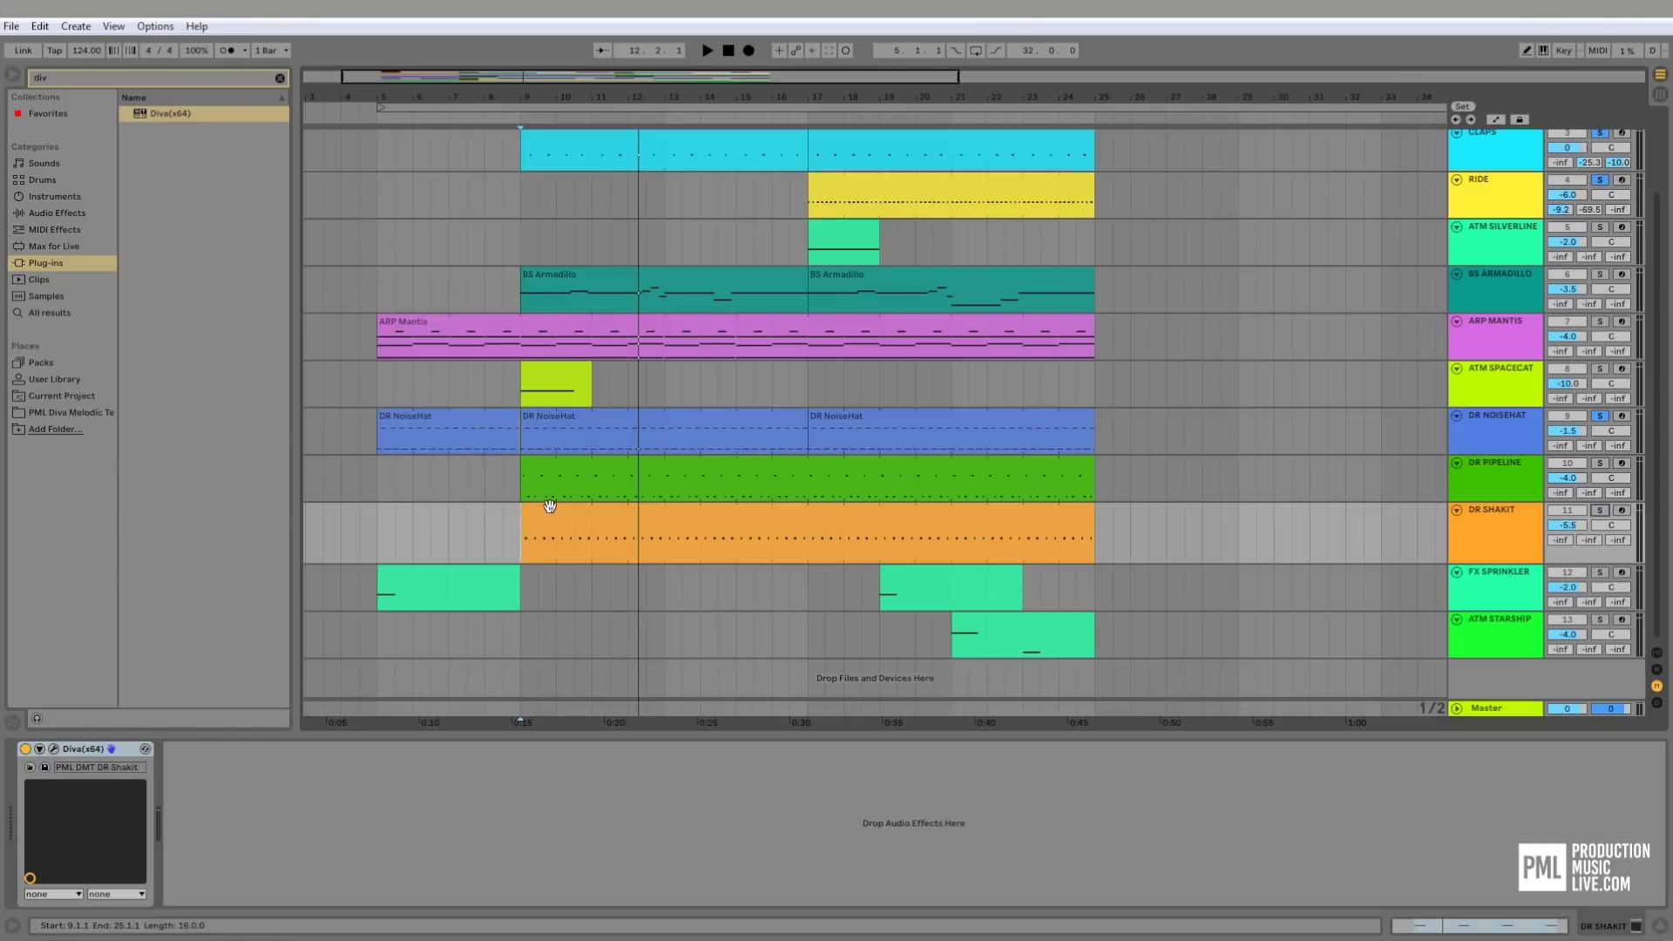
pyautogui.click(522, 528)
pyautogui.press('space')
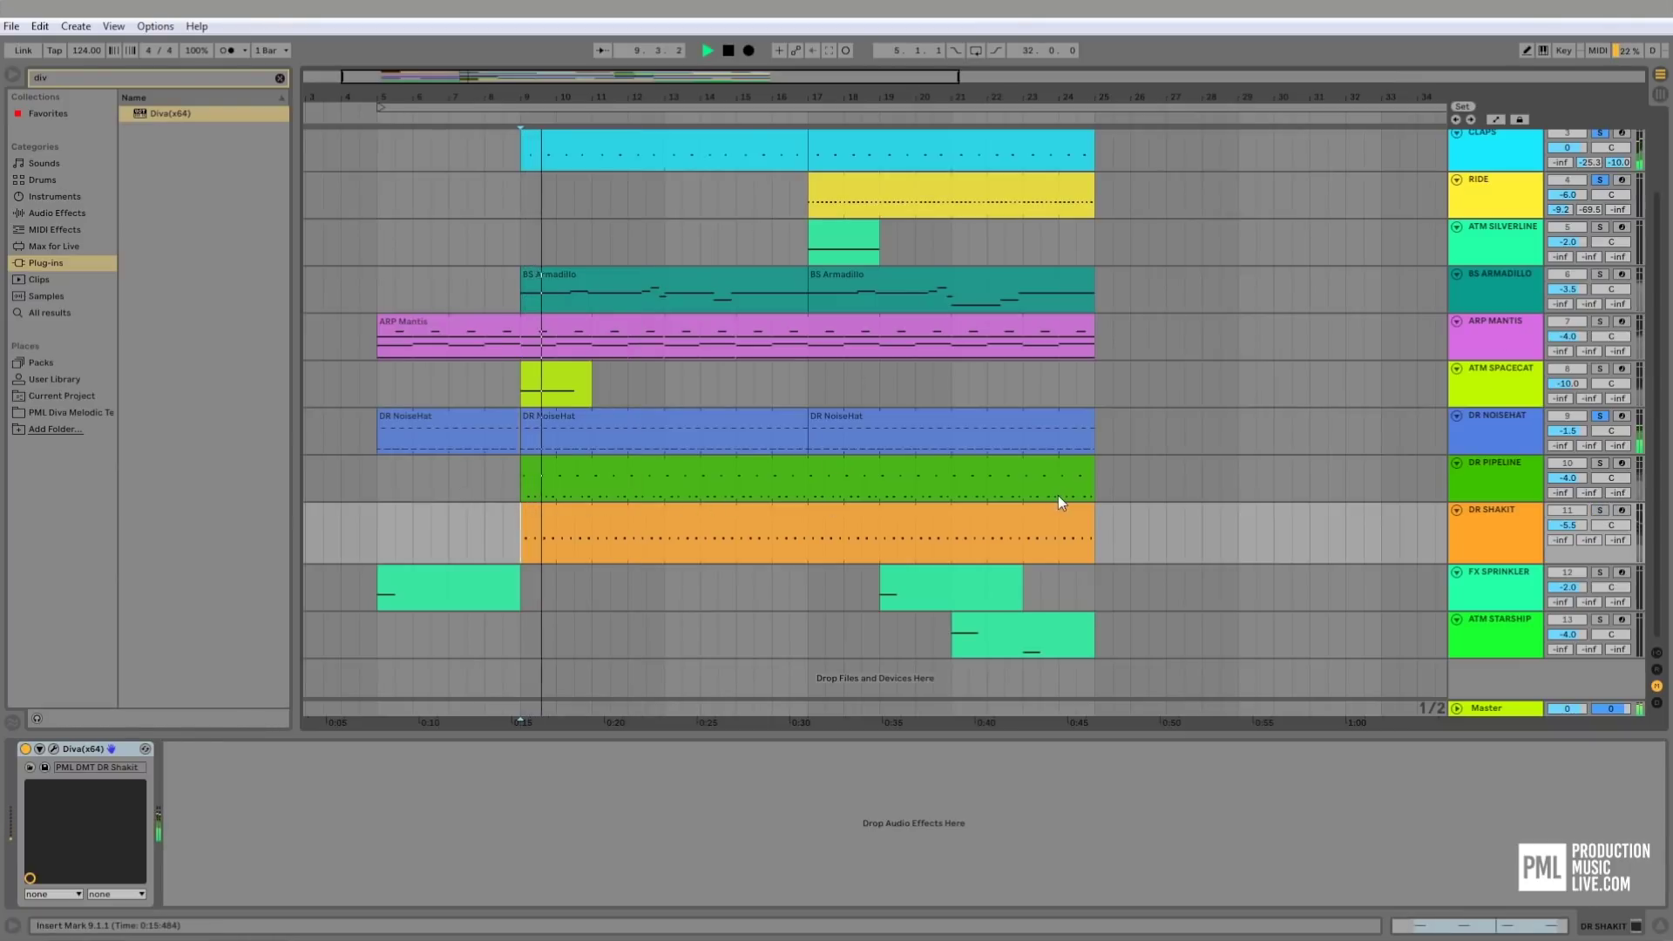
pyautogui.press('space')
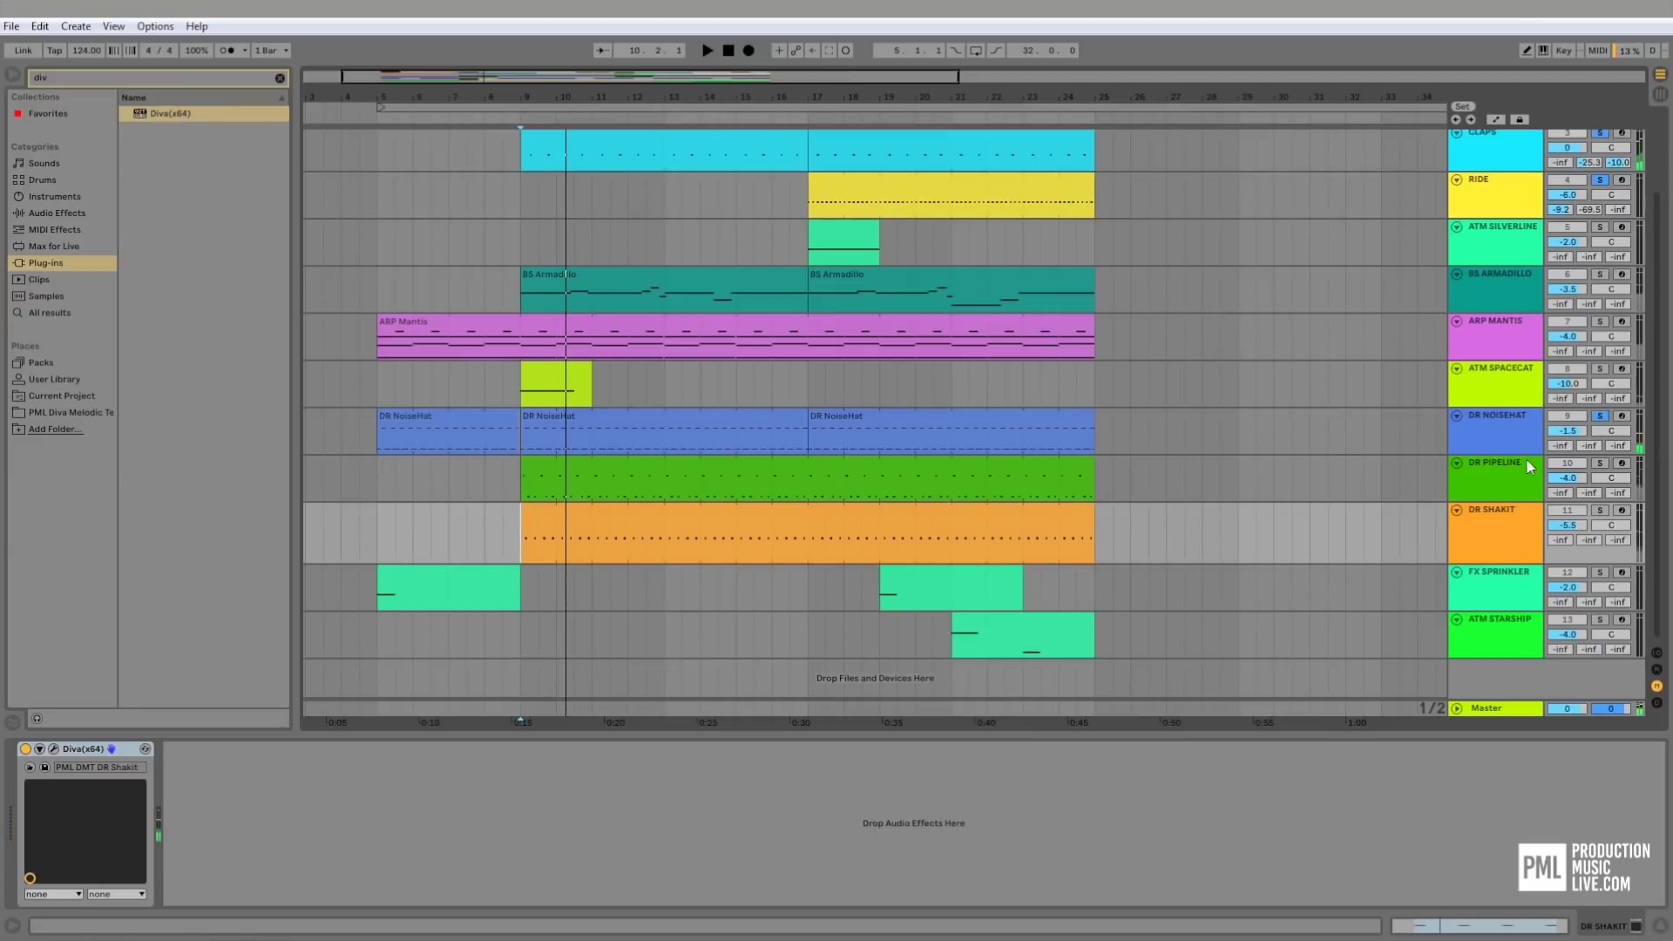
# - Solo DR PIPELINE and DR SHAKIT again and replay the drums from bar 9 for comparison
pyautogui.click(1599, 510)
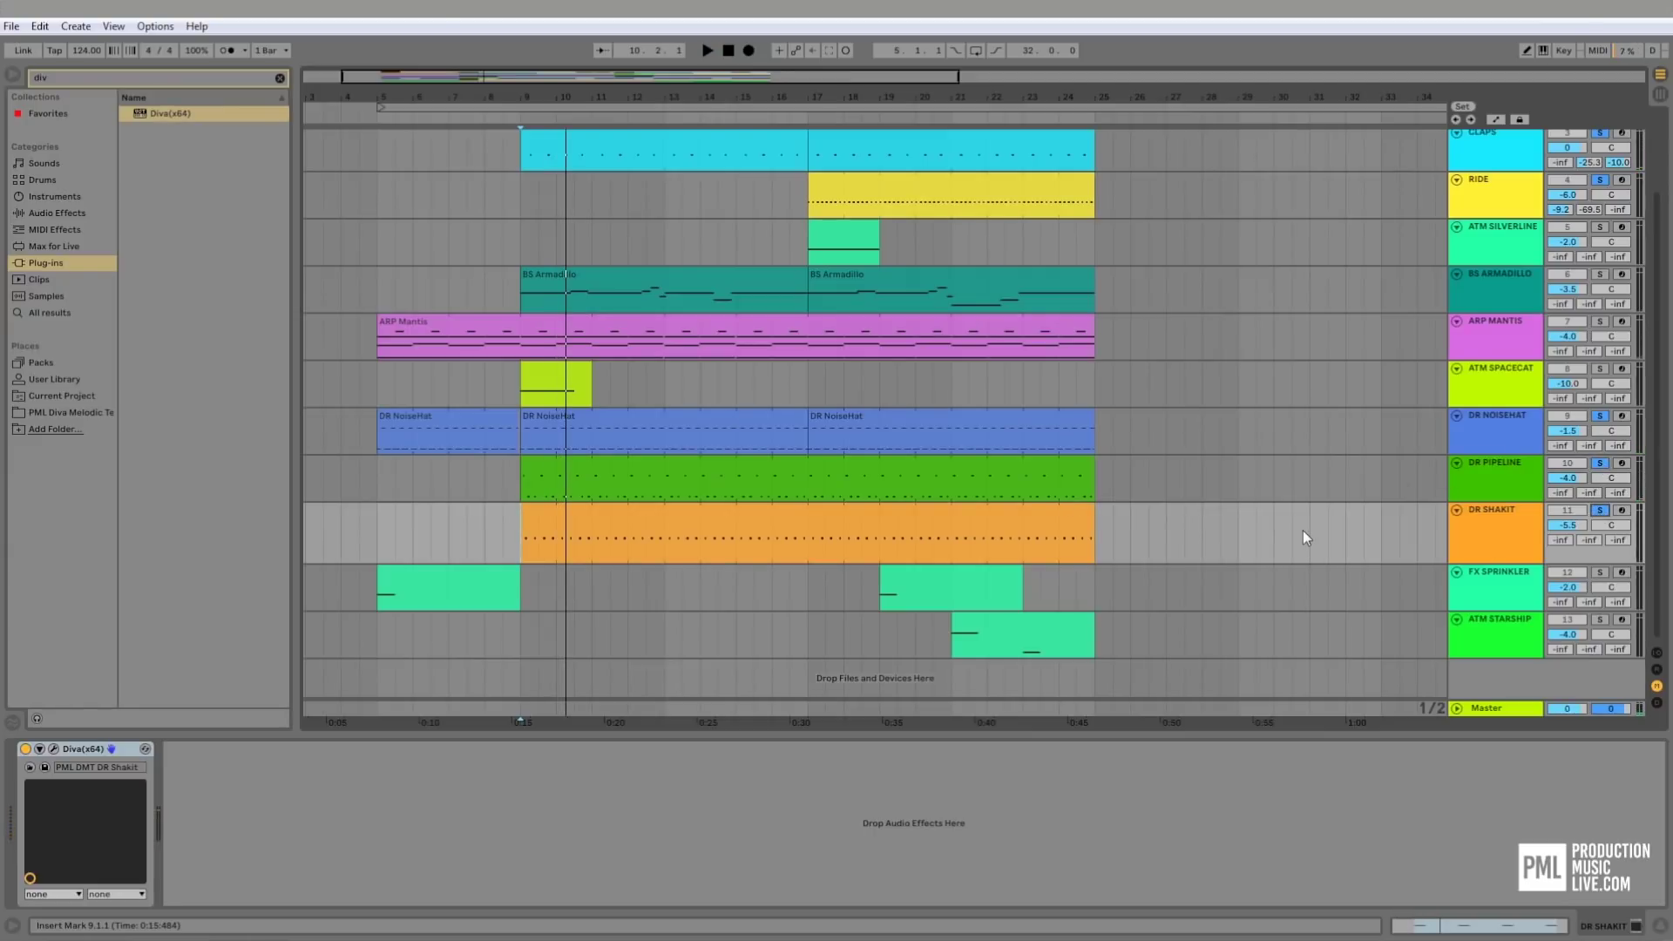
pyautogui.press('space')
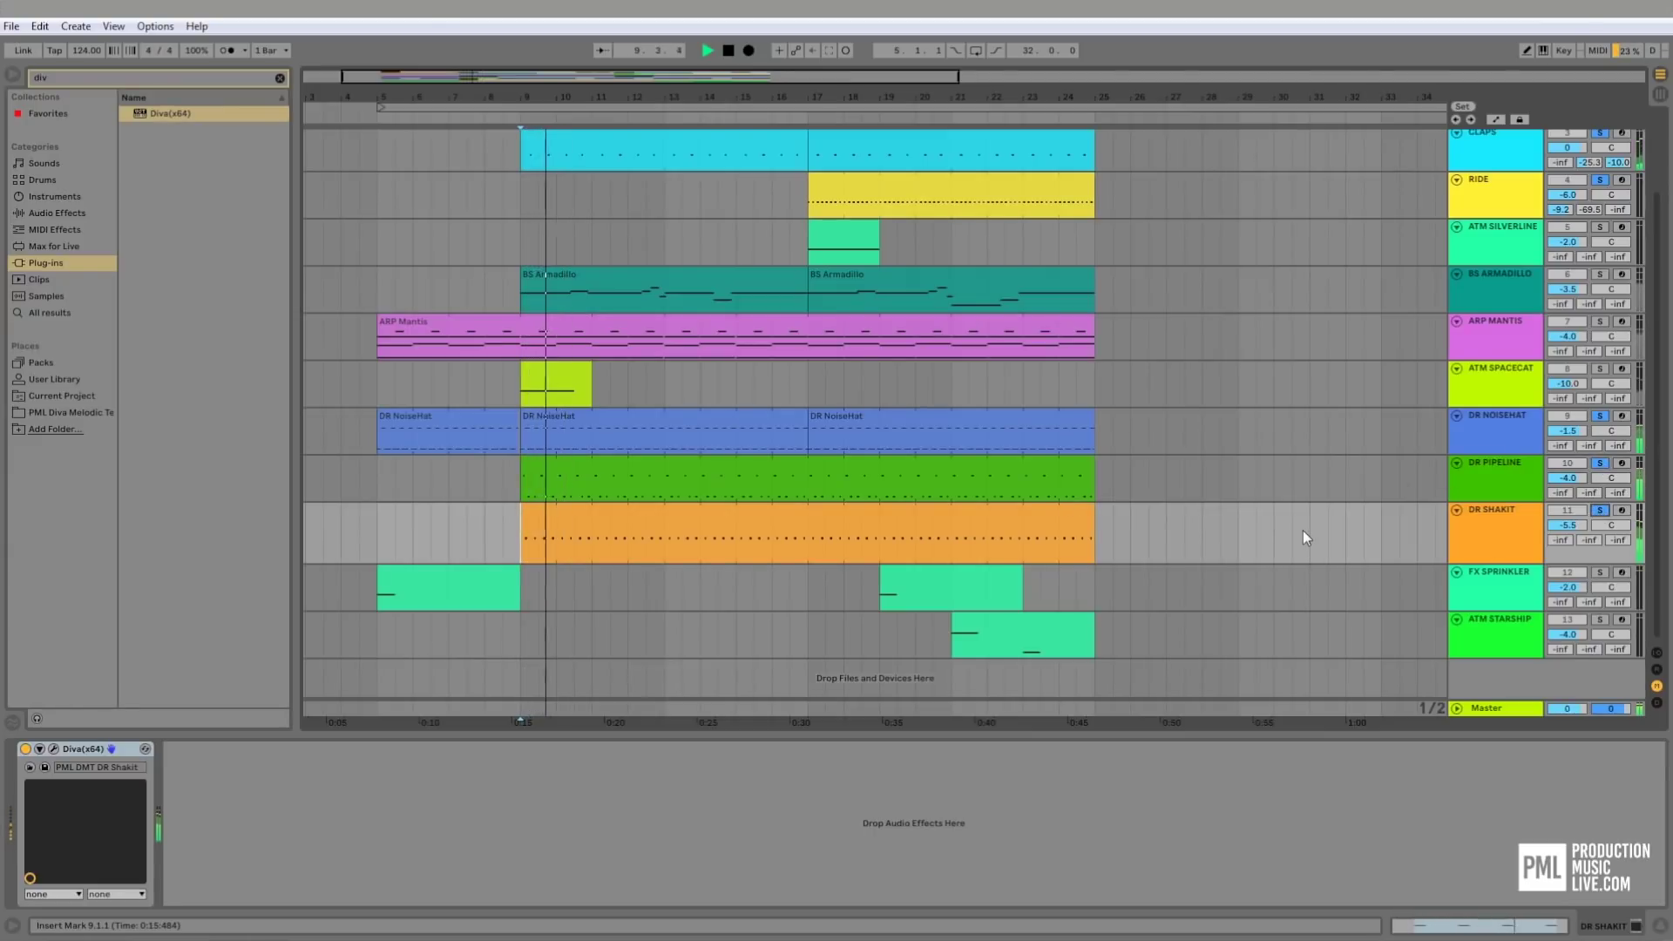
pyautogui.press('space')
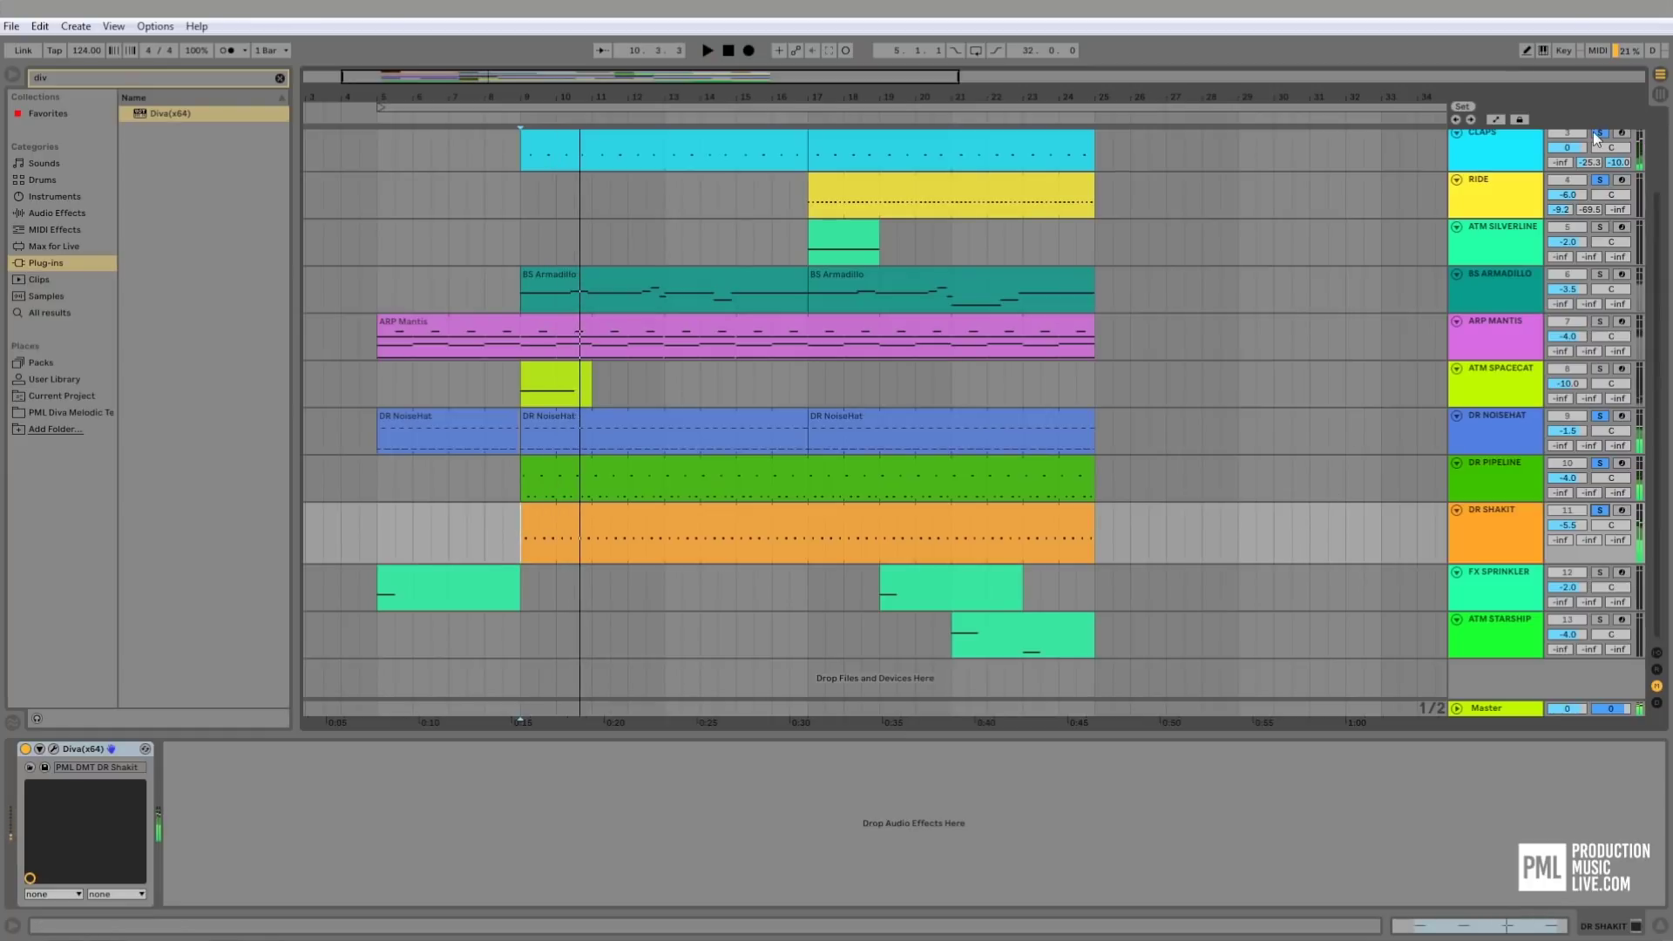
# - Clear all track solos, deactivate DR PIPELINE and DR SHAKIT, and audition the full arrangement from bar 9
pyautogui.click(1602, 133)
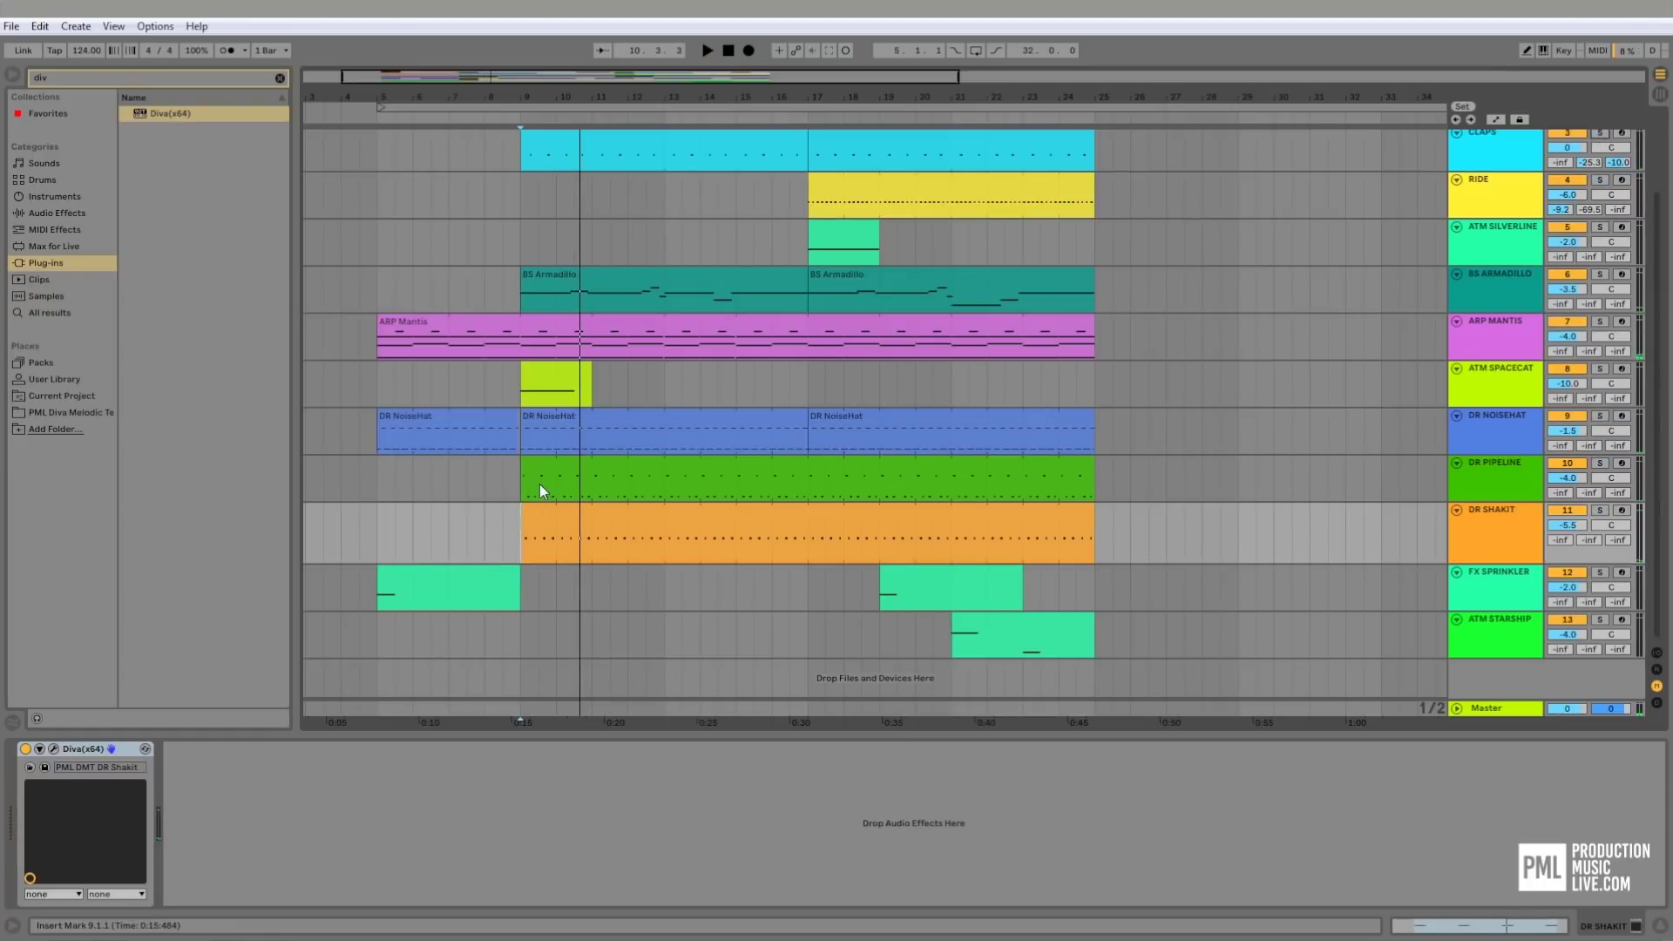
pyautogui.click(515, 478)
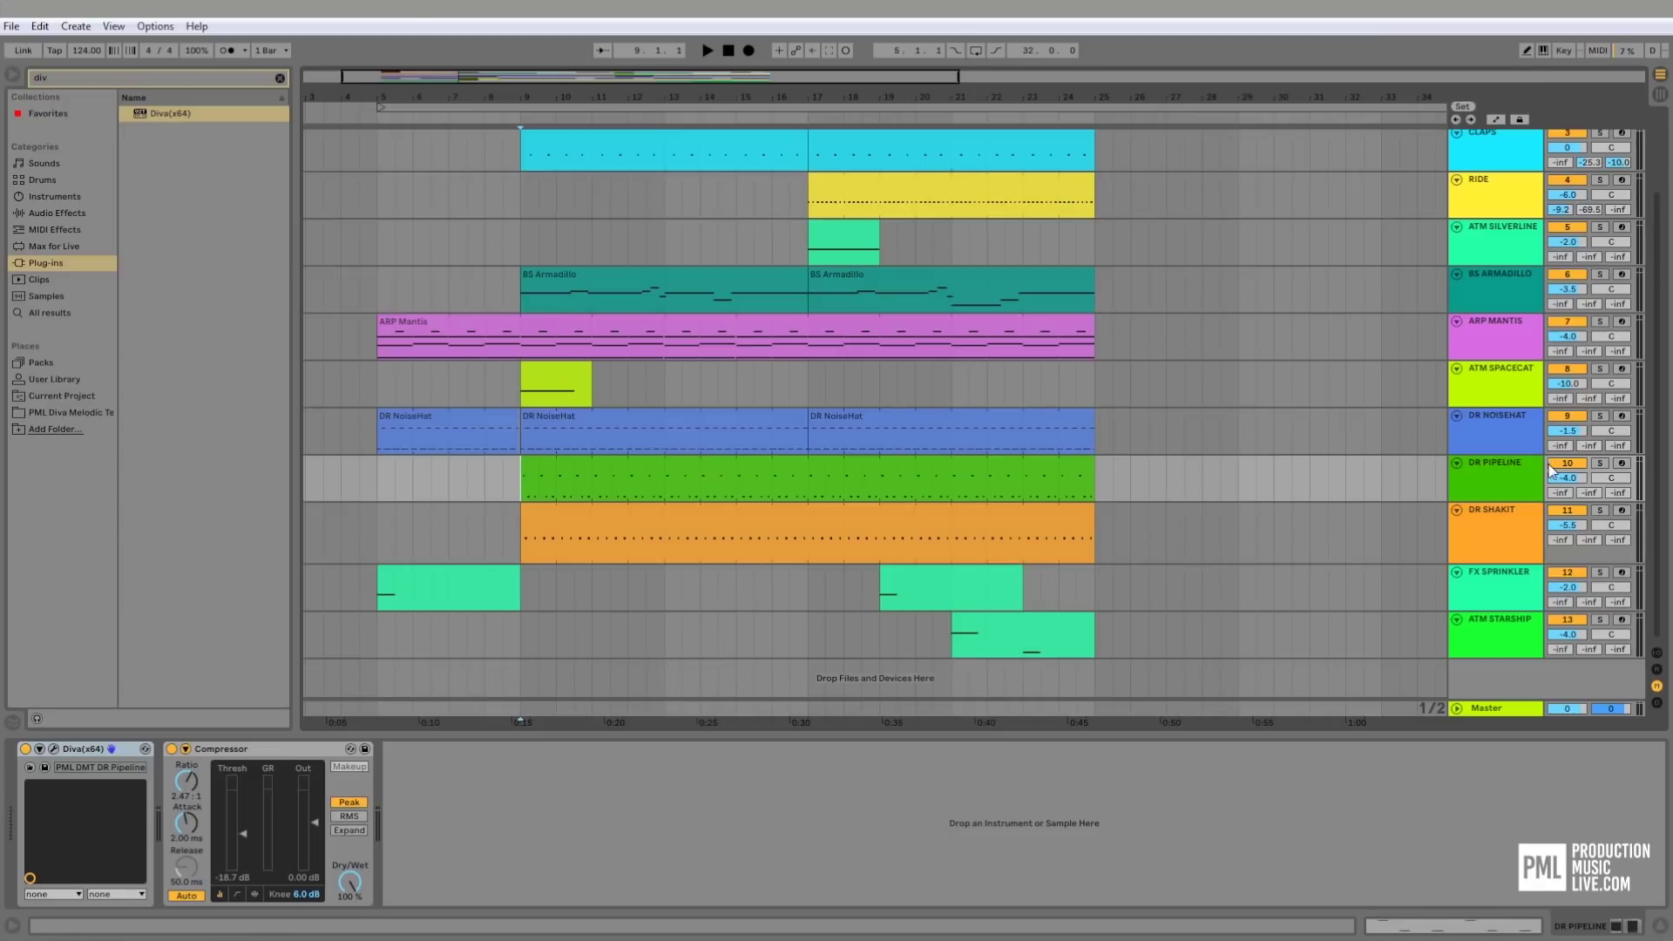
pyautogui.click(1573, 513)
pyautogui.press('space')
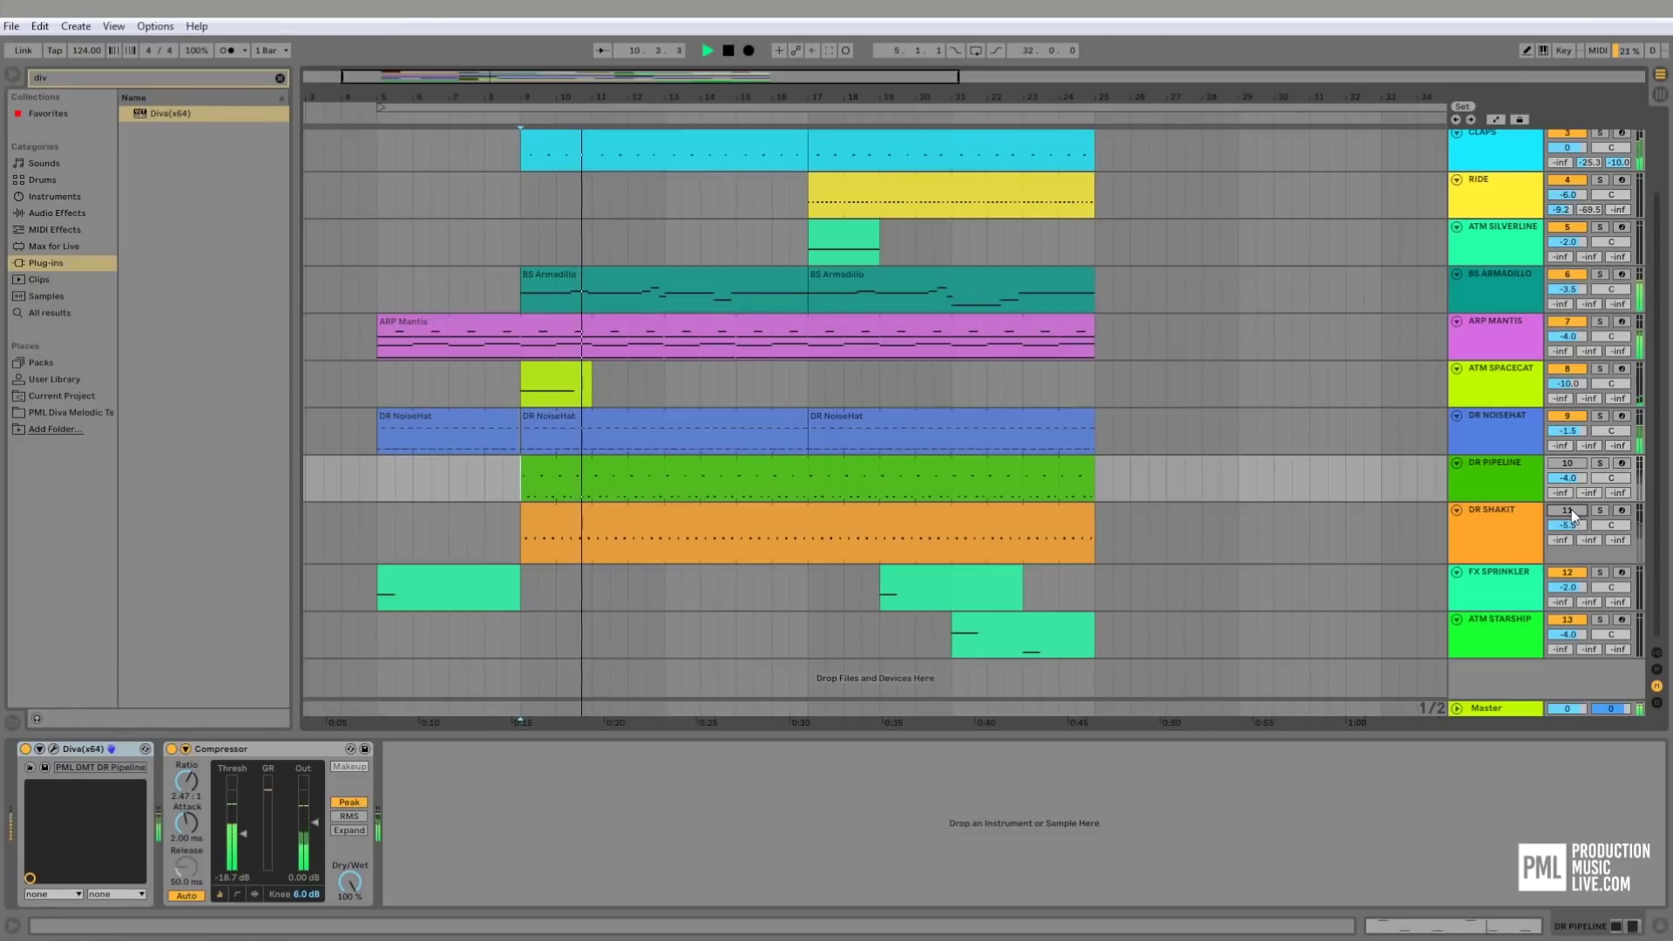
pyautogui.press('space')
# - Reactivate DR PIPELINE and DR SHAKIT and audition the full arrangement from bar 9
pyautogui.click(1569, 512)
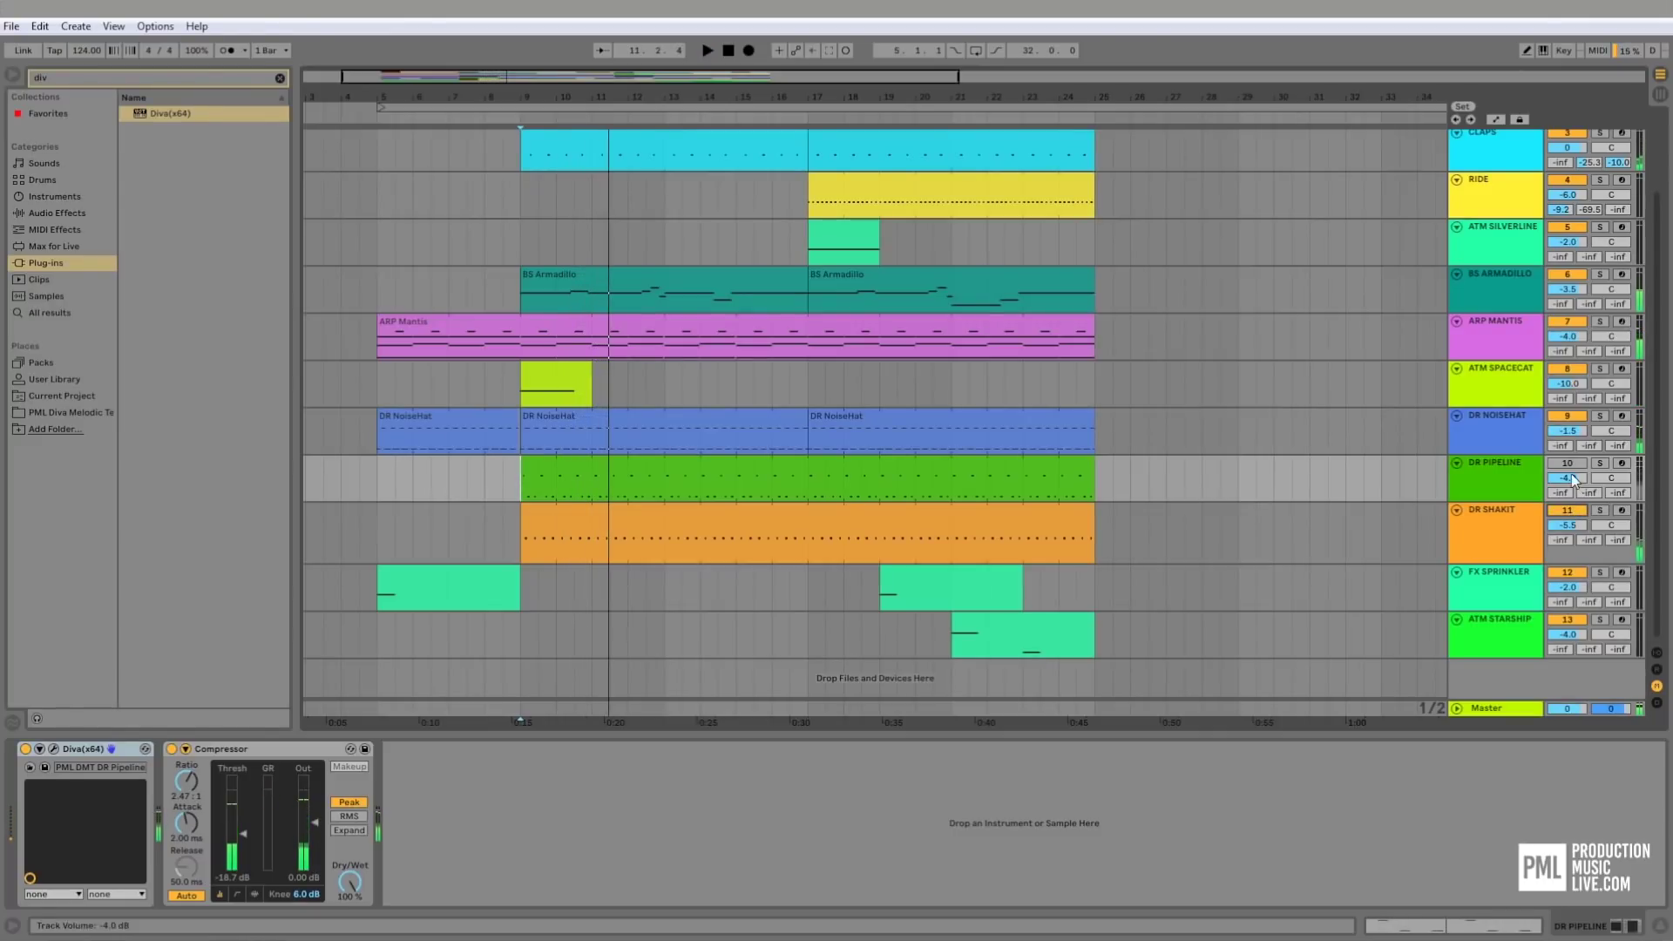
pyautogui.press('space')
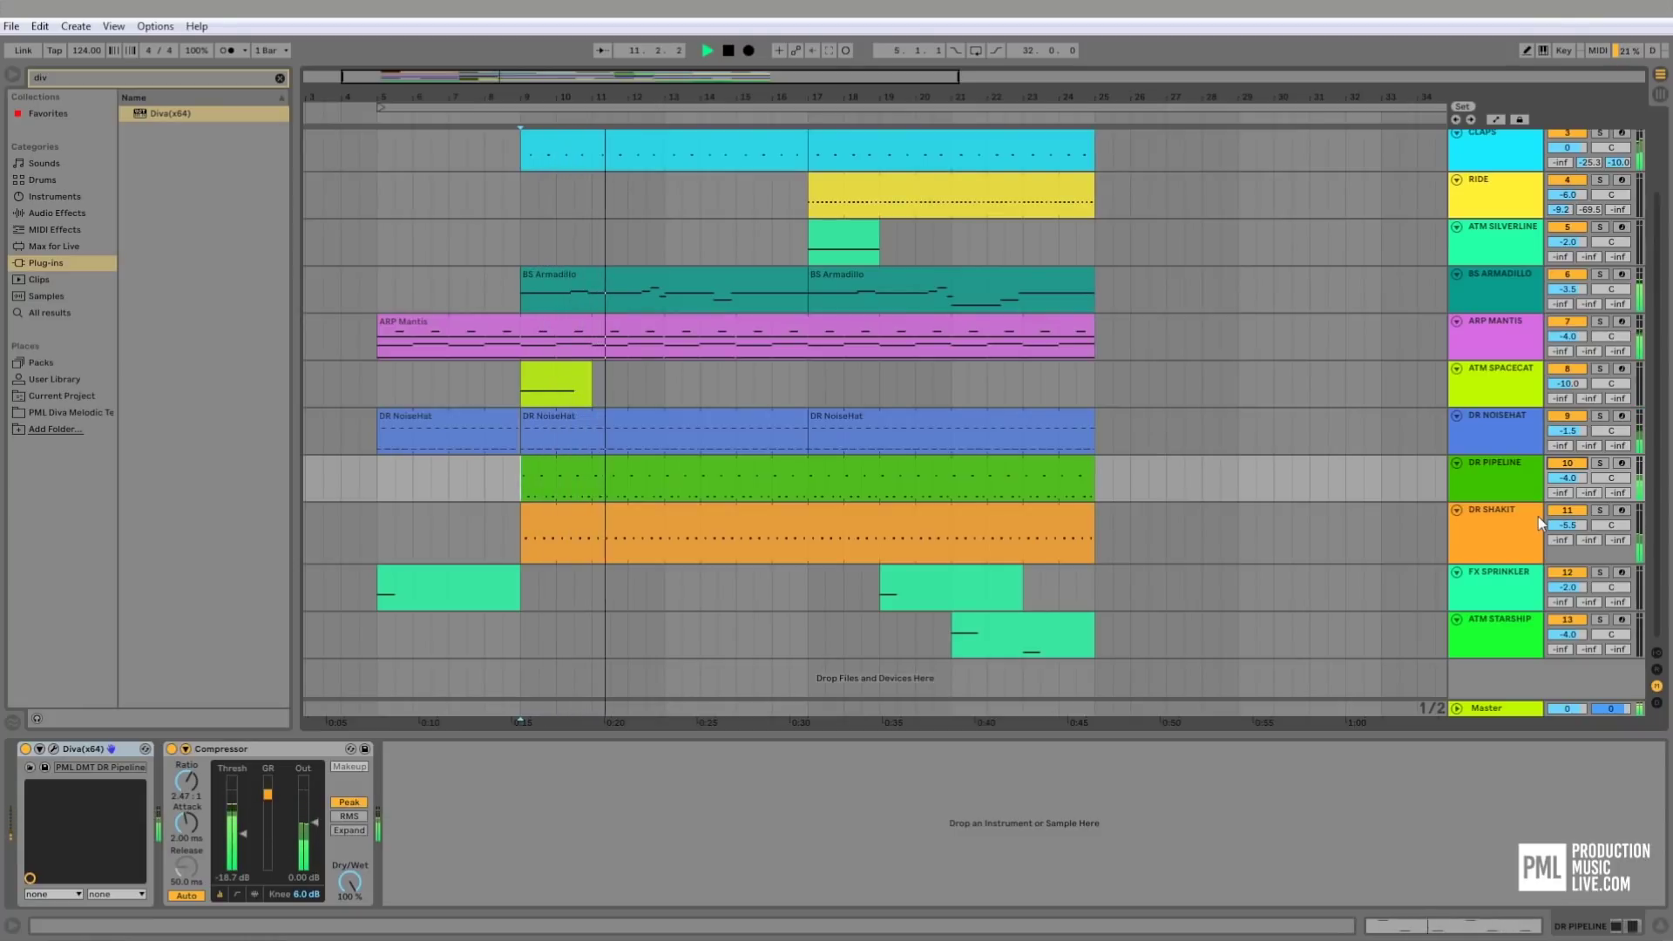
pyautogui.click(1512, 472)
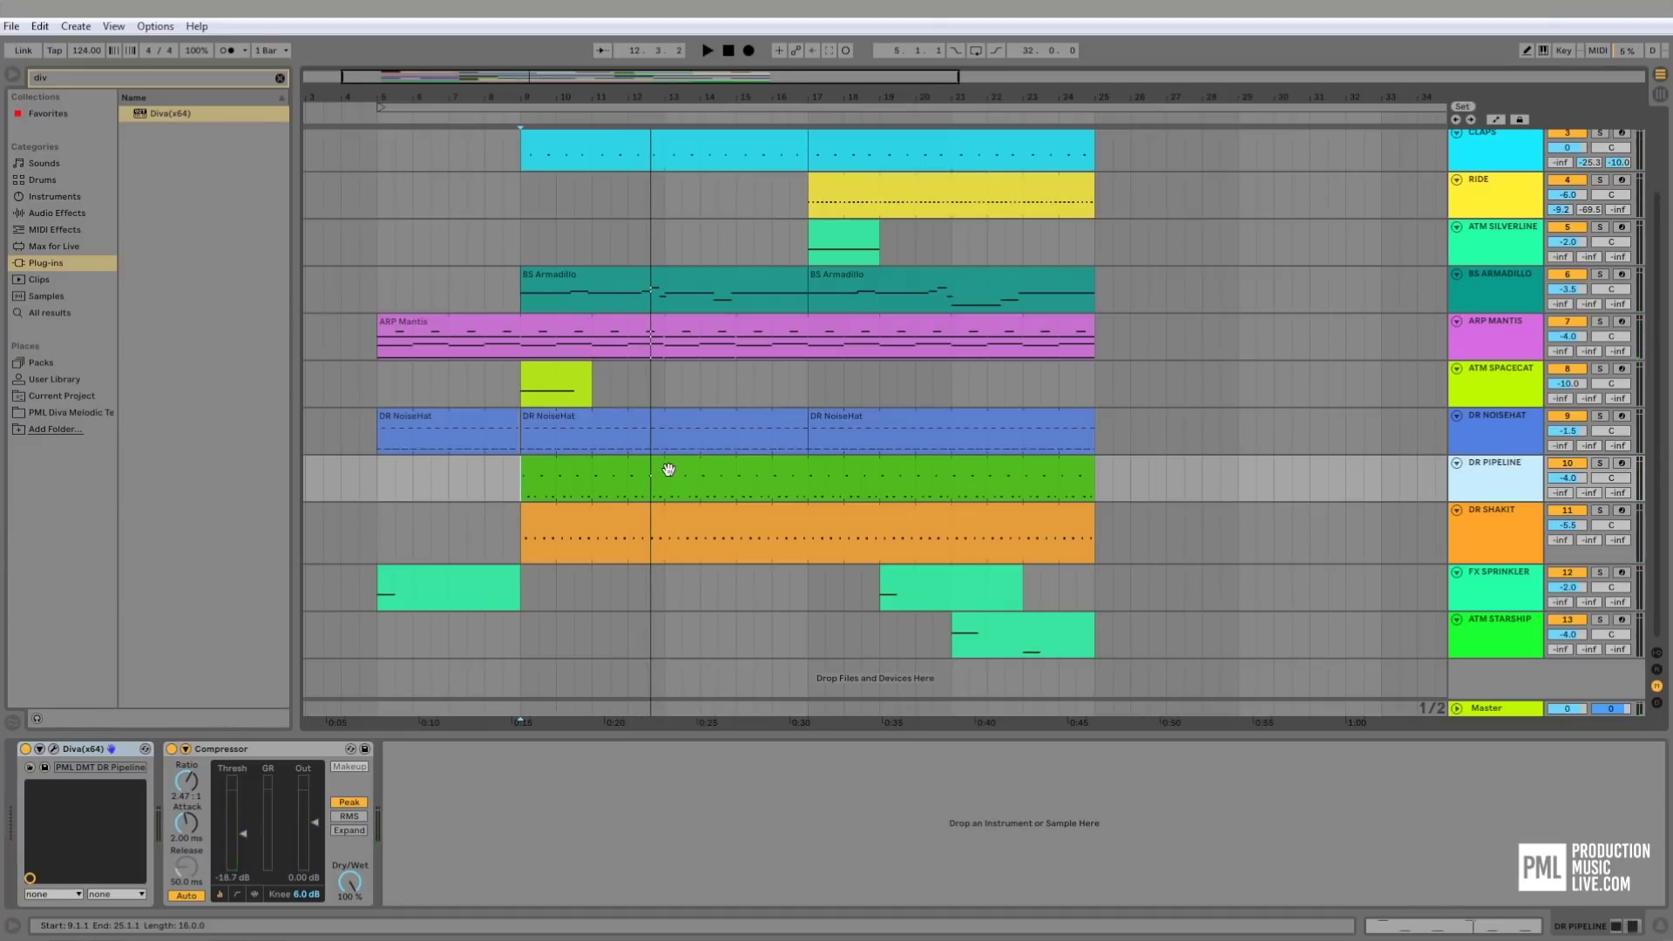
pyautogui.click(575, 498)
pyautogui.scroll(3, 665, 462)
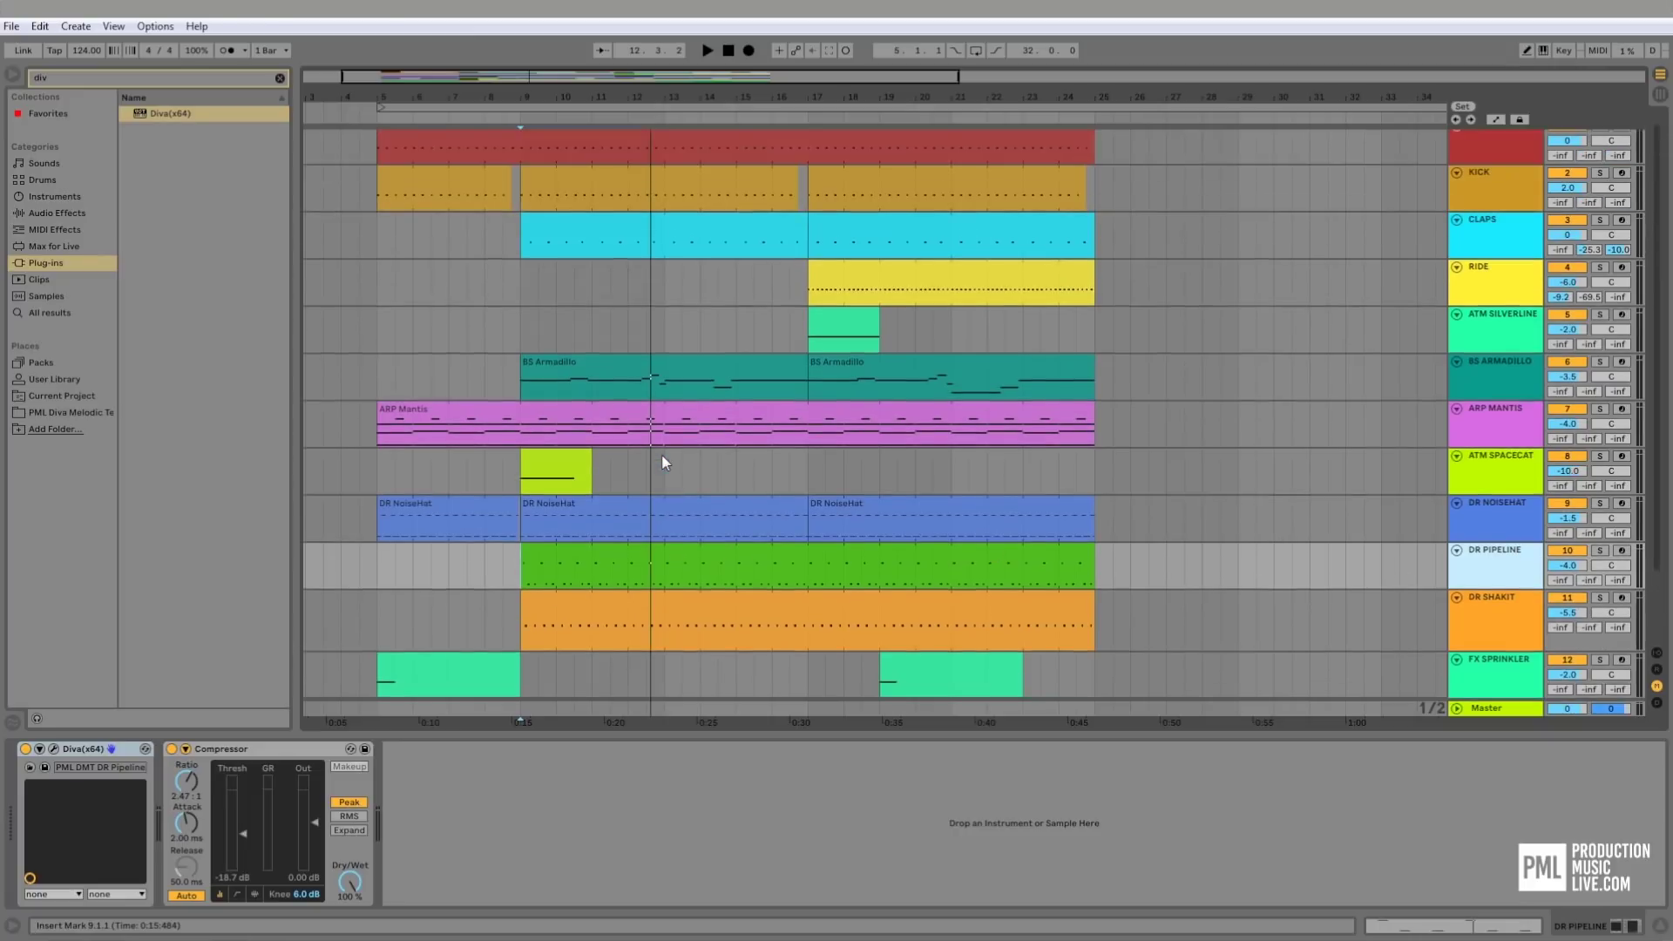
pyautogui.scroll(-3, 527, 427)
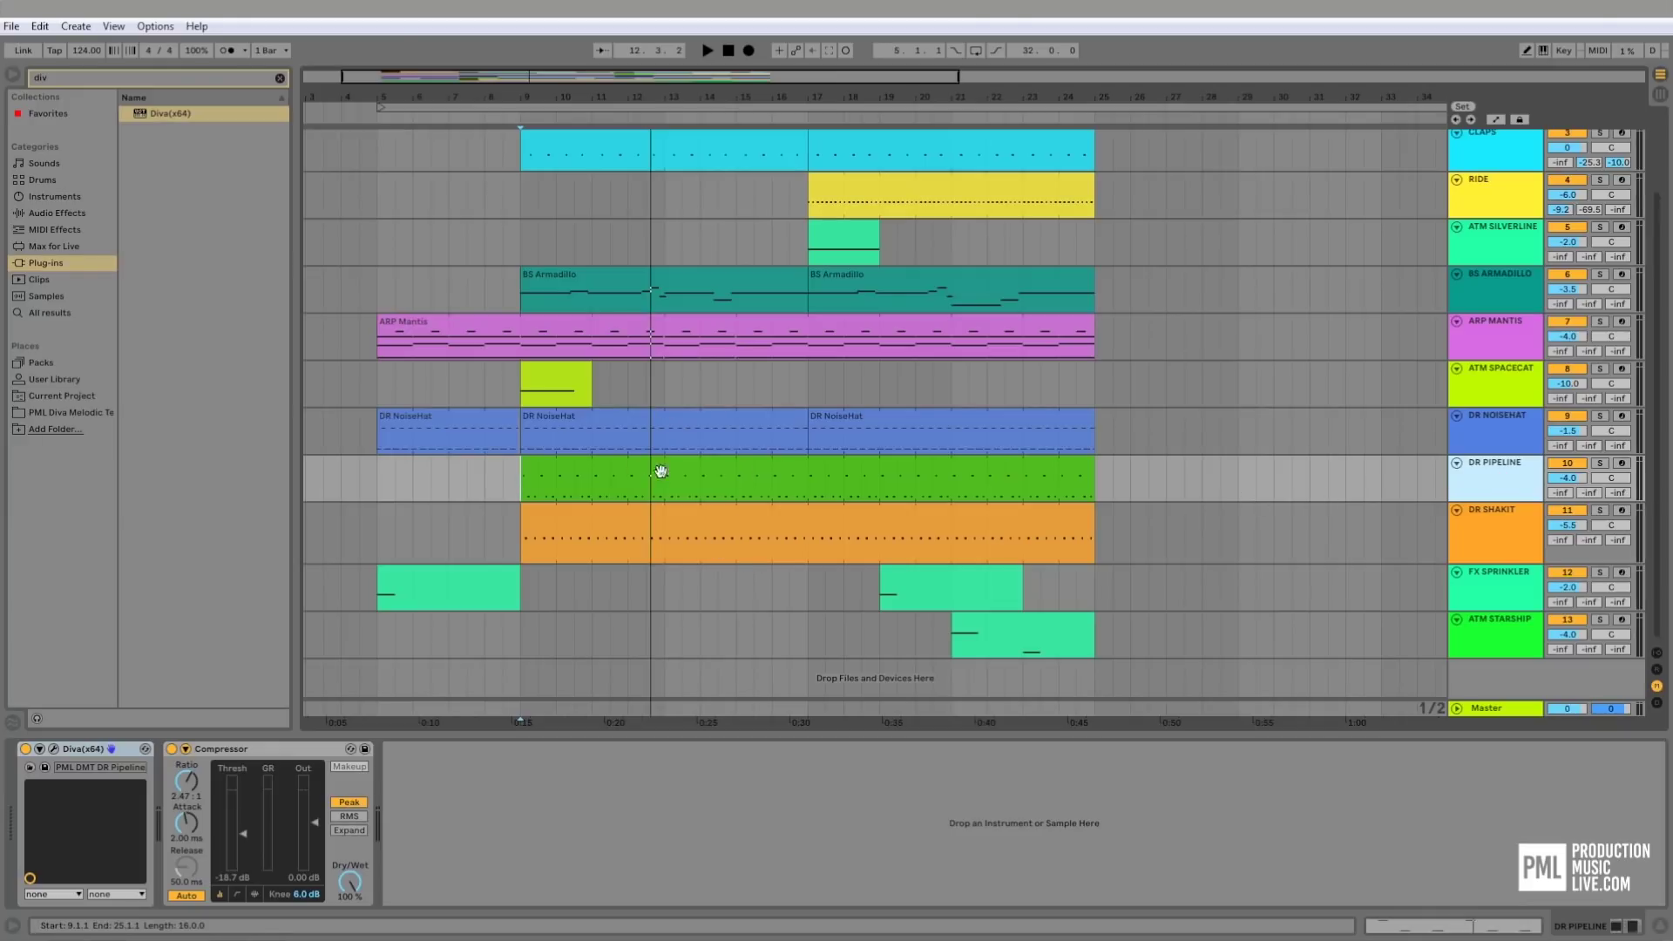
# - Deactivate DR PIPELINE and DR SHAKIT and audition the full arrangement from bar 9 without them
pyautogui.press('space')
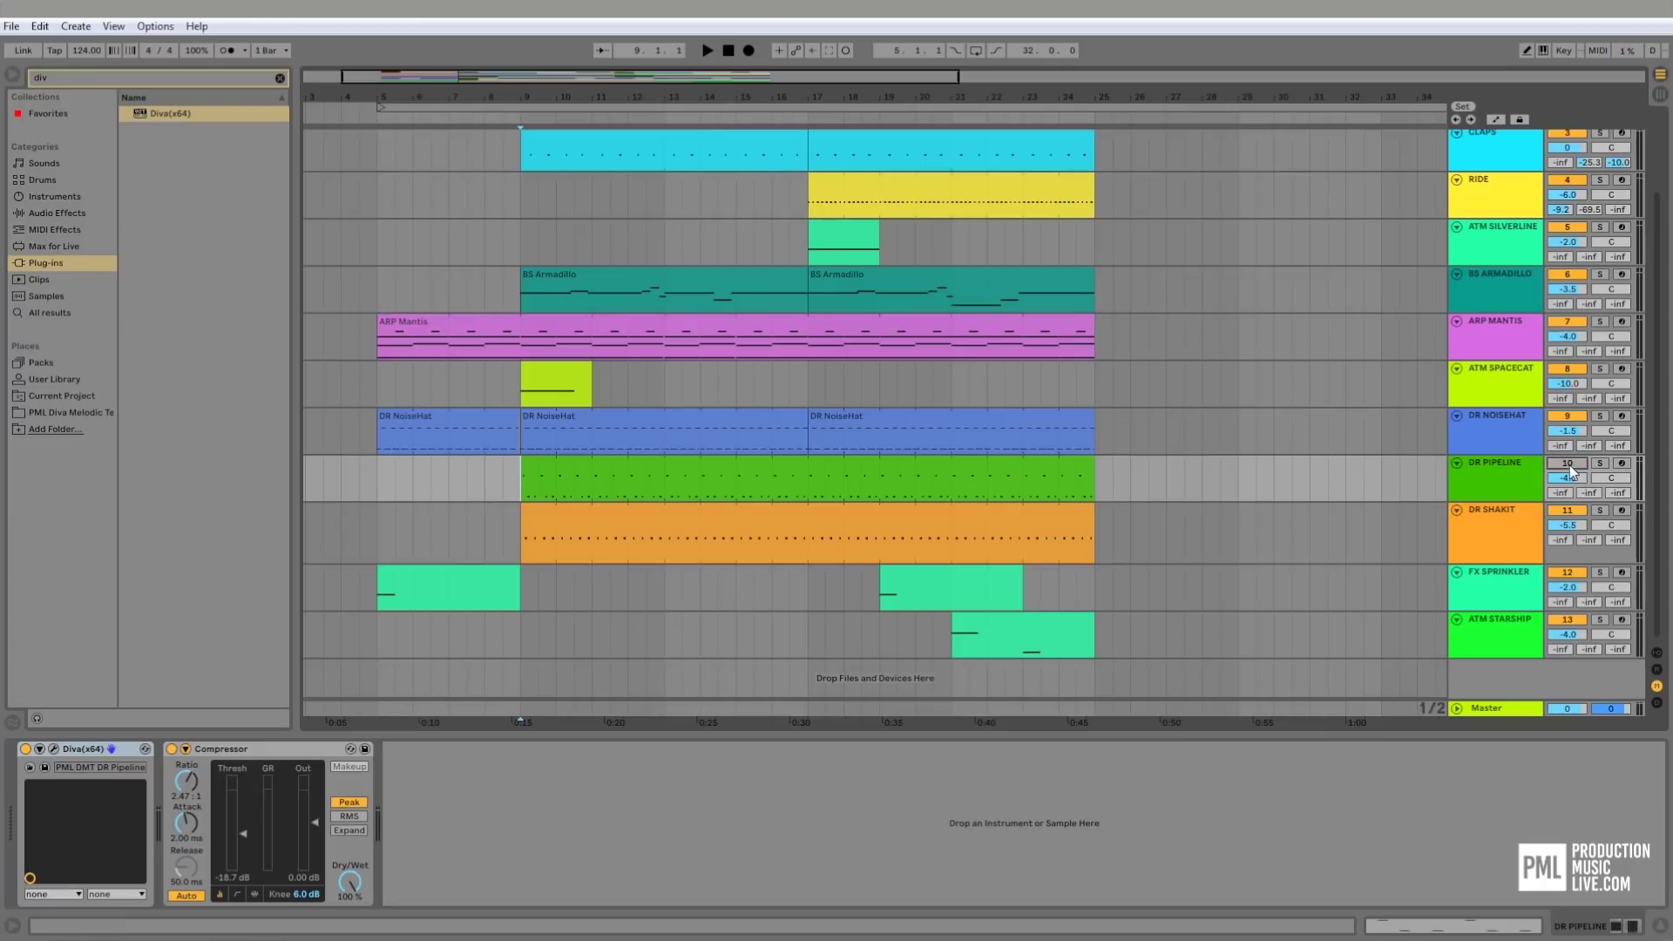
pyautogui.click(1568, 513)
pyautogui.click(1496, 458)
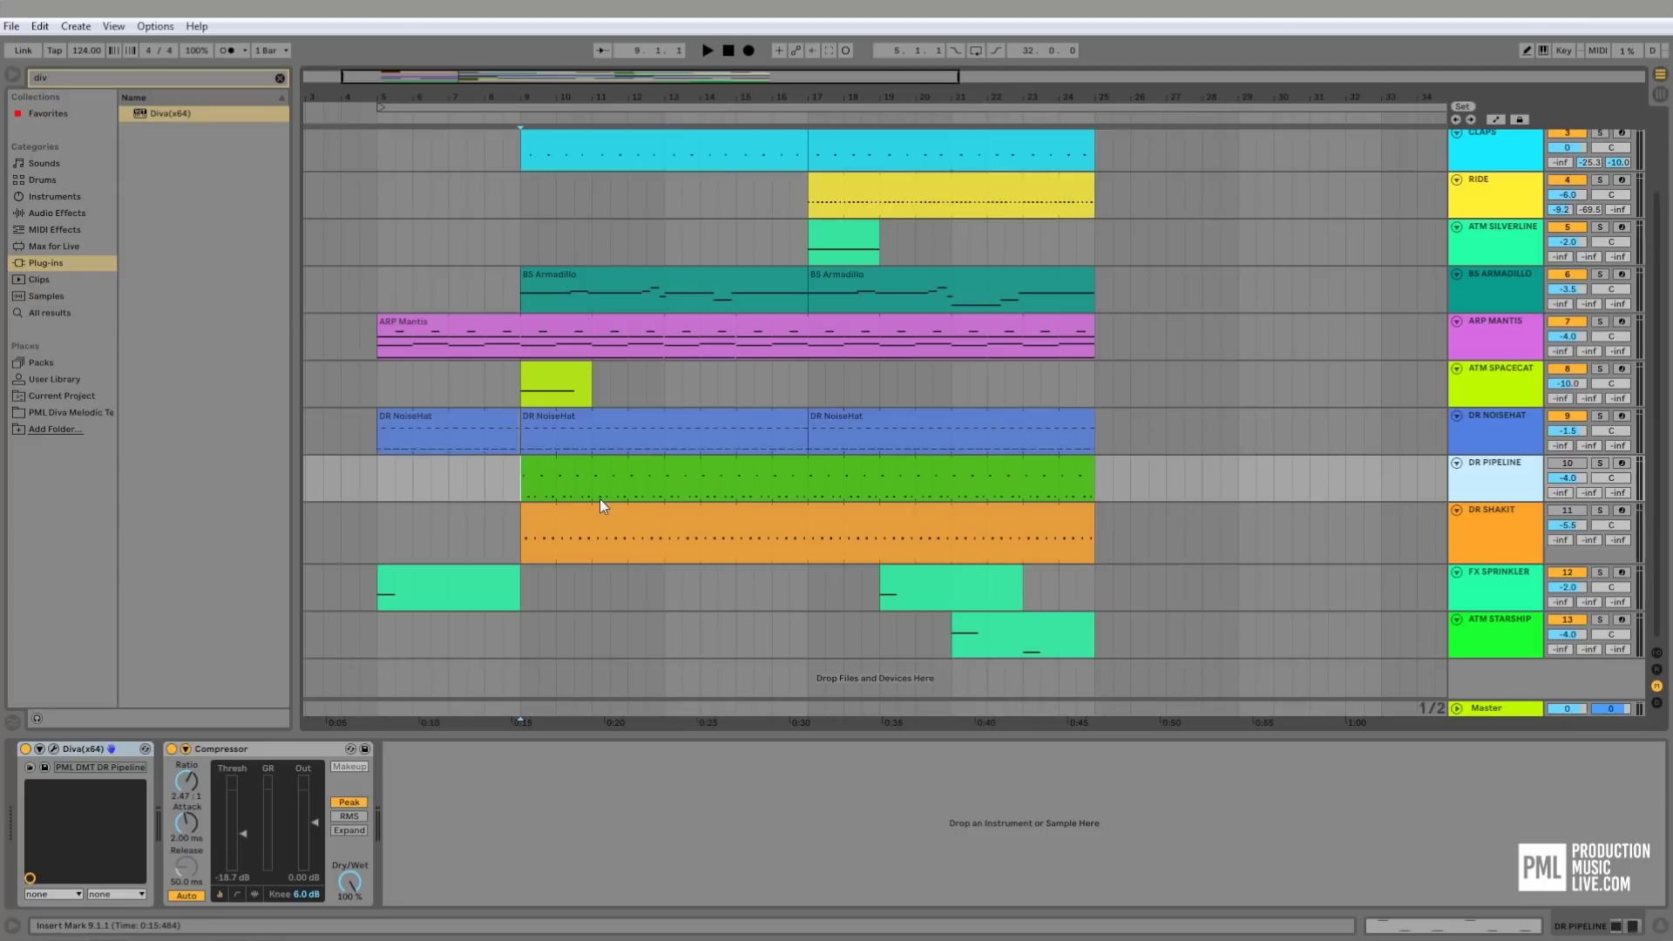
pyautogui.press('space')
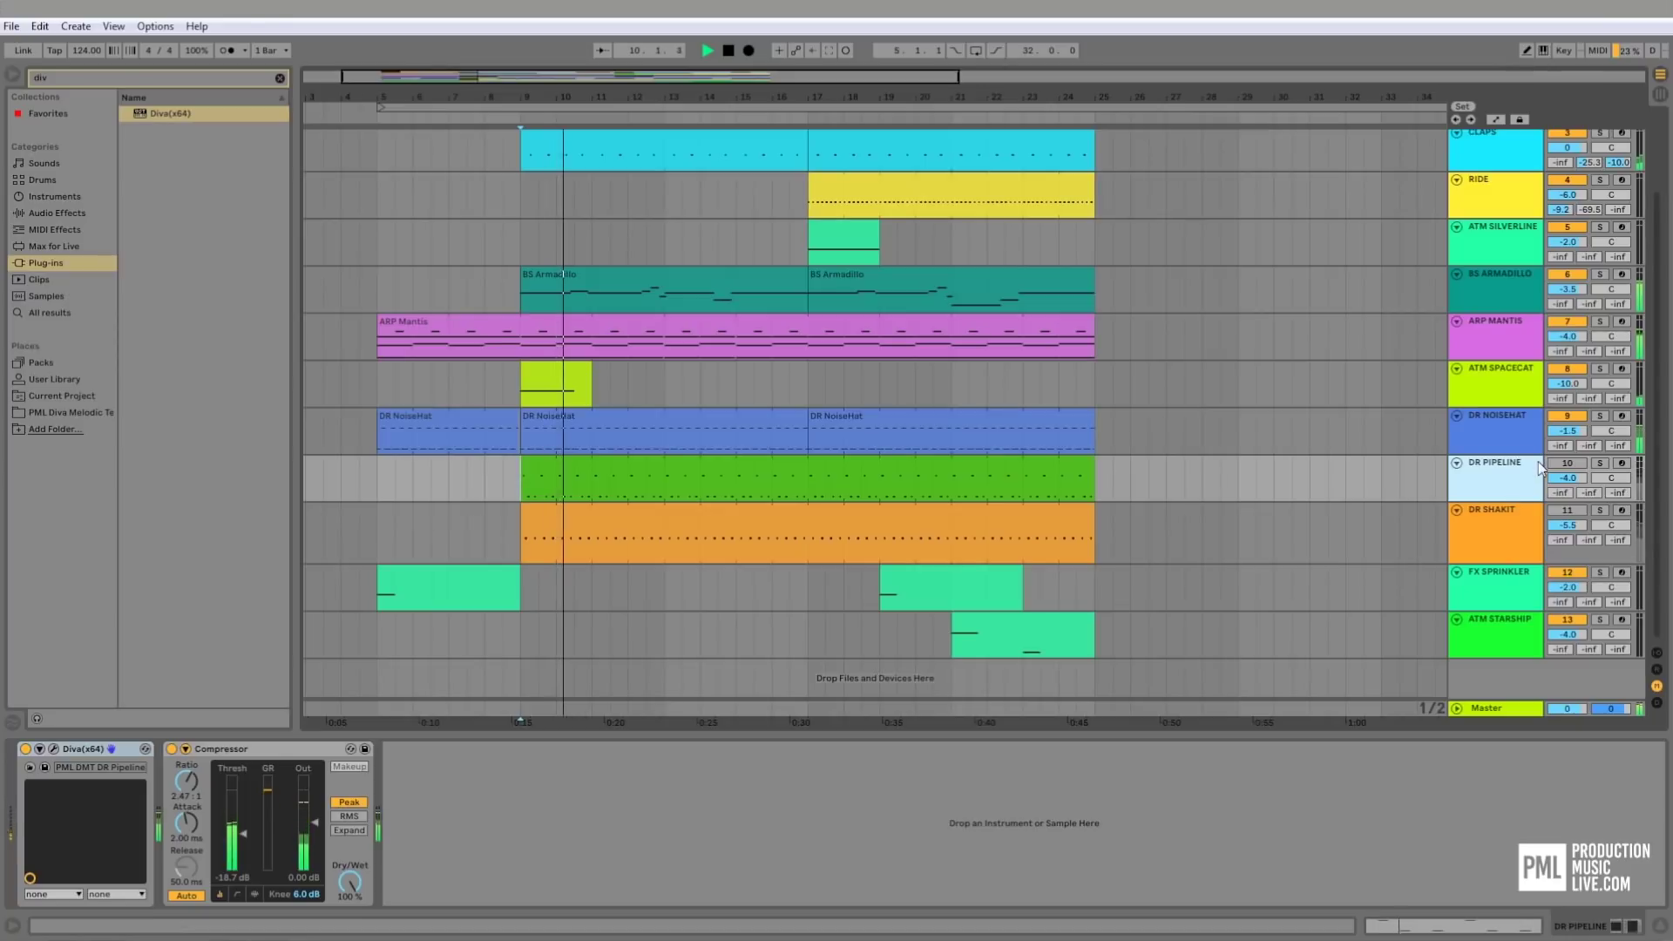
# - Insert a new MIDI track directly below DR PIPELINE and load the Diva(x64) instrument on it
pyautogui.rightClick(1497, 469)
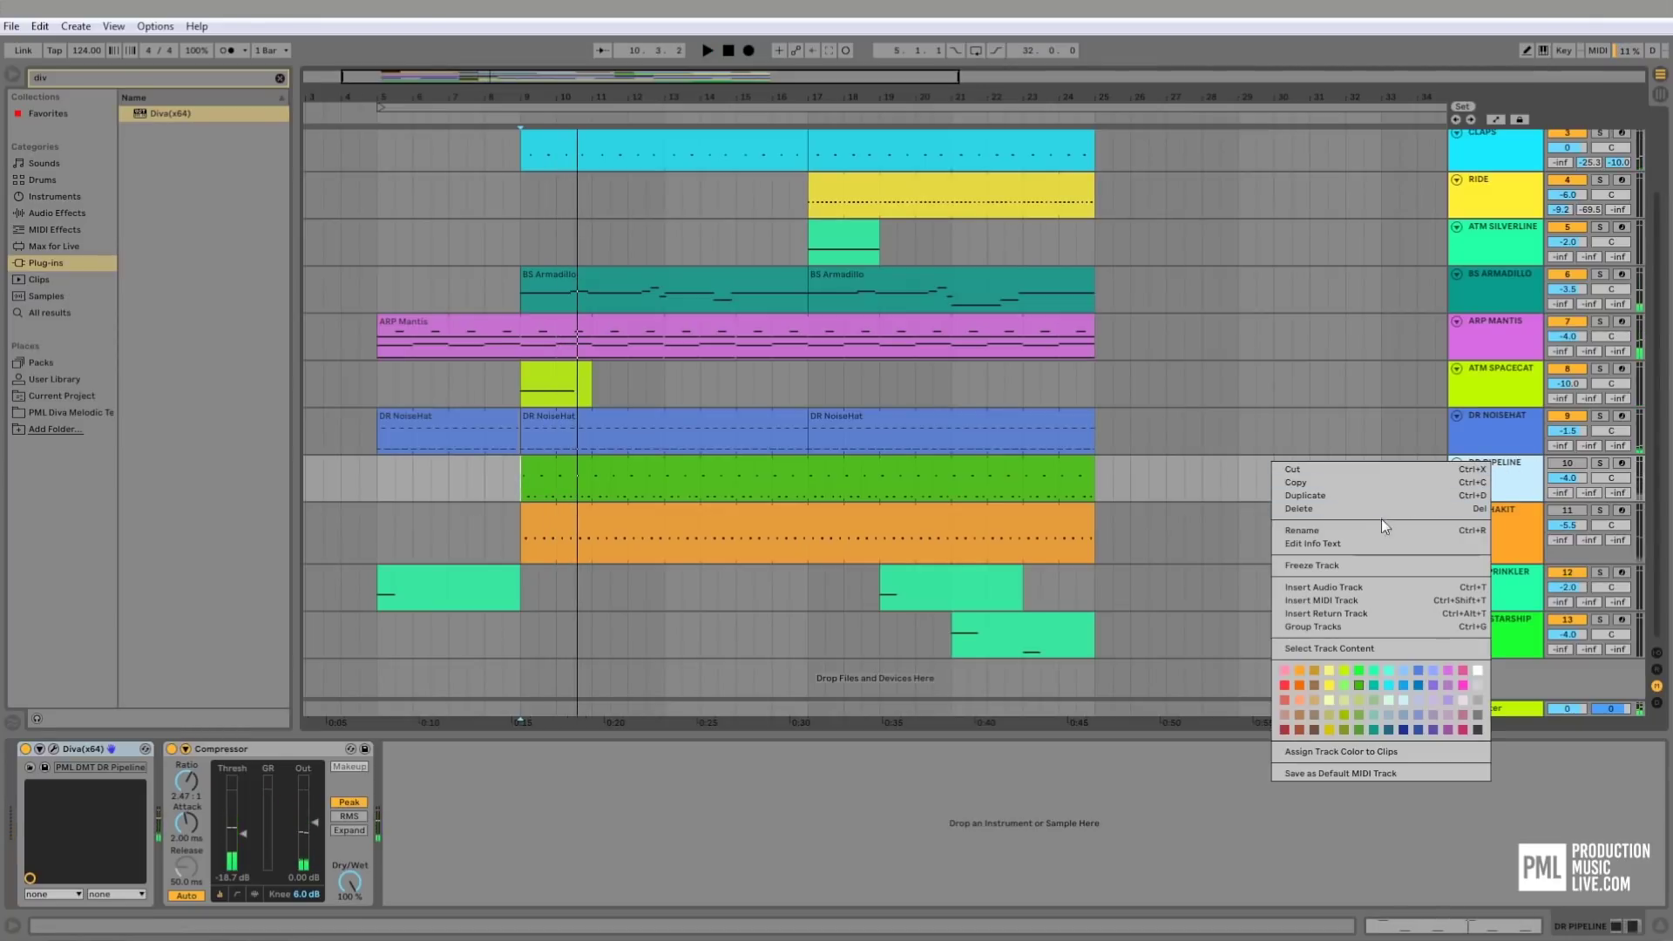
pyautogui.click(1356, 603)
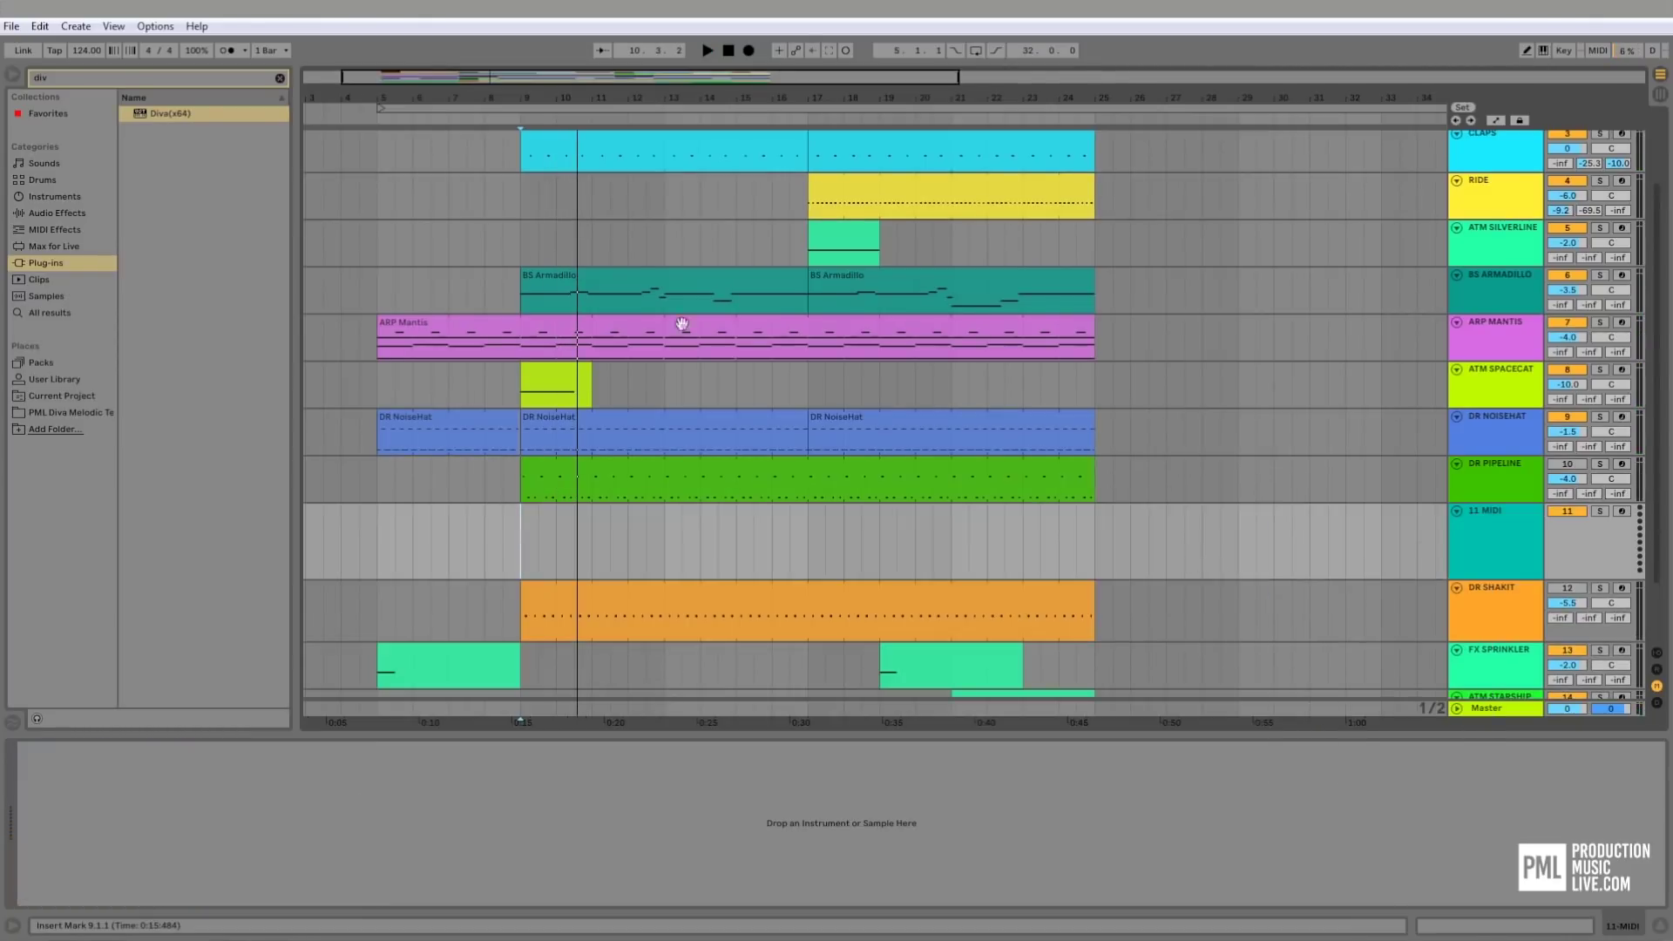
pyautogui.moveTo(145, 112); pyautogui.dragTo(390, 458)
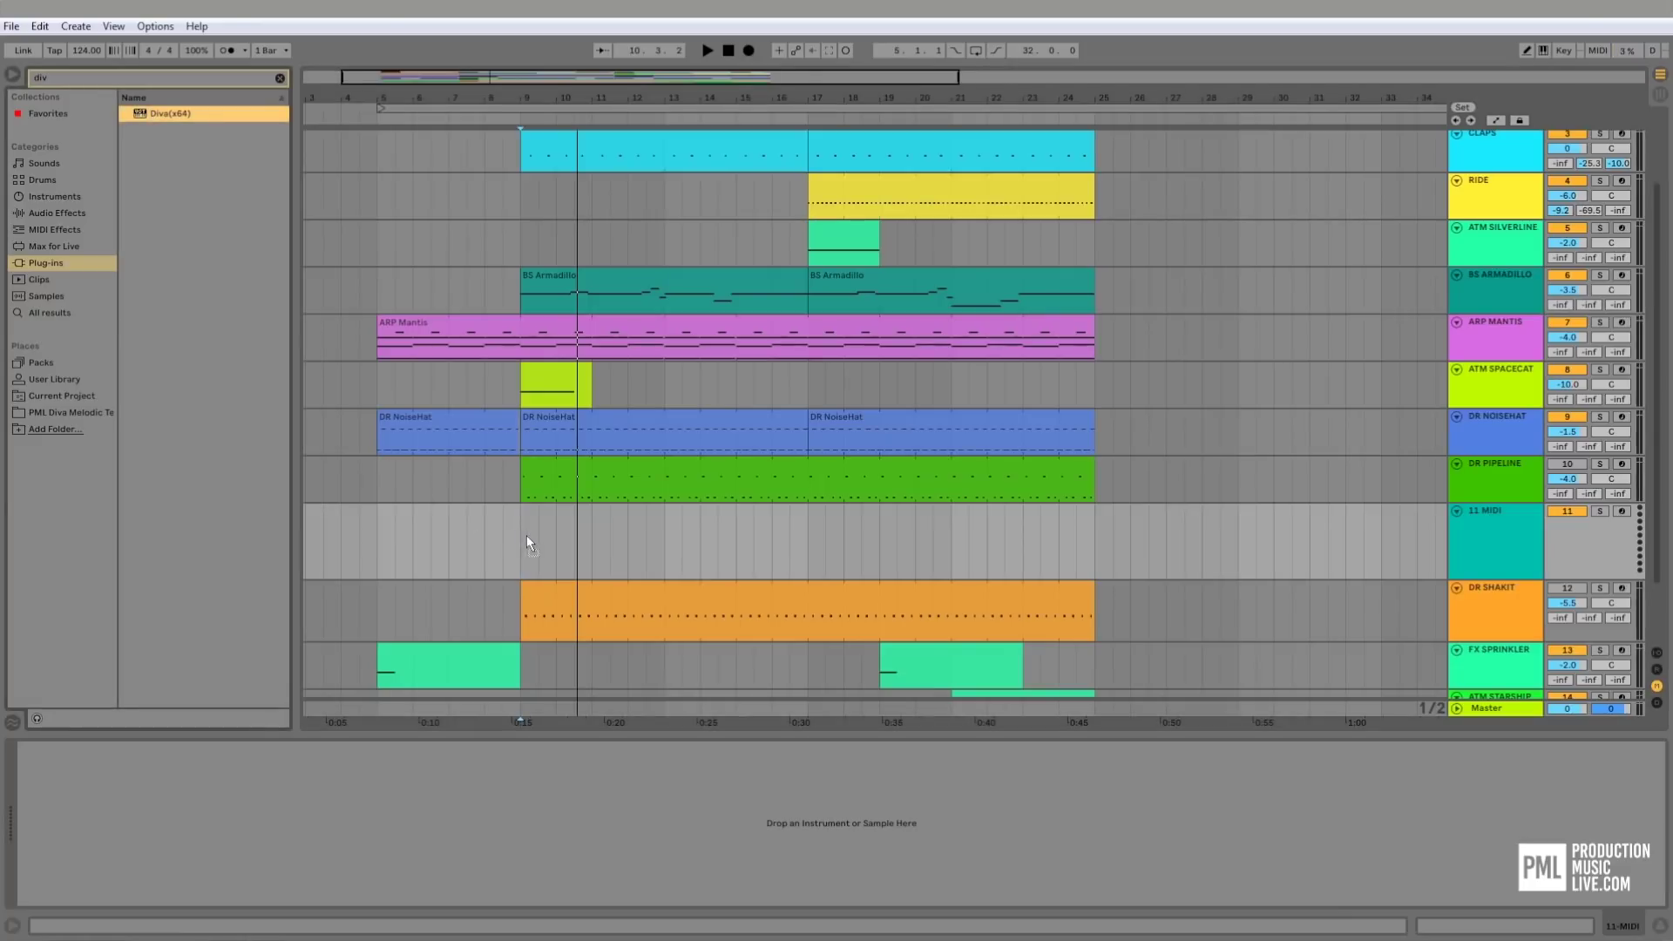
pyautogui.moveTo(527, 535); pyautogui.dragTo(529, 536)
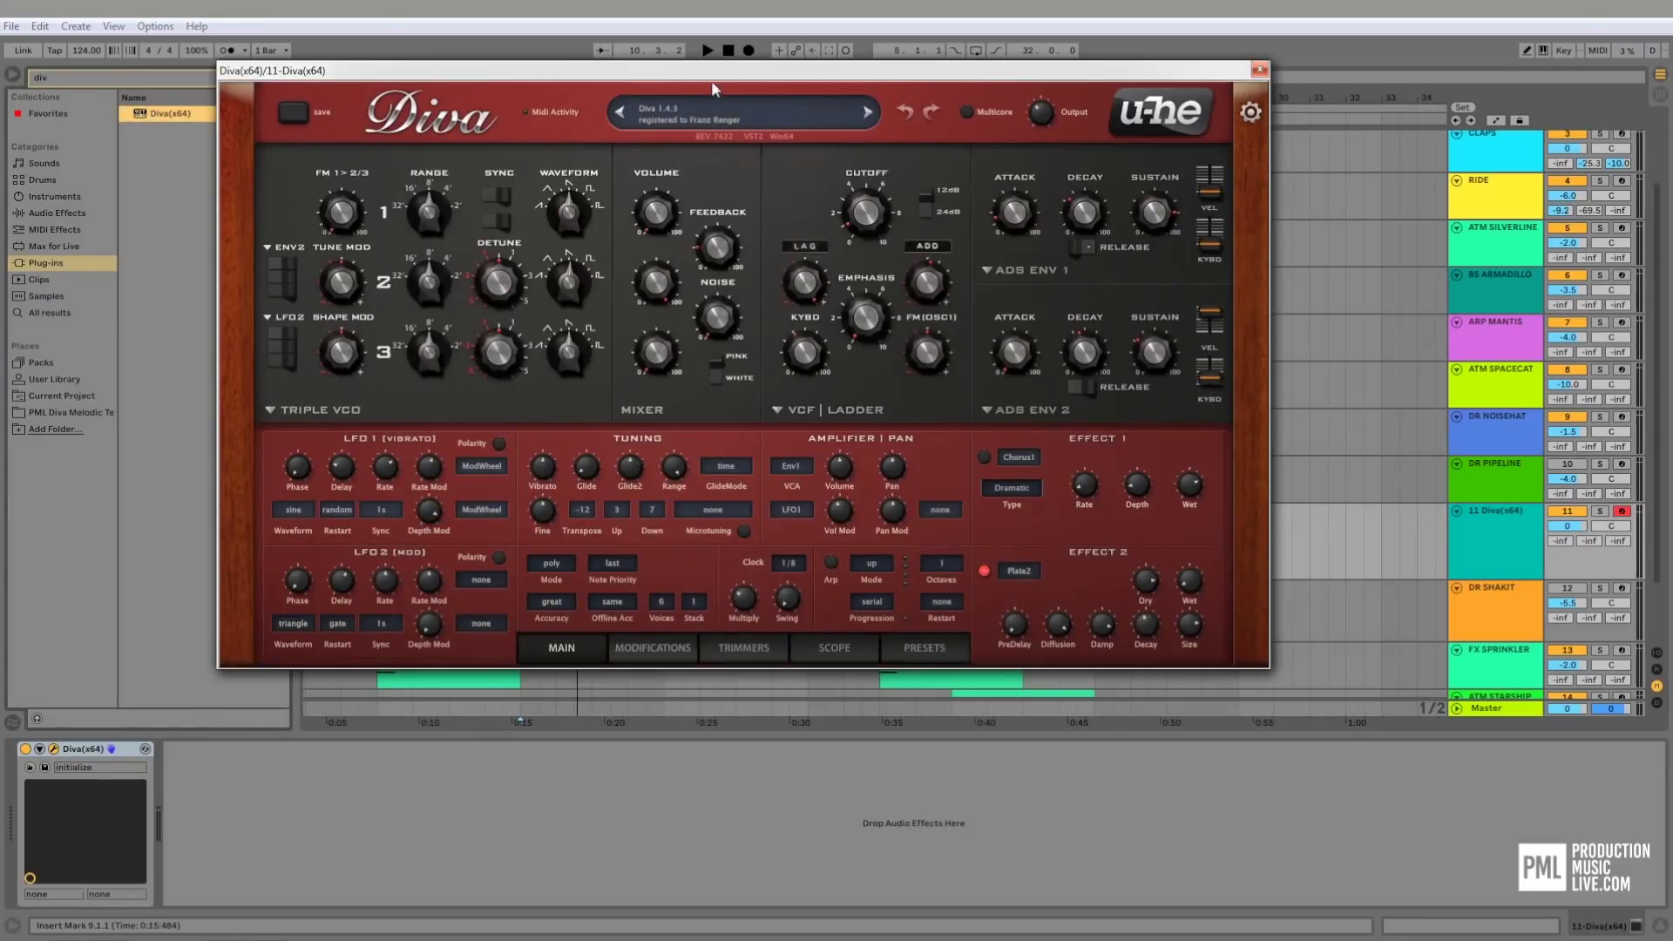
# - Load the PML DMT DR Pipeline preset from the PML Diva Melodic Techno Presets folder and close the Diva window
pyautogui.click(929, 647)
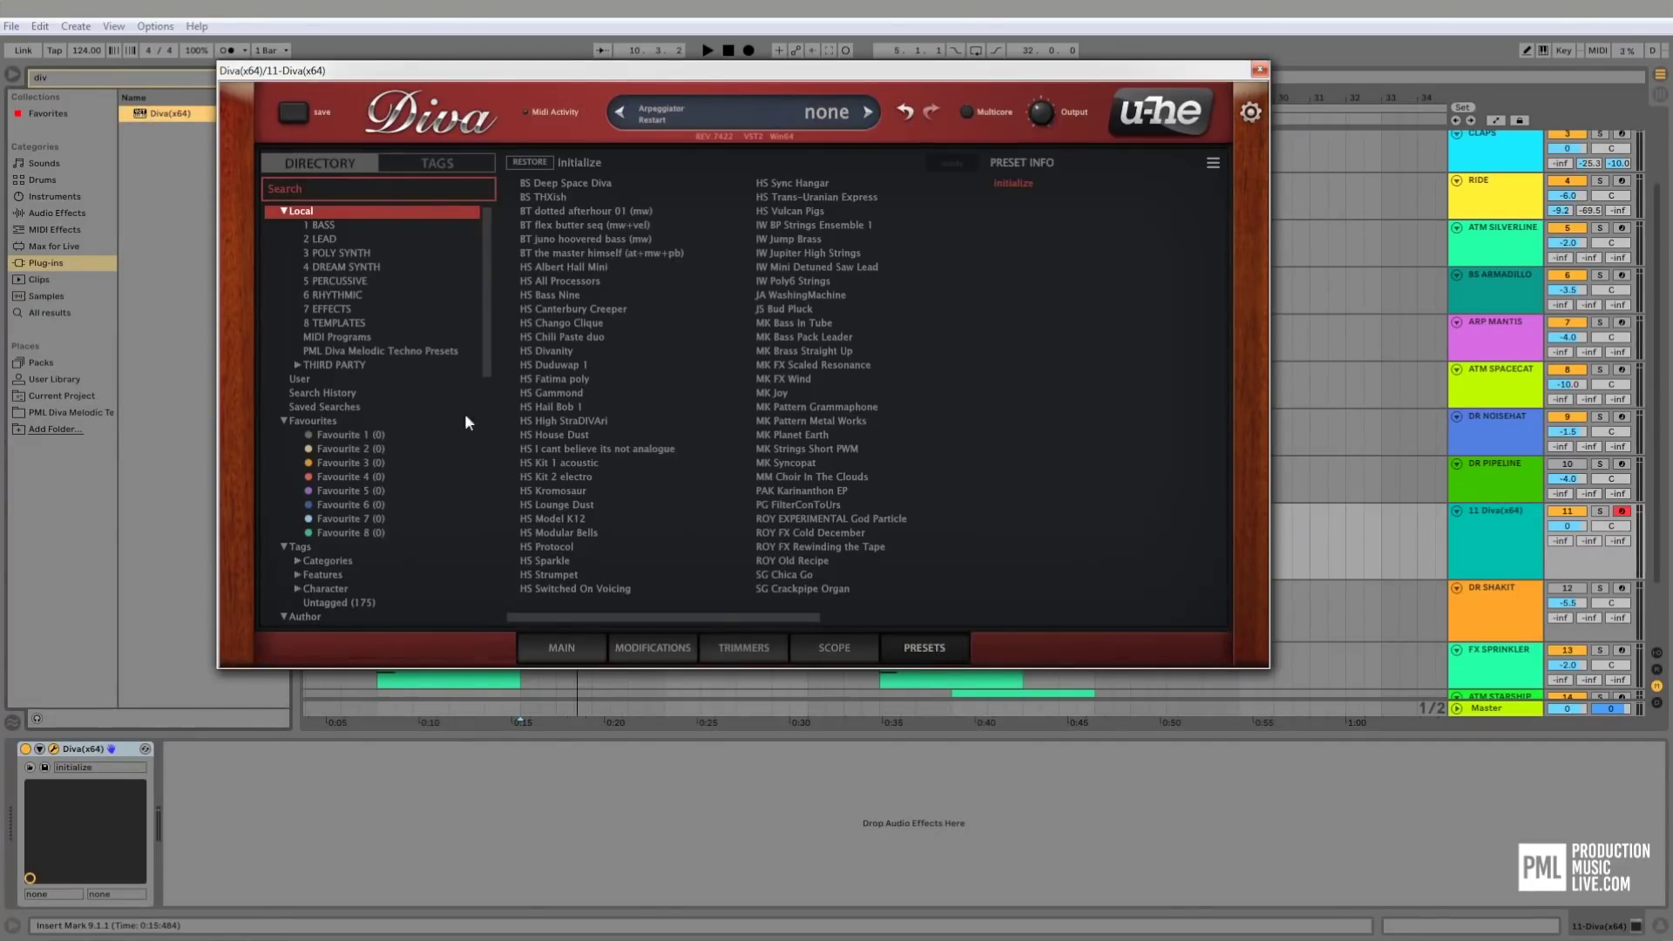
pyautogui.click(347, 350)
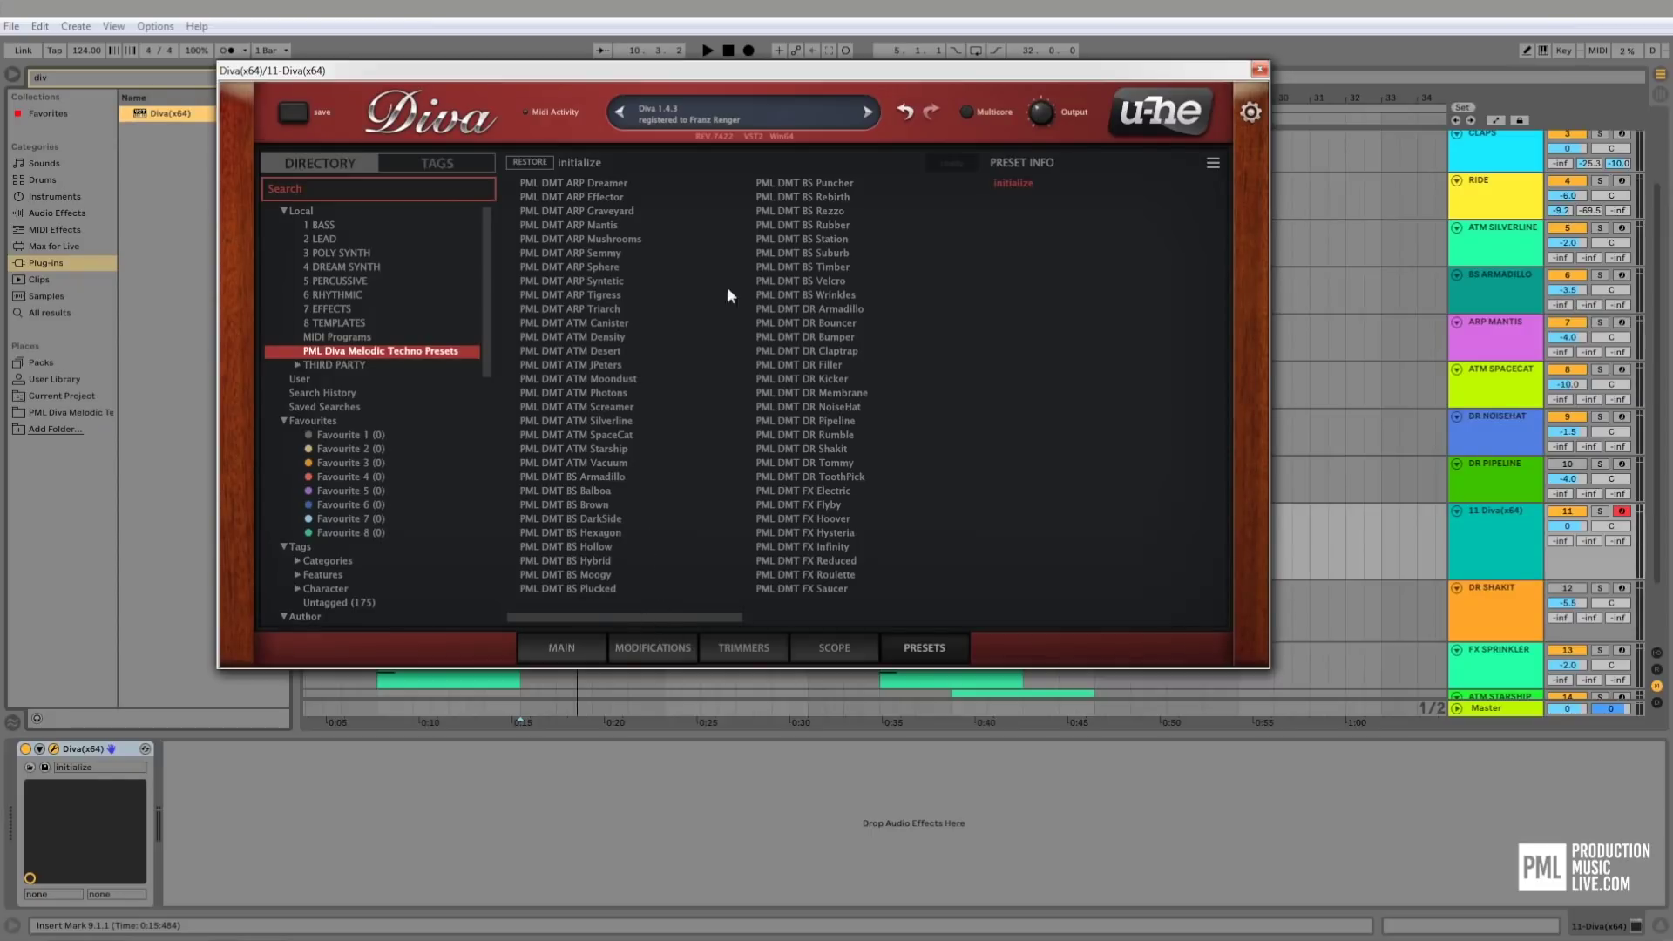
pyautogui.click(796, 421)
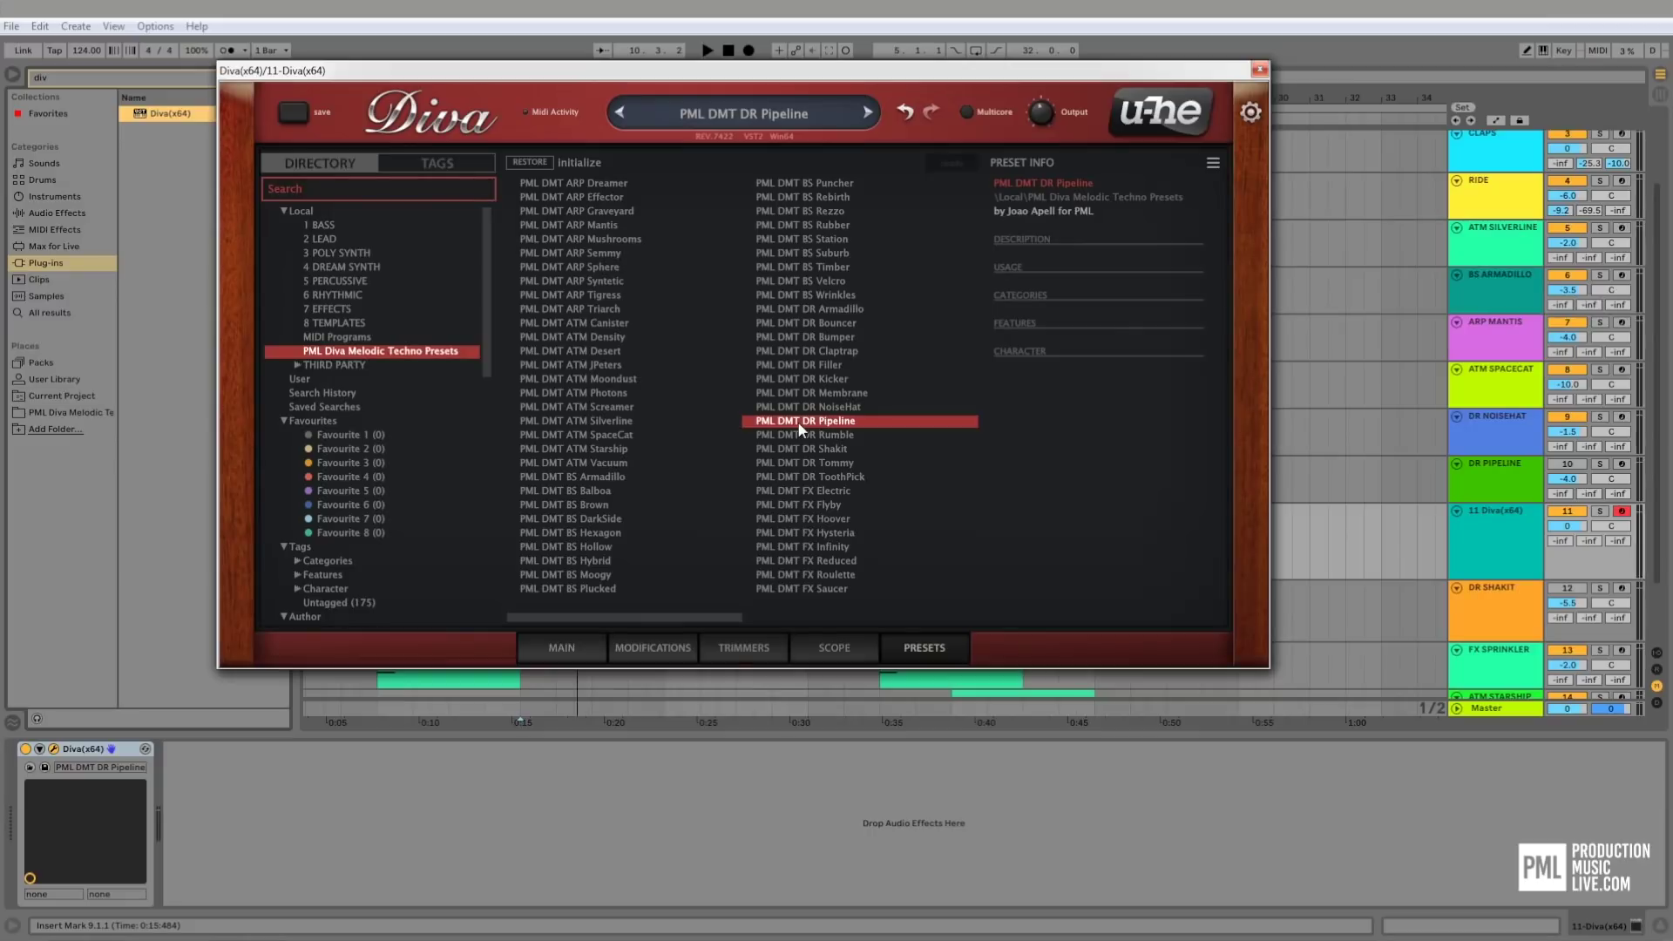
pyautogui.click(1260, 68)
# - Enable the computer MIDI keyboard and play a few notes of the preset on the new Diva track
pyautogui.click(1543, 50)
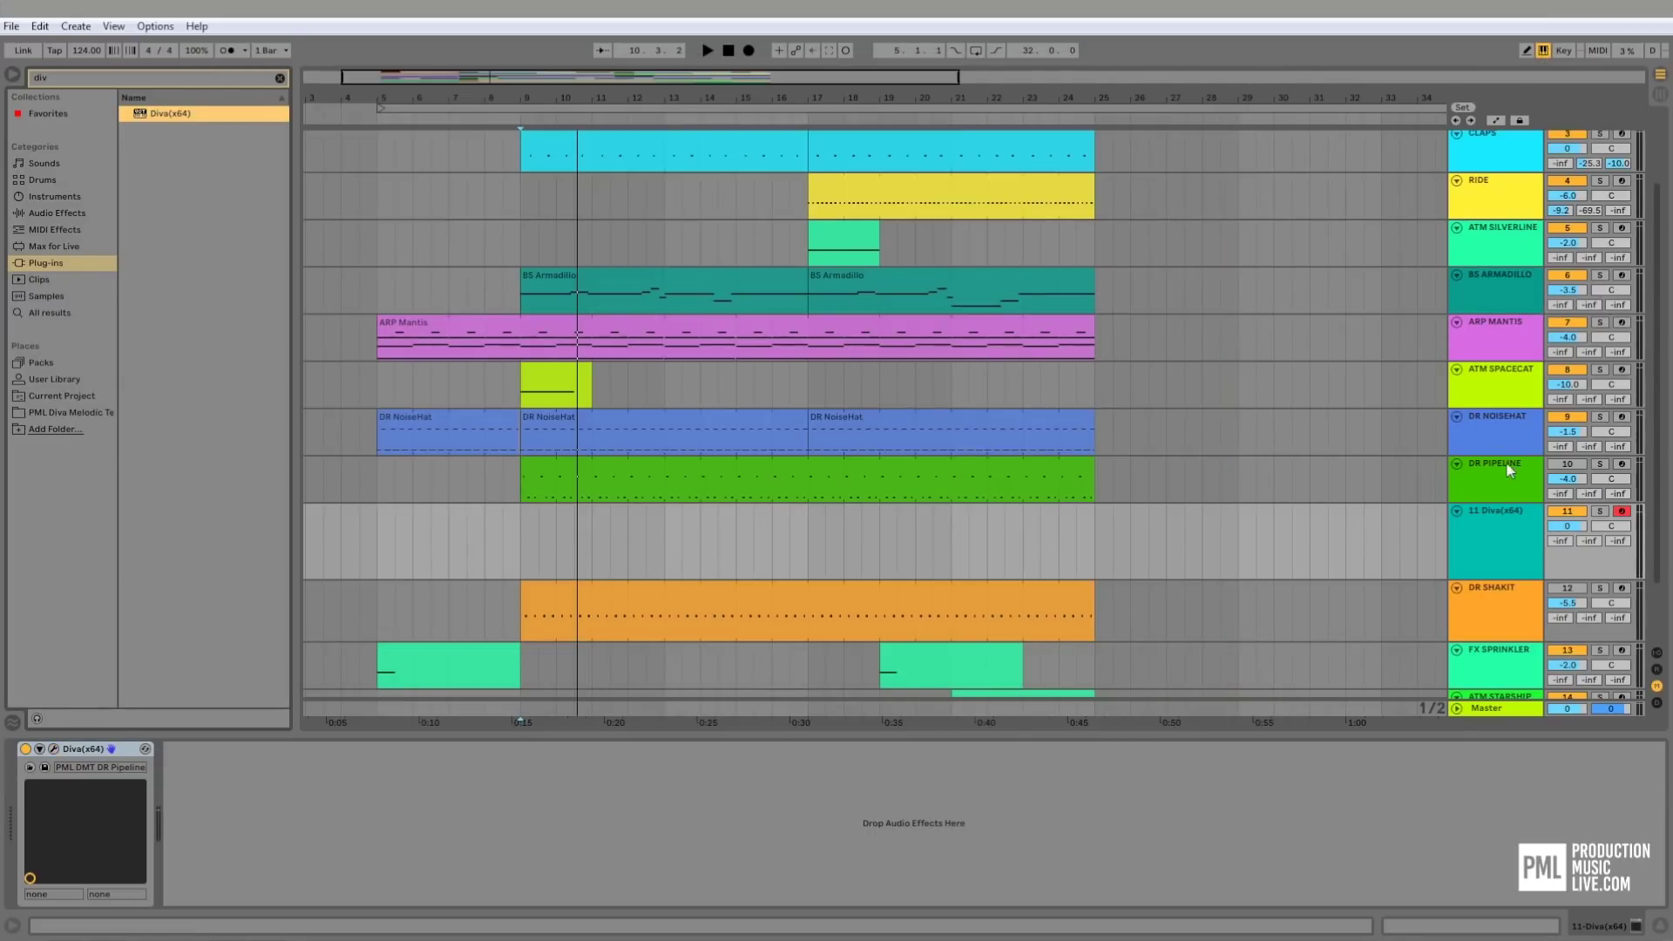
pyautogui.click(1508, 511)
pyautogui.press('a')
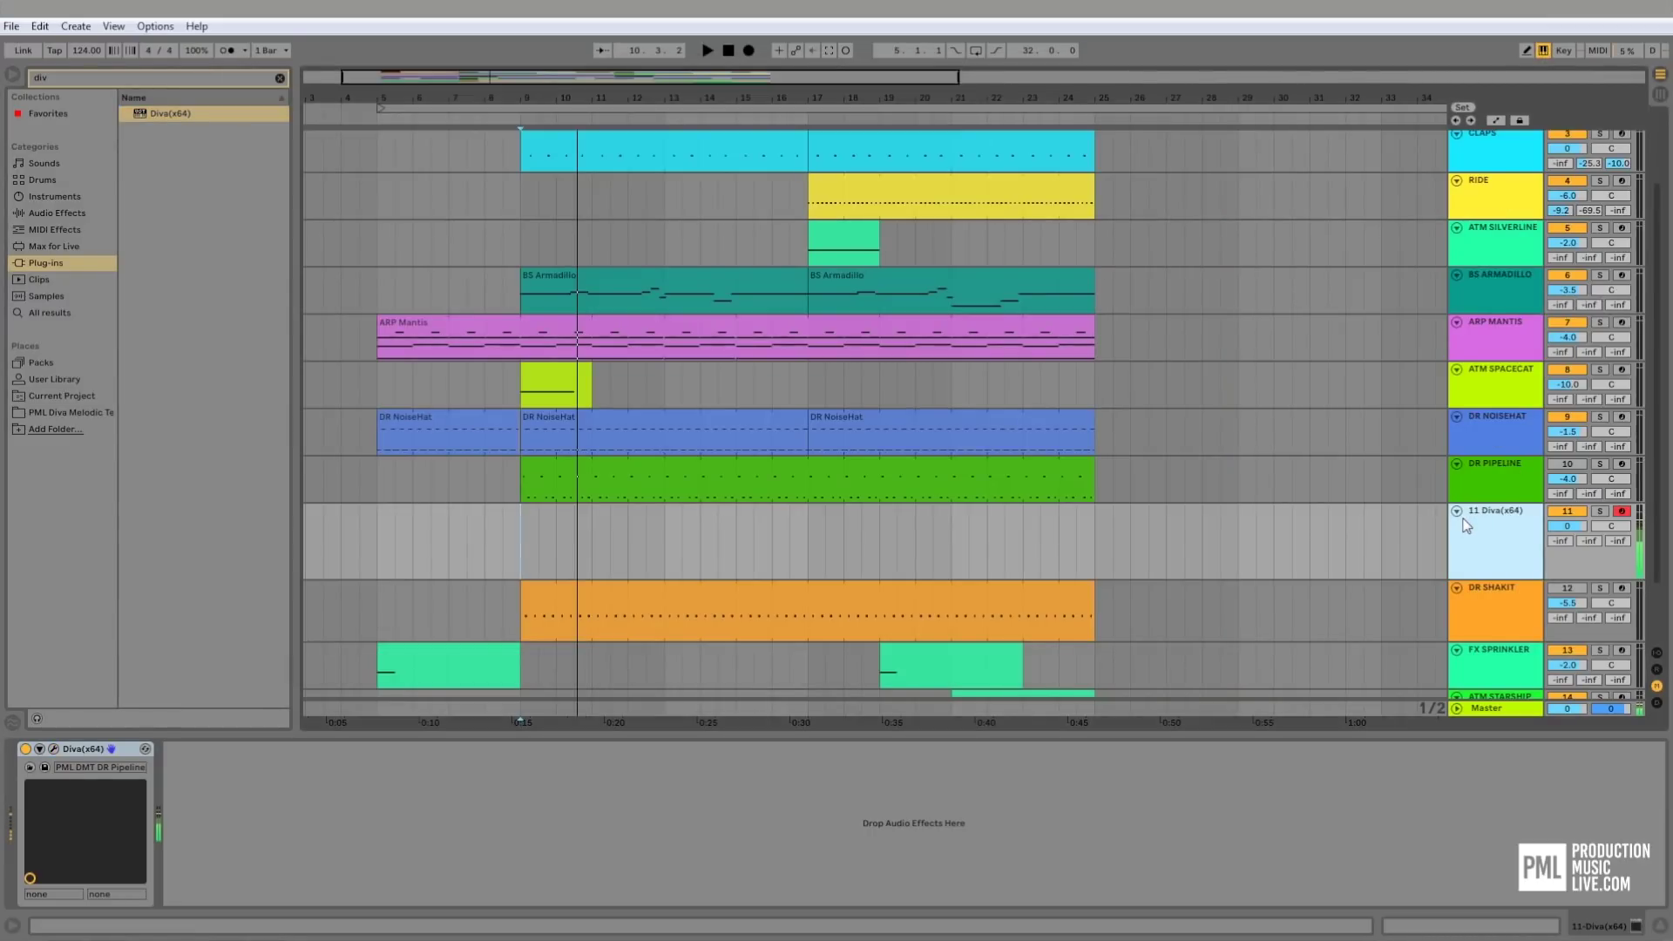
pyautogui.press('a')
# - Insert an empty one-bar MIDI clip on the new Diva track from bar 9 to bar 10
pyautogui.moveTo(527, 520); pyautogui.dragTo(557, 521)
pyautogui.rightClick(538, 505)
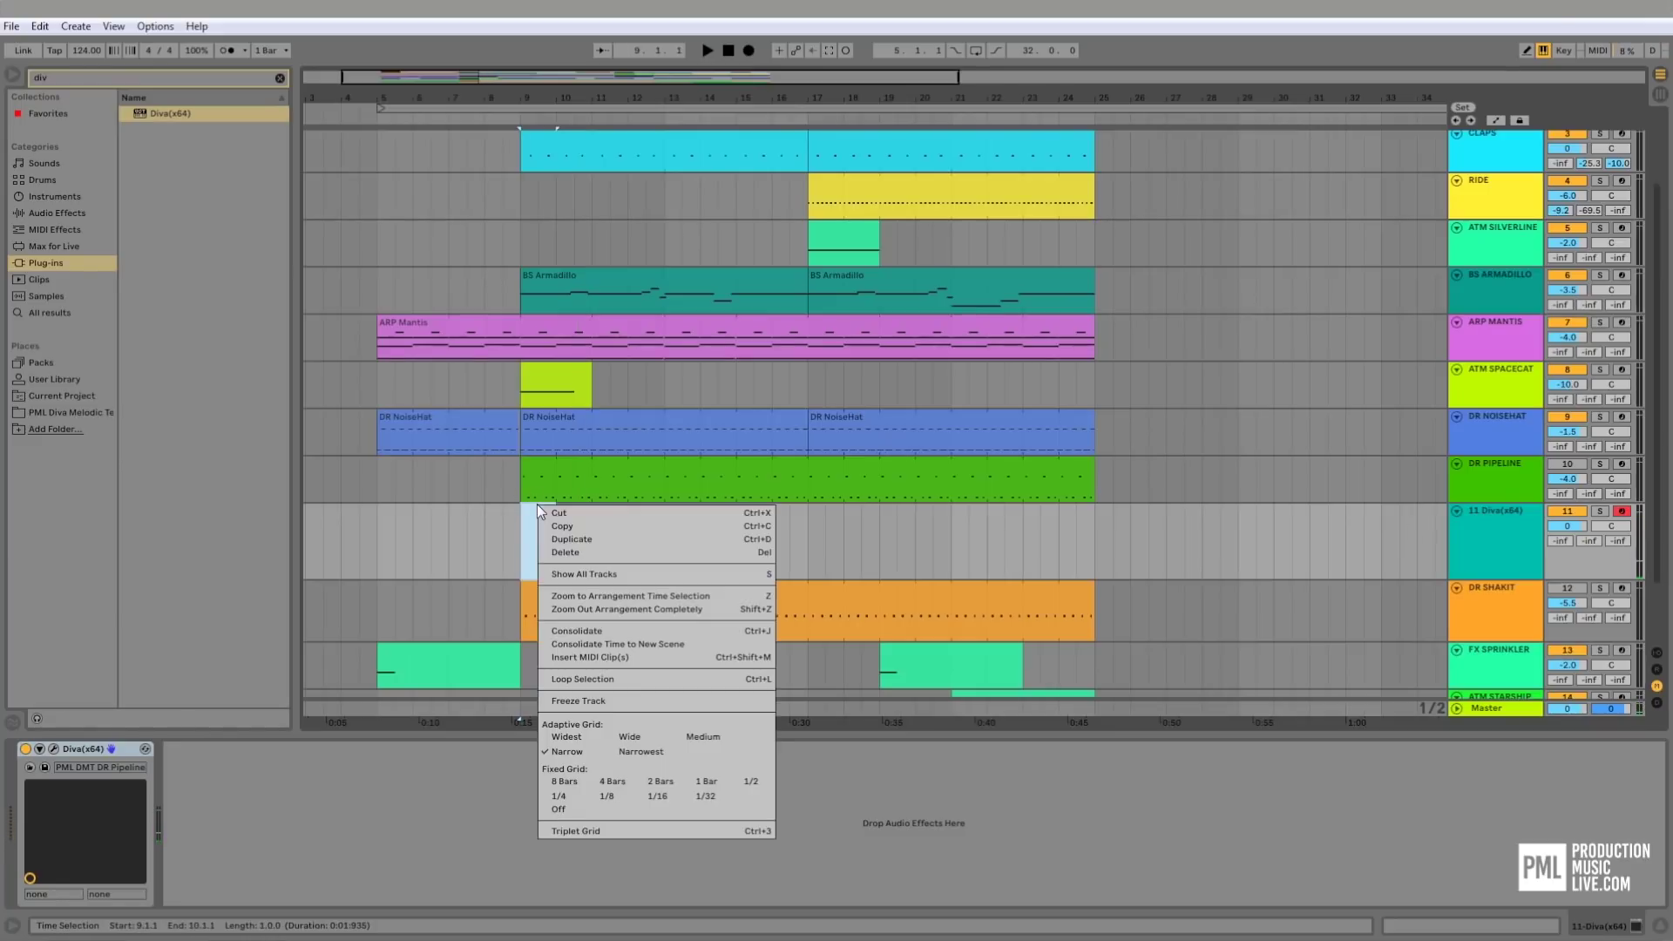
pyautogui.click(579, 657)
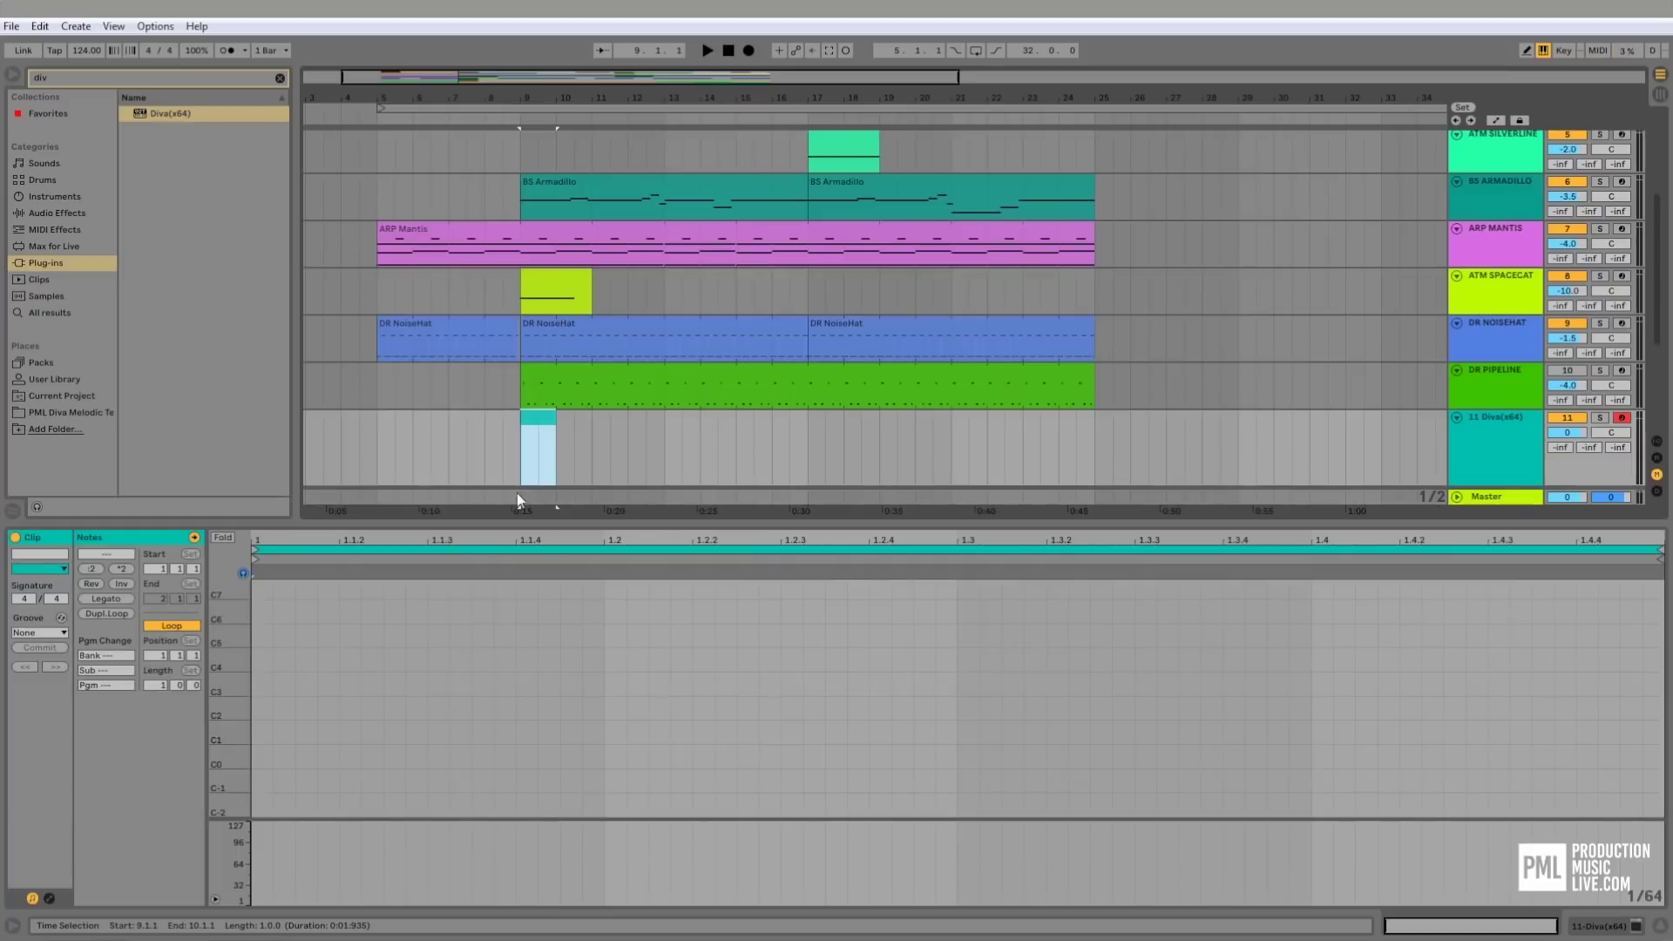
# - Enlarge the clip's note view around C4 to C5 and audition the drum sound at different pitches
pyautogui.moveTo(220, 668); pyautogui.dragTo(272, 672)
pyautogui.click(243, 693)
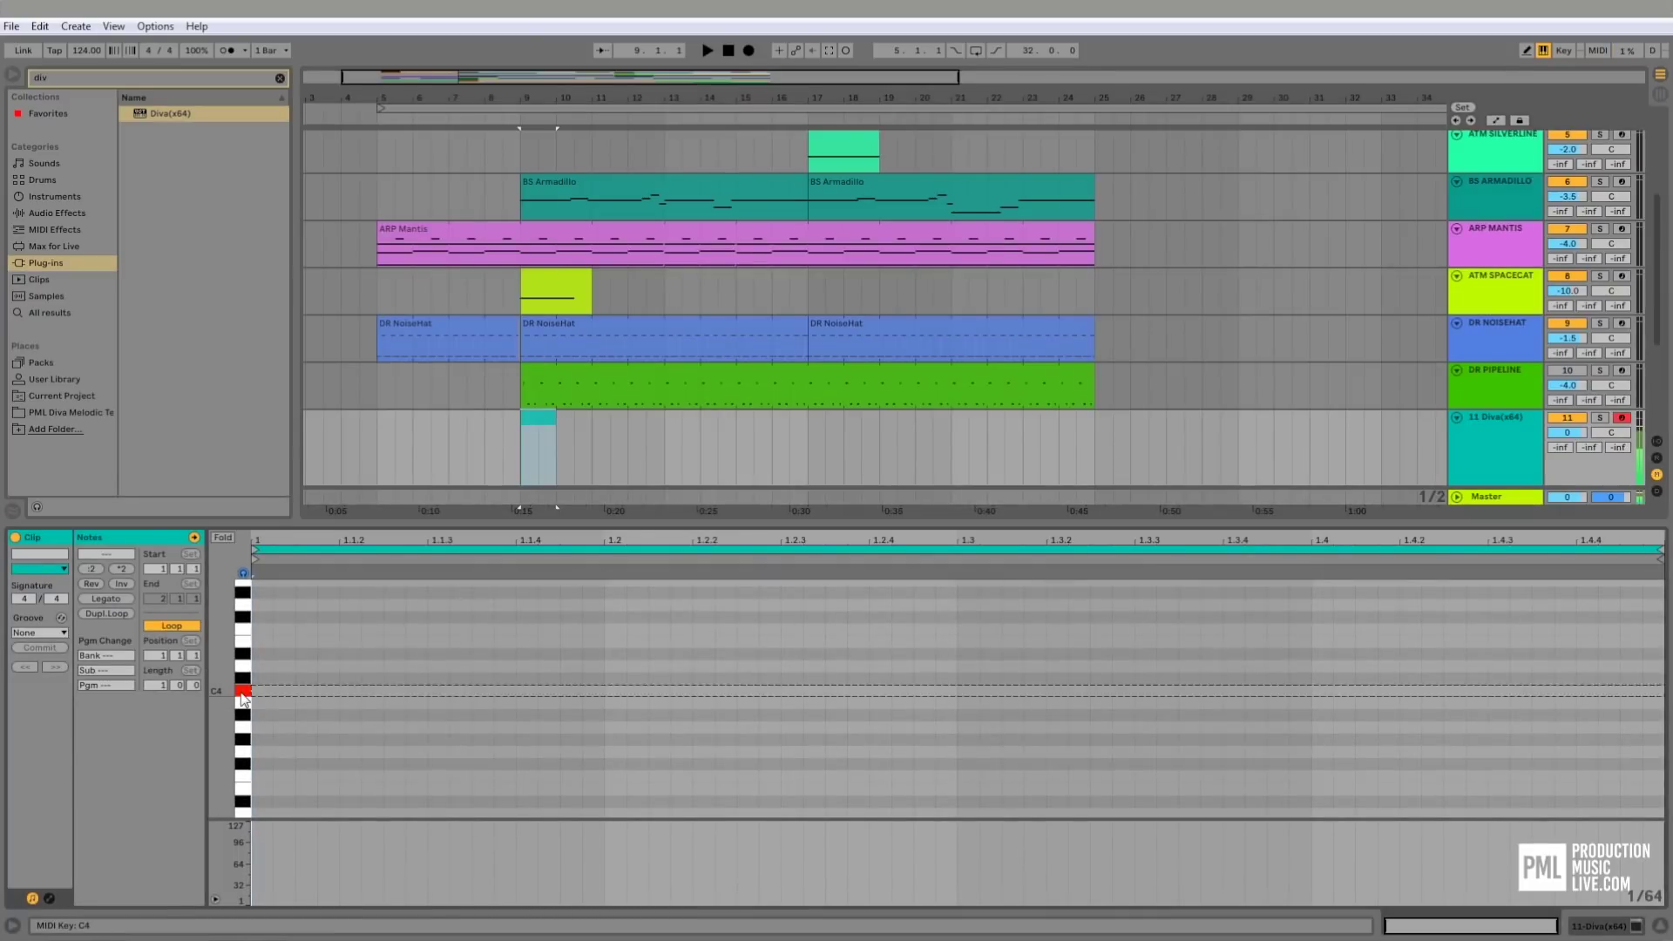
pyautogui.scroll(3, 228, 657)
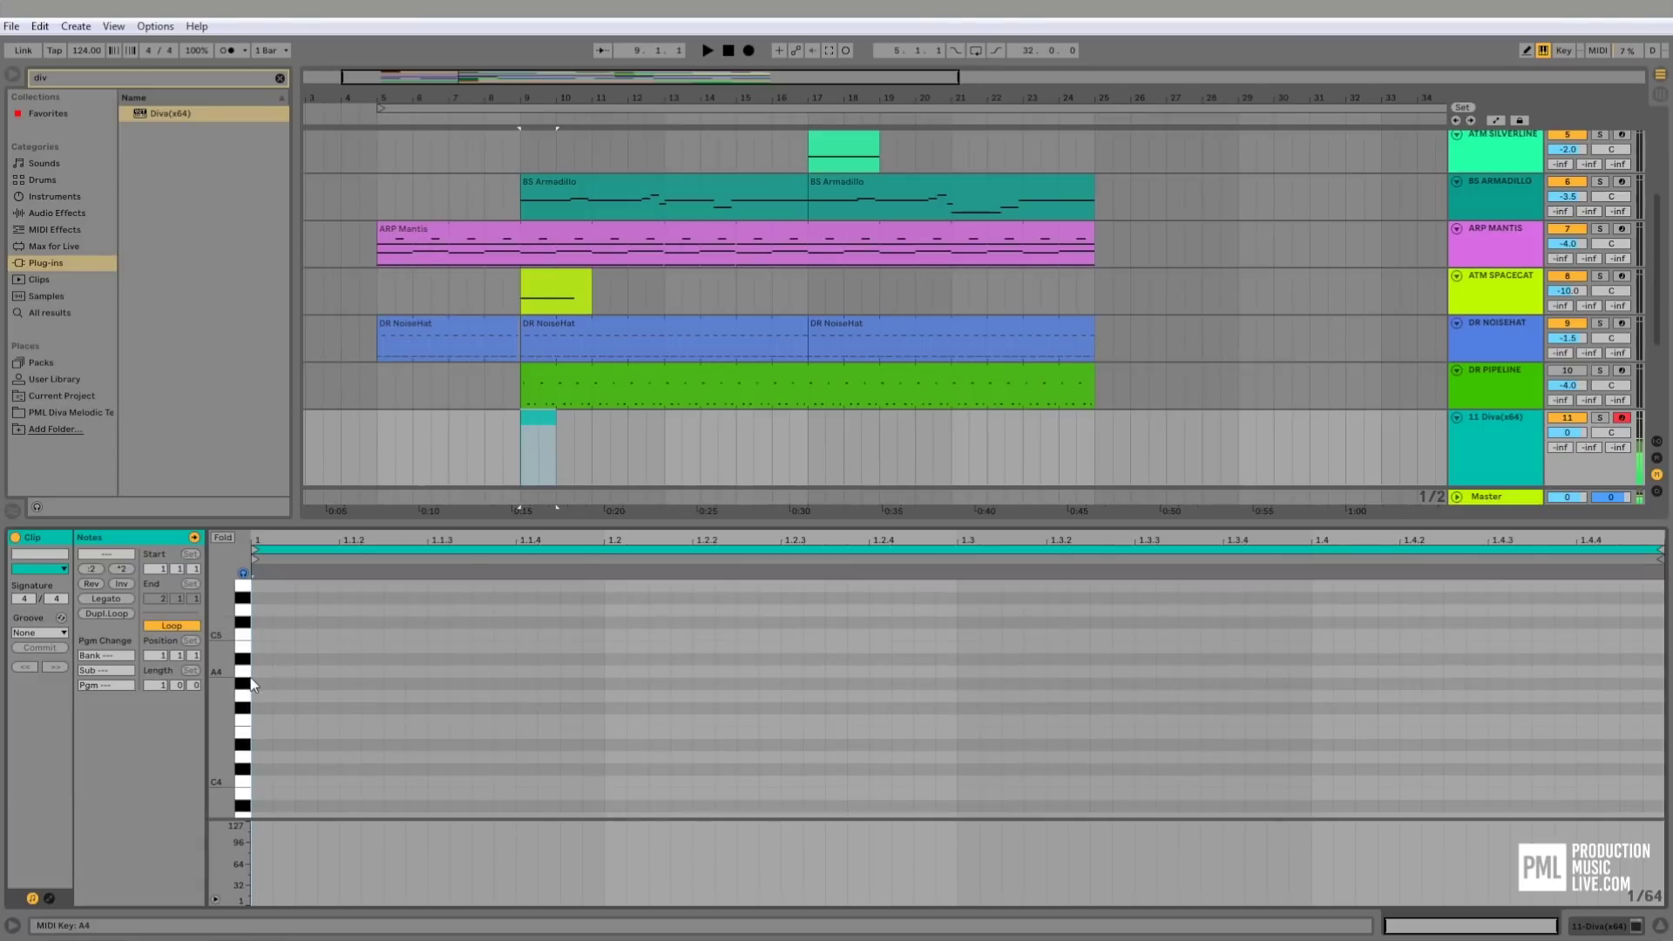
pyautogui.click(244, 776)
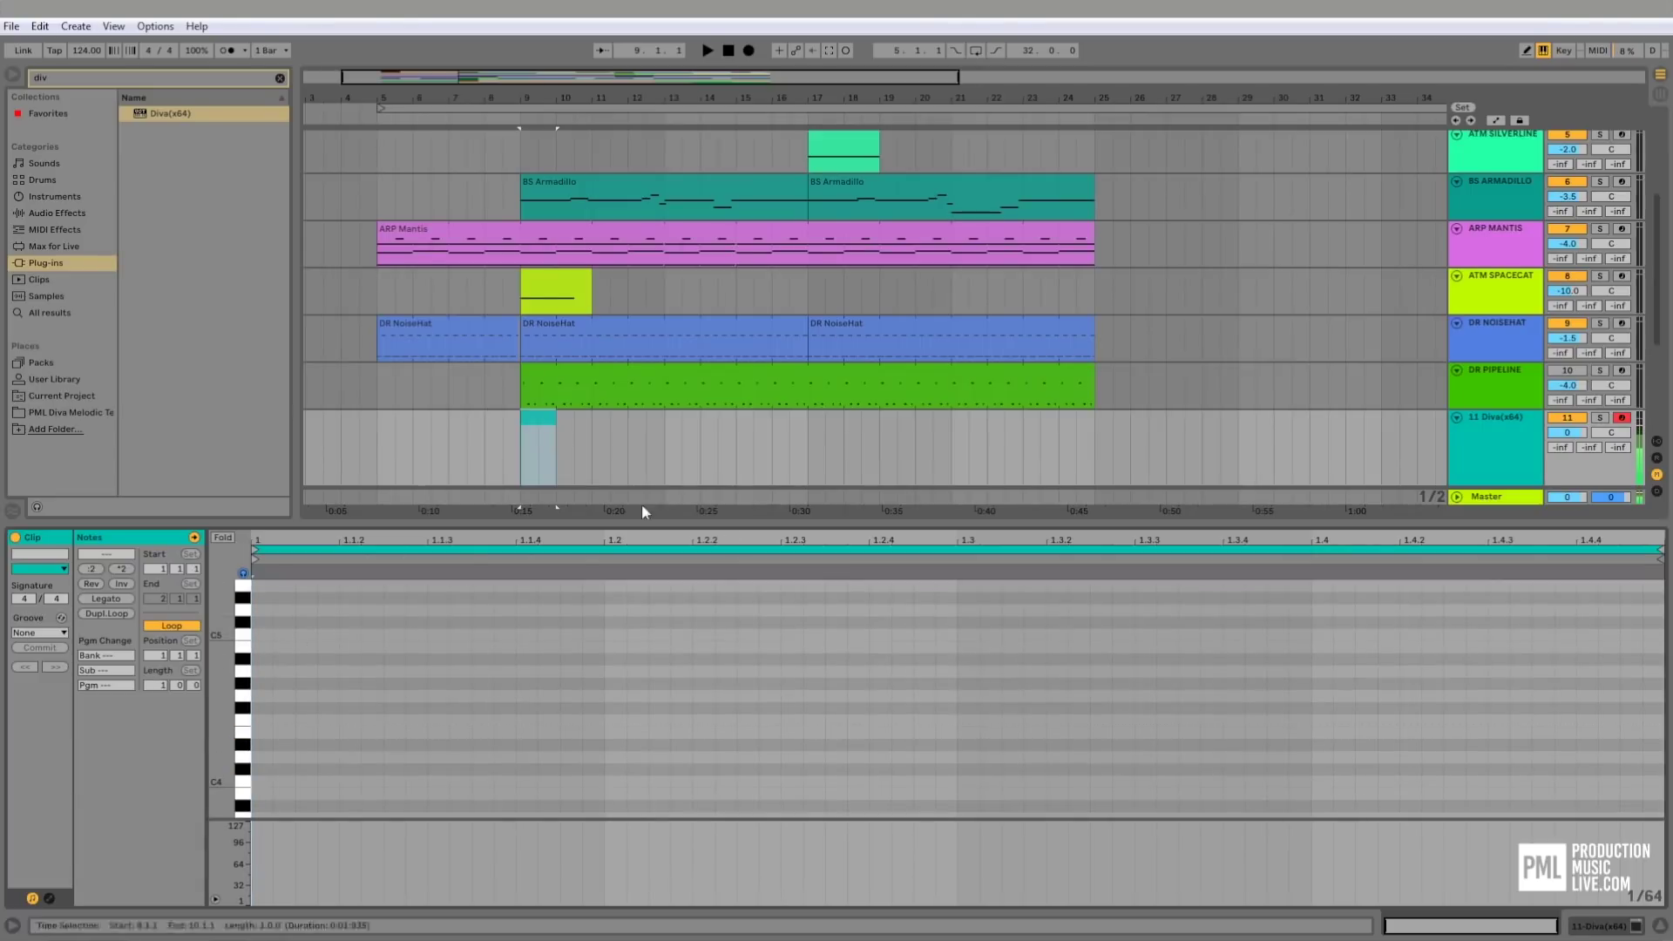
pyautogui.click(1504, 422)
pyautogui.scroll(-1, 1135, 311)
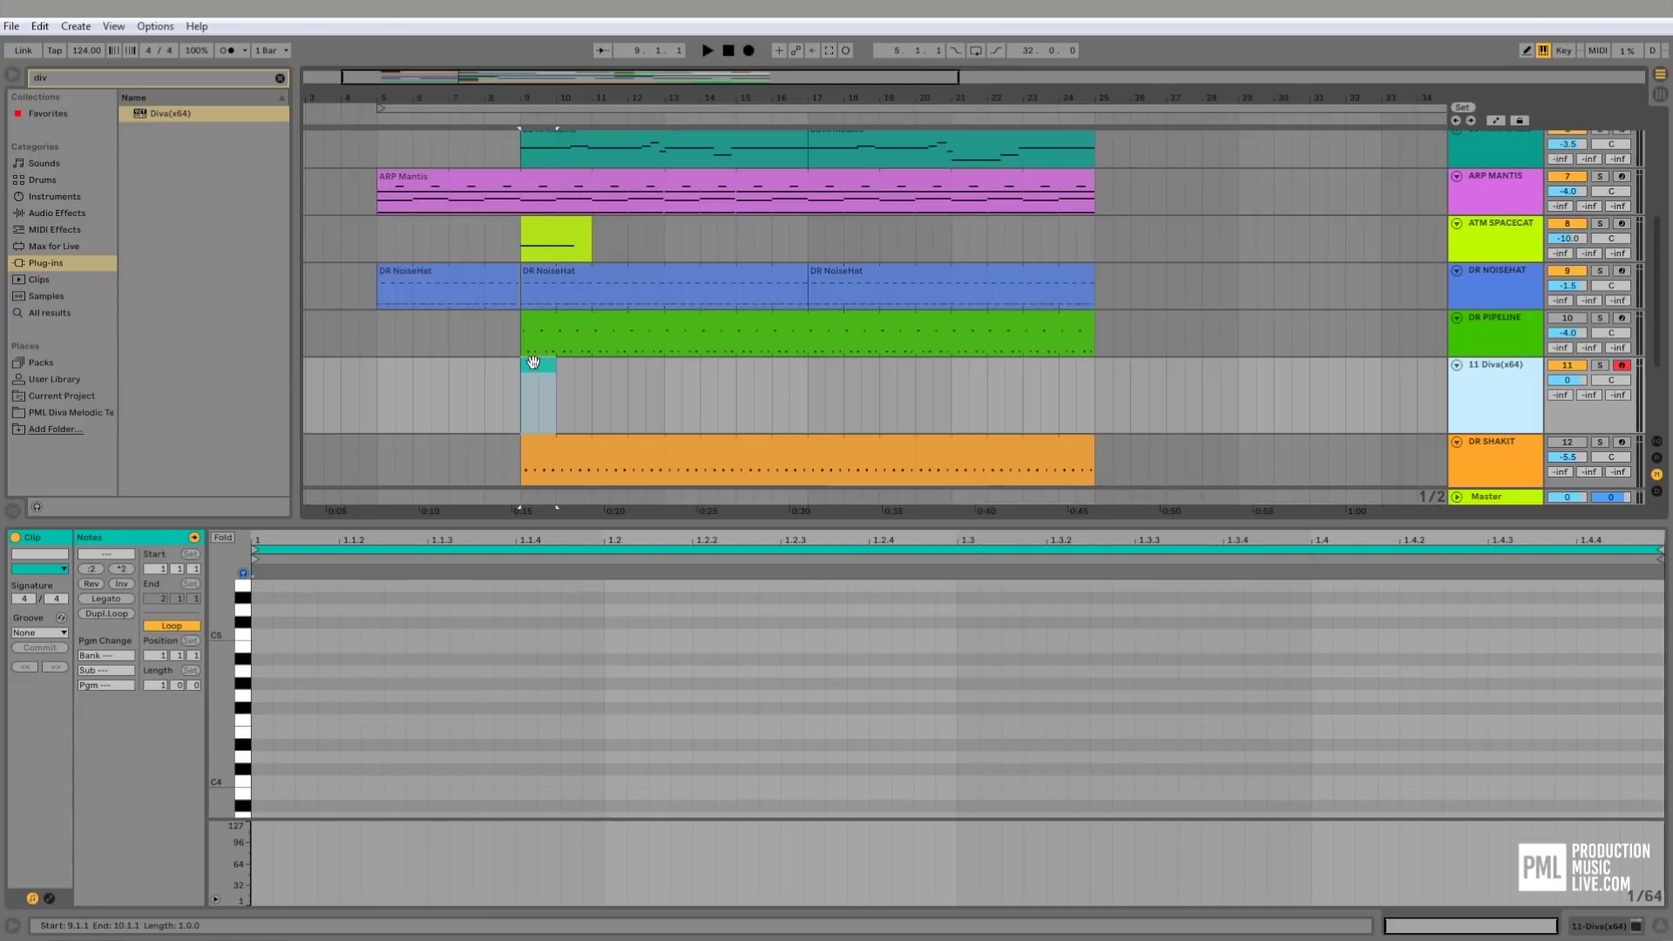
pyautogui.click(244, 702)
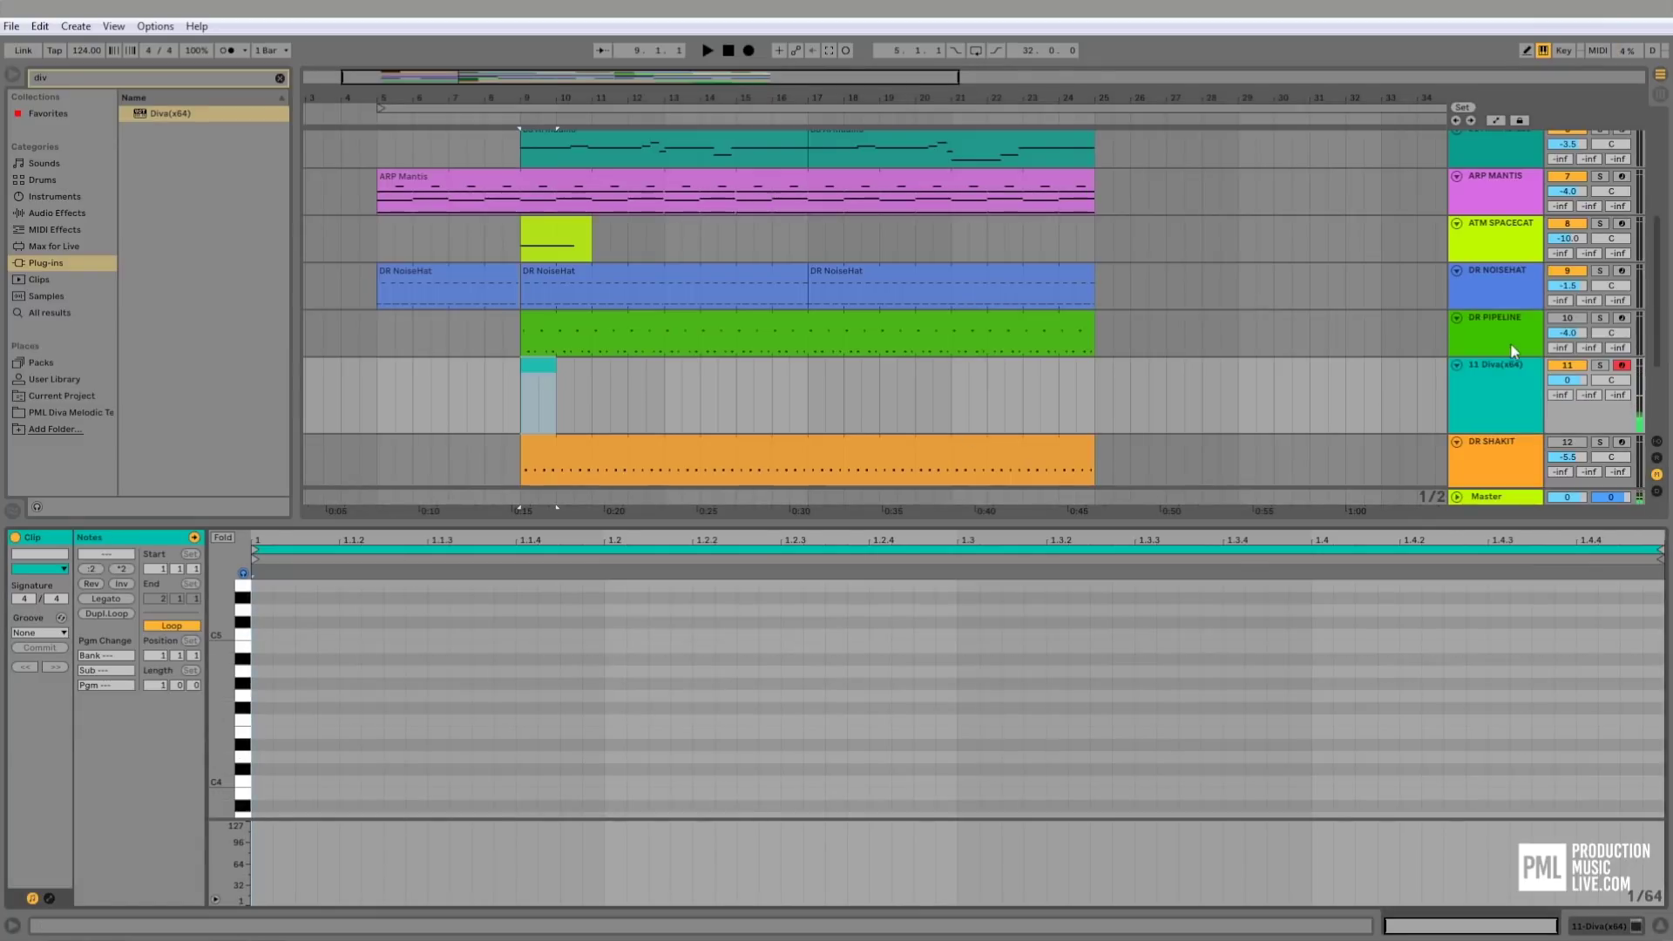
pyautogui.click(1492, 374)
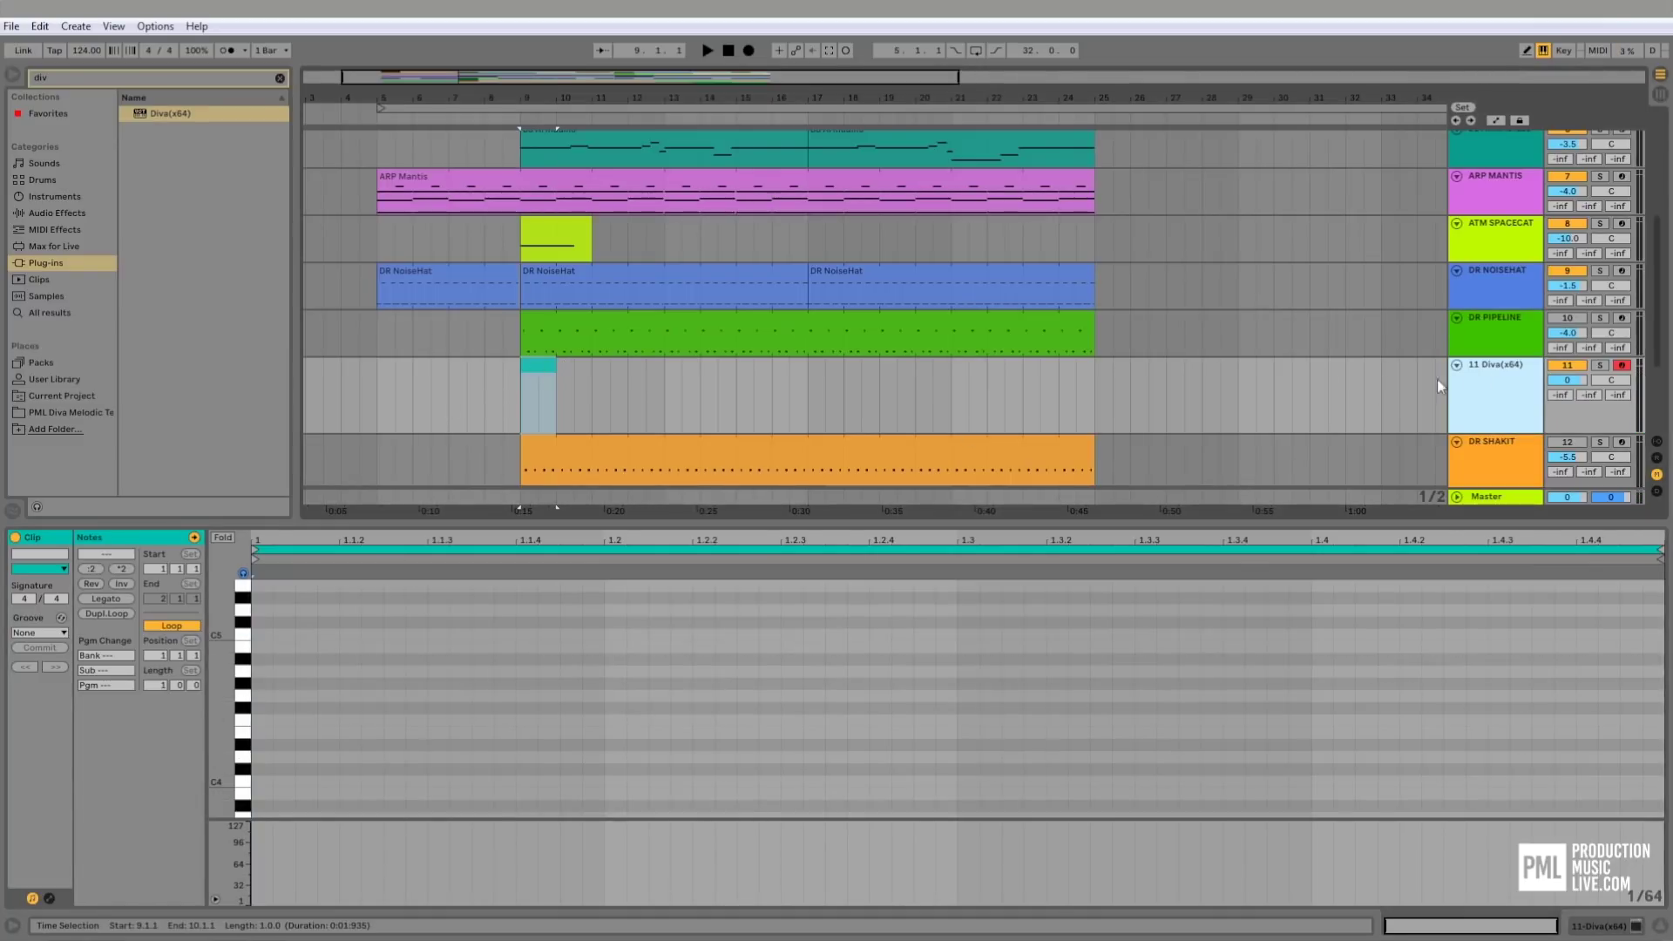
# - Set the note grid to a fixed 1/16 and add a B4 note at 1.1.2
pyautogui.rightClick(490, 671)
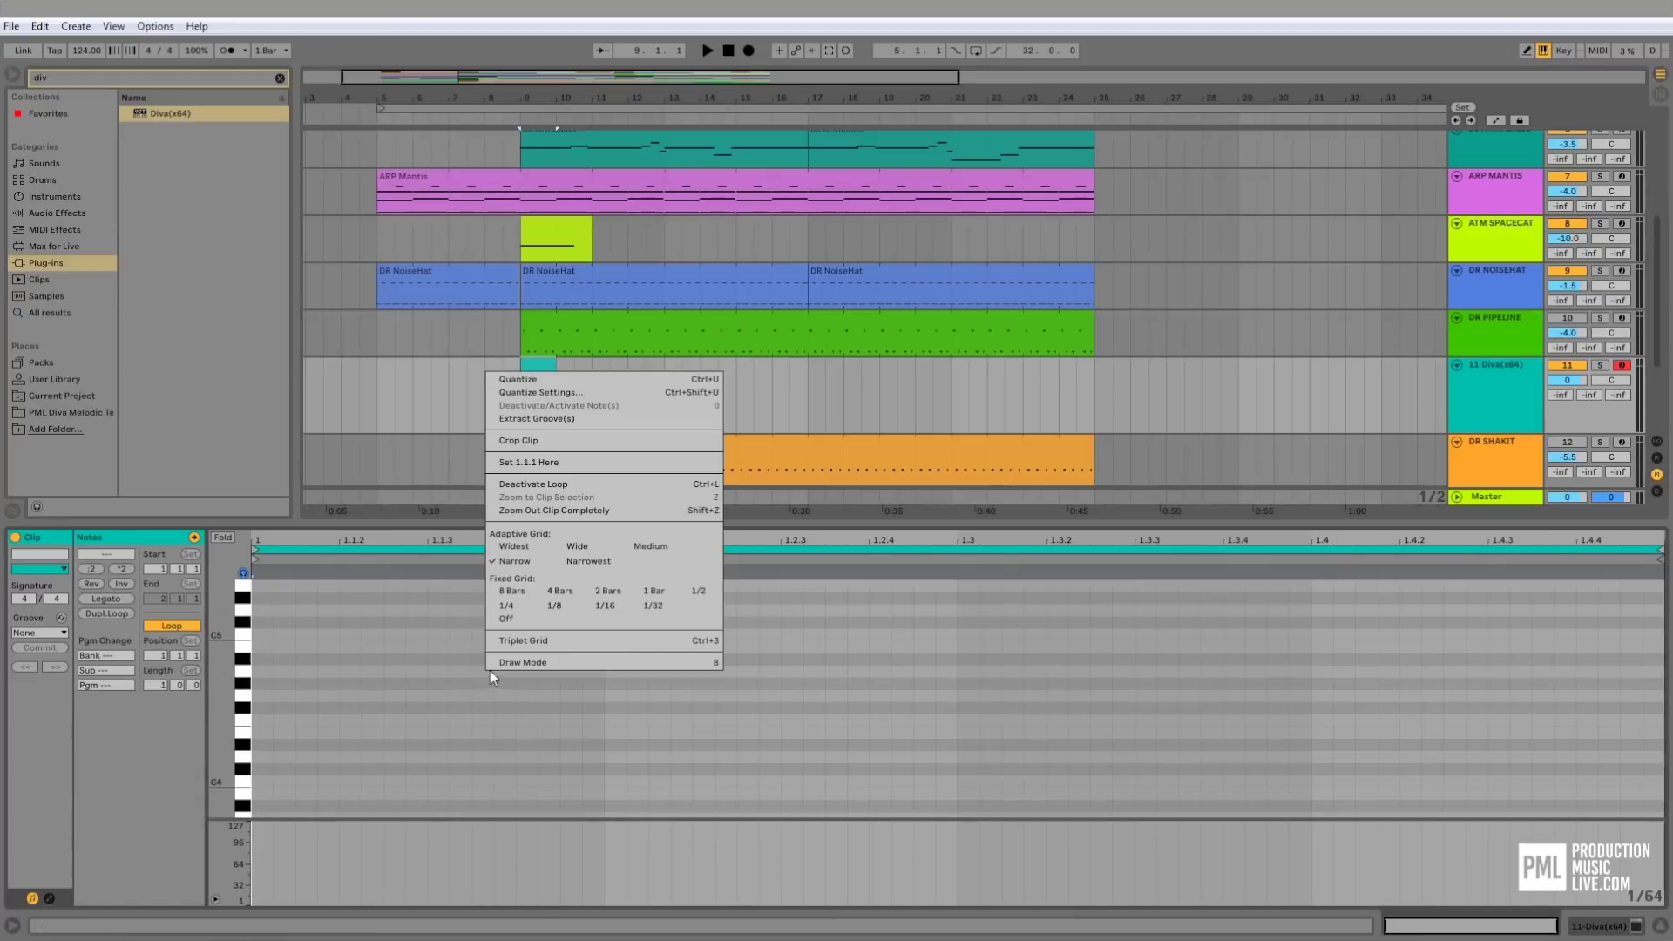
pyautogui.click(604, 605)
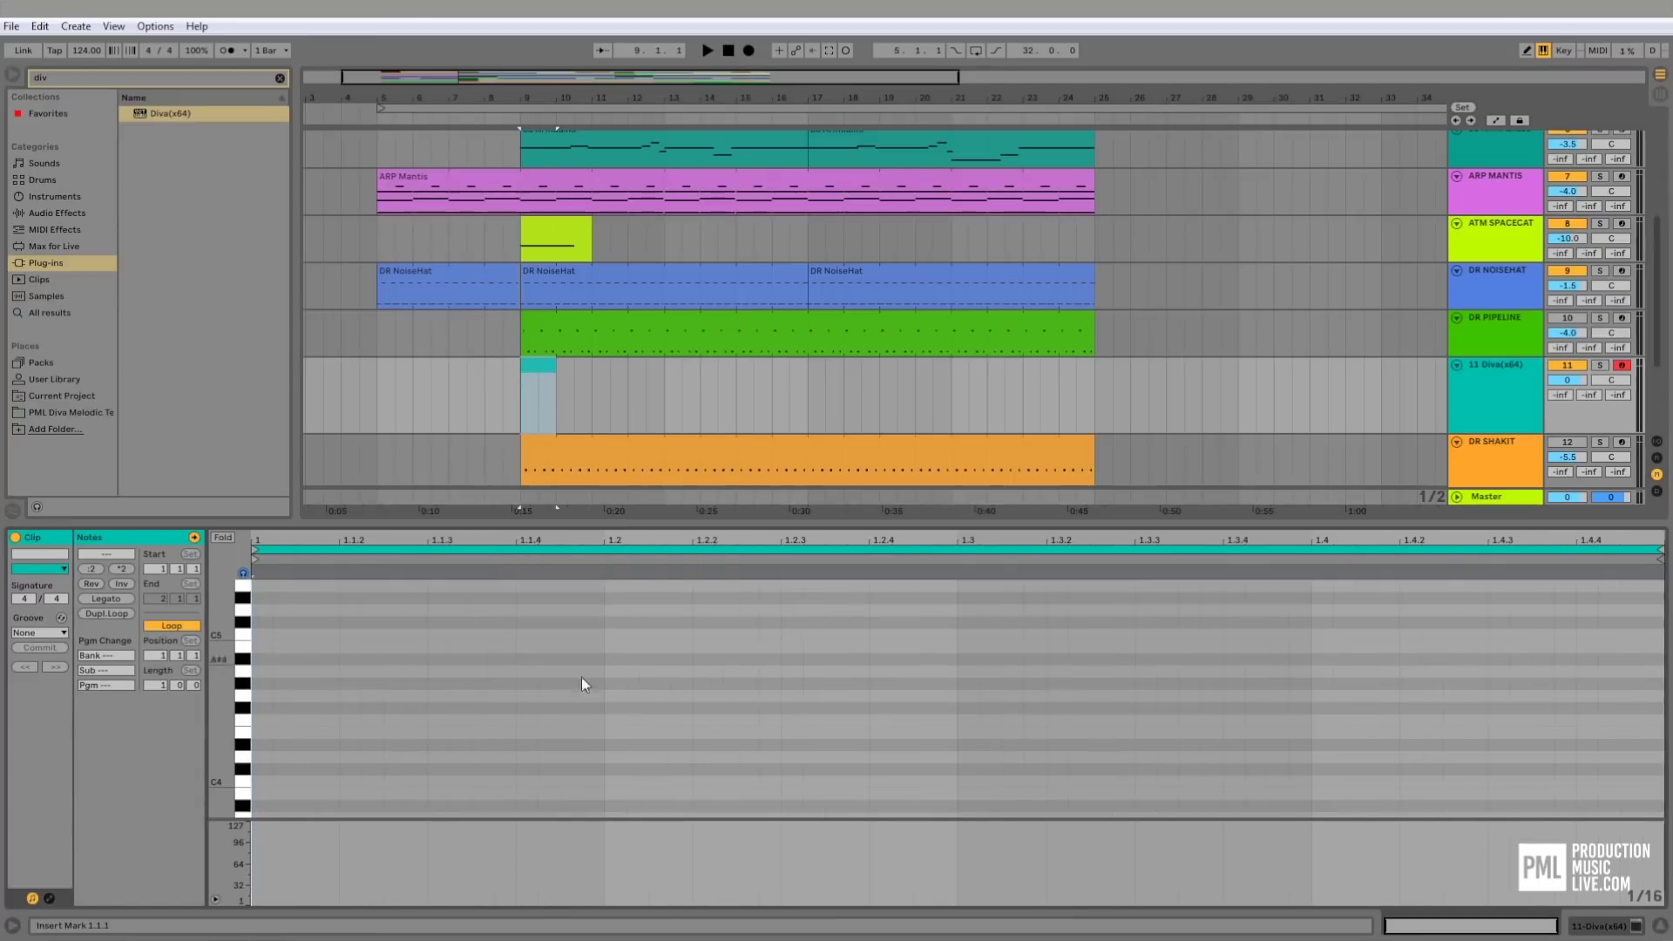
pyautogui.click(242, 649)
pyautogui.doubleClick(361, 650)
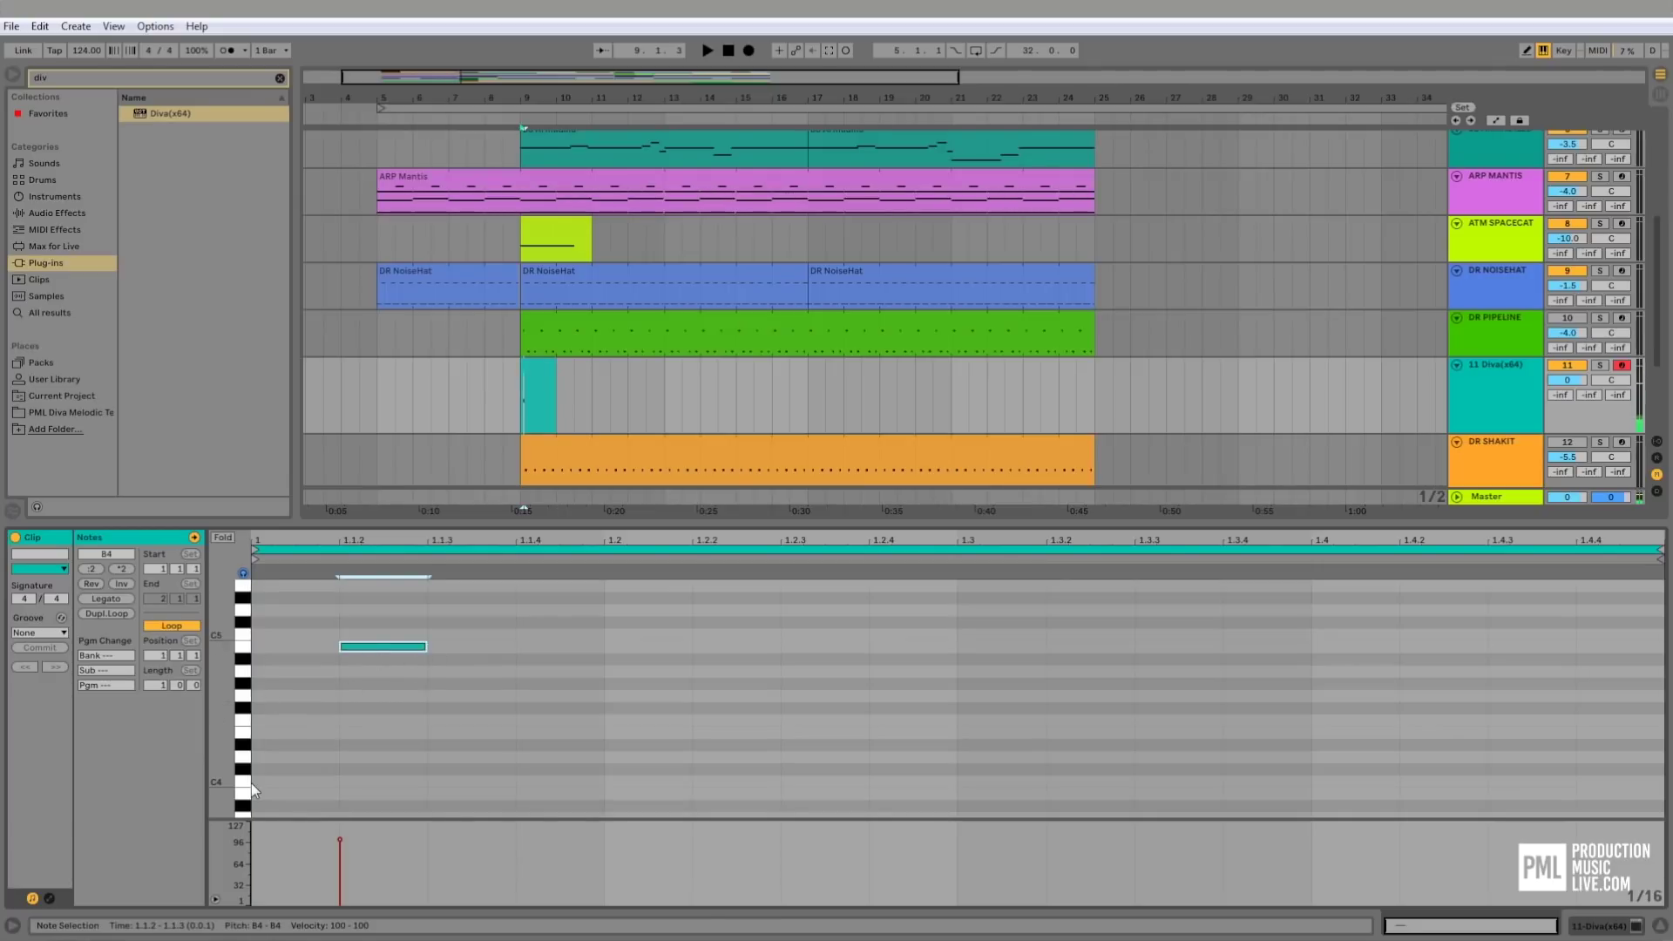
# - Duplicate the B4 note an octave lower as B3 at 1.1.4 and add another B3 note at 1.2.3
pyautogui.hotkey('ctrl', 'd')
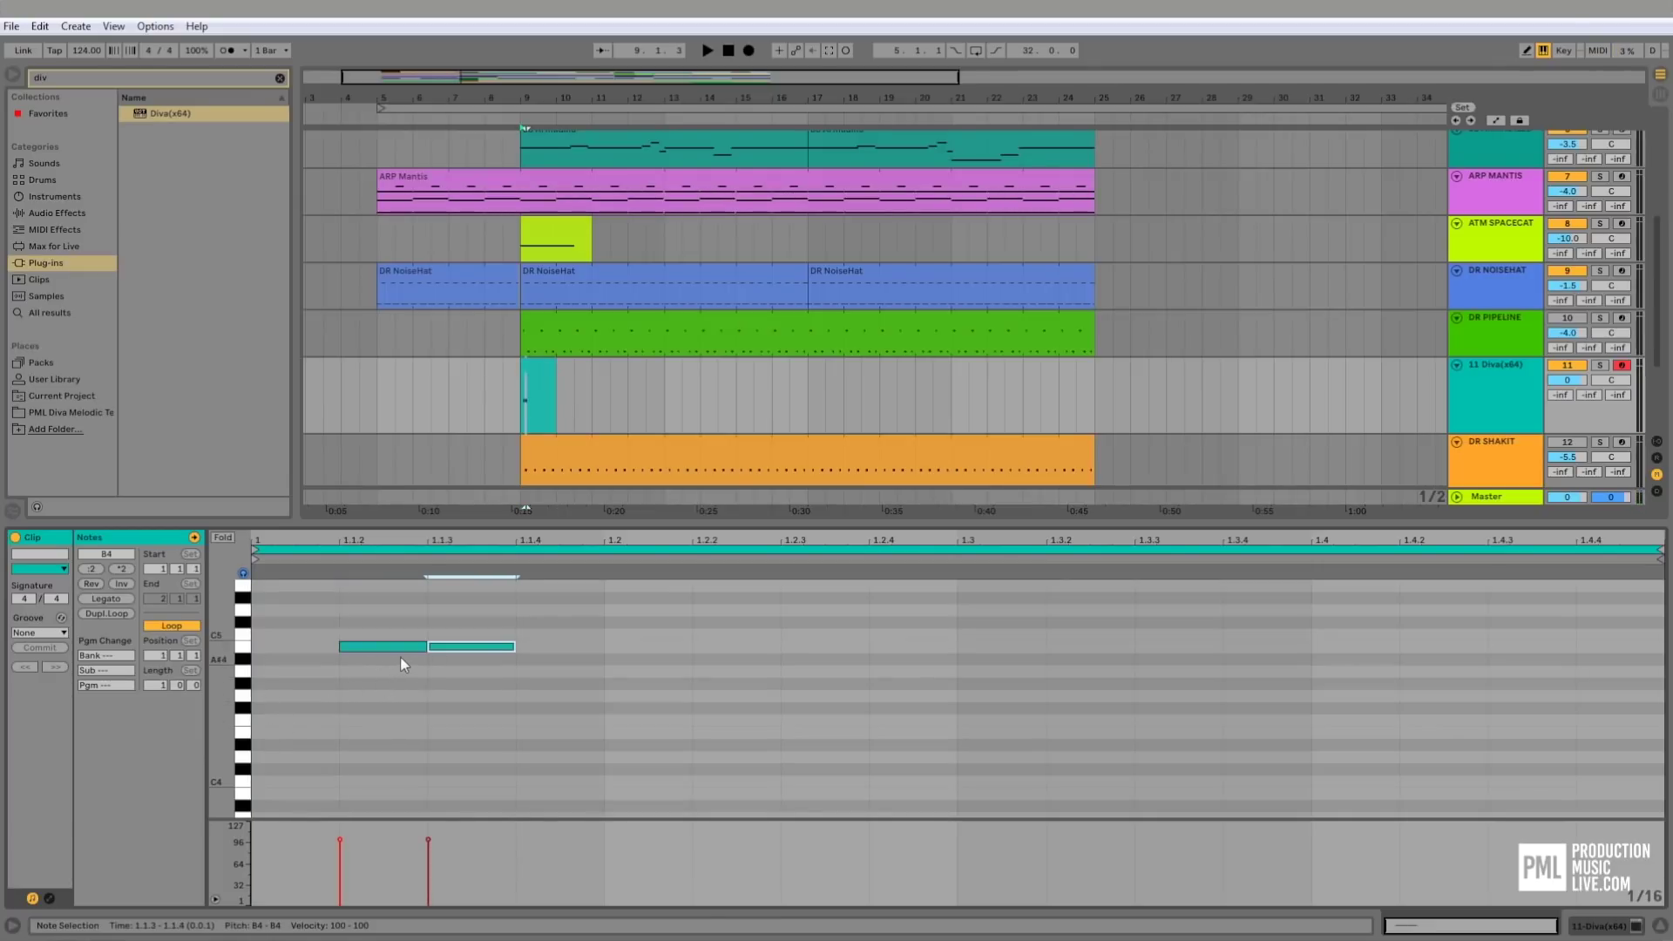
pyautogui.hotkey('shift', 'Down')
pyautogui.scroll(-1, 484, 678)
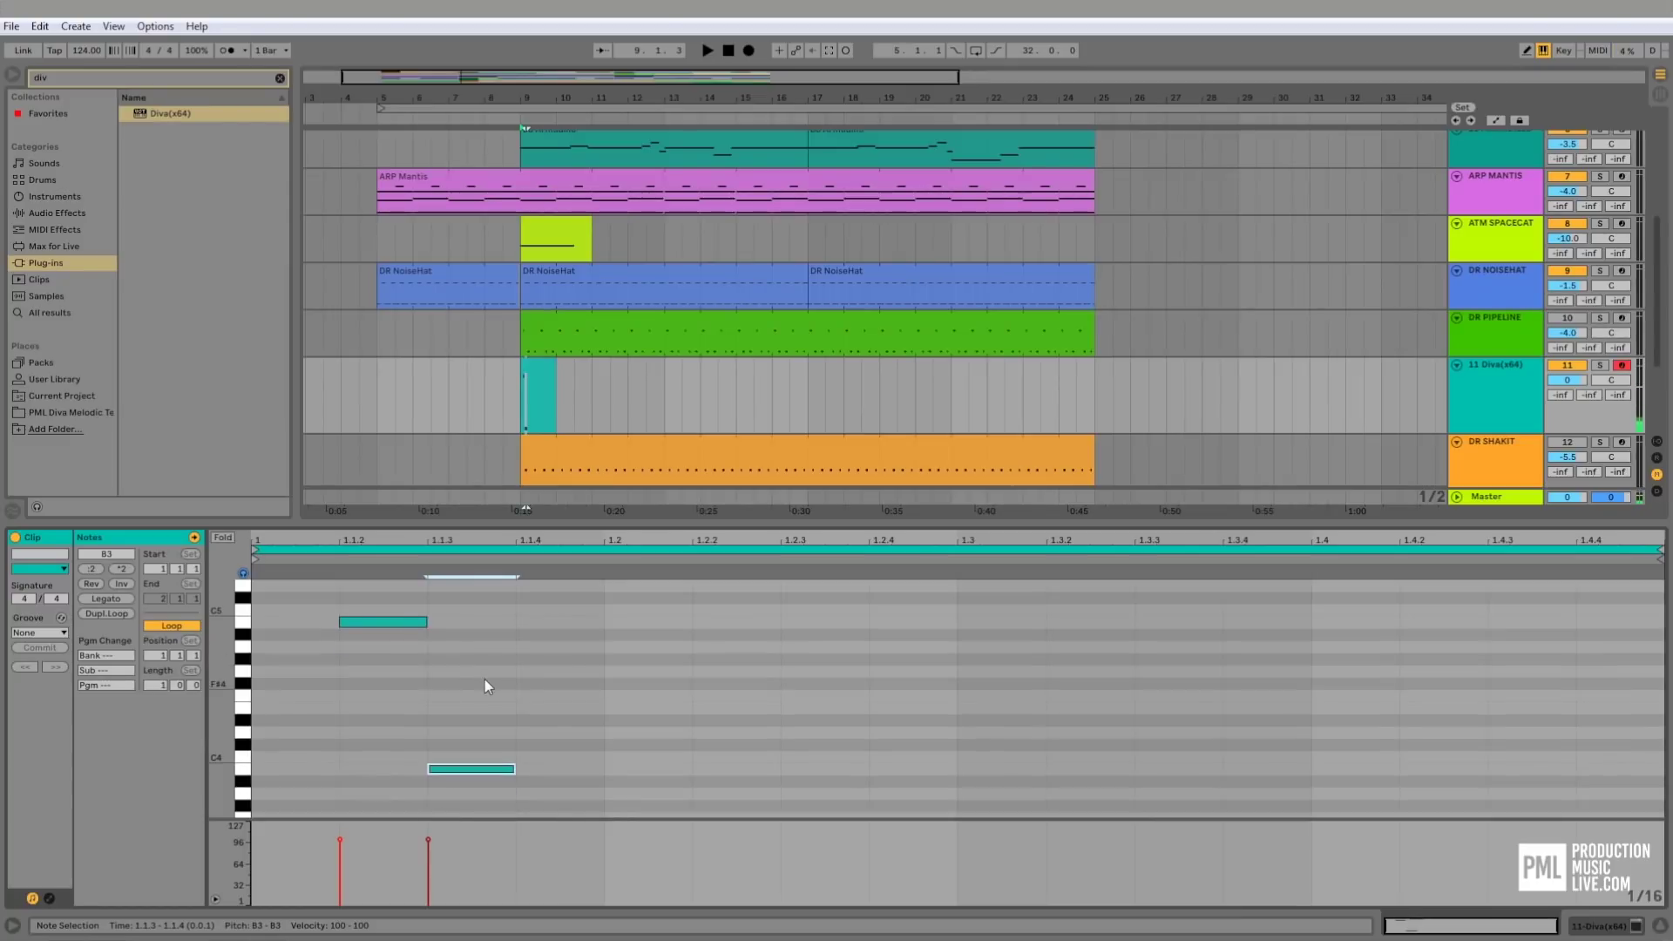
pyautogui.press('Down')
pyautogui.press('Up')
pyautogui.press('Right')
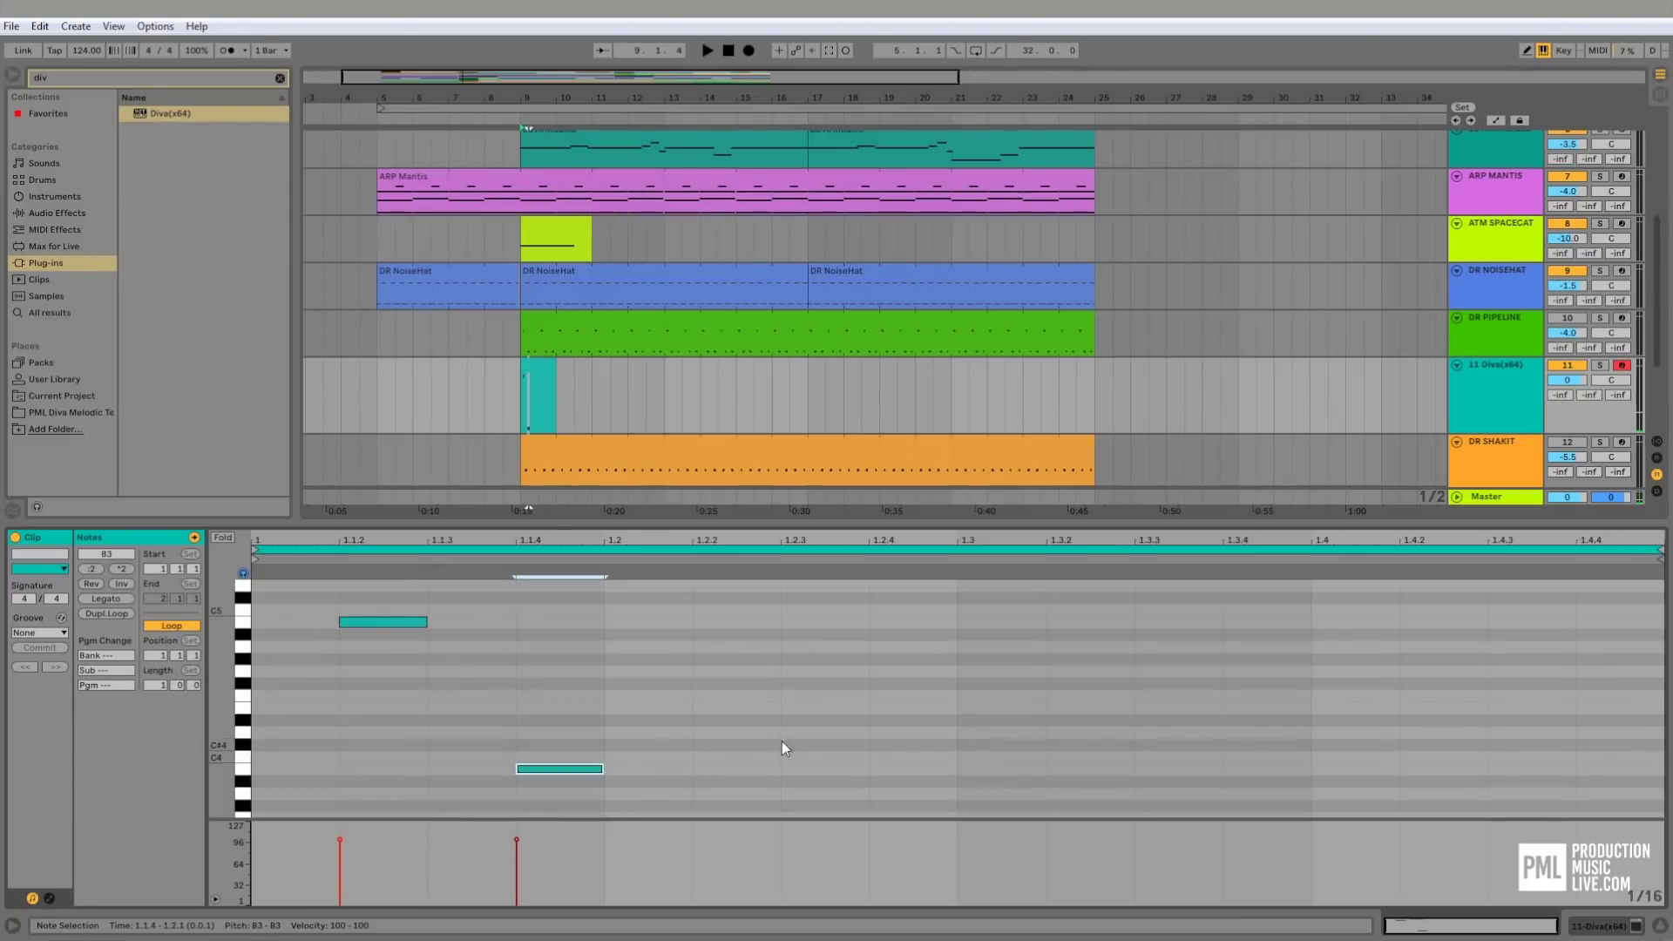
pyautogui.doubleClick(798, 767)
# - Solo the new Diva track together with KICK SC, KICK, CLAPS, RIDE and DR NOISEHAT, and audition the pattern
pyautogui.press('space')
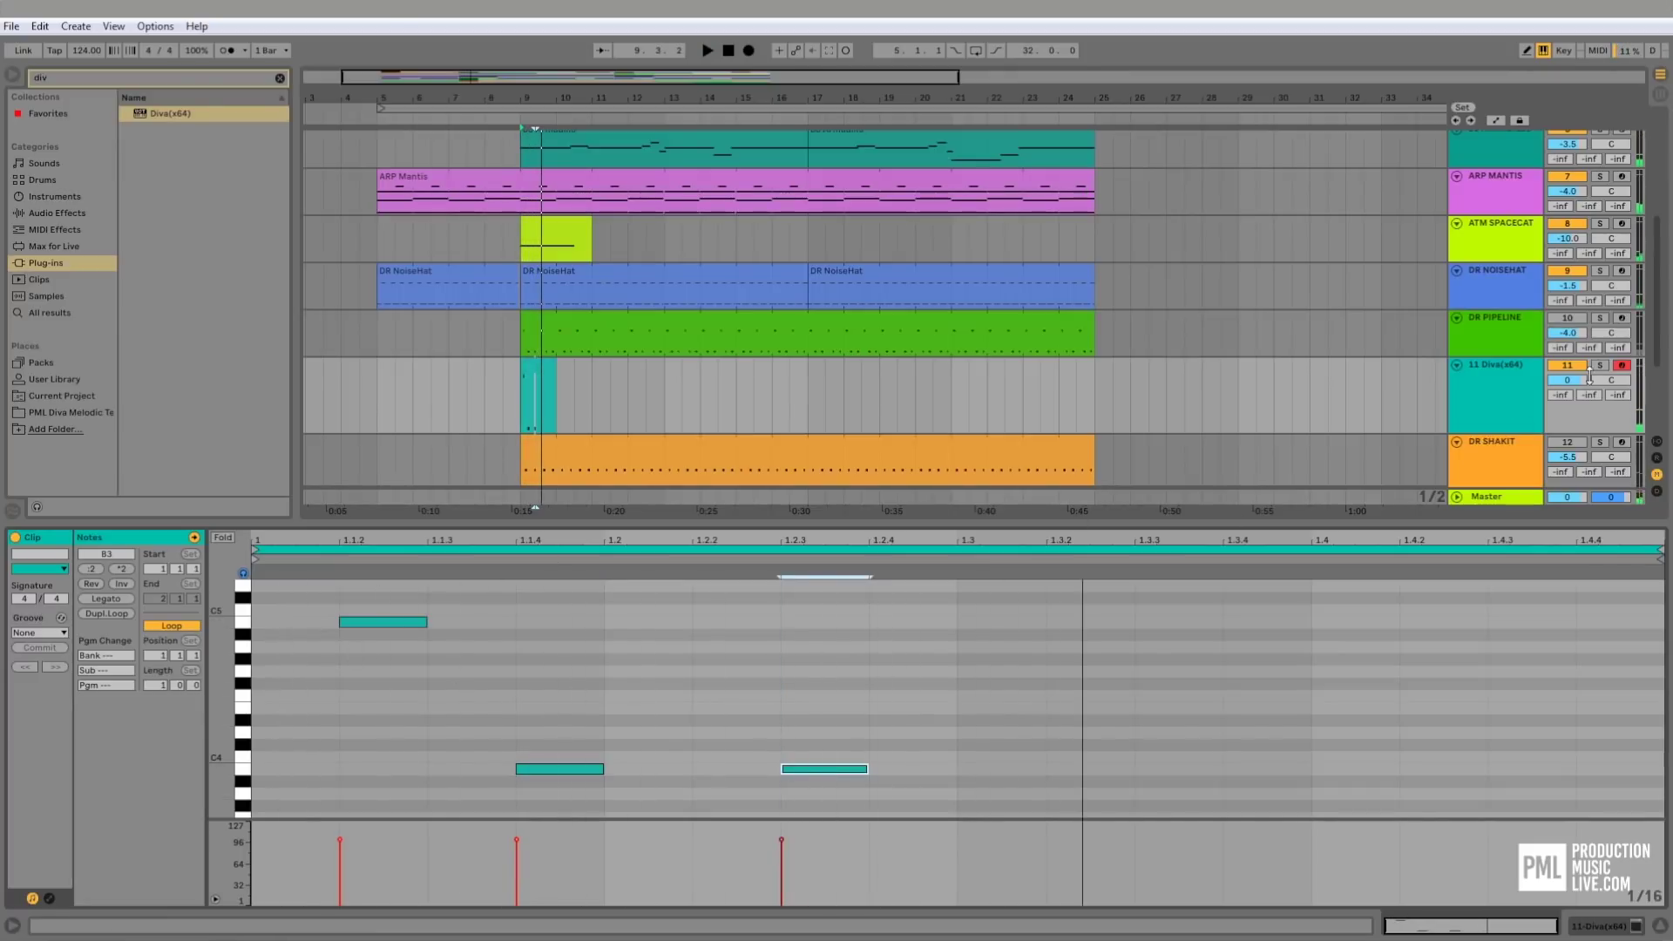
pyautogui.scroll(5, 1222, 350)
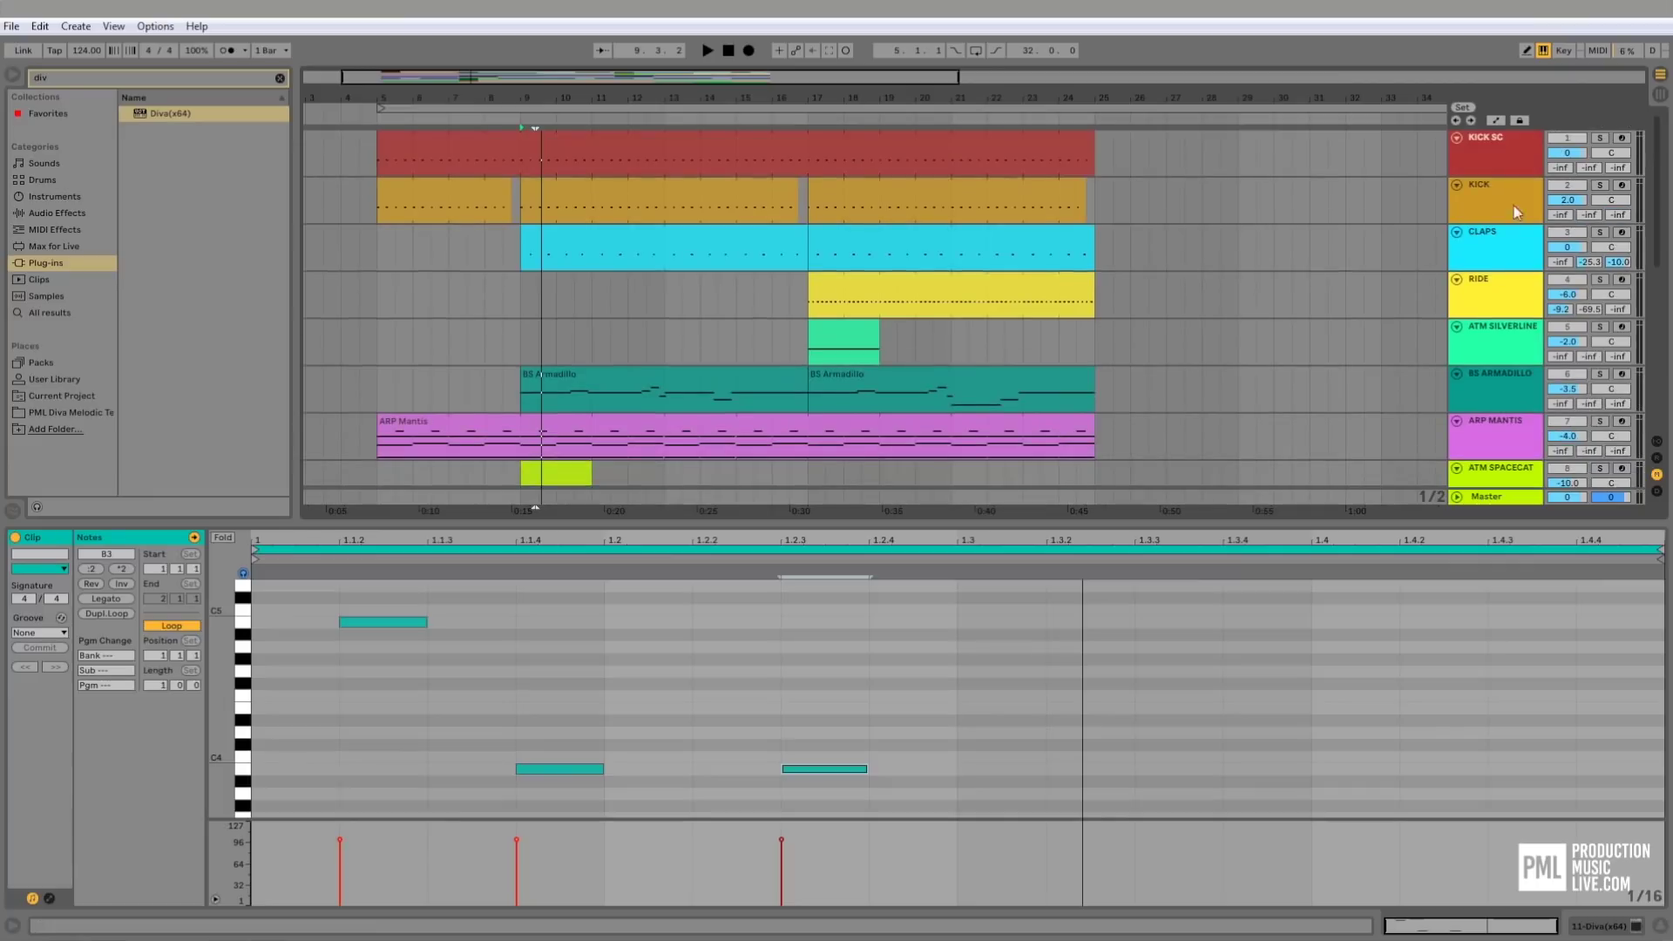
pyautogui.click(1601, 138)
pyautogui.keyDown('ctrl'); pyautogui.click(1601, 184); pyautogui.keyUp('ctrl')
pyautogui.keyDown('ctrl'); pyautogui.click(1600, 232); pyautogui.keyUp('ctrl')
pyautogui.keyDown('ctrl'); pyautogui.click(1601, 280); pyautogui.keyUp('ctrl')
pyautogui.scroll(-7, 1069, 334)
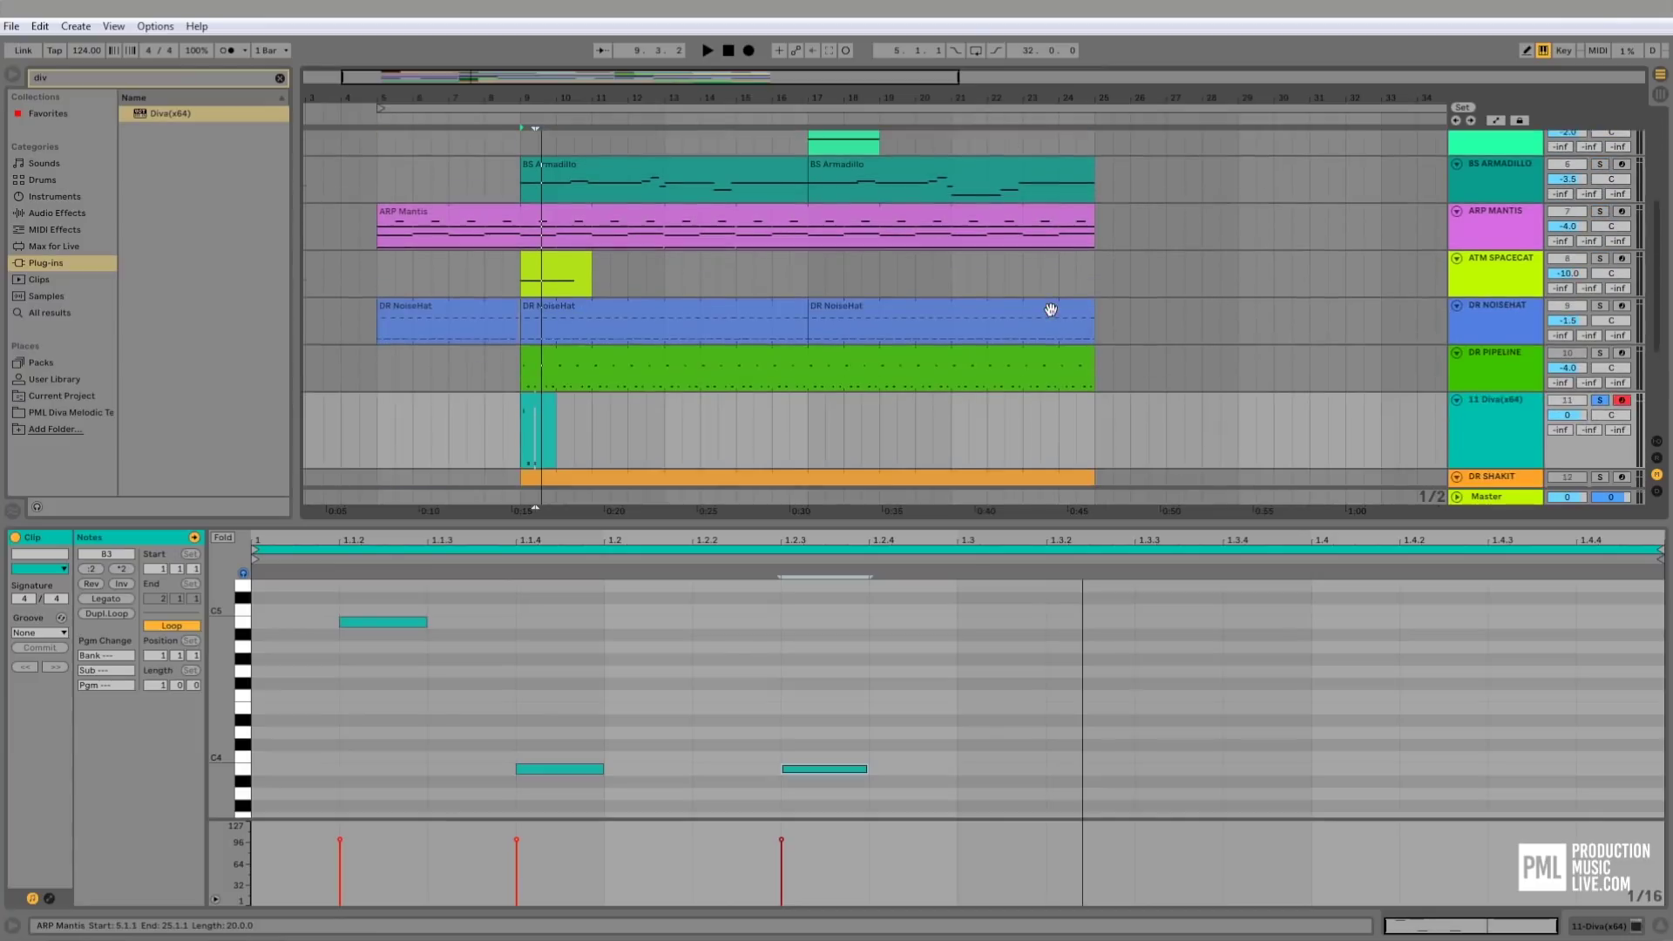
pyautogui.scroll(-2, 1046, 265)
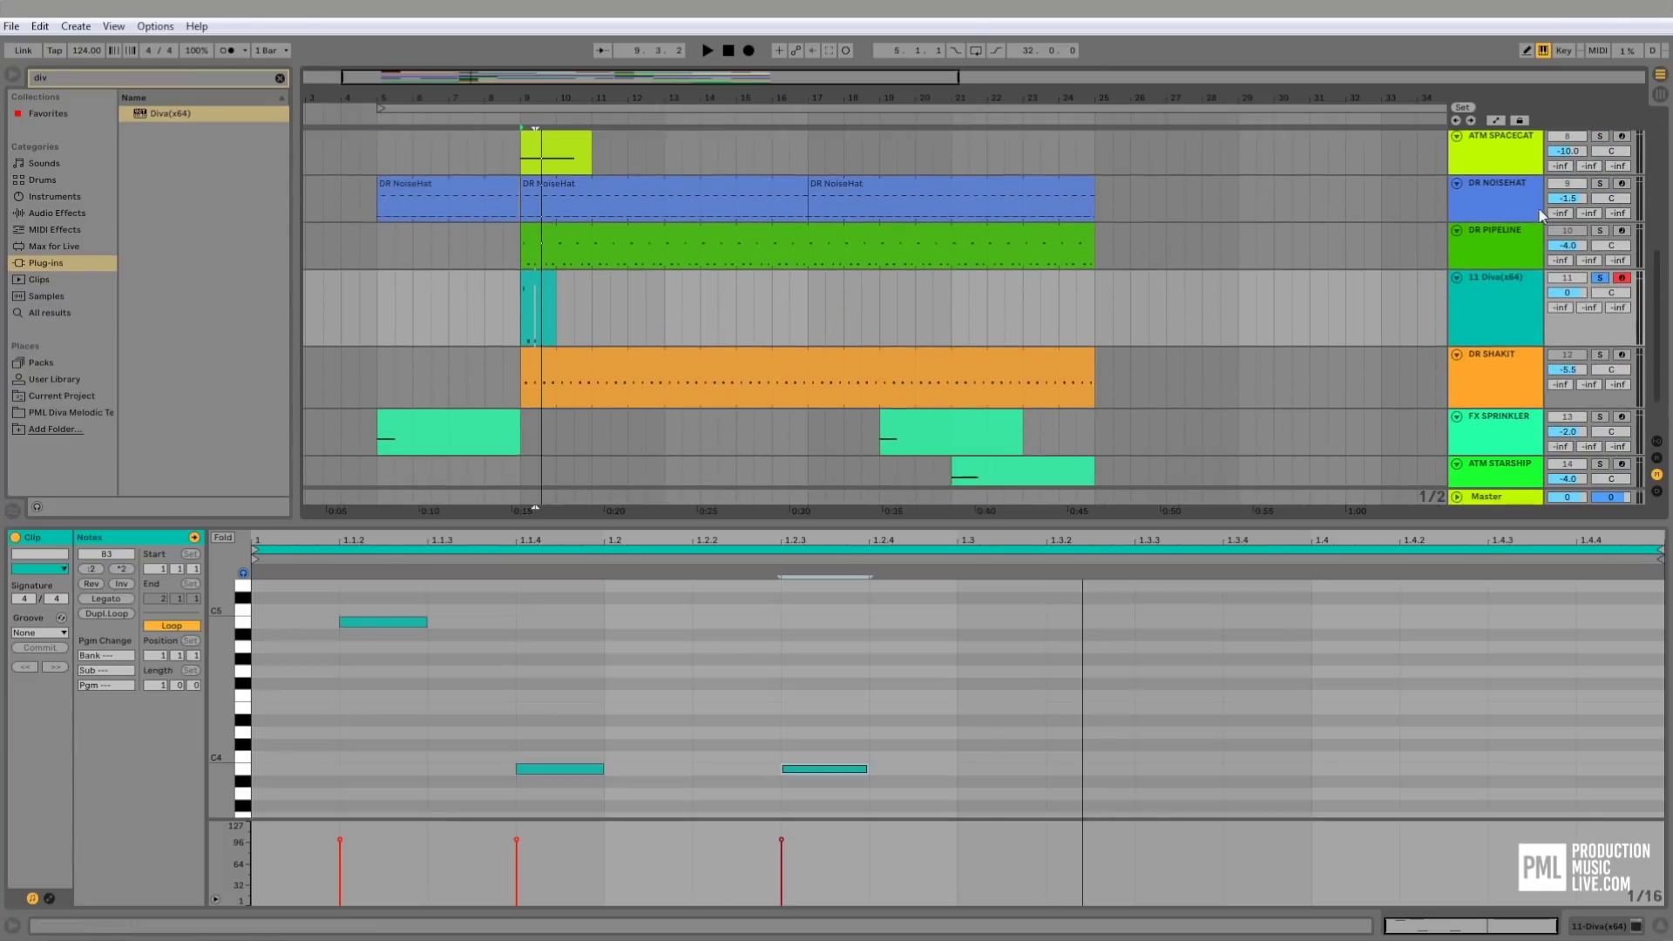
pyautogui.keyDown('ctrl'); pyautogui.click(1598, 184); pyautogui.keyUp('ctrl')
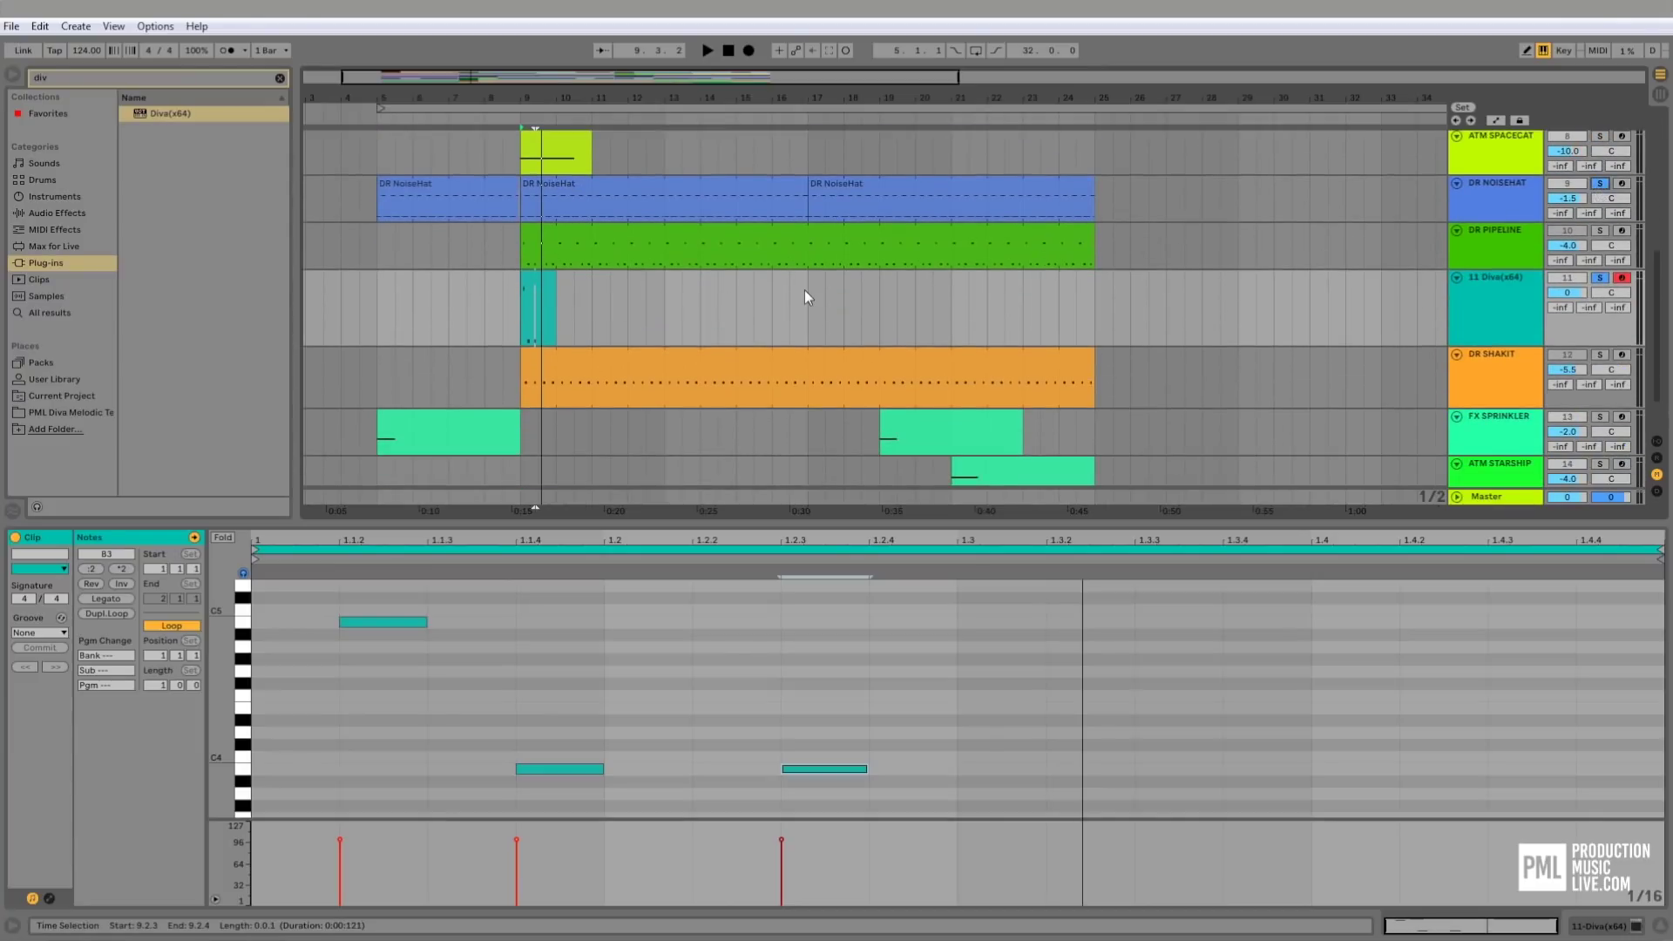
pyautogui.press('space')
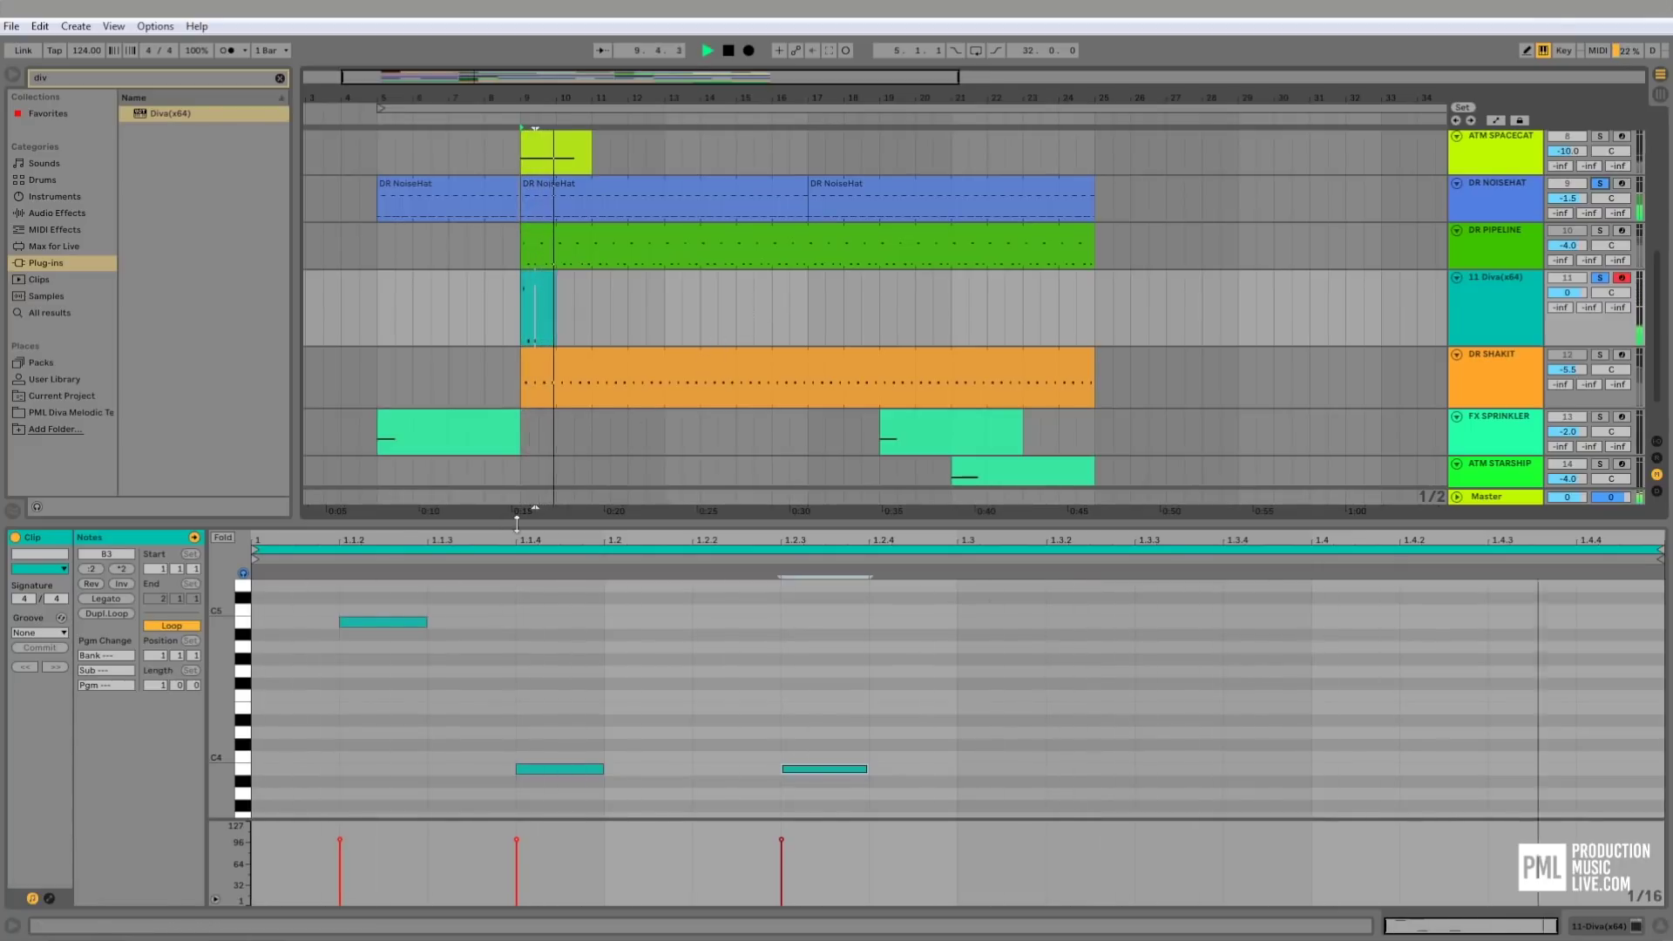
# - Extend the looping Diva clip to bar 25 and stop playback
pyautogui.moveTo(554, 307); pyautogui.dragTo(1095, 307)
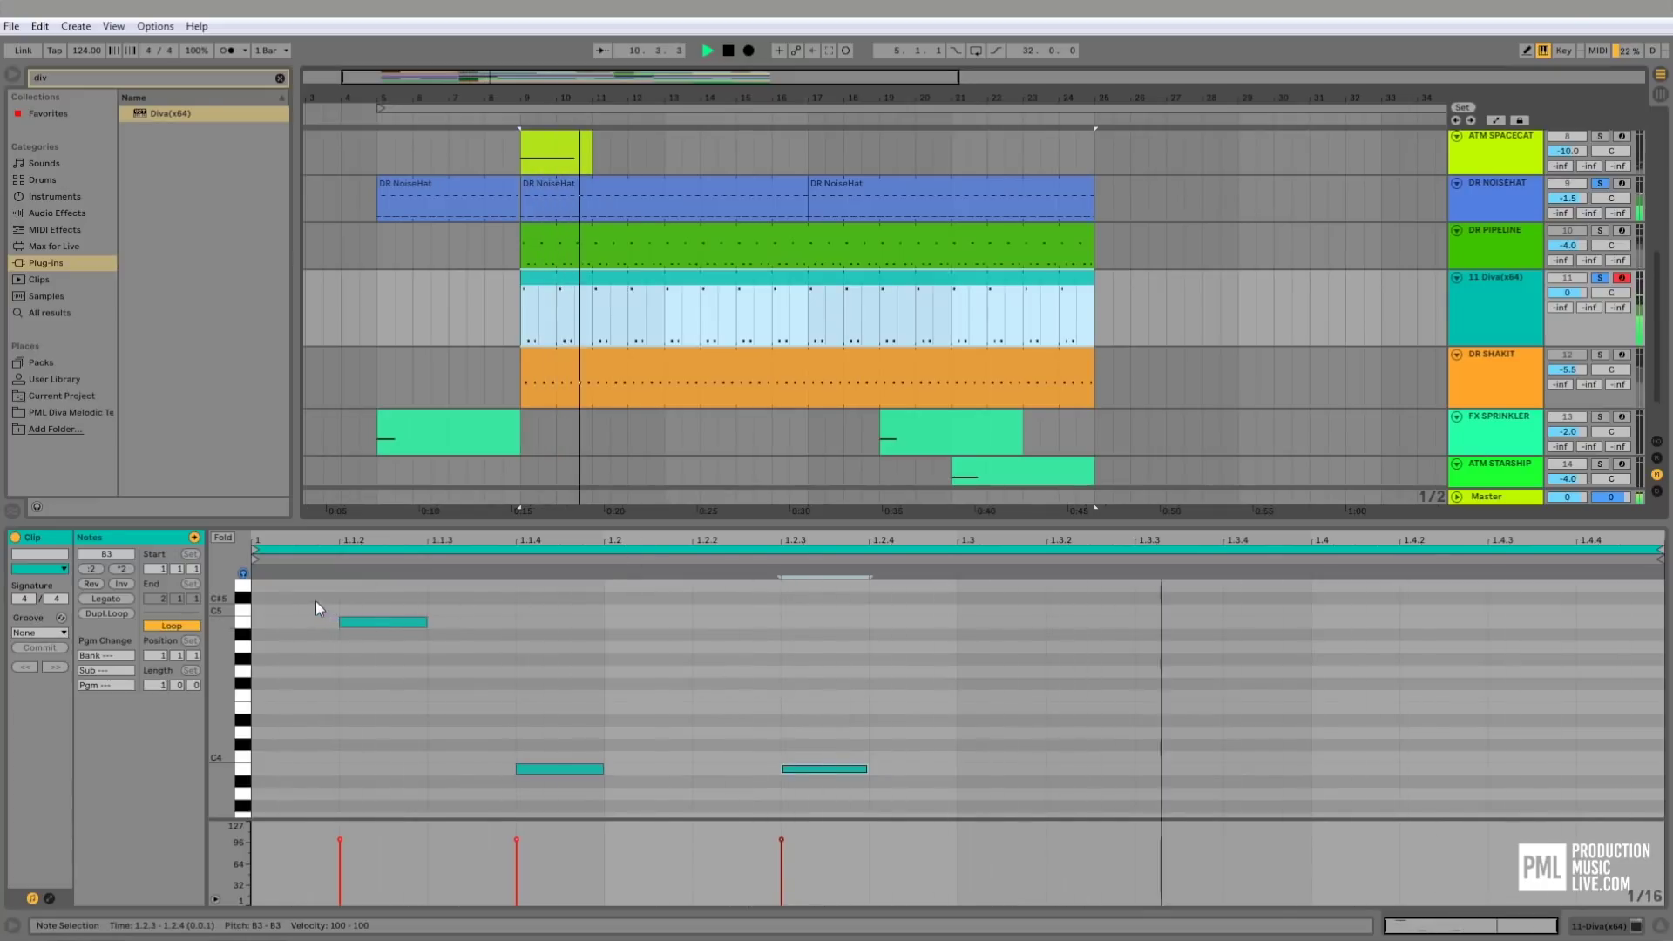
pyautogui.press('space')
# - Copy the three-note pattern to start at 1.3.2, audition it, and select all of the clip's notes
pyautogui.moveTo(316, 601); pyautogui.dragTo(834, 795)
pyautogui.moveTo(367, 620); pyautogui.dragTo(1054, 635)
pyautogui.press('space')
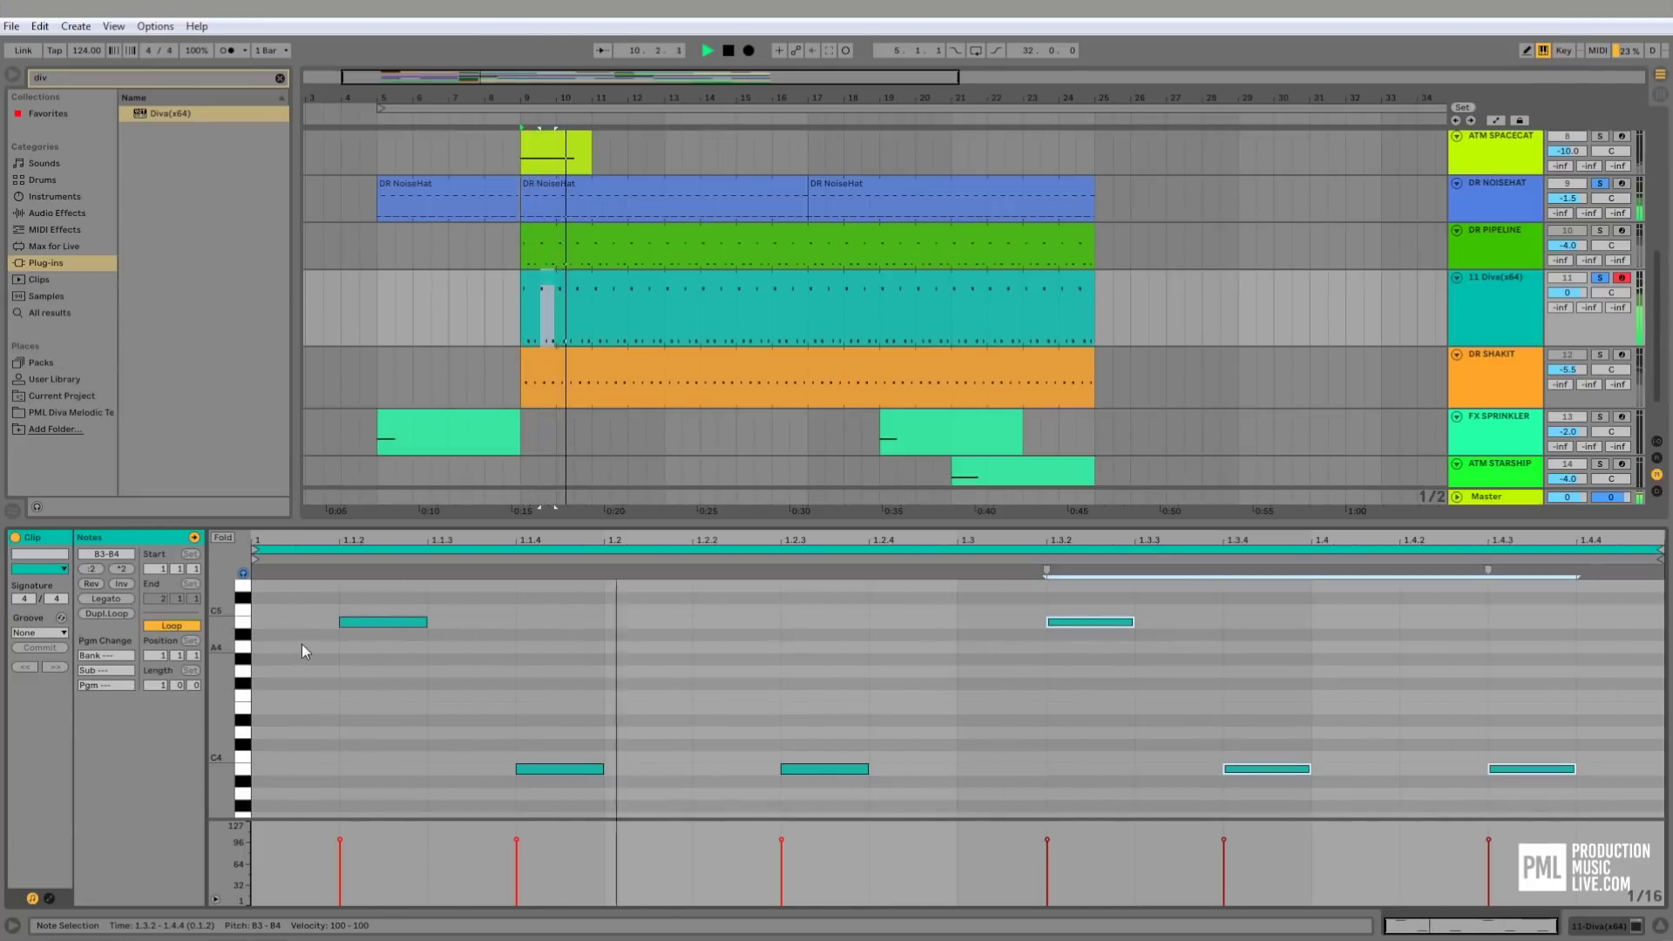
pyautogui.press('space')
pyautogui.moveTo(308, 603); pyautogui.dragTo(1516, 792)
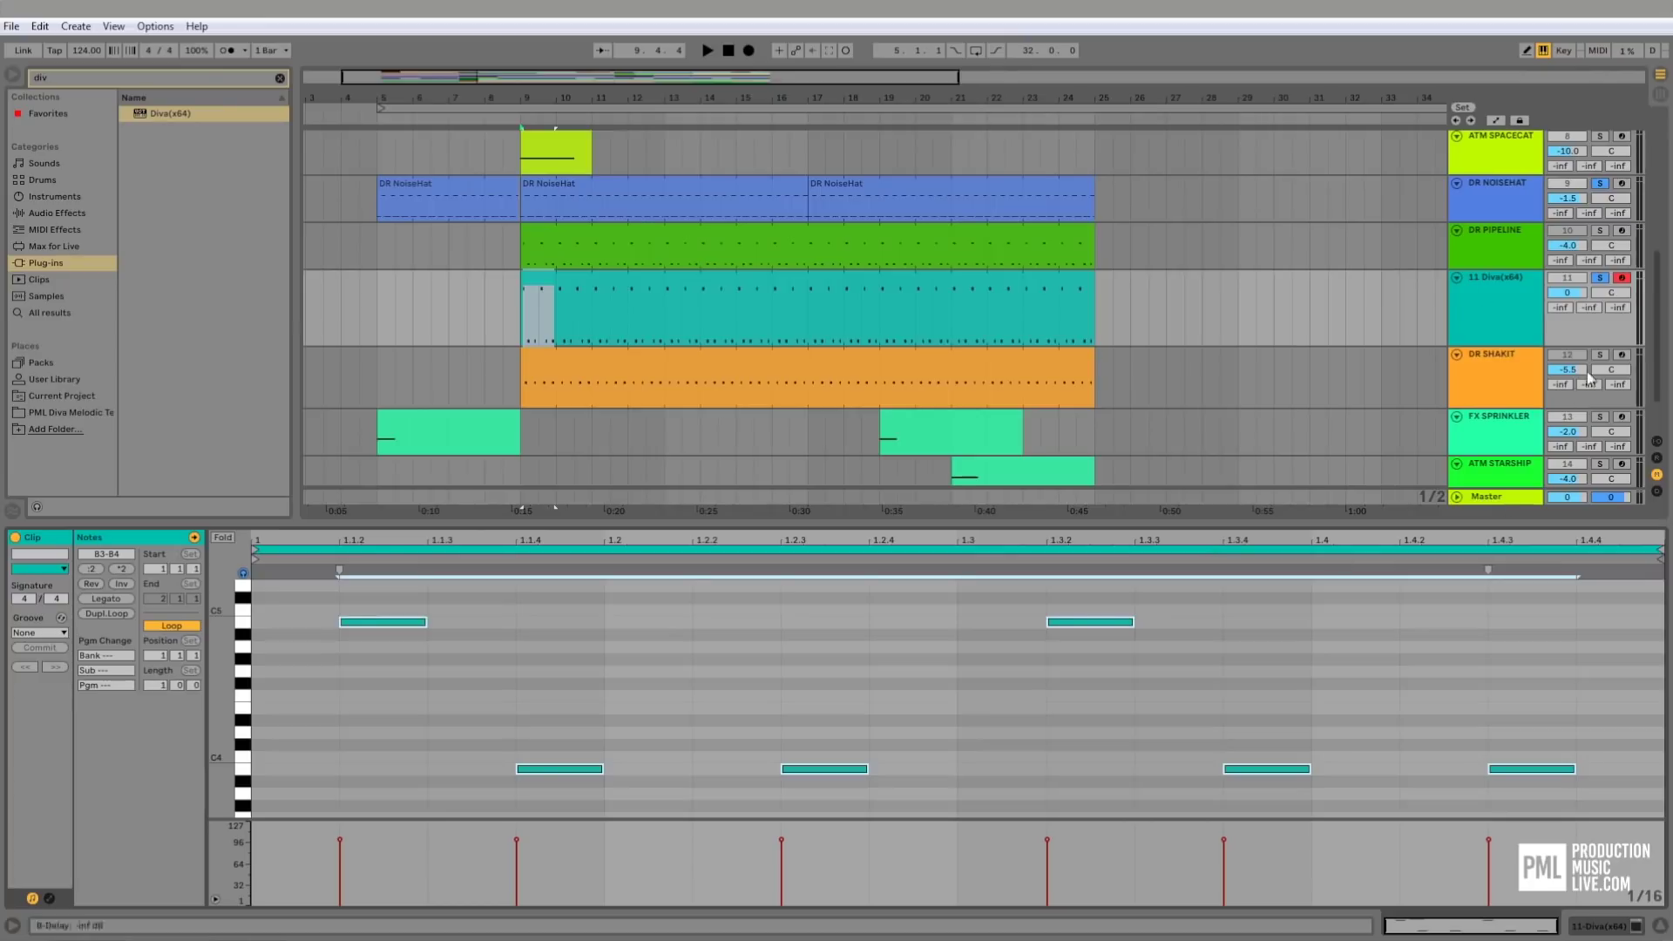
# - Add the BS ARMADILLO bass track to the soloed tracks and audition the Diva pattern against it
pyautogui.scroll(2, 1280, 252)
pyautogui.scroll(3, 1279, 252)
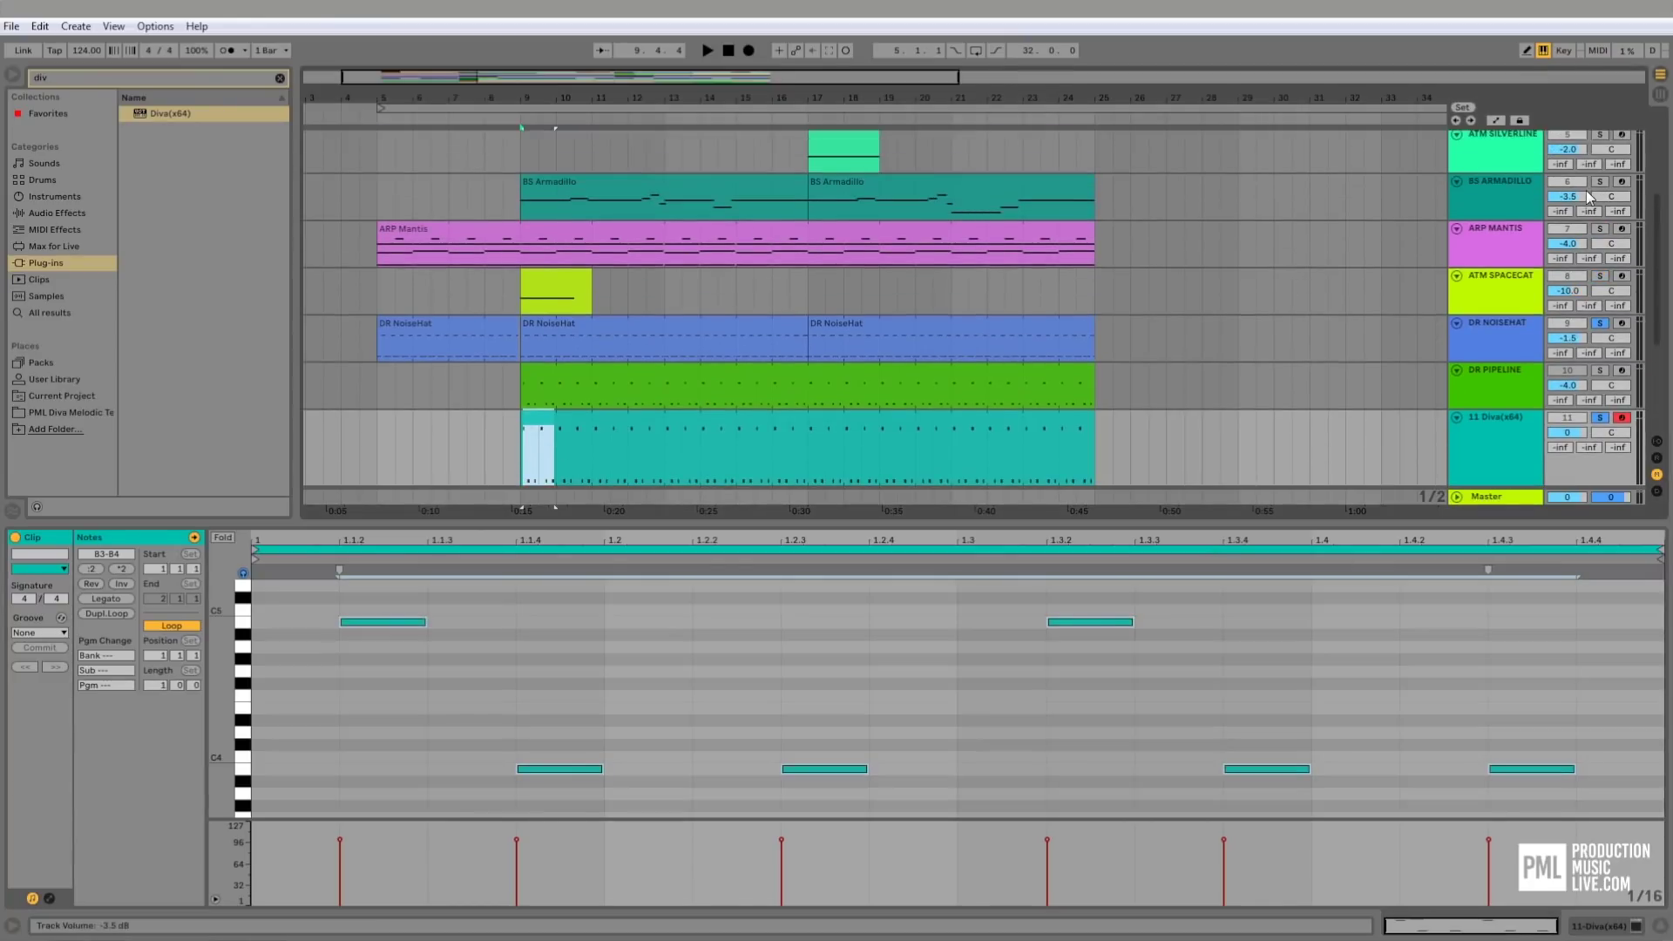
pyautogui.scroll(-6, 880, 280)
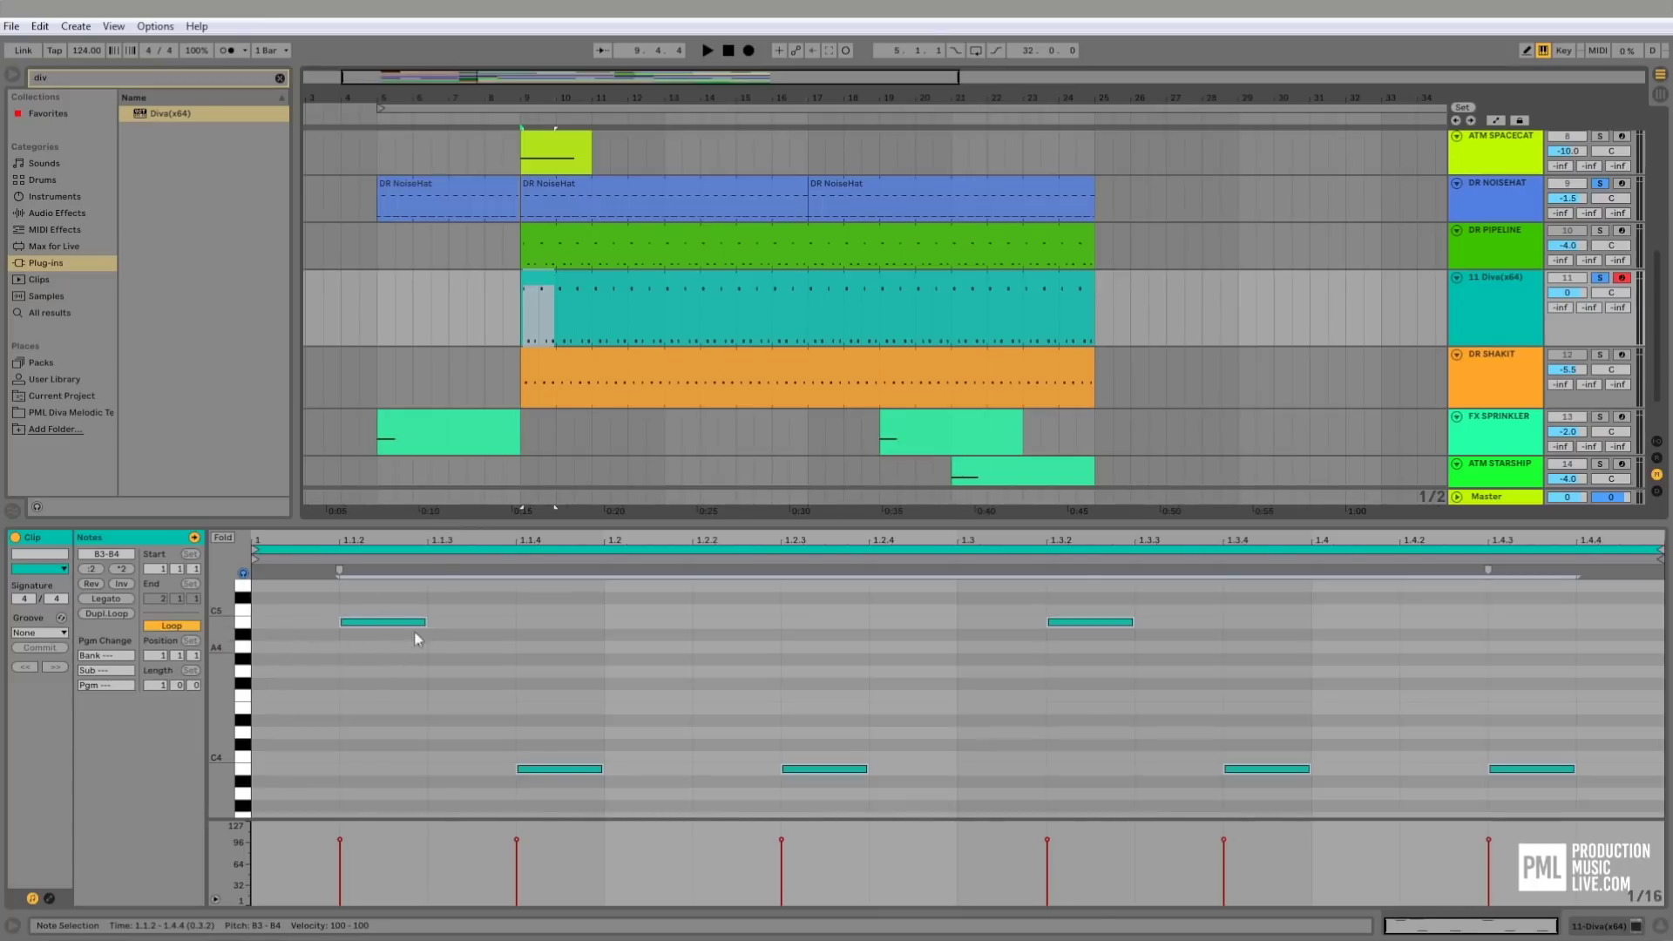
pyautogui.press('space')
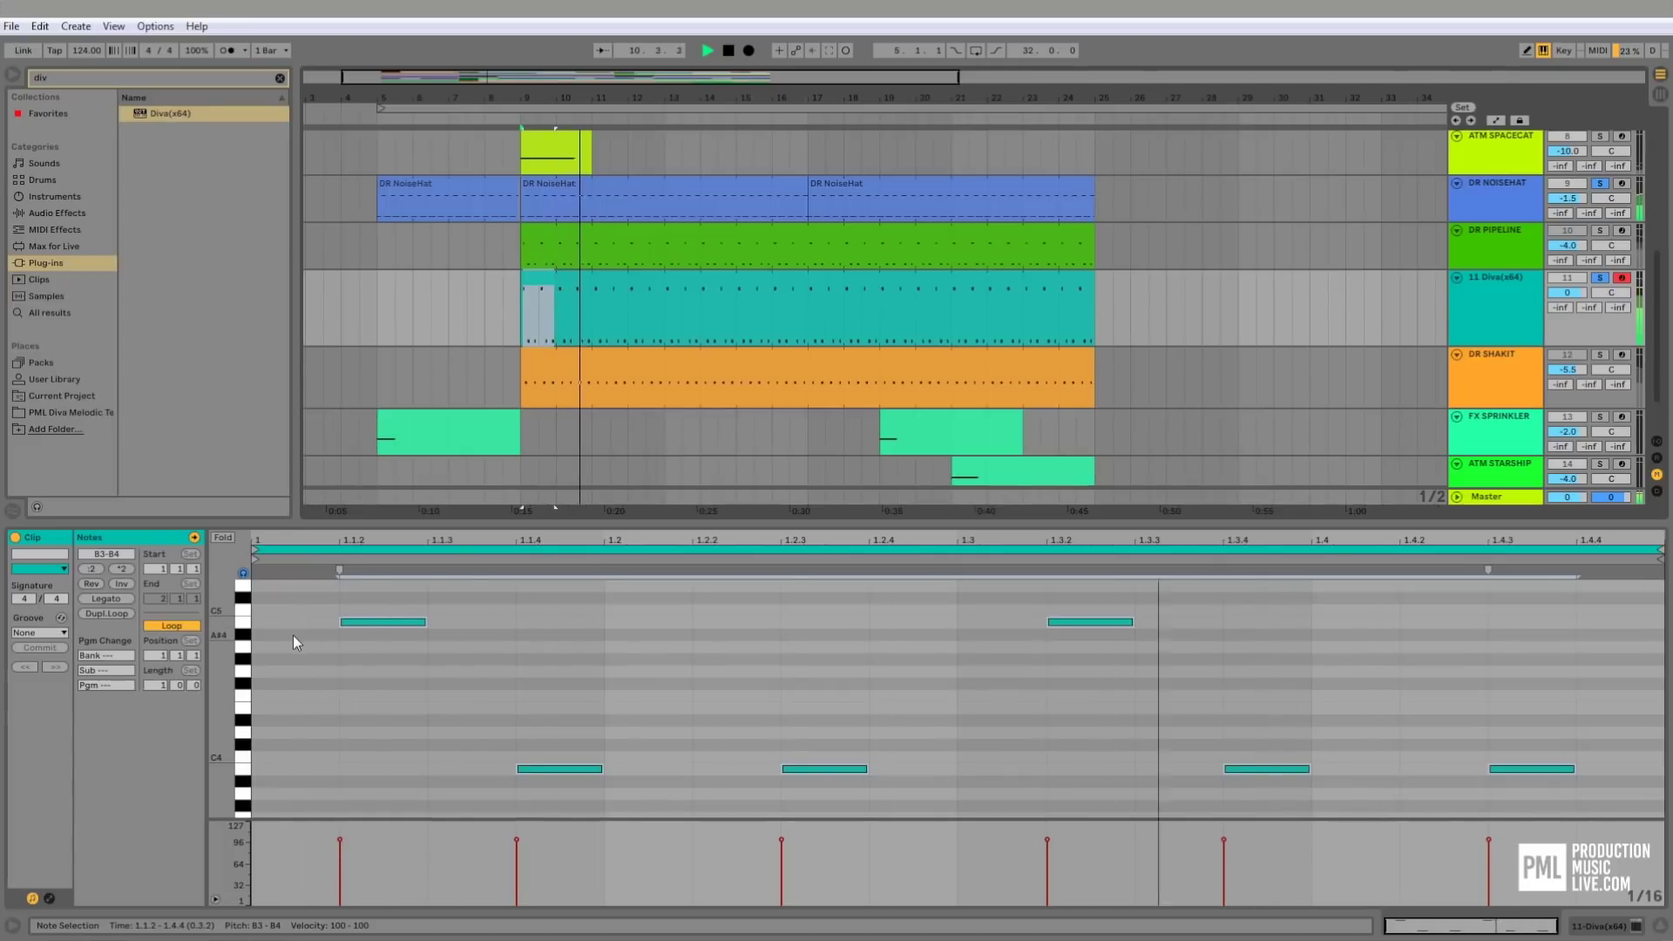
pyautogui.press('space')
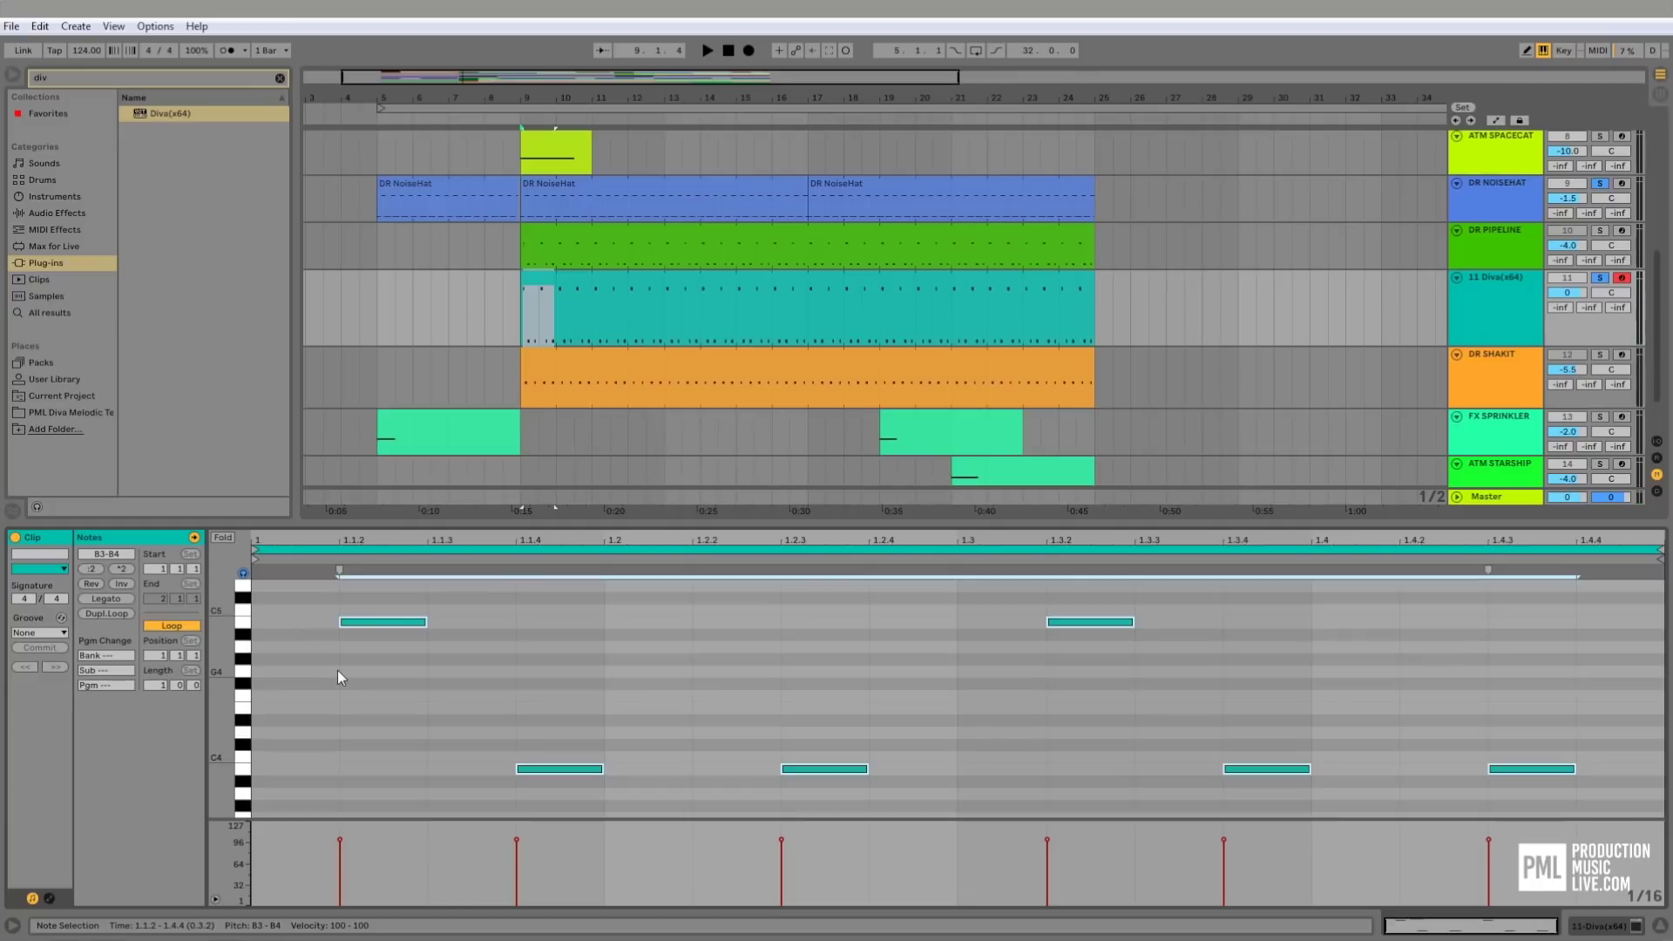
# - Try the selected Diva notes two semitones higher against the bass, audition them, and move them back down to B3 and B4
pyautogui.press('Up')
pyautogui.press('Up')
pyautogui.press('space')
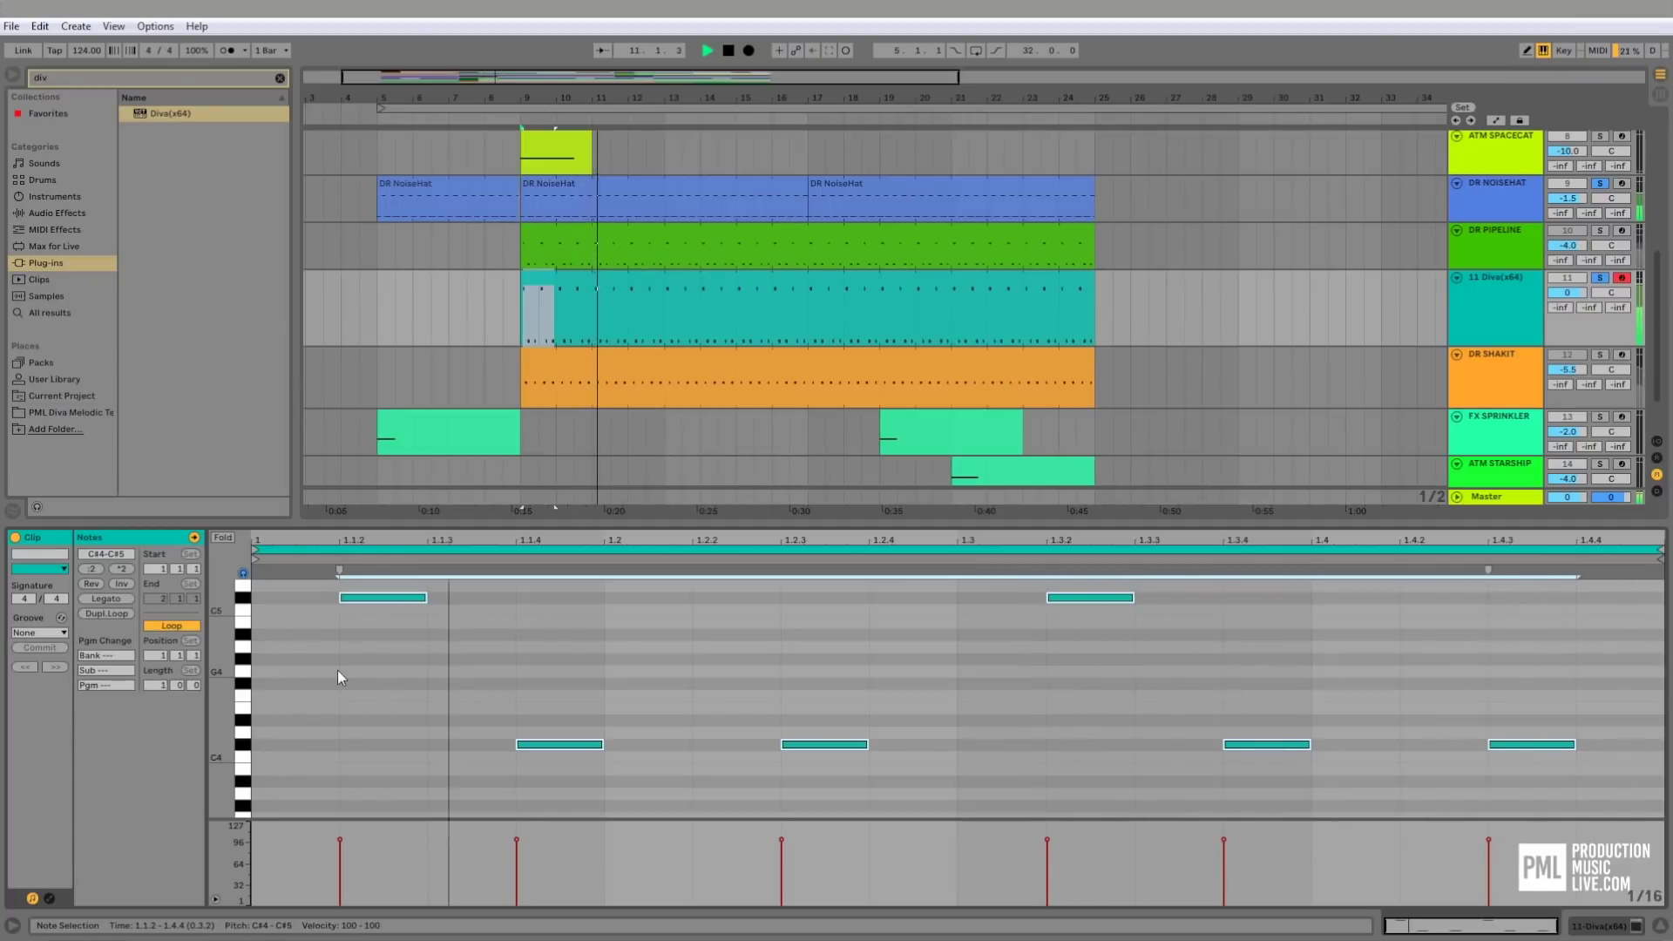
pyautogui.press('Down')
pyautogui.press('Down')
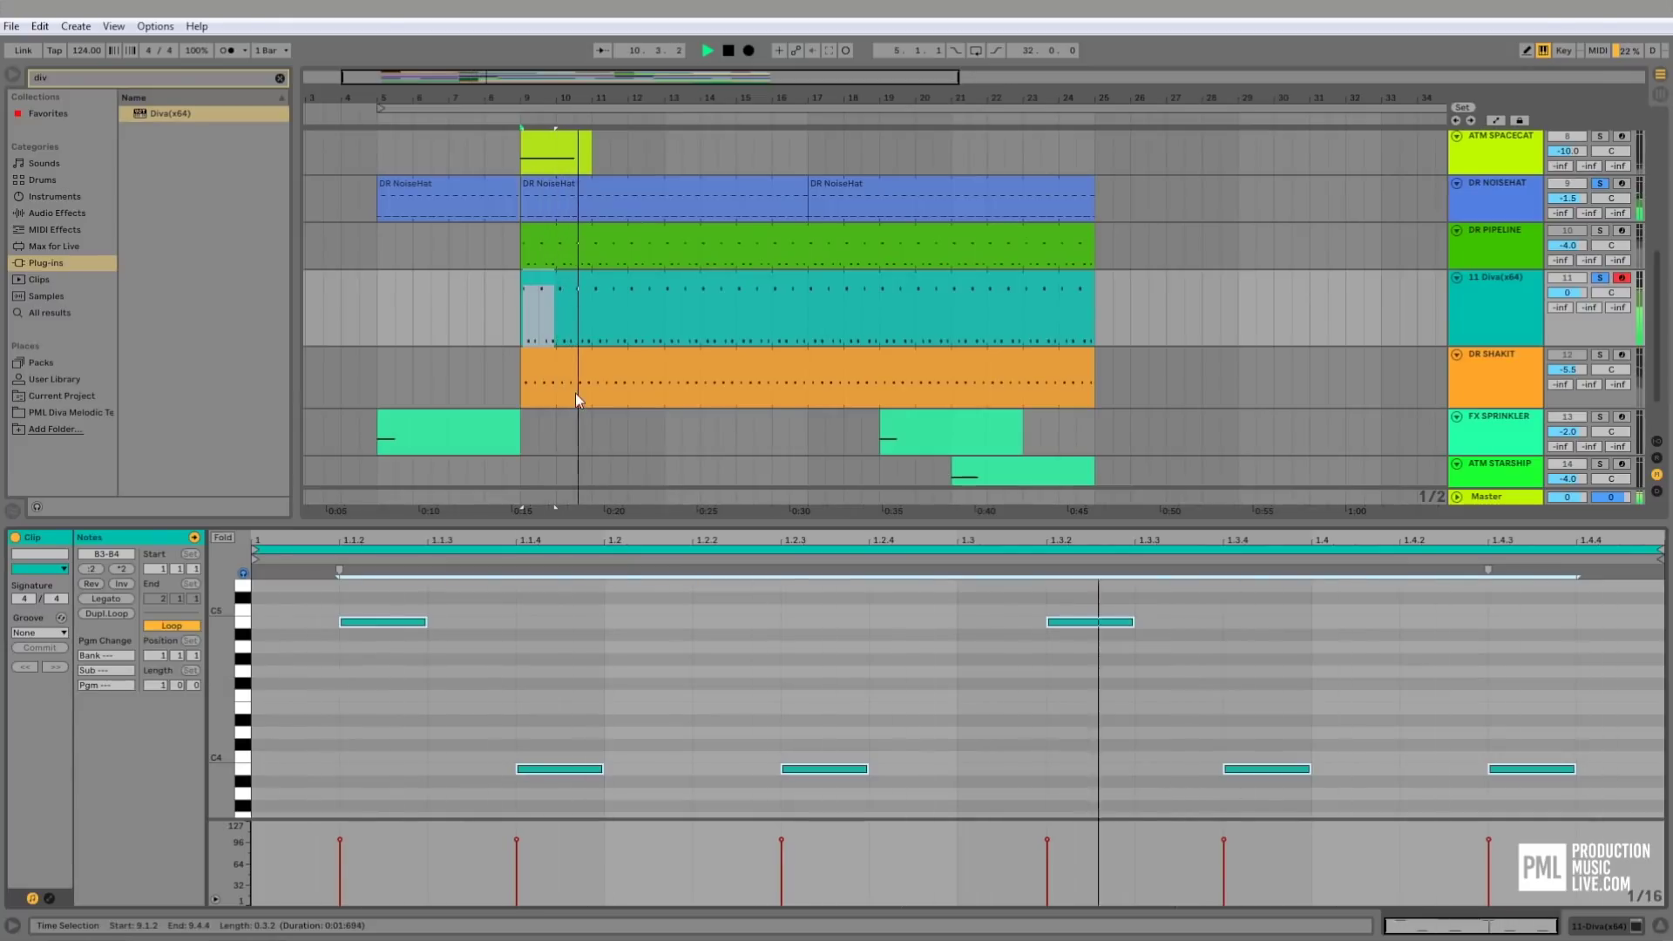
pyautogui.press('space')
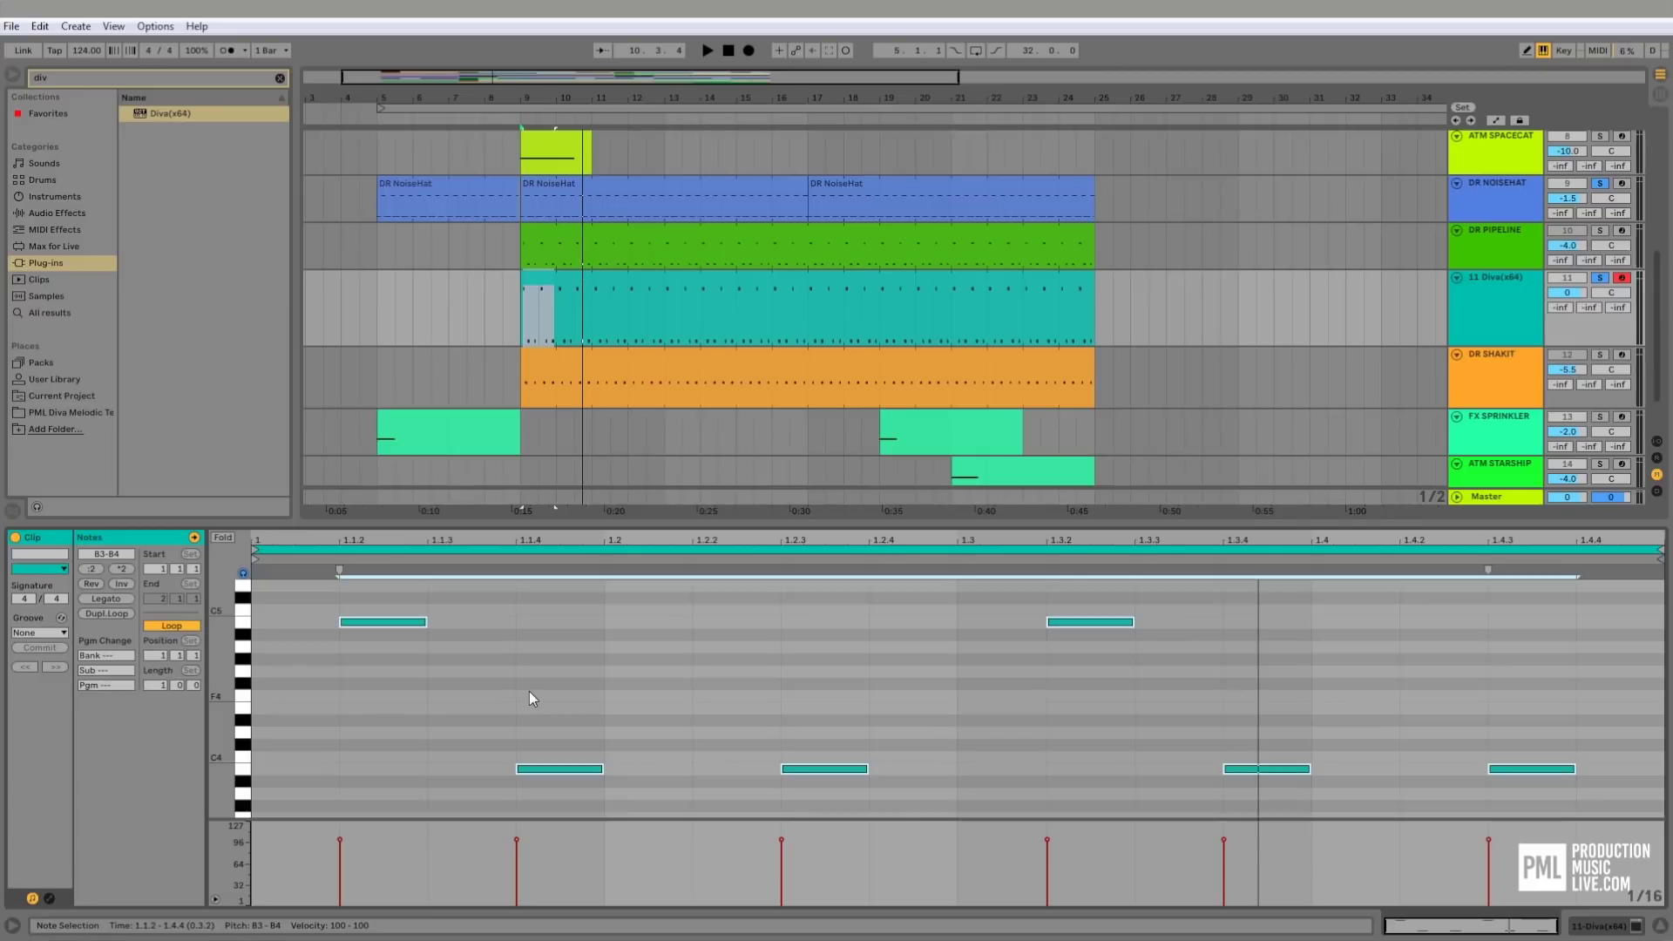
# - Open the Diva instrument of the new Diva track on its main synth page and reposition its window
pyautogui.click(1496, 284)
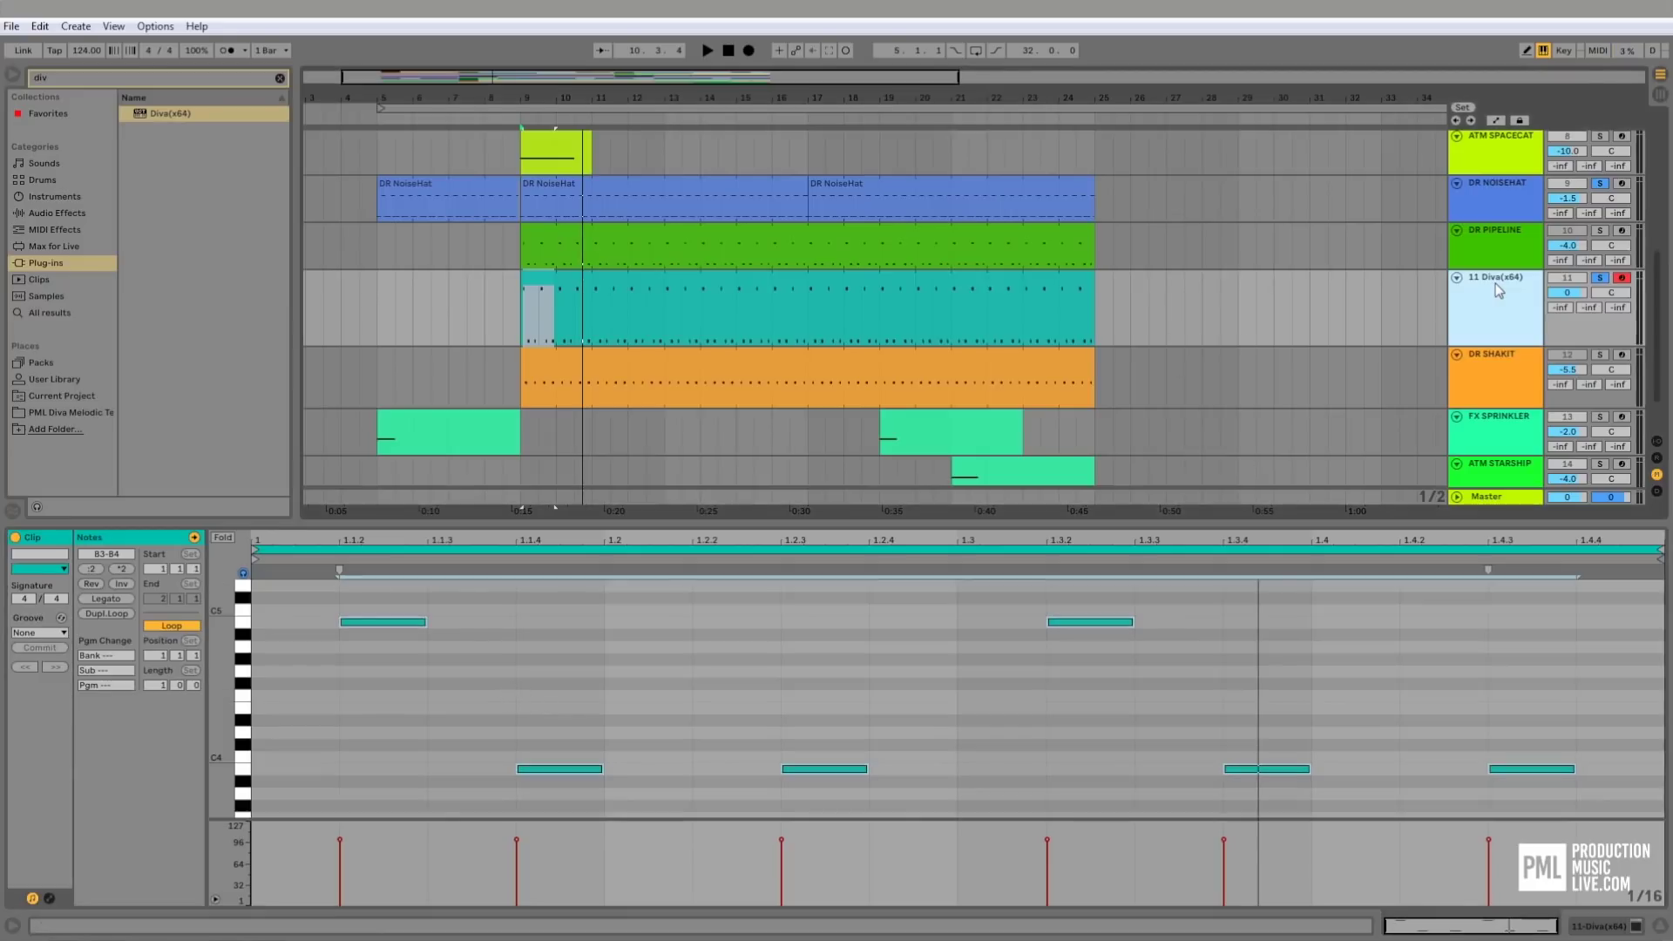
pyautogui.press('space')
pyautogui.hotkey('shift', 'Tab')
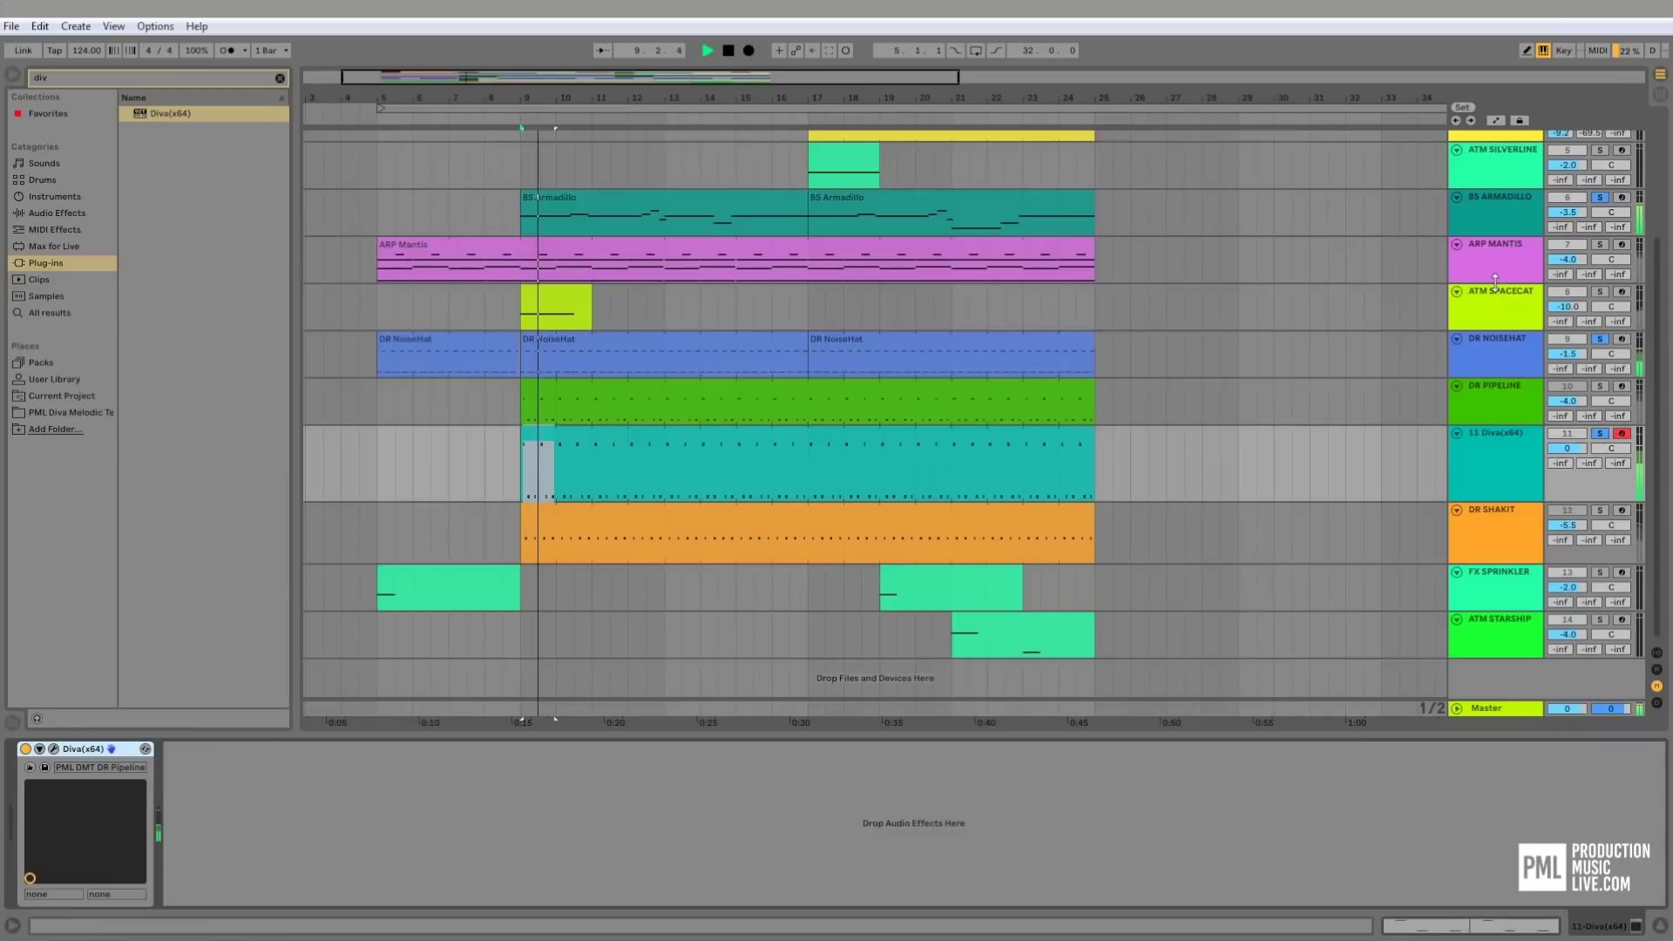
pyautogui.press('space')
pyautogui.click(53, 750)
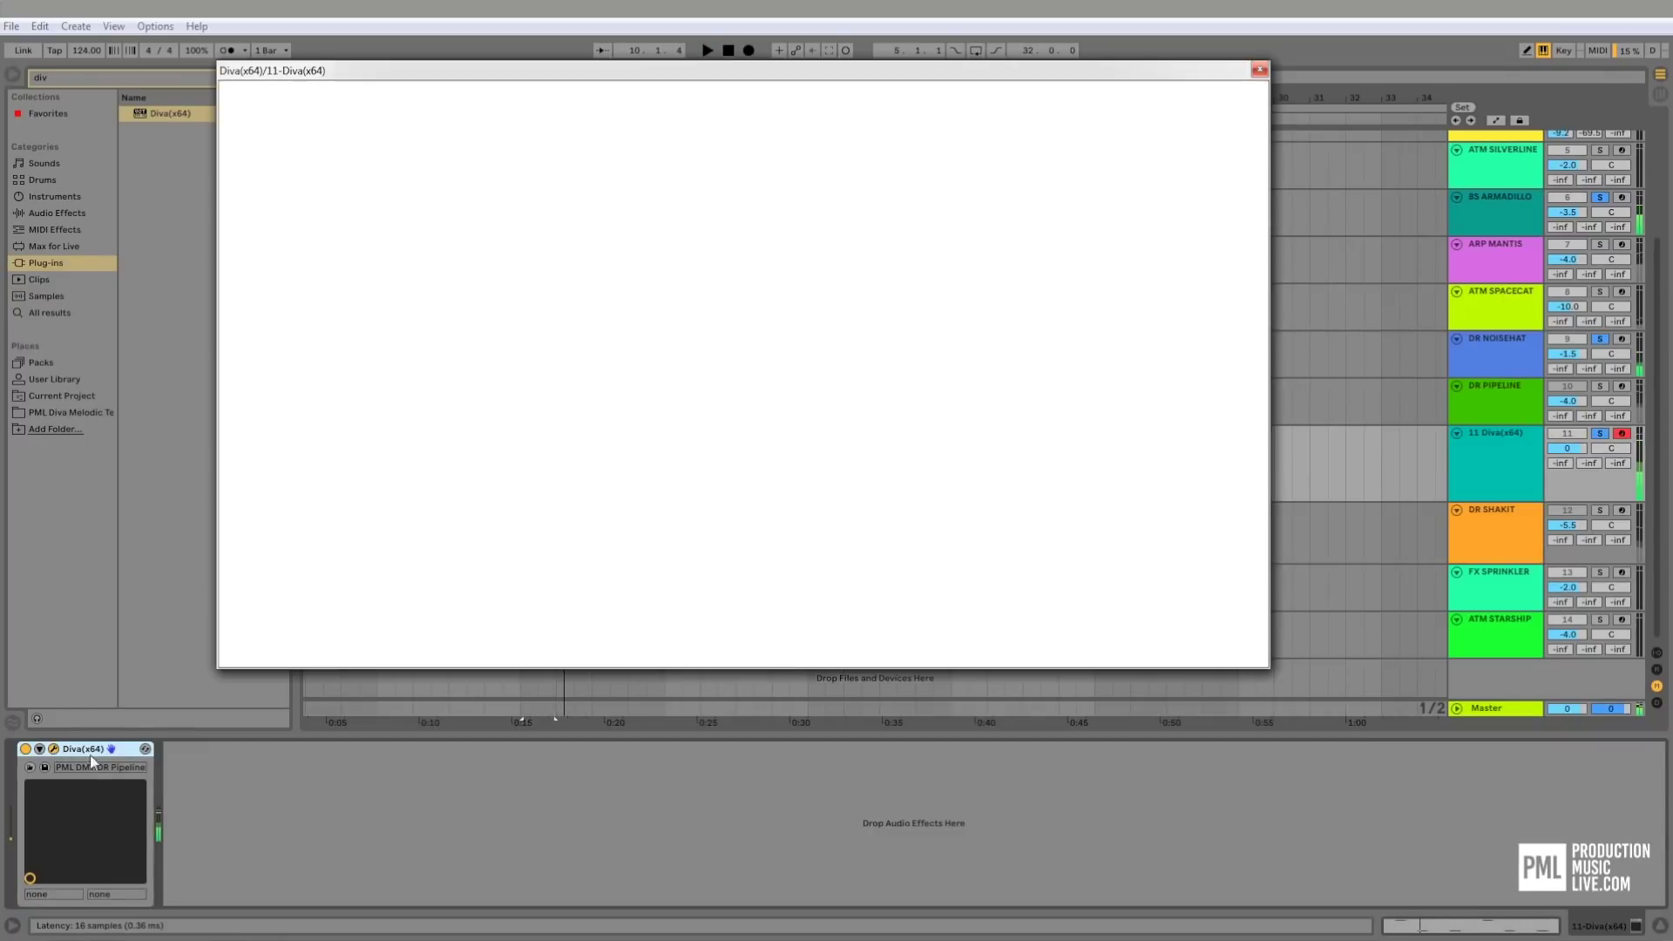
pyautogui.moveTo(735, 74); pyautogui.dragTo(886, 136)
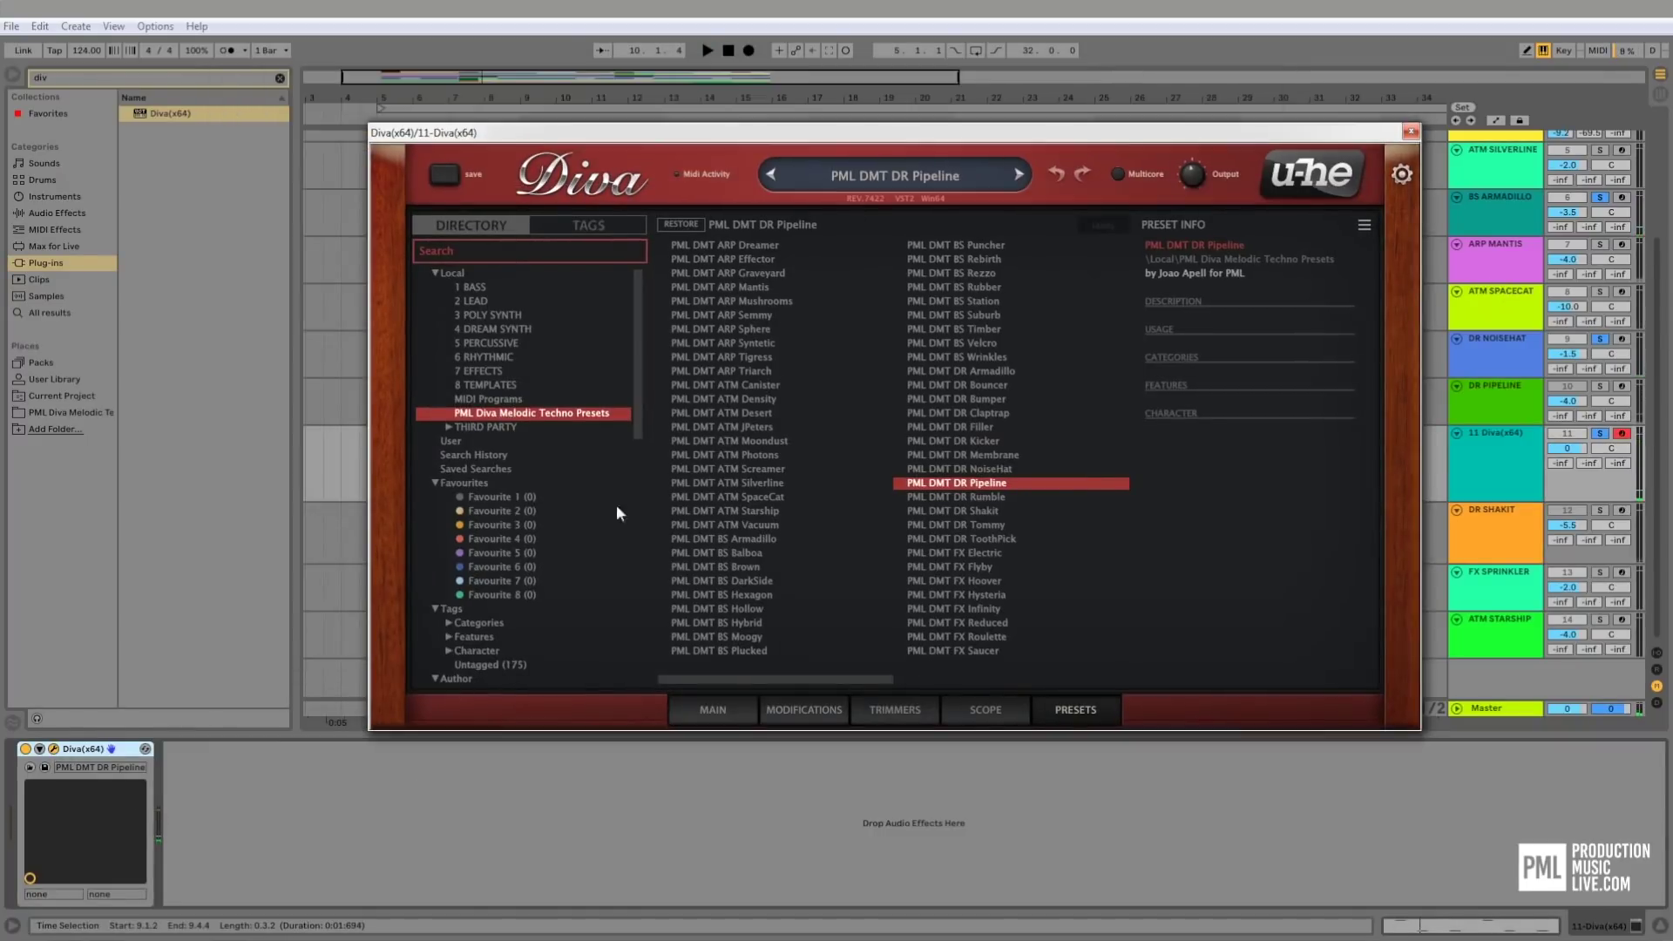
pyautogui.click(713, 710)
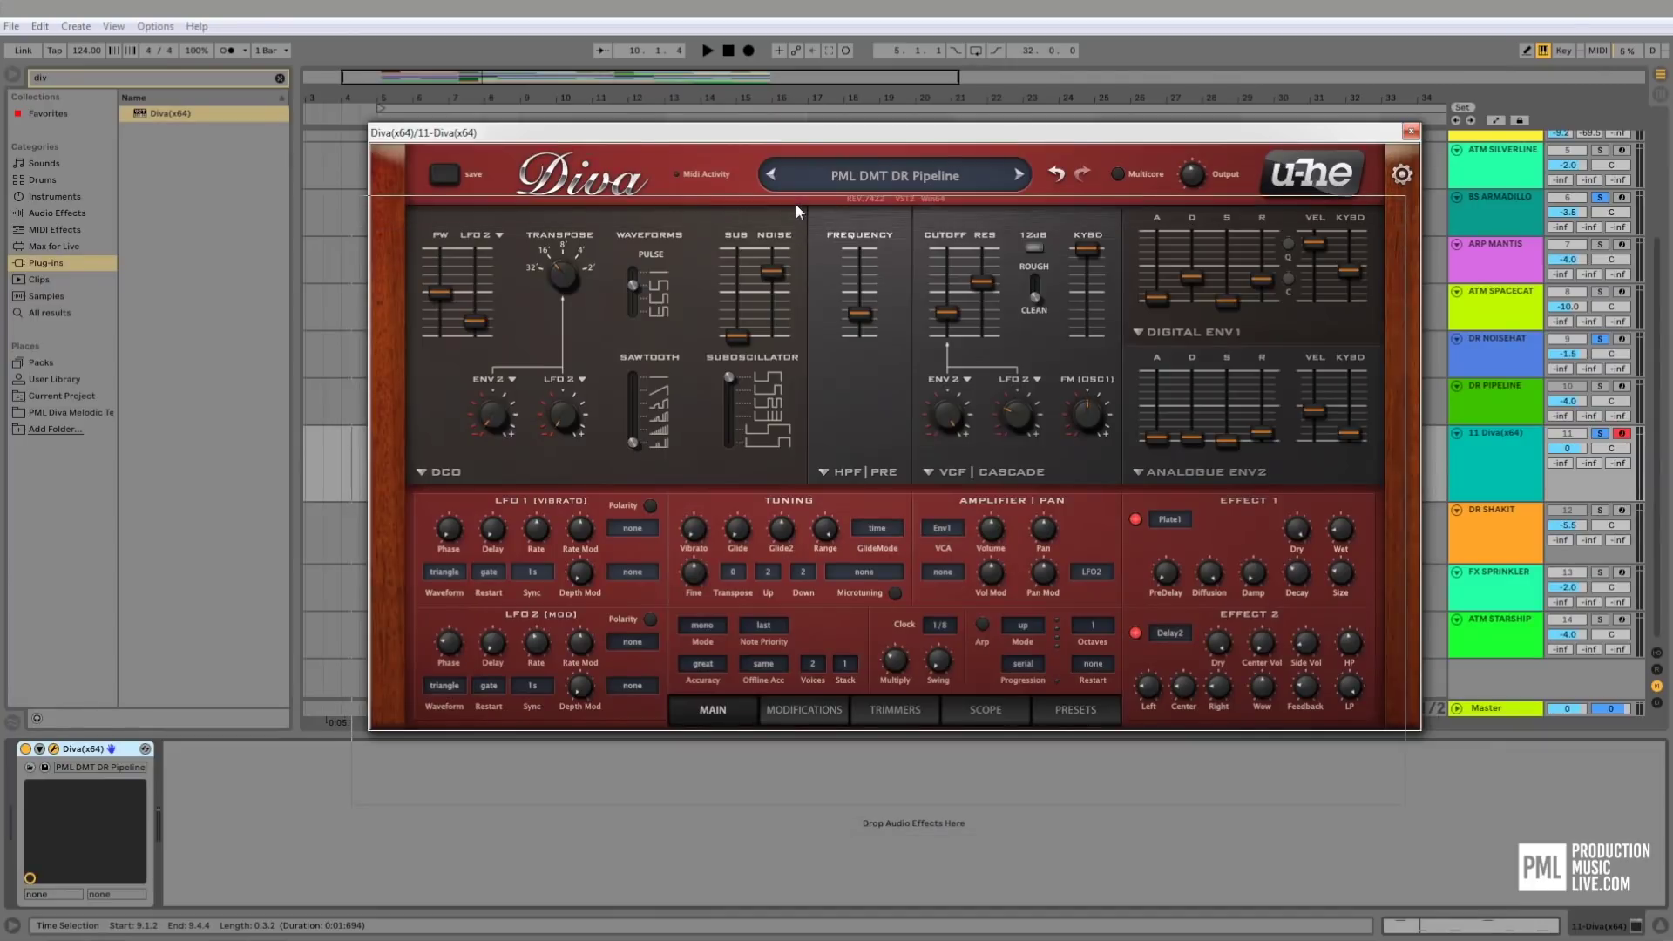
pyautogui.moveTo(812, 132); pyautogui.dragTo(798, 160)
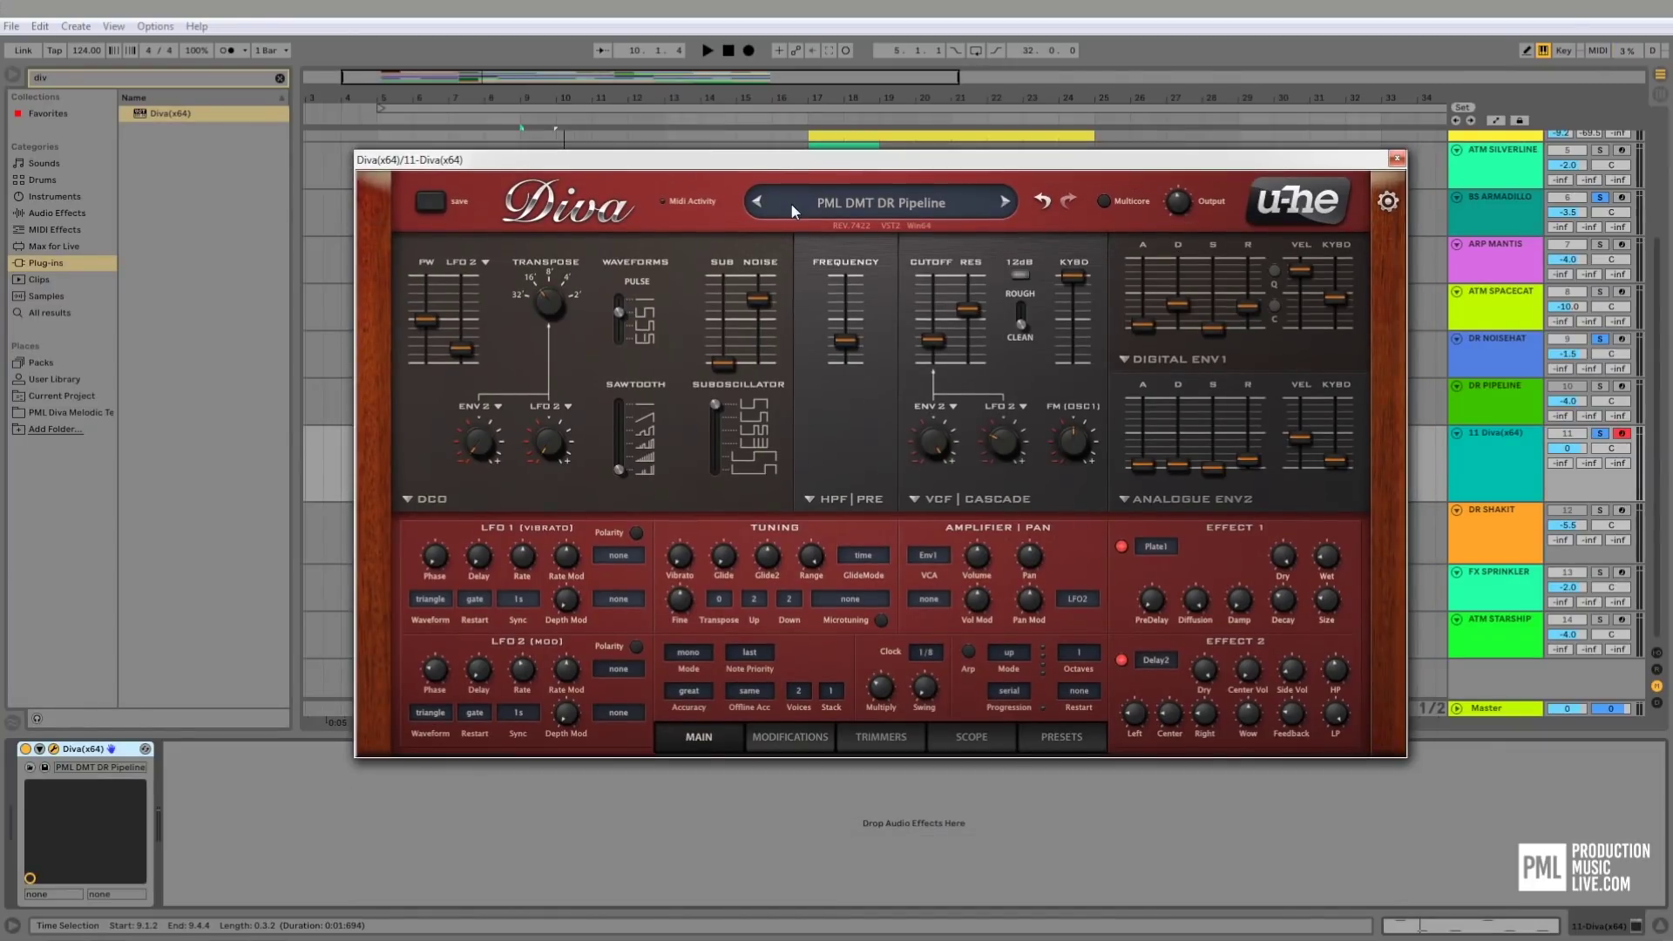
# - Lower Diva's oscillator noise volume to its minimum and audition the sound with the soloed tracks
pyautogui.moveTo(845, 352)
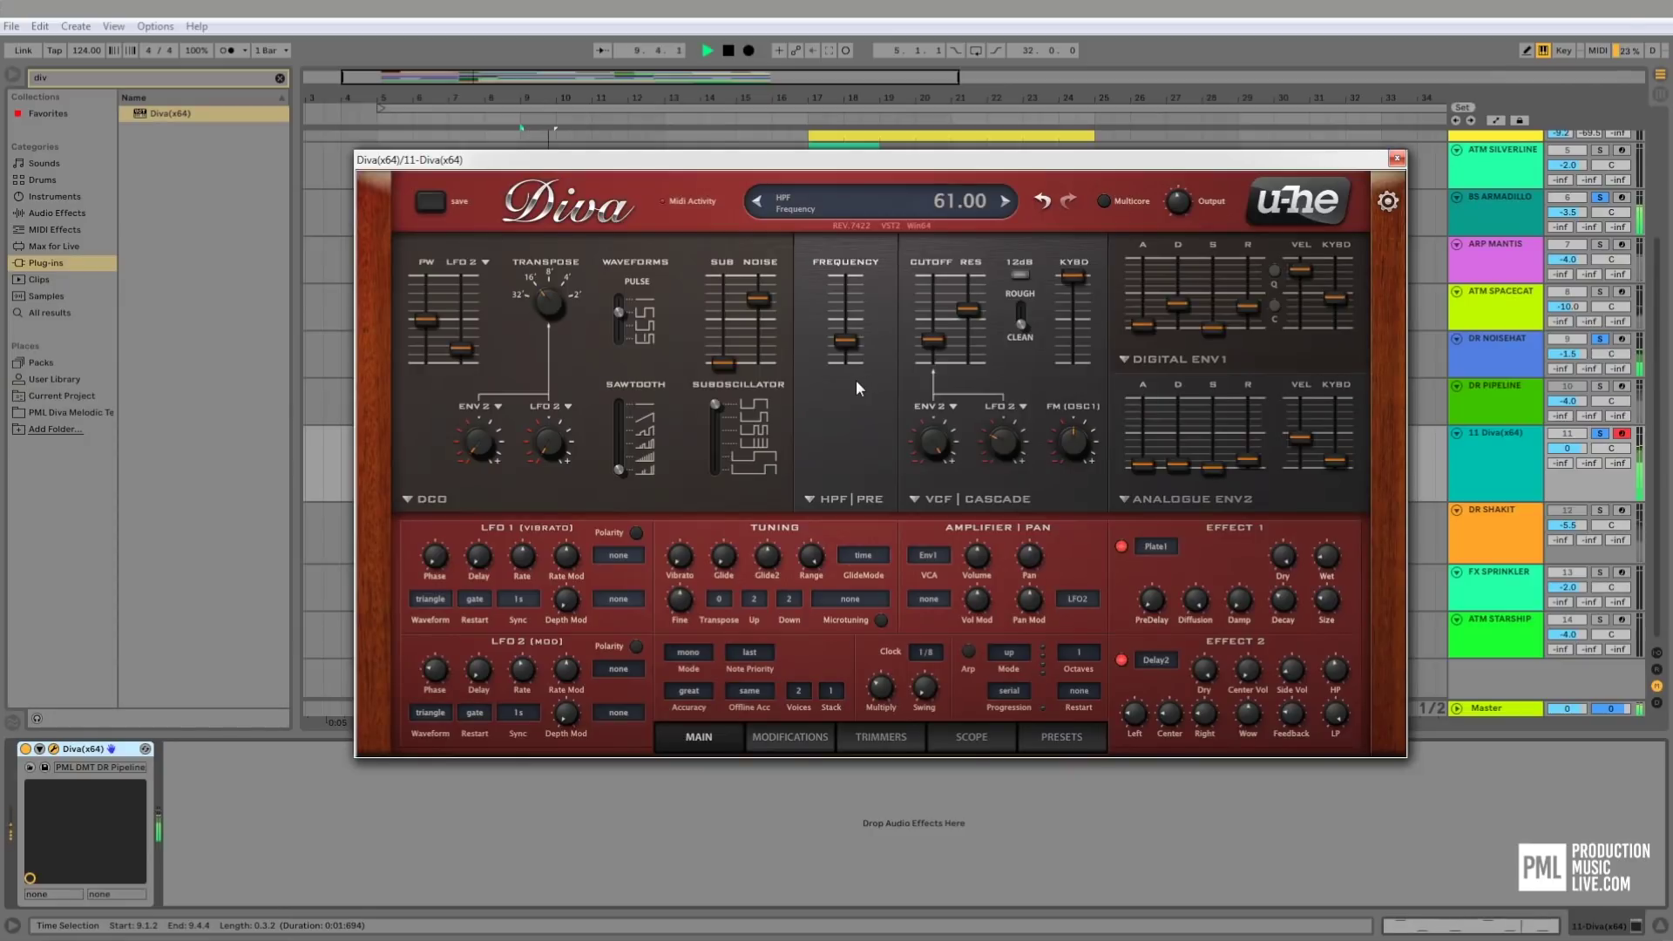
pyautogui.moveTo(767, 302)
pyautogui.press('space')
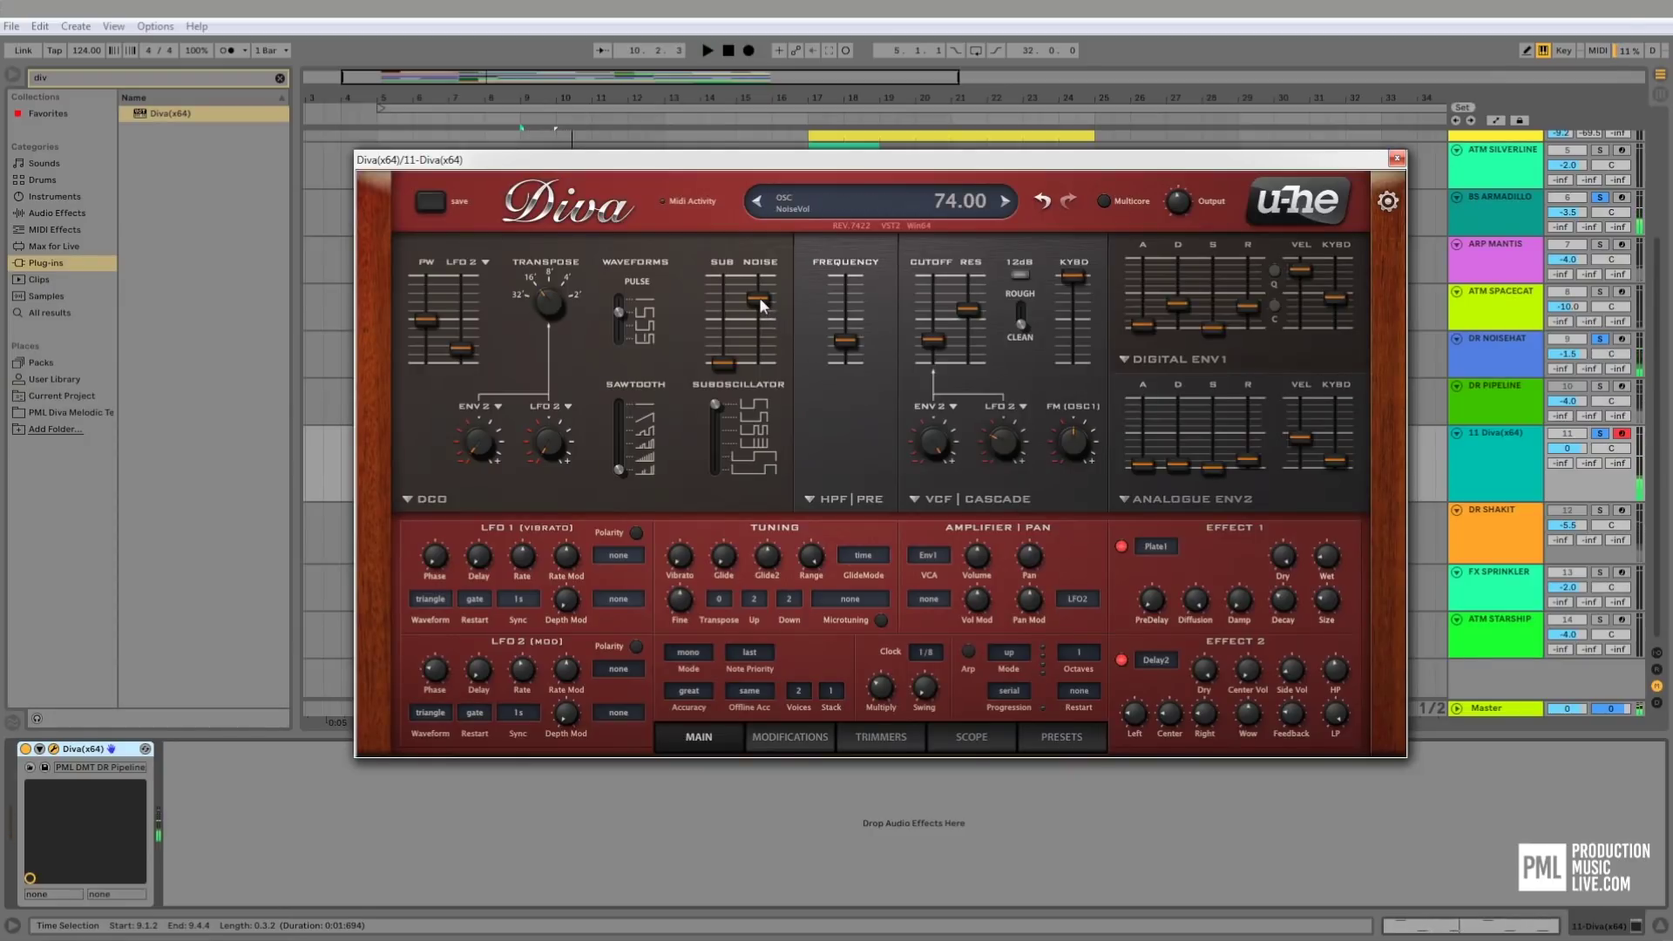
pyautogui.moveTo(760, 299); pyautogui.dragTo(760, 364)
pyautogui.press('space')
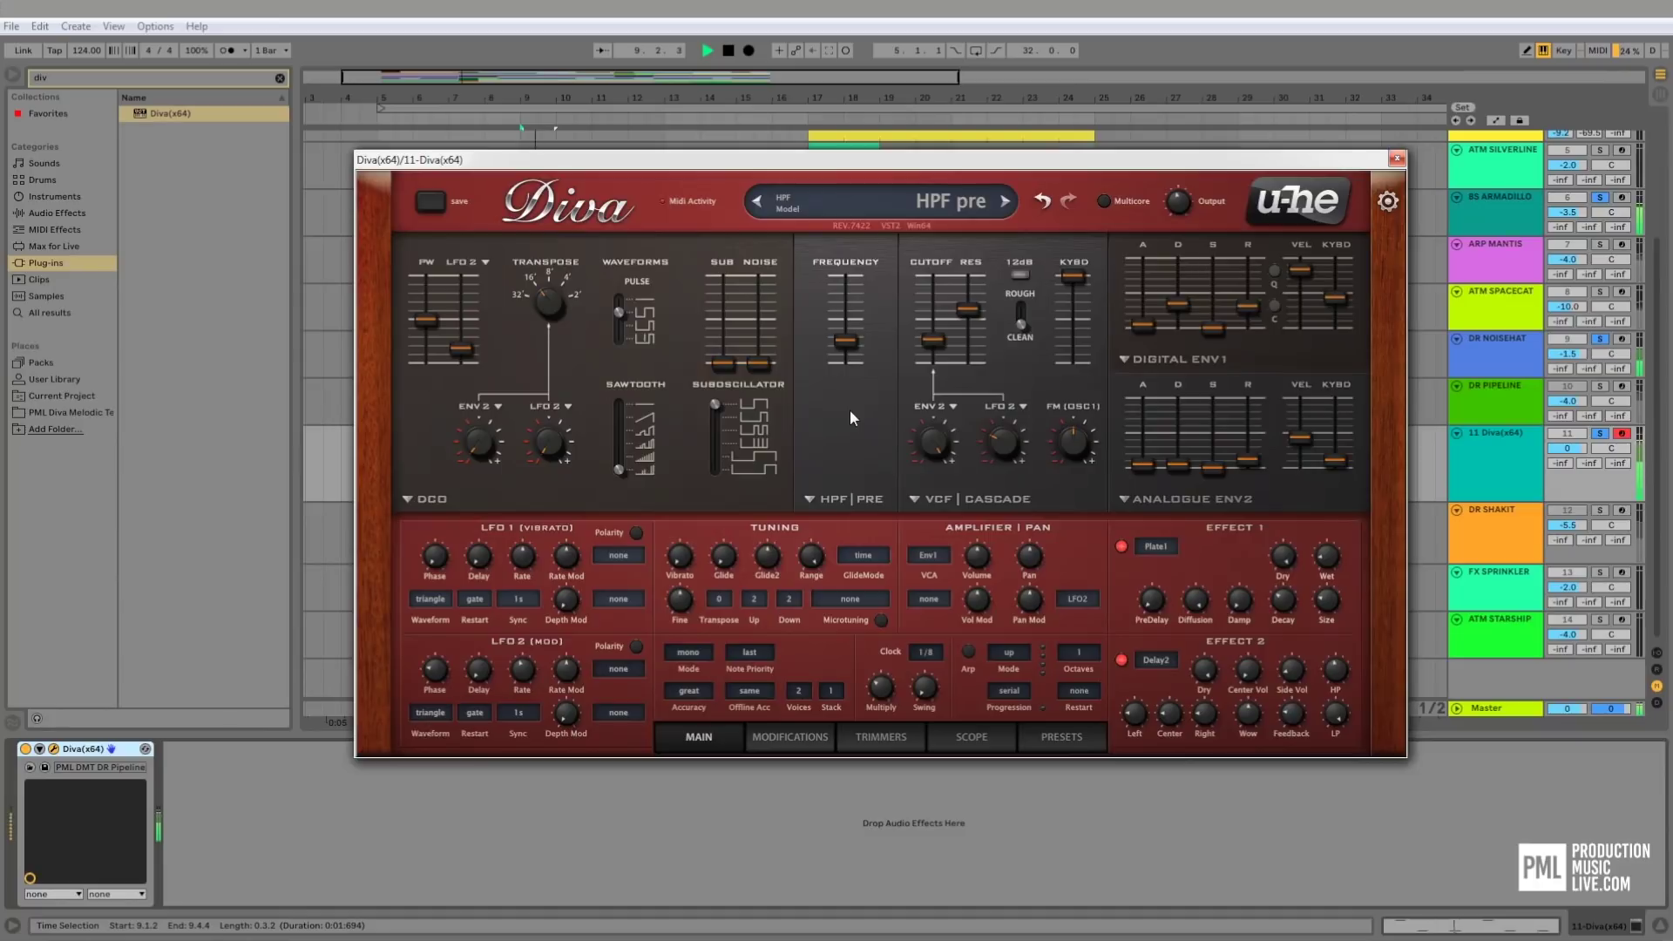
pyautogui.moveTo(932, 333)
pyautogui.moveTo(929, 339)
pyautogui.mouseDown()
pyautogui.moveTo(934, 310)
pyautogui.moveTo(923, 341)
pyautogui.mouseUp()
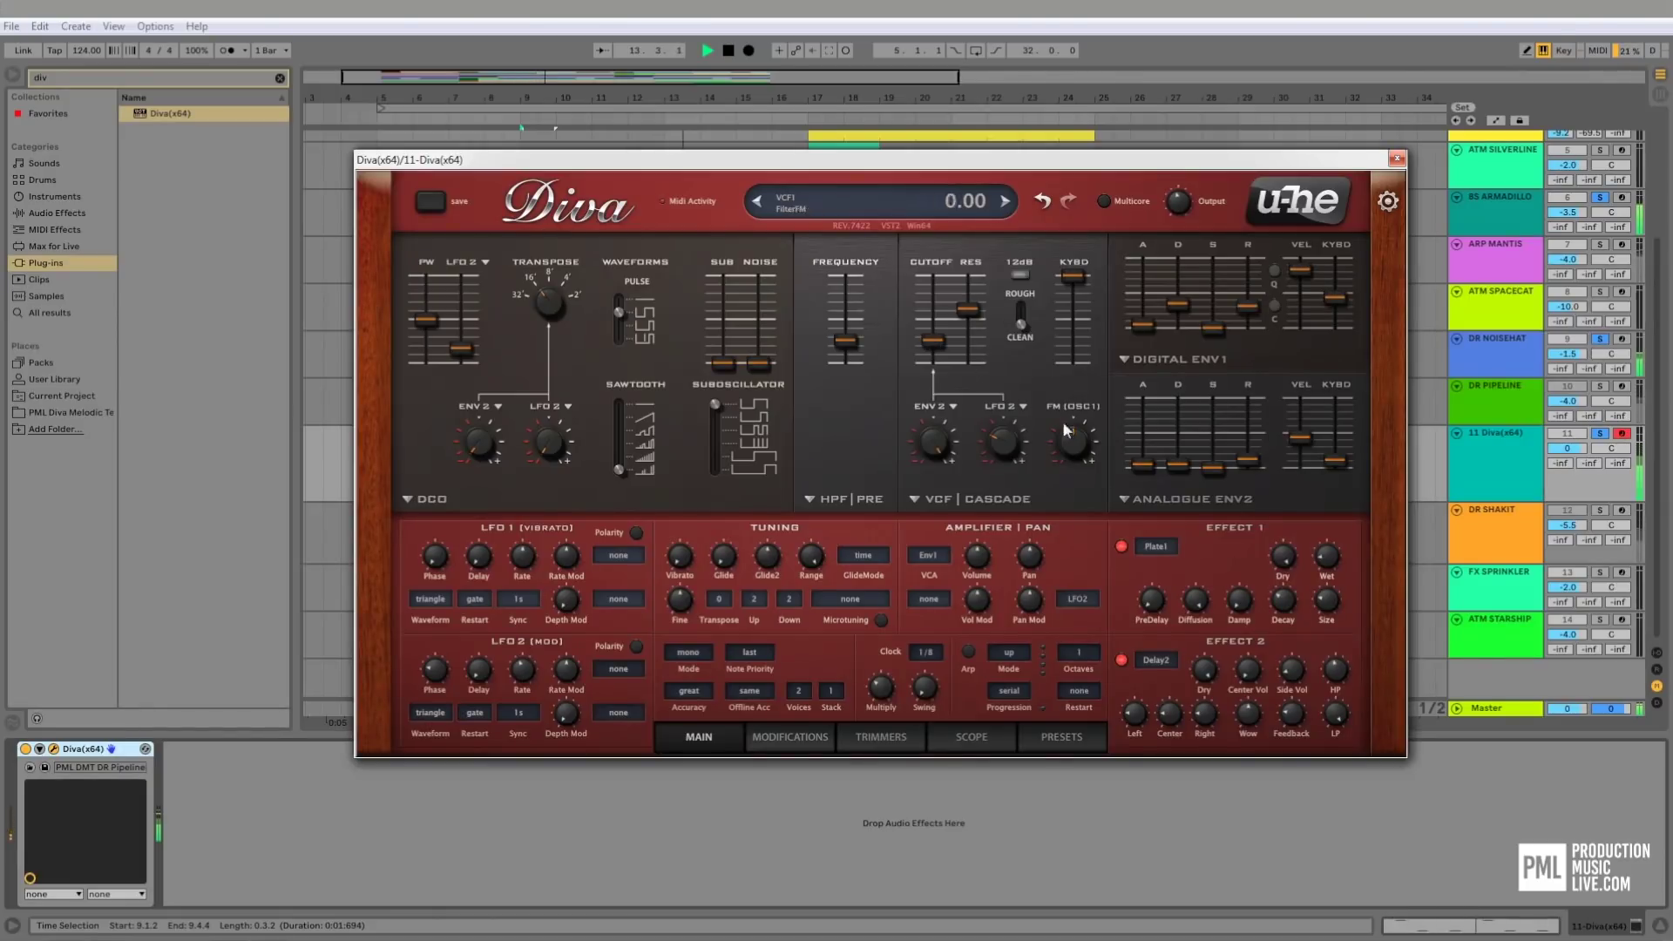
pyautogui.press('space')
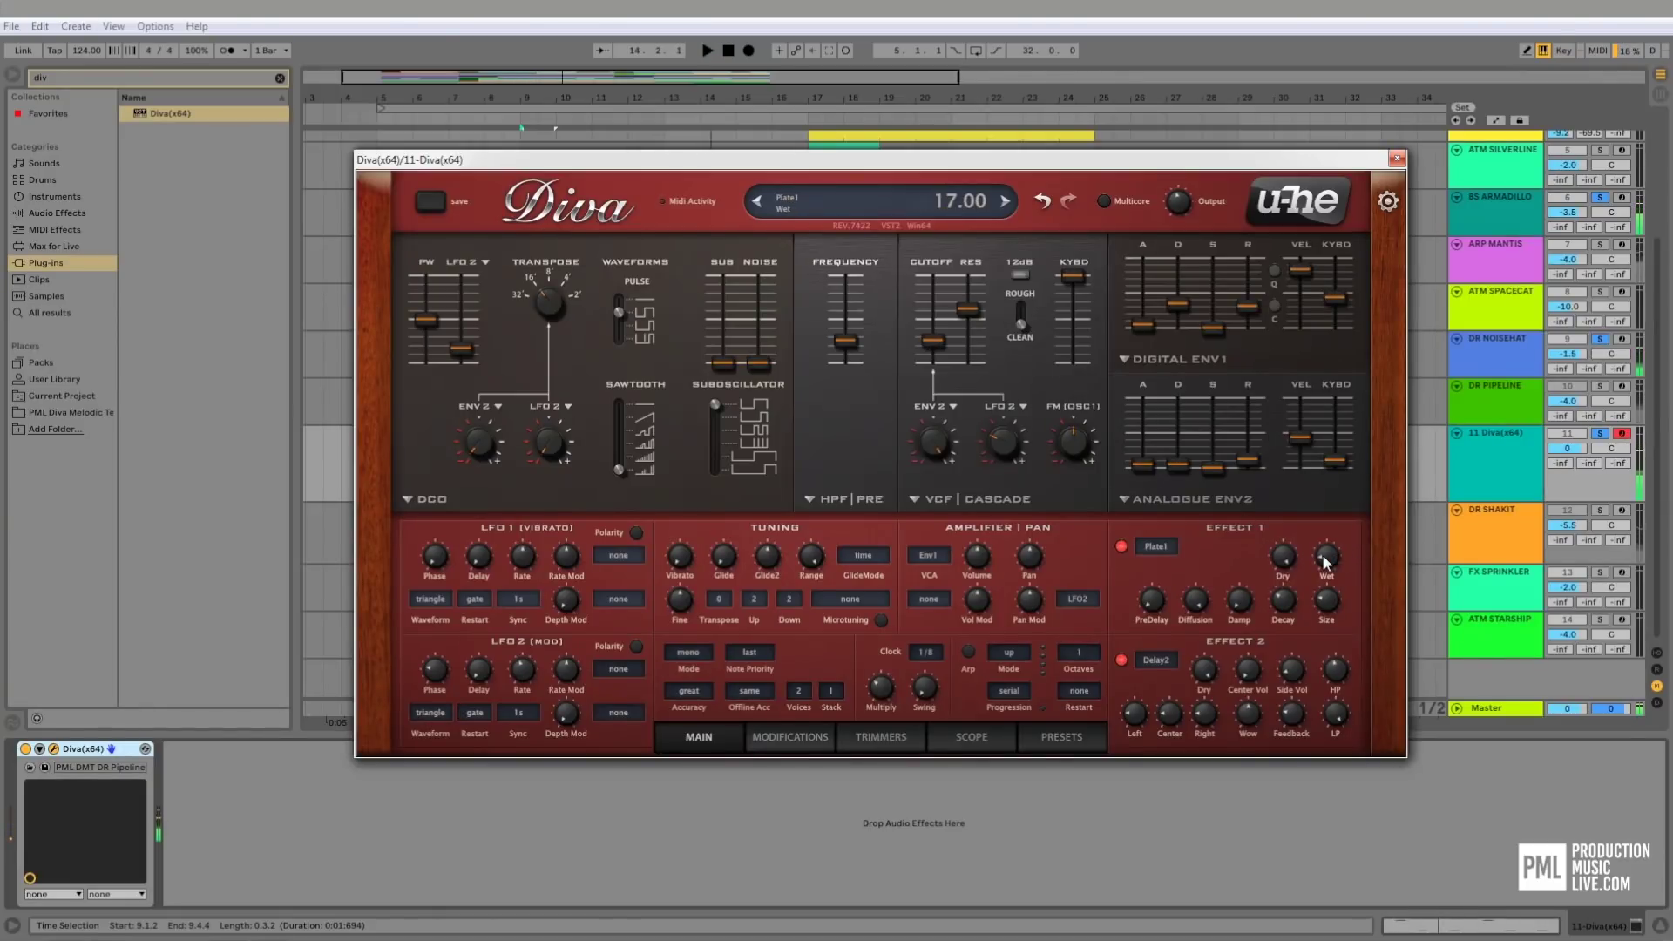
# - Lower the Plate1 wet level and the Delay2 side volume in Diva and restart playback
pyautogui.moveTo(1330, 562); pyautogui.dragTo(1327, 587)
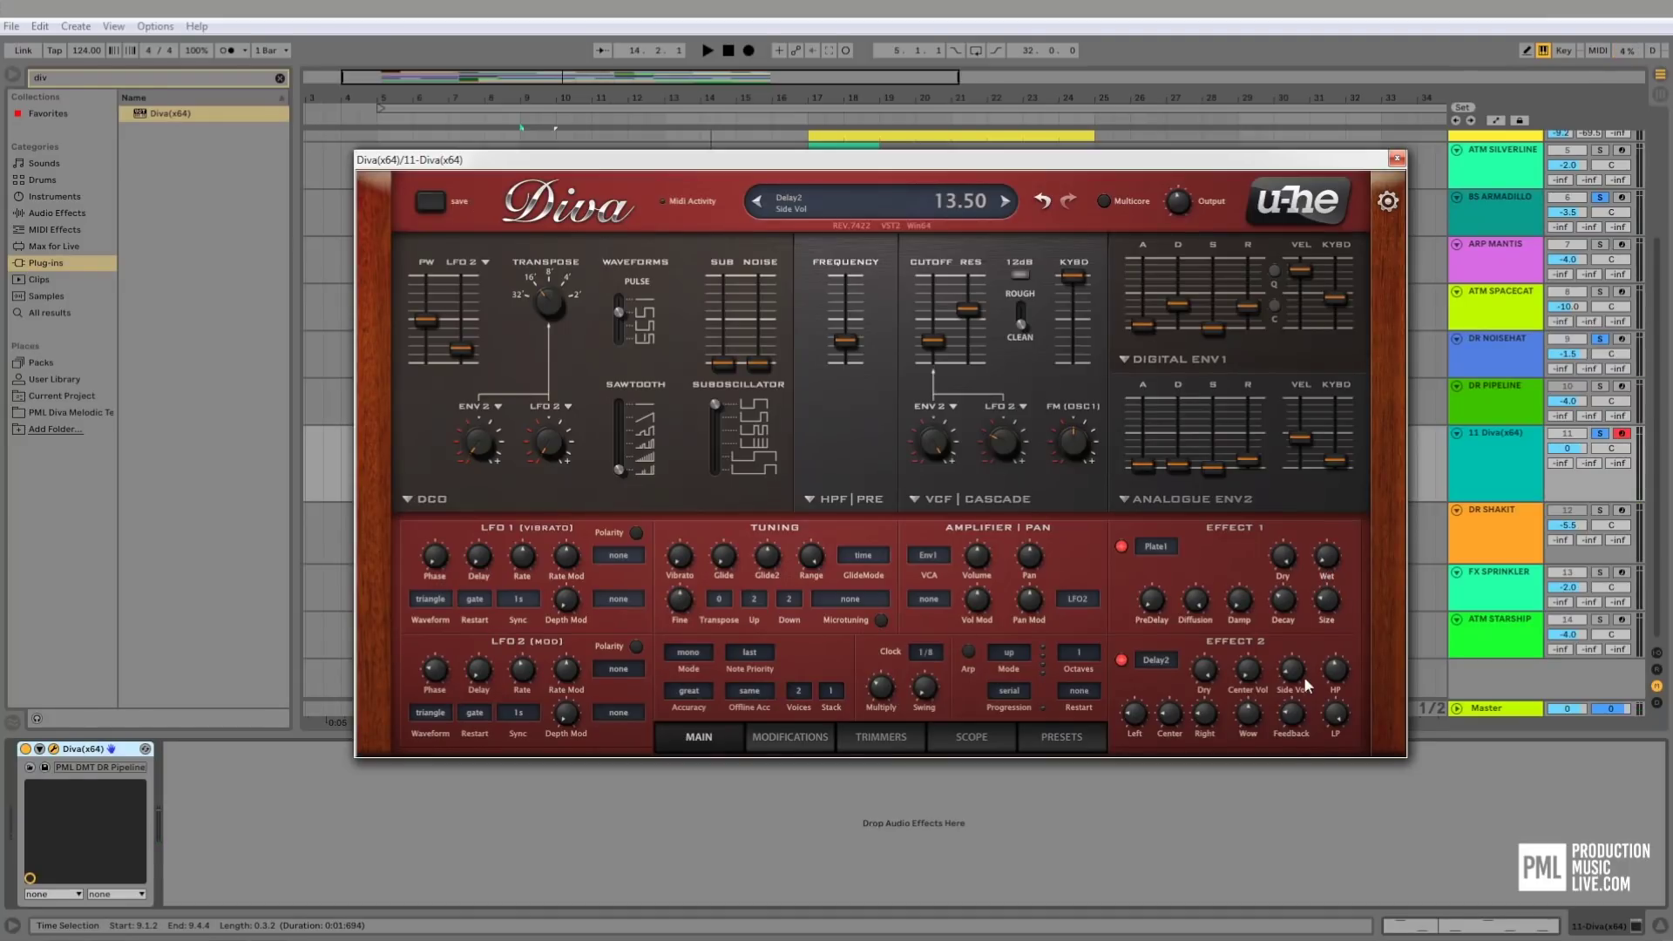
pyautogui.moveTo(1298, 681); pyautogui.dragTo(1285, 693)
pyautogui.press('space')
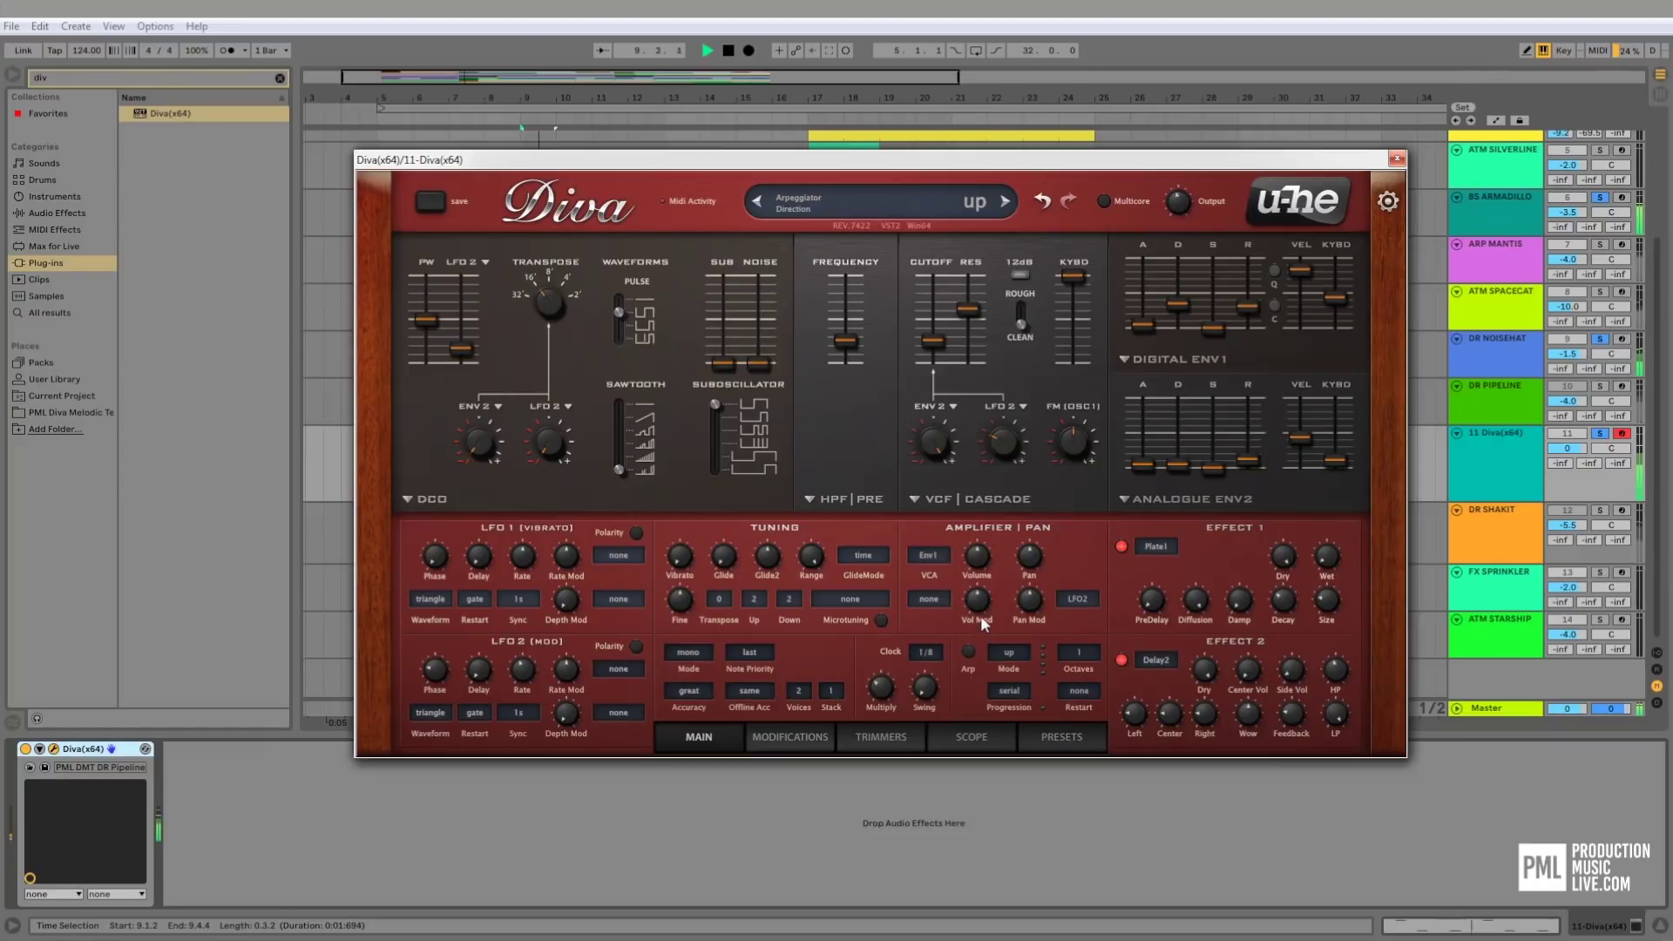
# - Enable Multicore in Diva, adjust the output level, and close the instrument window
pyautogui.click(1105, 197)
pyautogui.moveTo(1184, 202)
pyautogui.mouseDown()
pyautogui.moveTo(1211, 195)
pyautogui.moveTo(1195, 201)
pyautogui.moveTo(1194, 168)
pyautogui.moveTo(1194, 200)
pyautogui.mouseUp()
pyautogui.click(1397, 158)
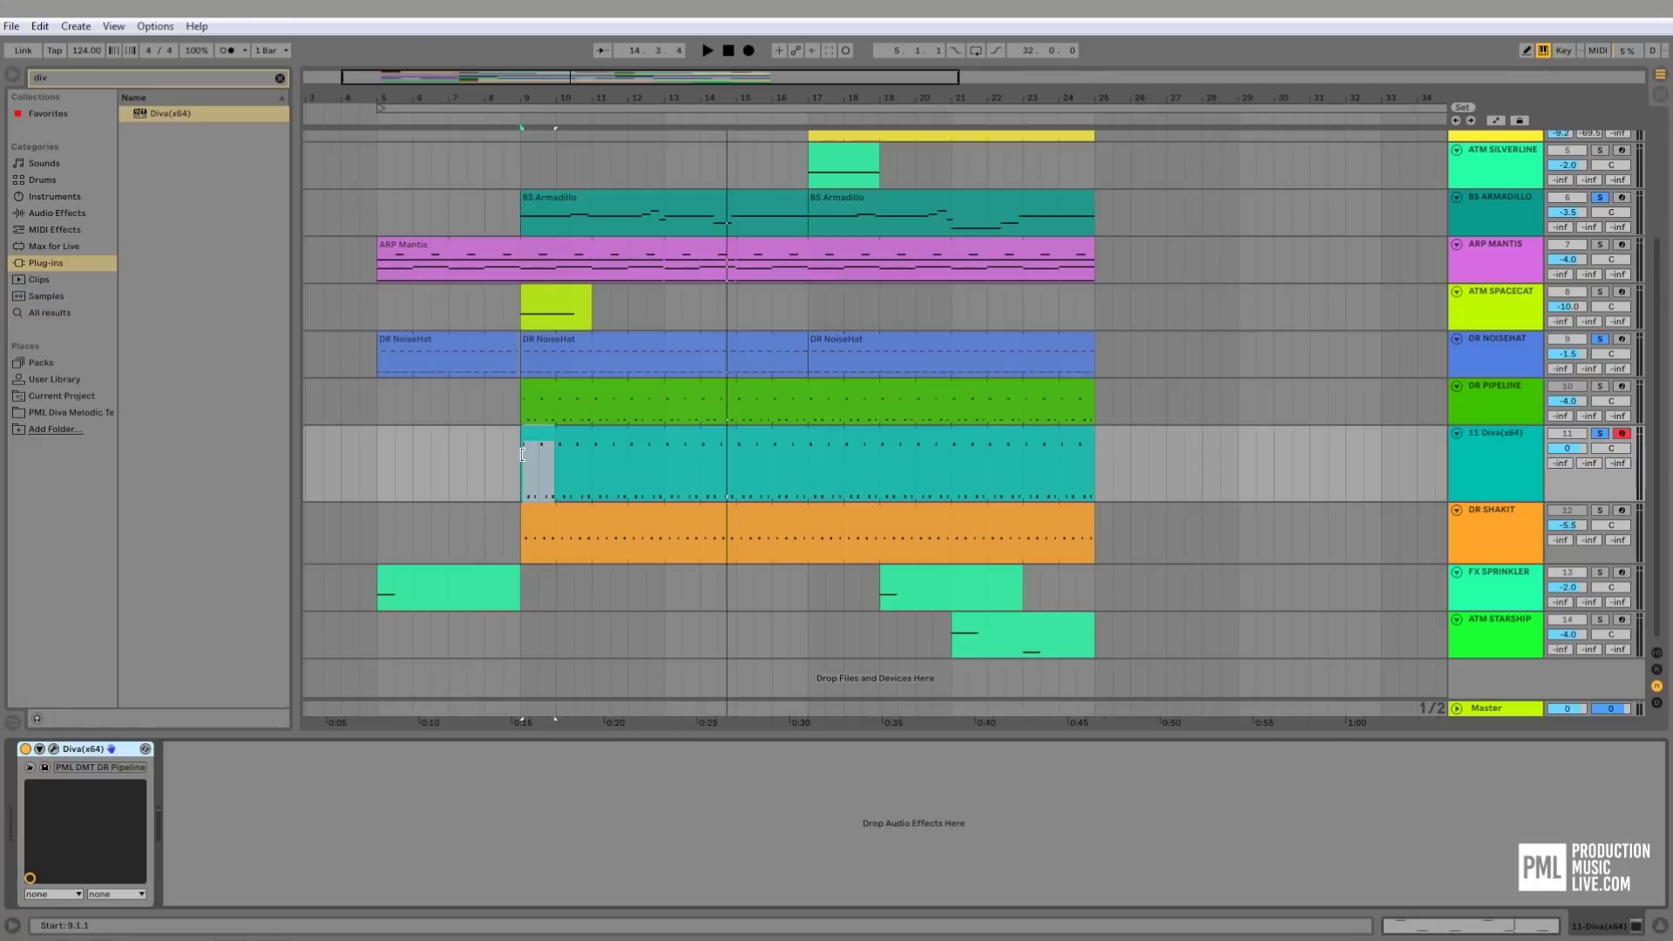
# - Play the Diva clip from bar 9 and lower the Diva track's volume to -4.1 dB
pyautogui.click(526, 434)
pyautogui.press('space')
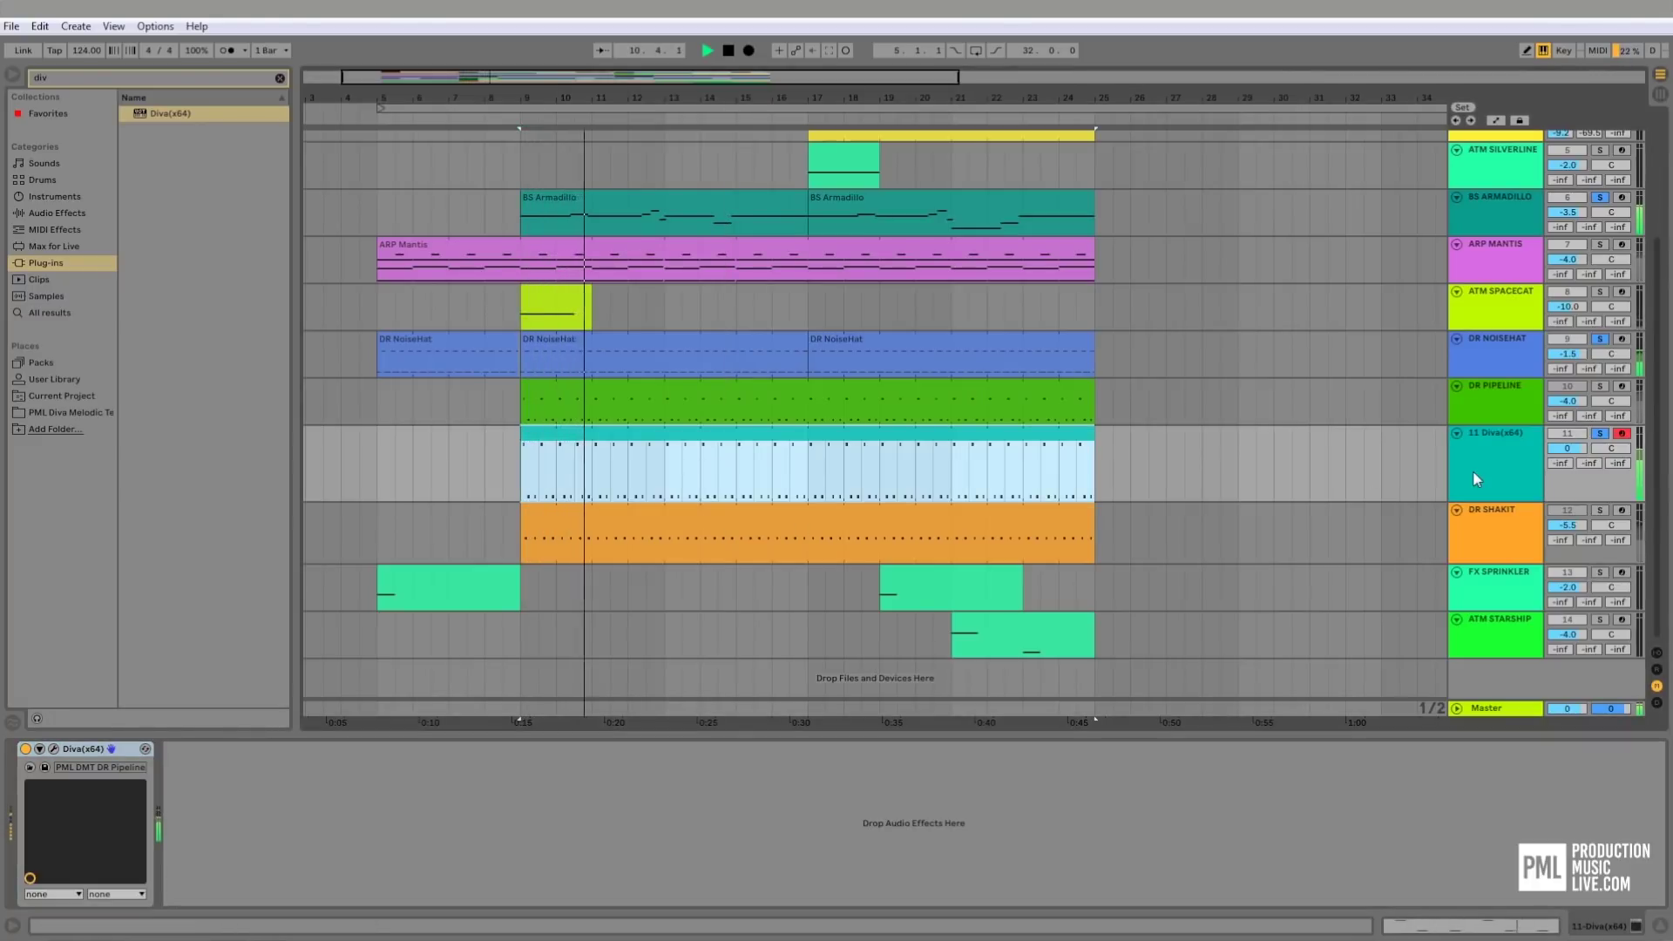
pyautogui.moveTo(1567, 448); pyautogui.dragTo(1567, 459)
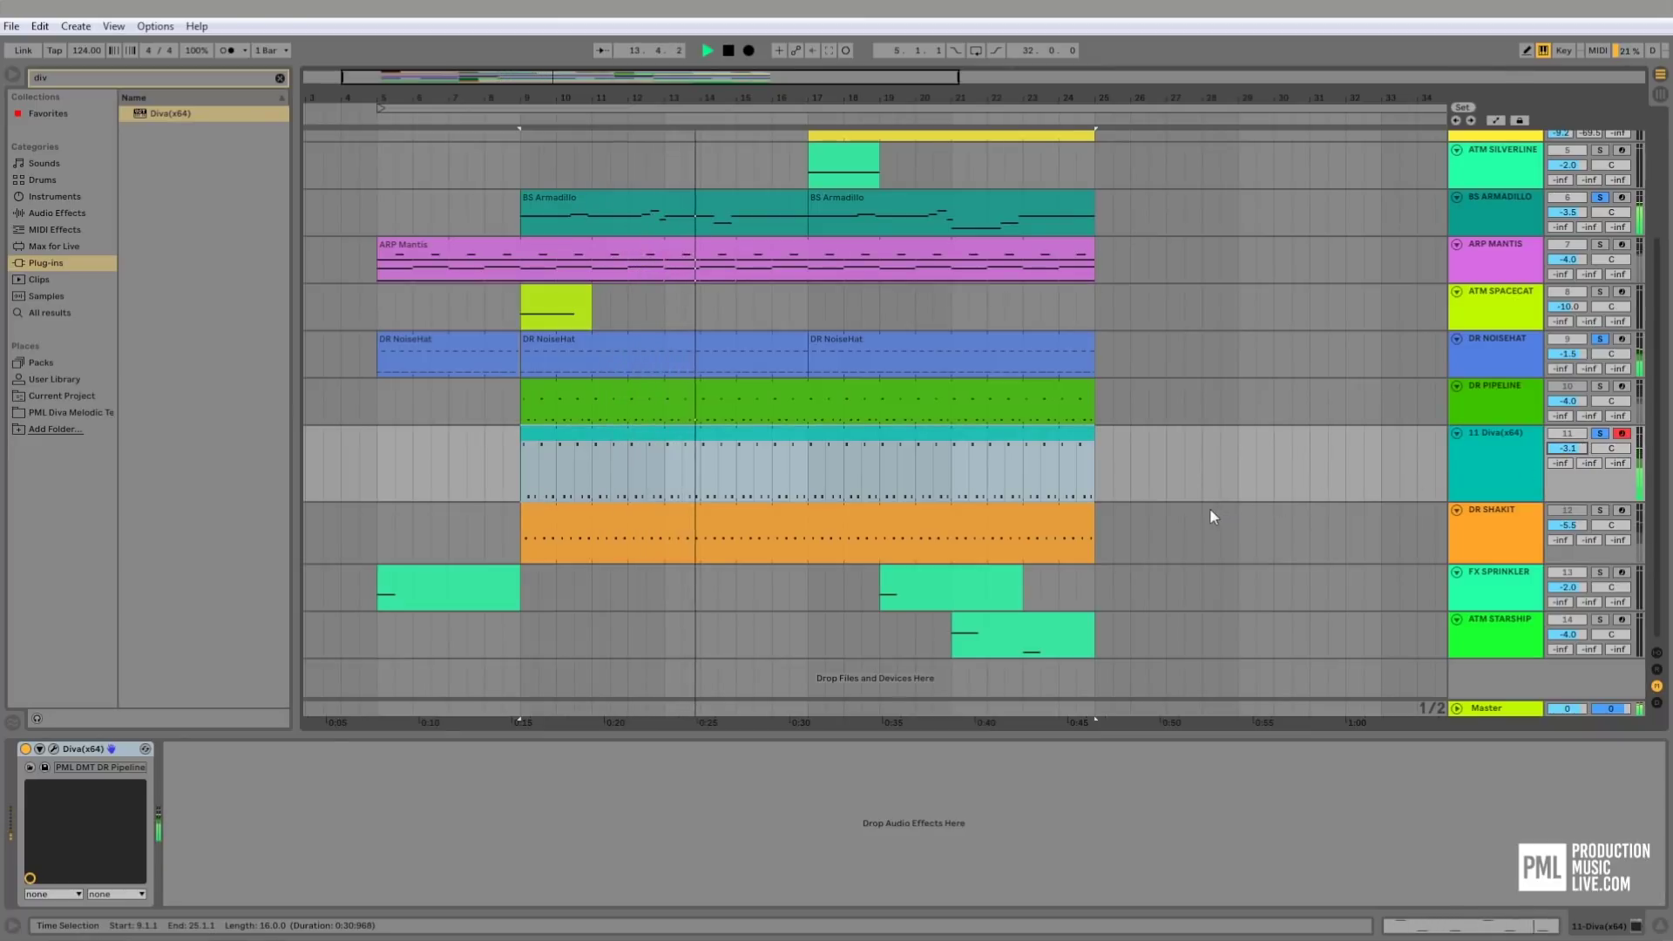
pyautogui.moveTo(1582, 453); pyautogui.dragTo(1582, 462)
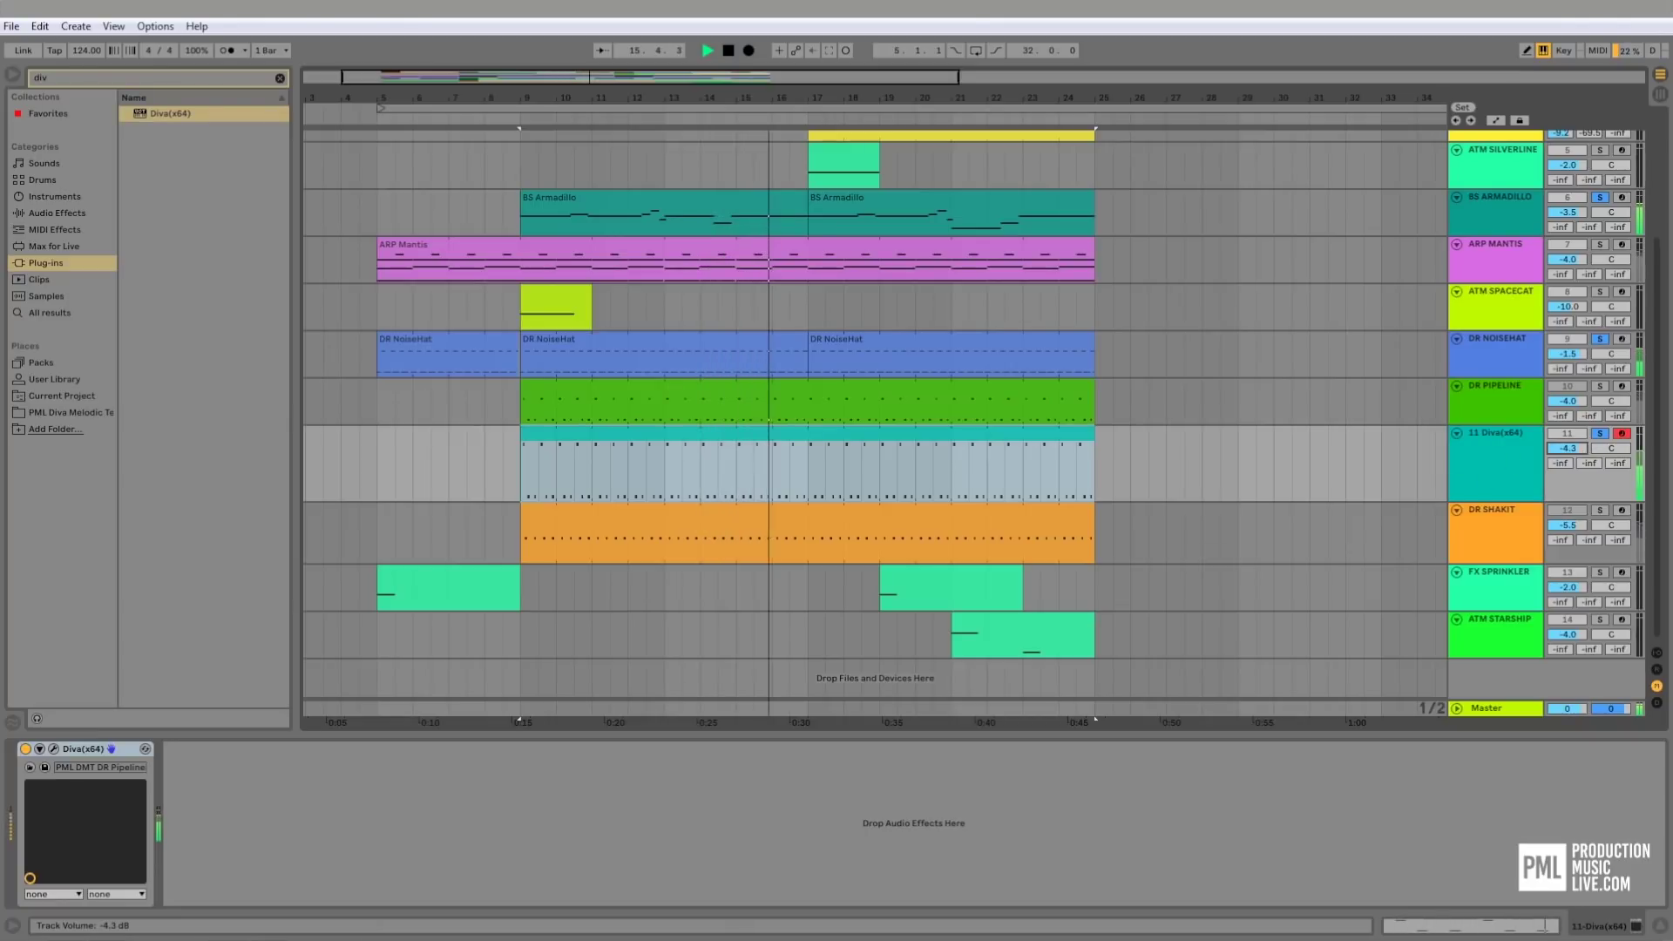
# - Reopen the Diva instrument window to review its filter settings and close it again
pyautogui.click(1492, 441)
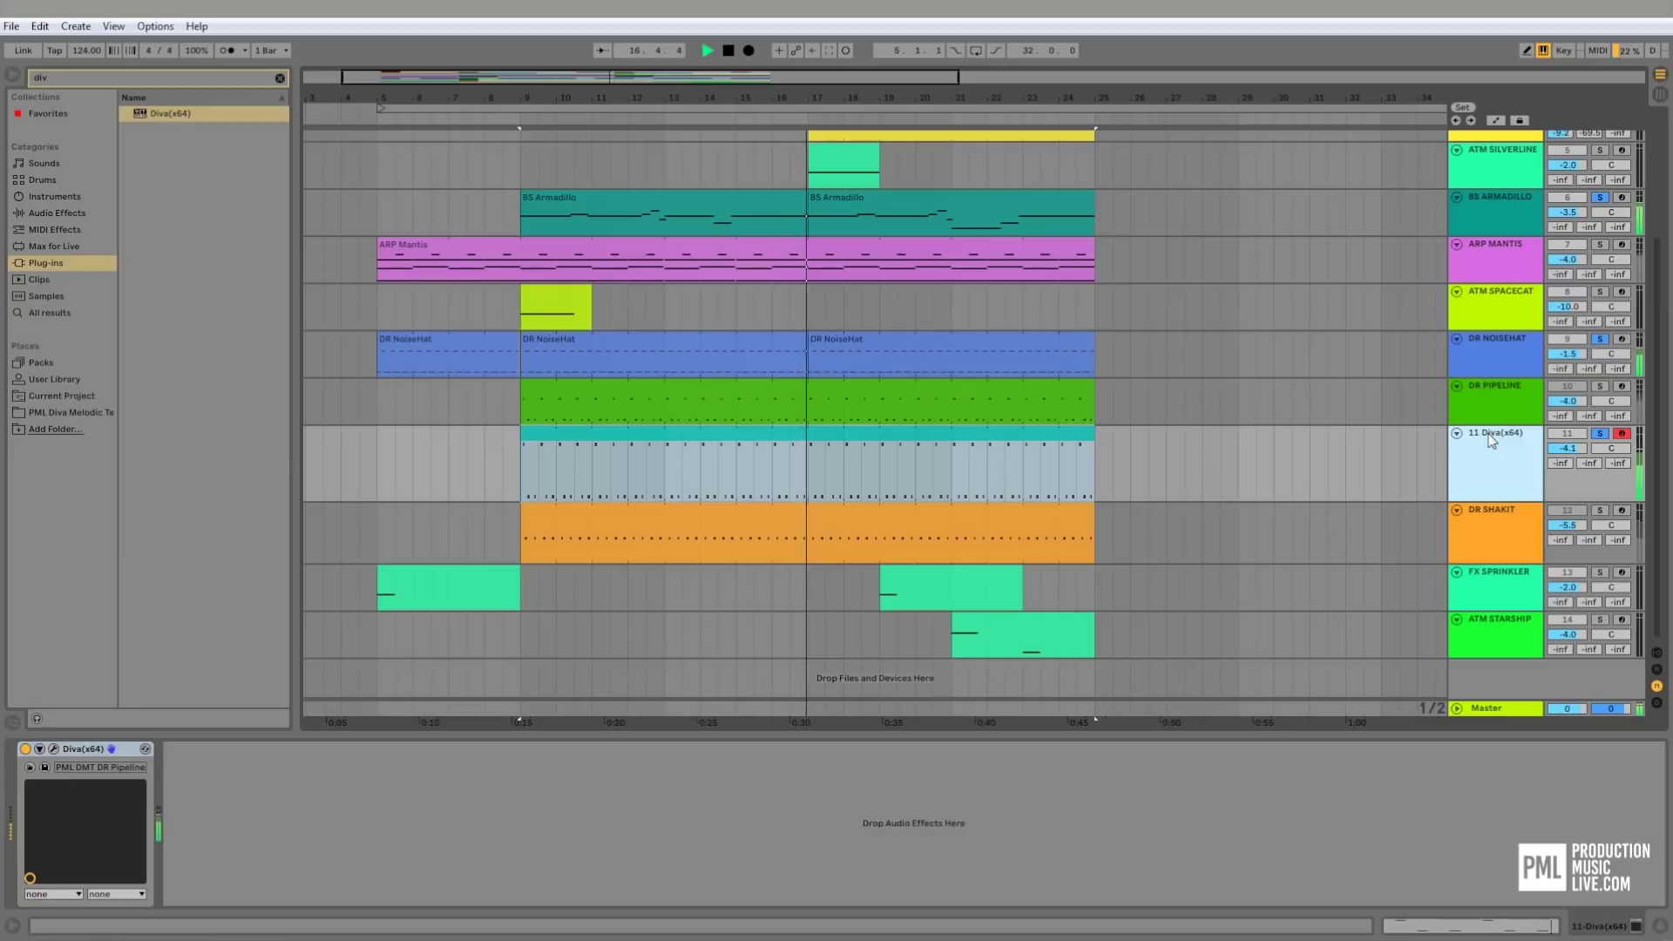
pyautogui.click(53, 749)
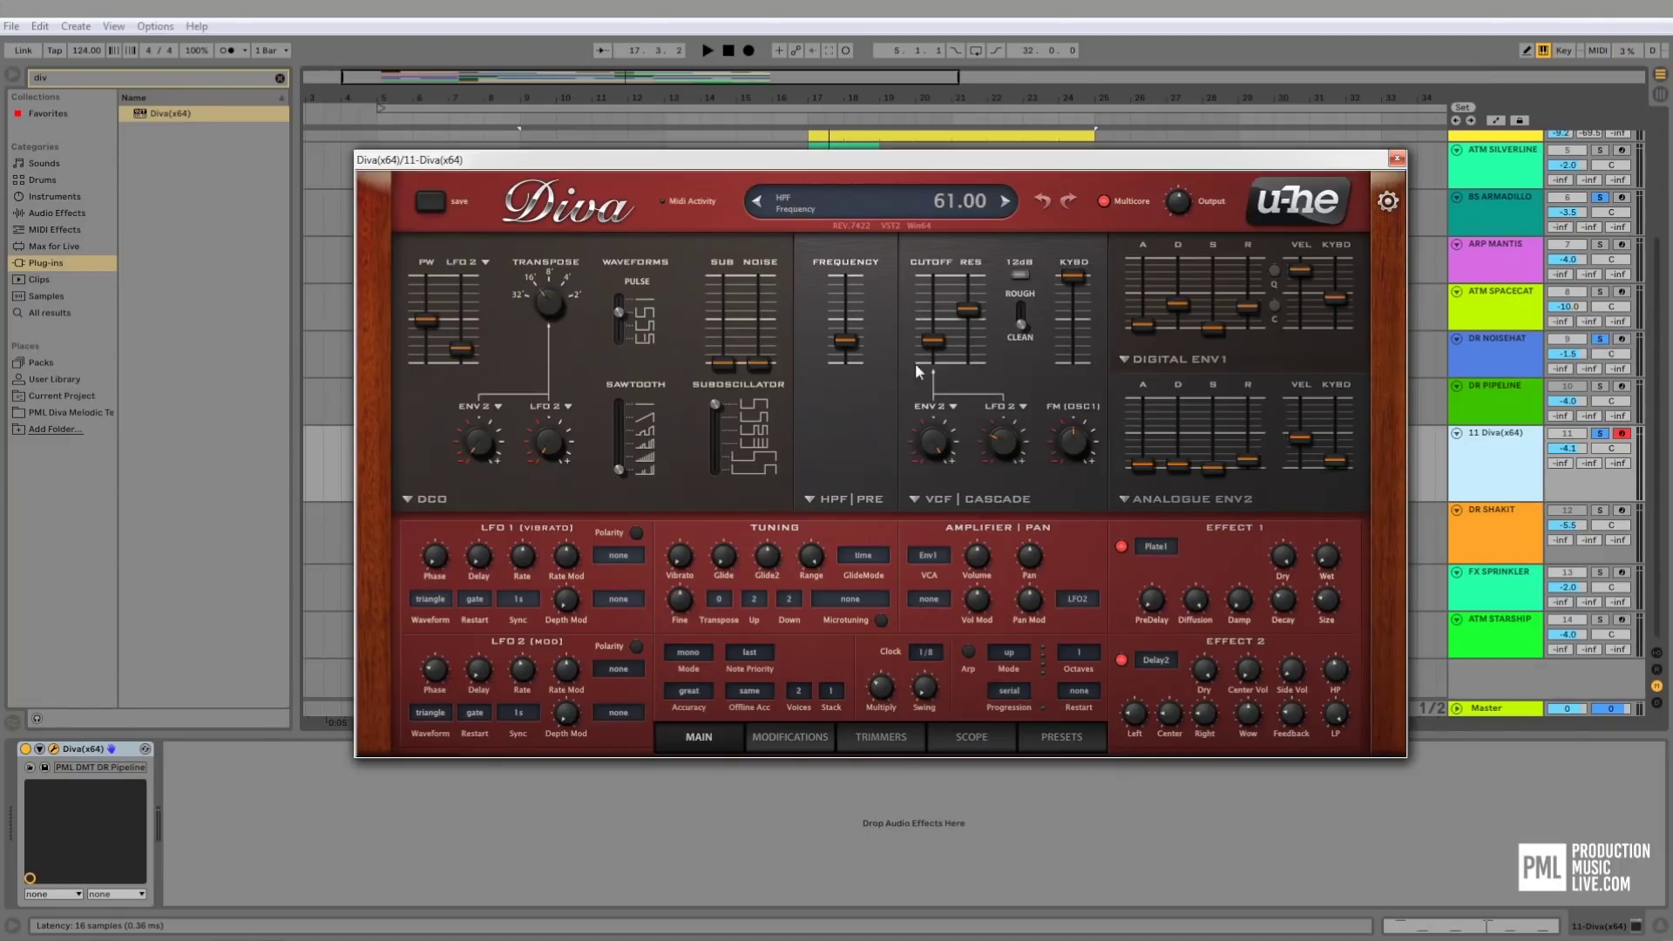
pyautogui.click(1398, 159)
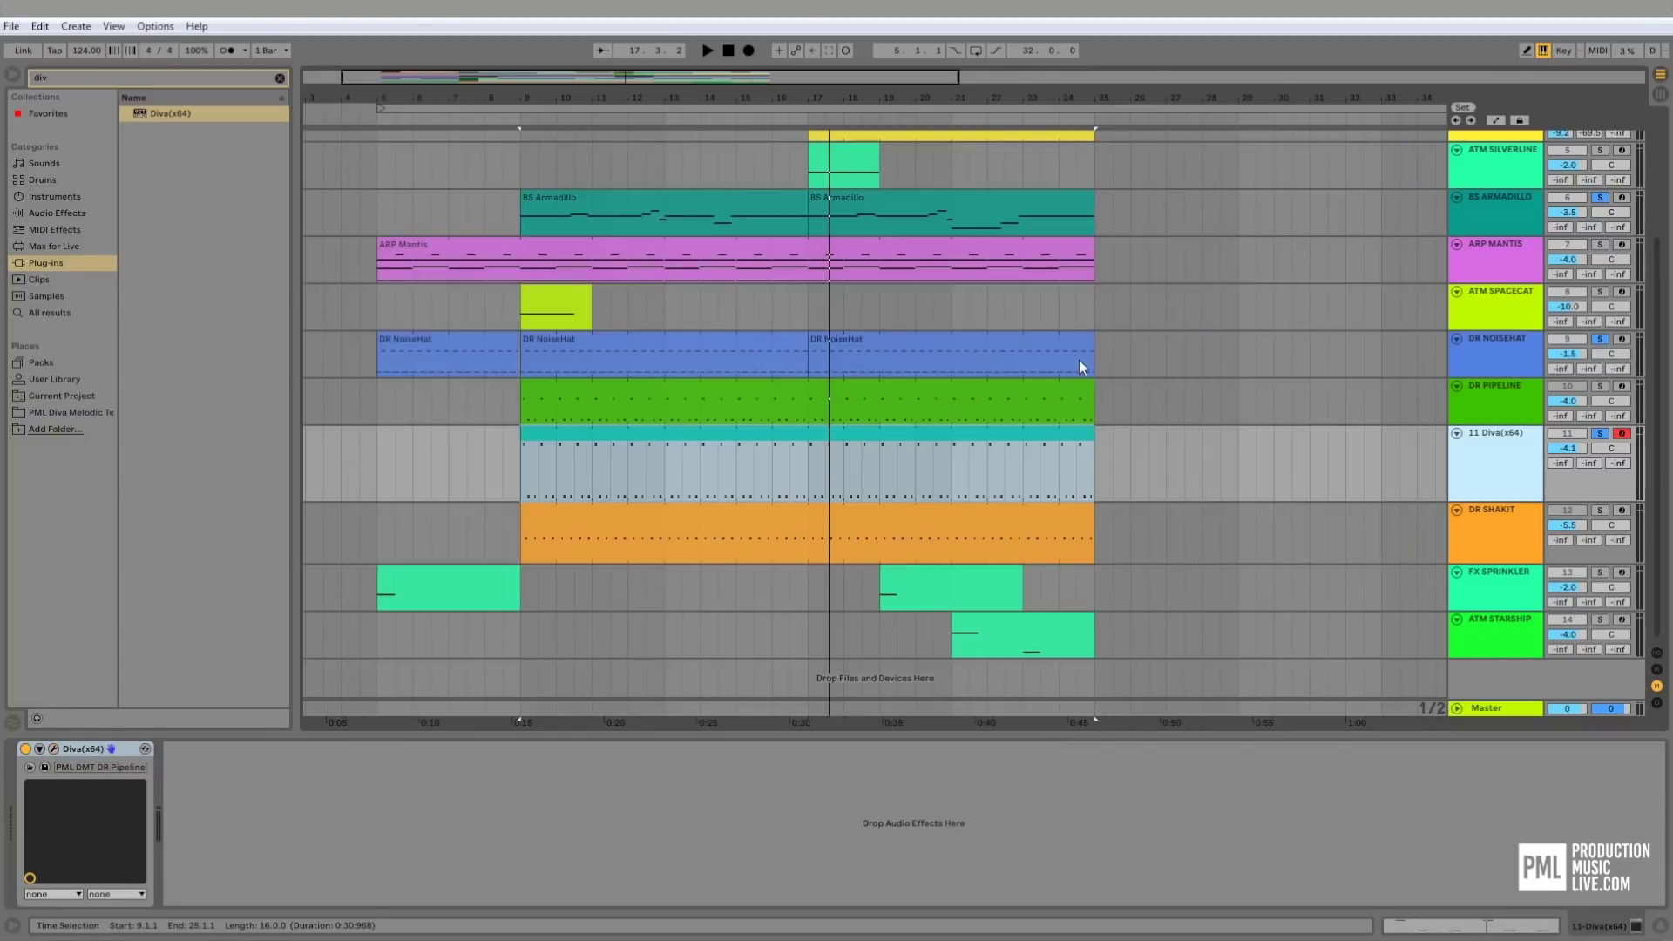
# - Apply the MPC 16 Swing-54 groove to the Diva clip
pyautogui.doubleClick(538, 439)
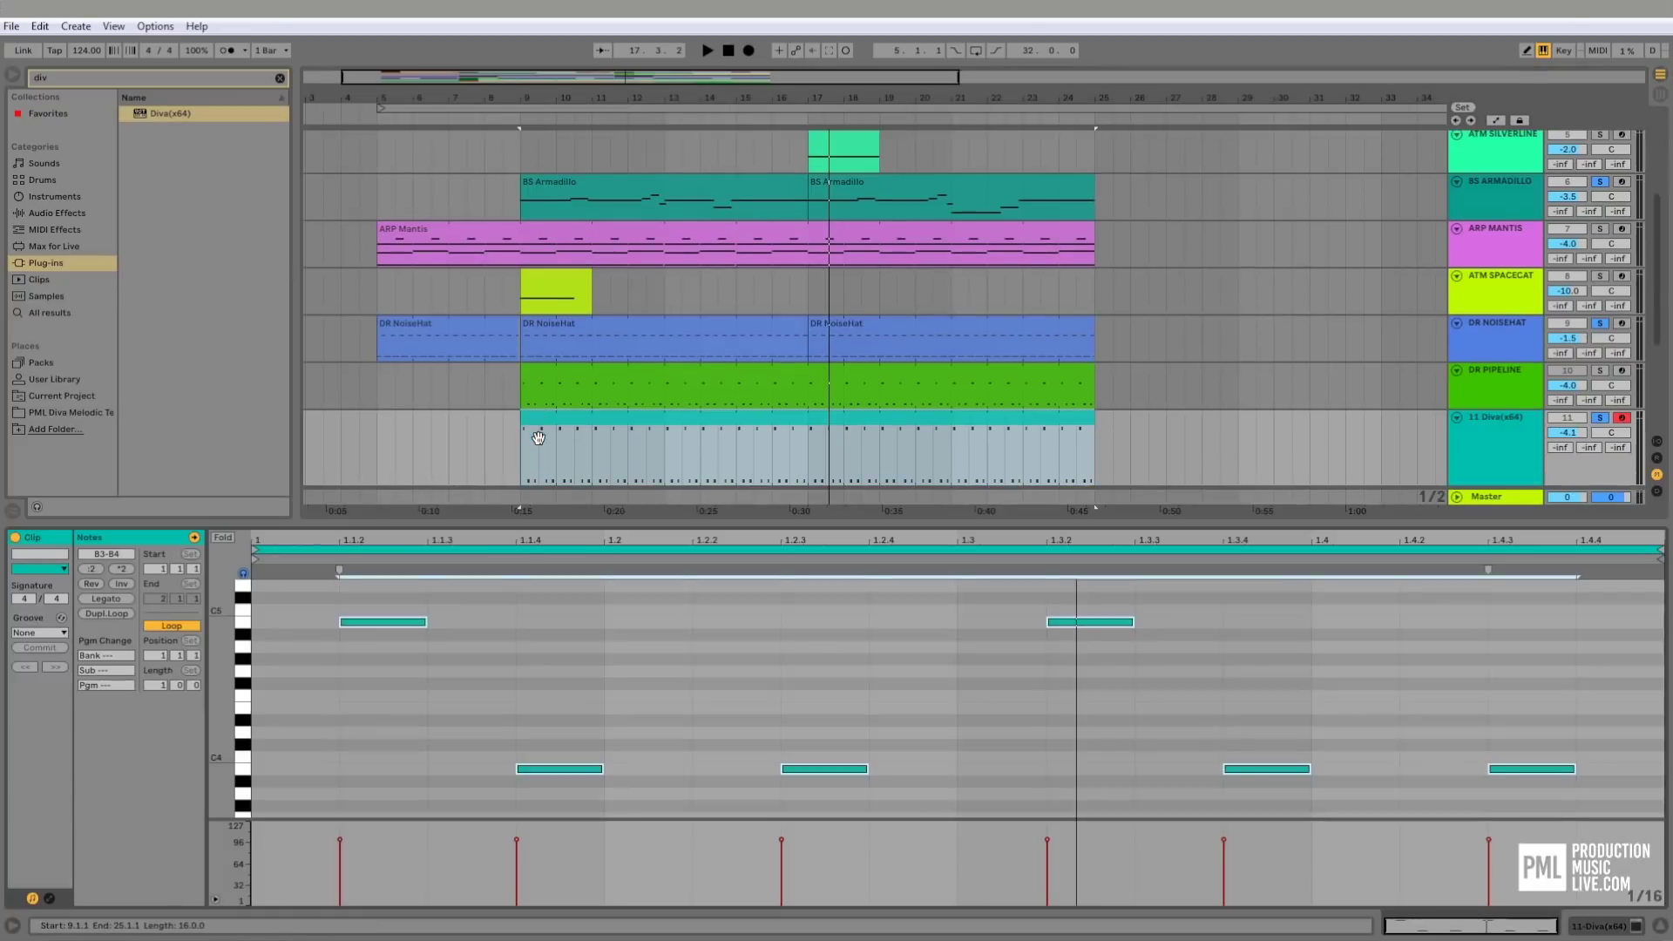
pyautogui.click(34, 633)
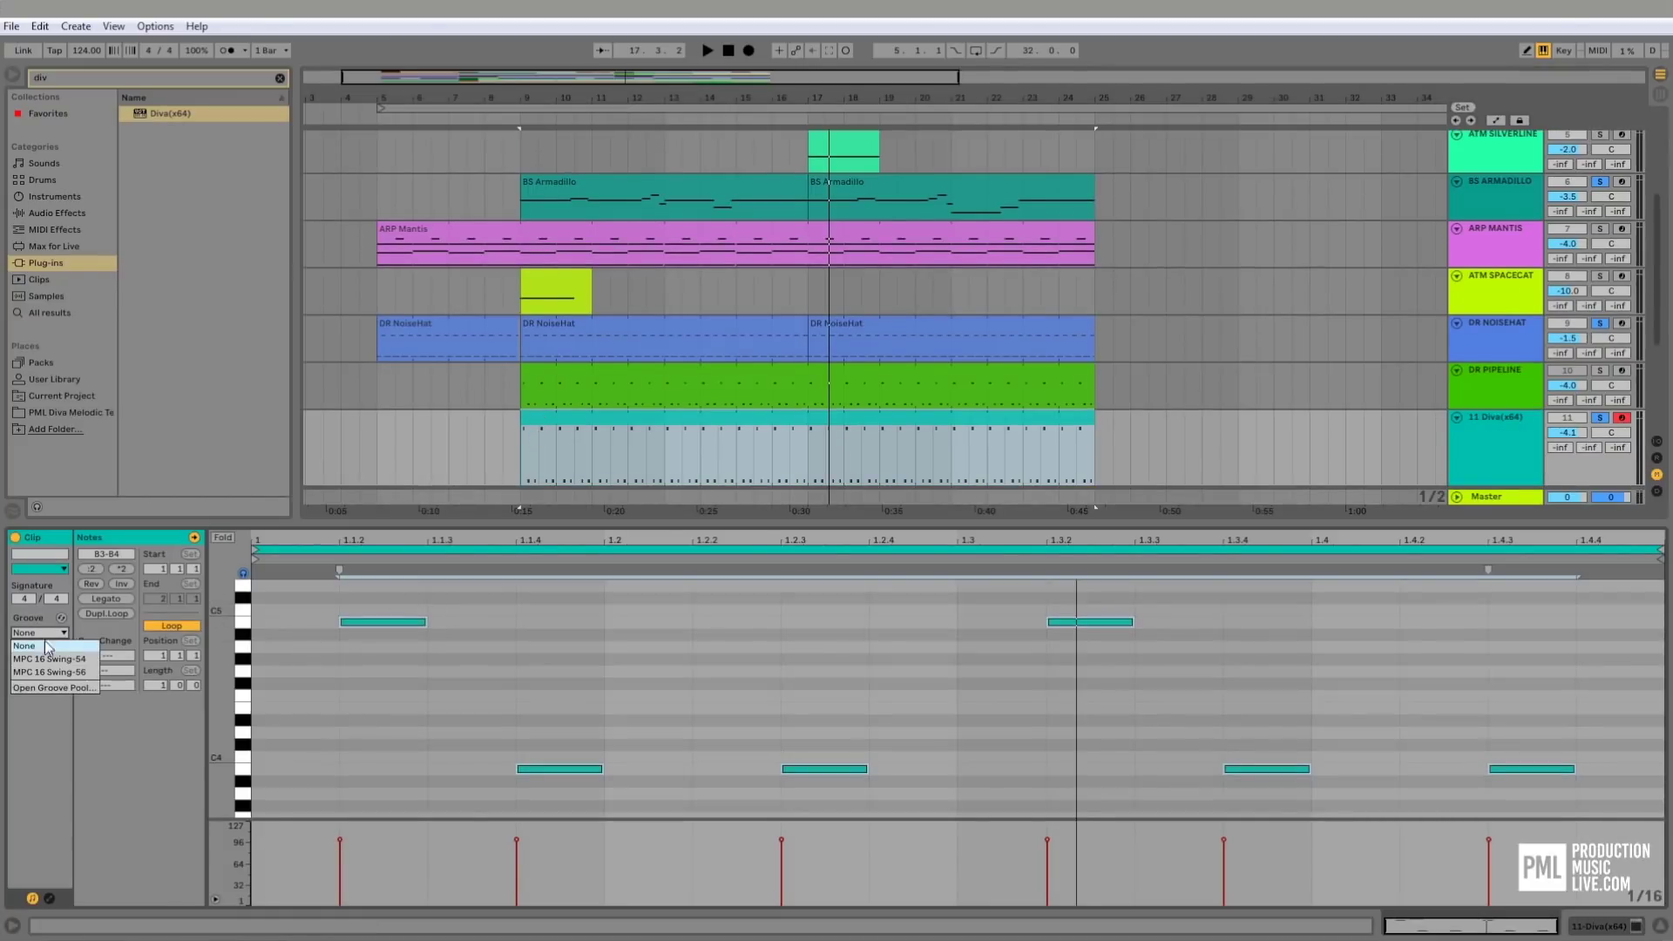
pyautogui.click(75, 660)
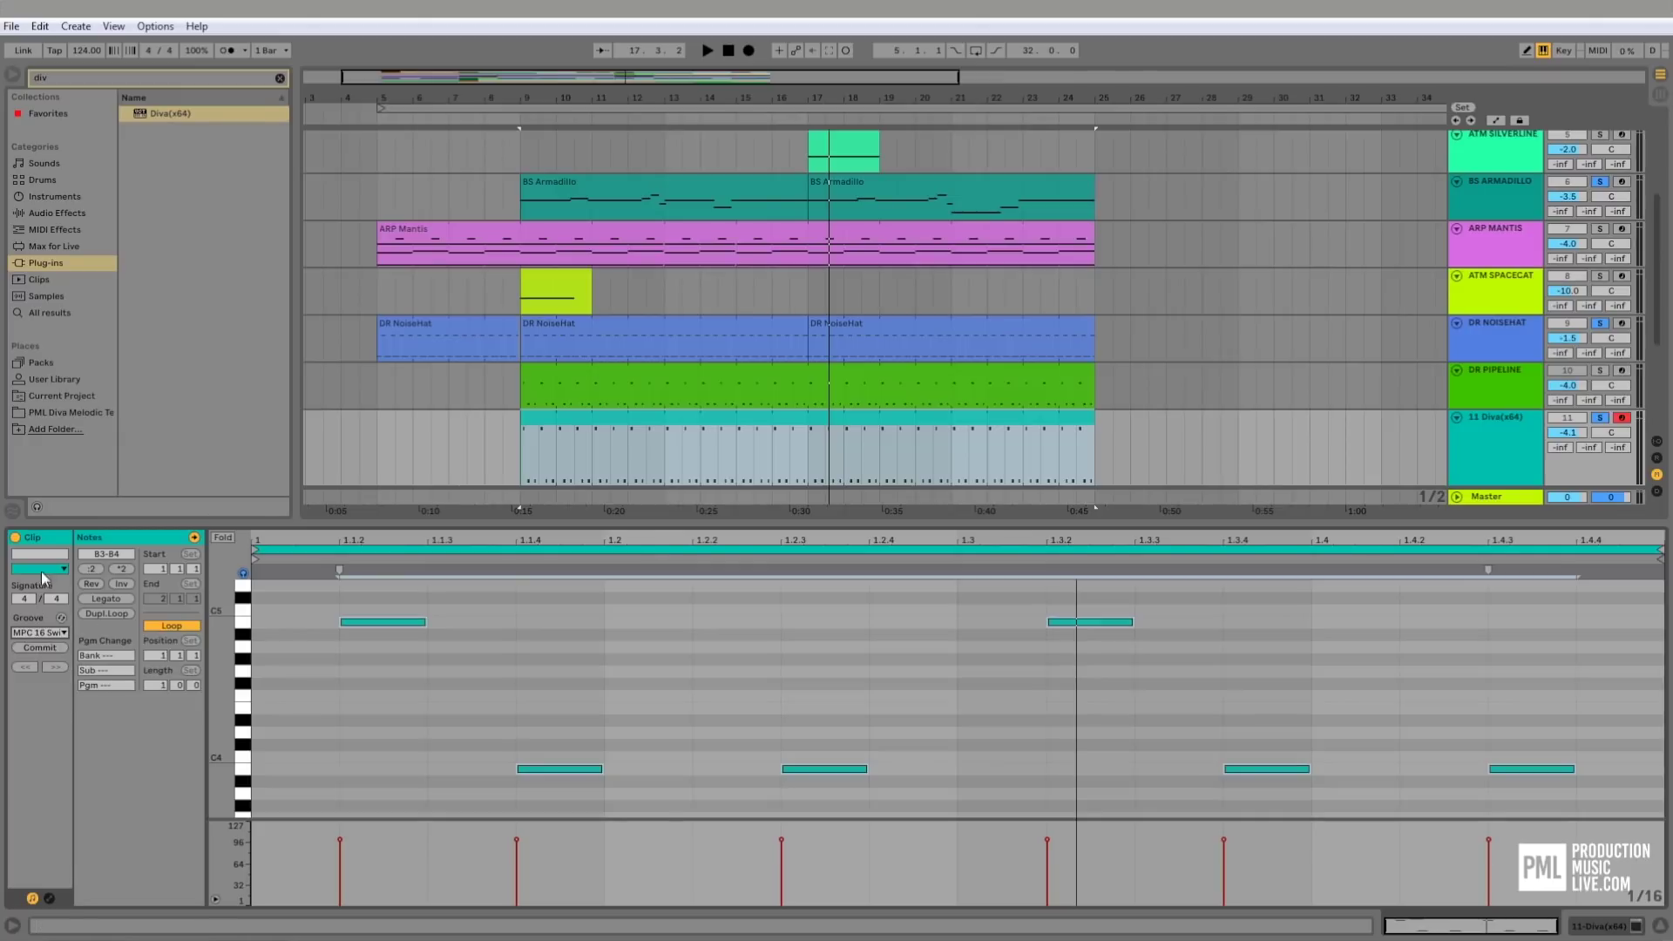
pyautogui.click(33, 633)
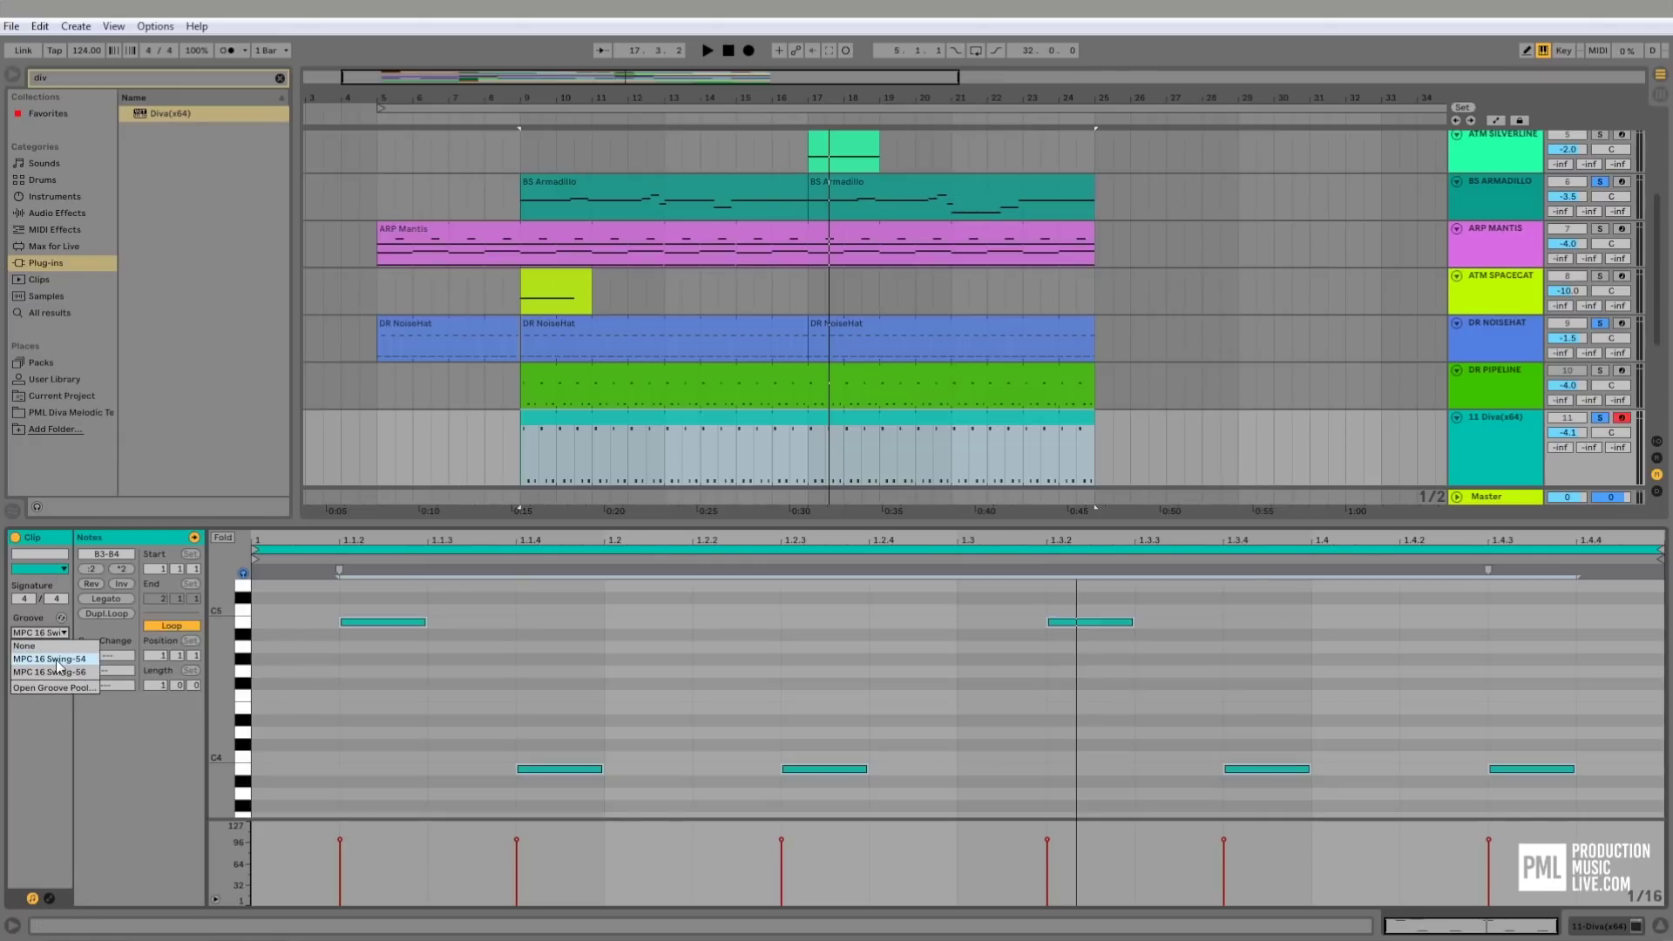
pyautogui.click(511, 439)
pyautogui.click(519, 438)
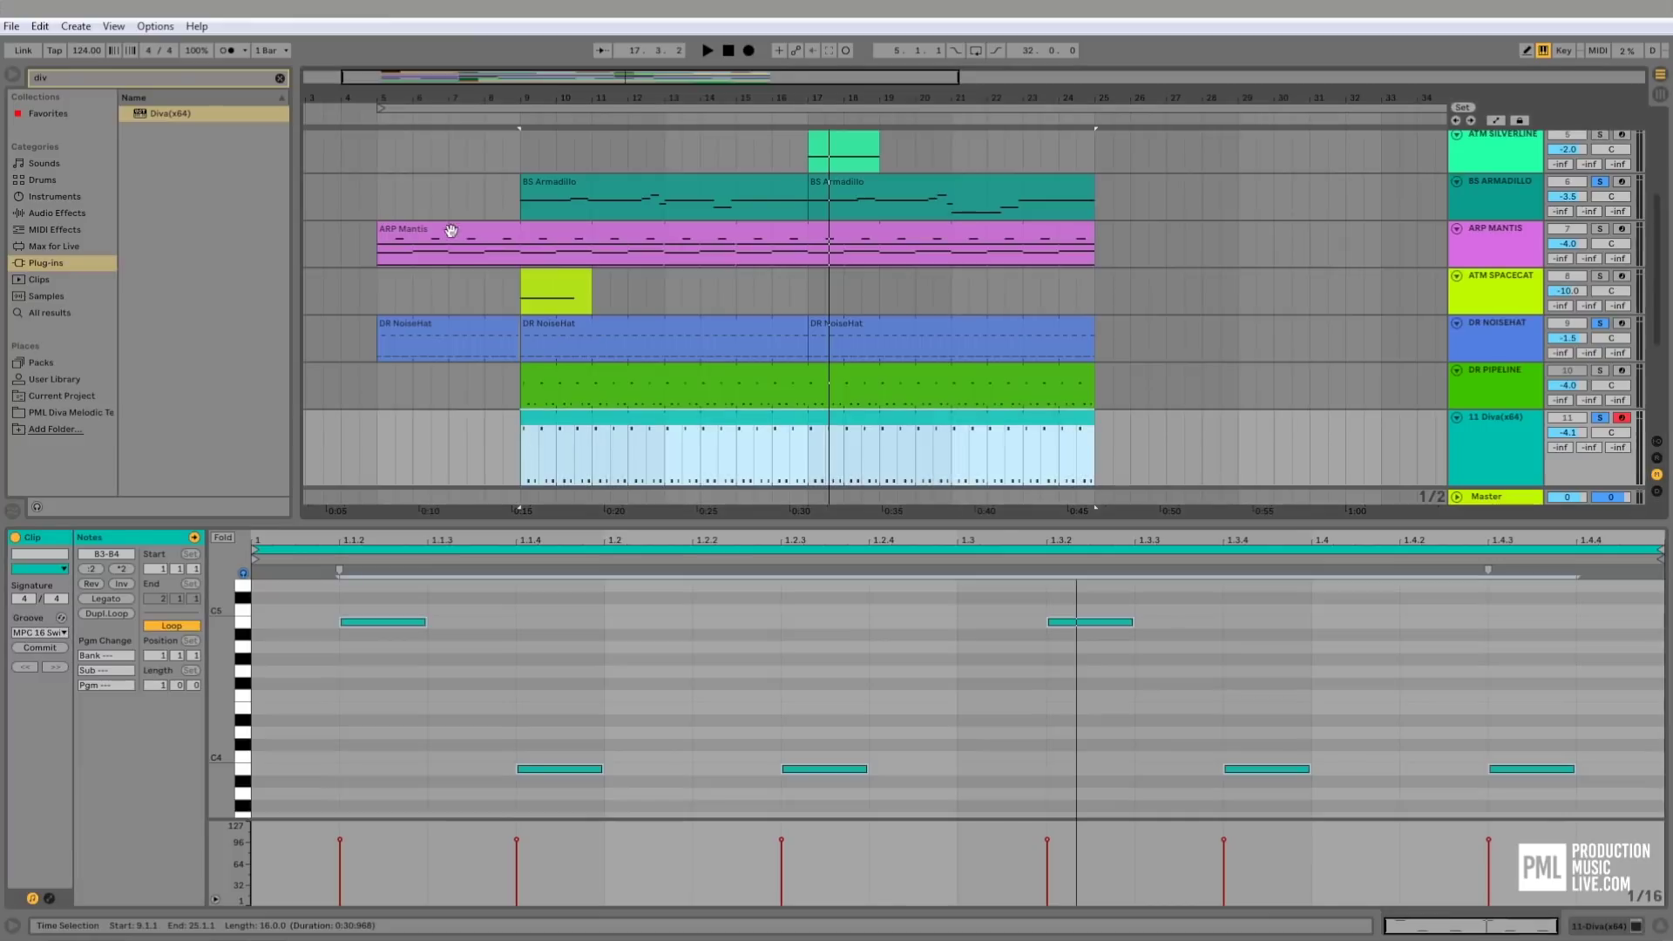
# - Play the arrangement from bar 9 to audition the Diva clip with its swing groove
pyautogui.click(519, 450)
pyautogui.press('space')
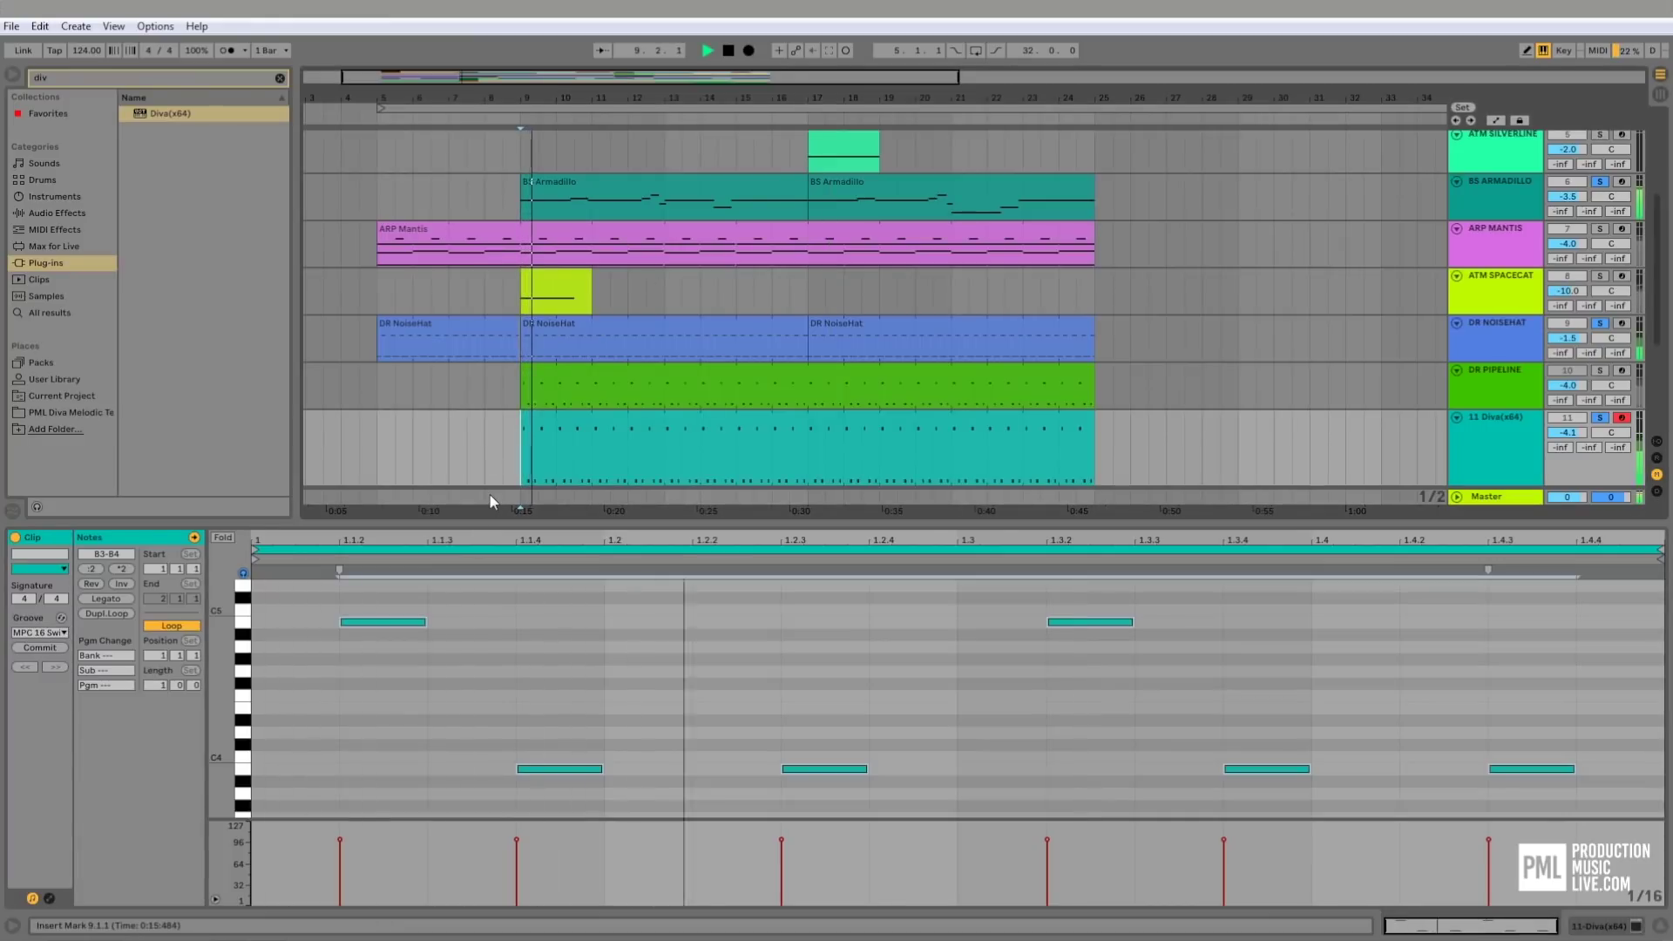
pyautogui.scroll(-1, 537, 359)
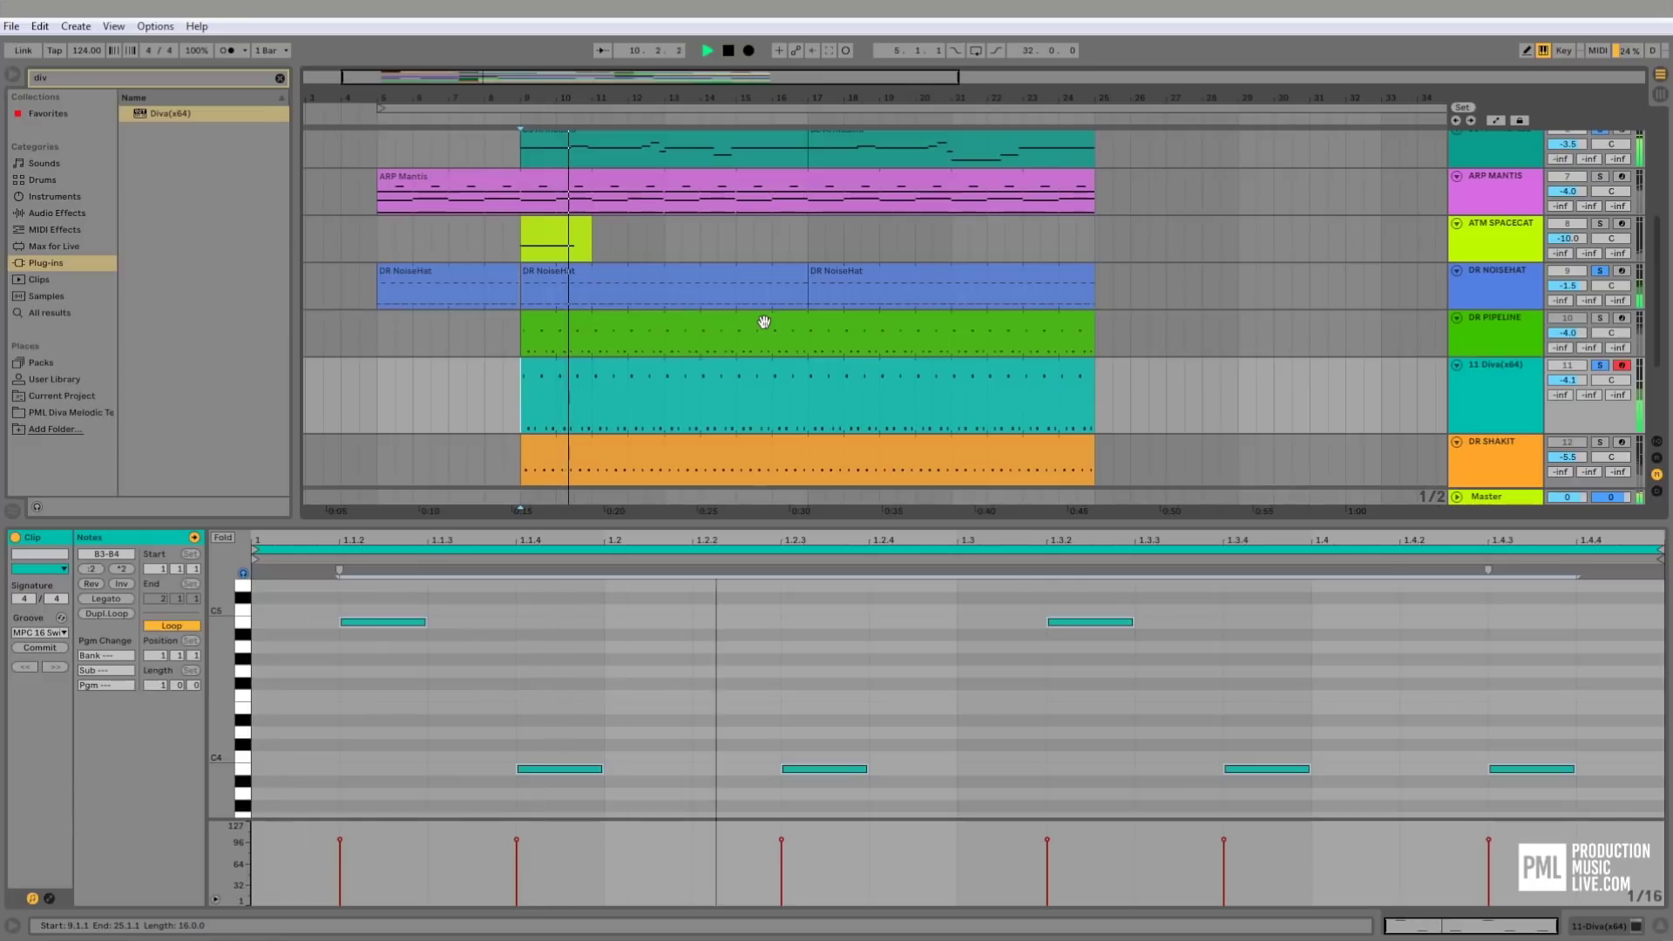
pyautogui.scroll(-2, 762, 321)
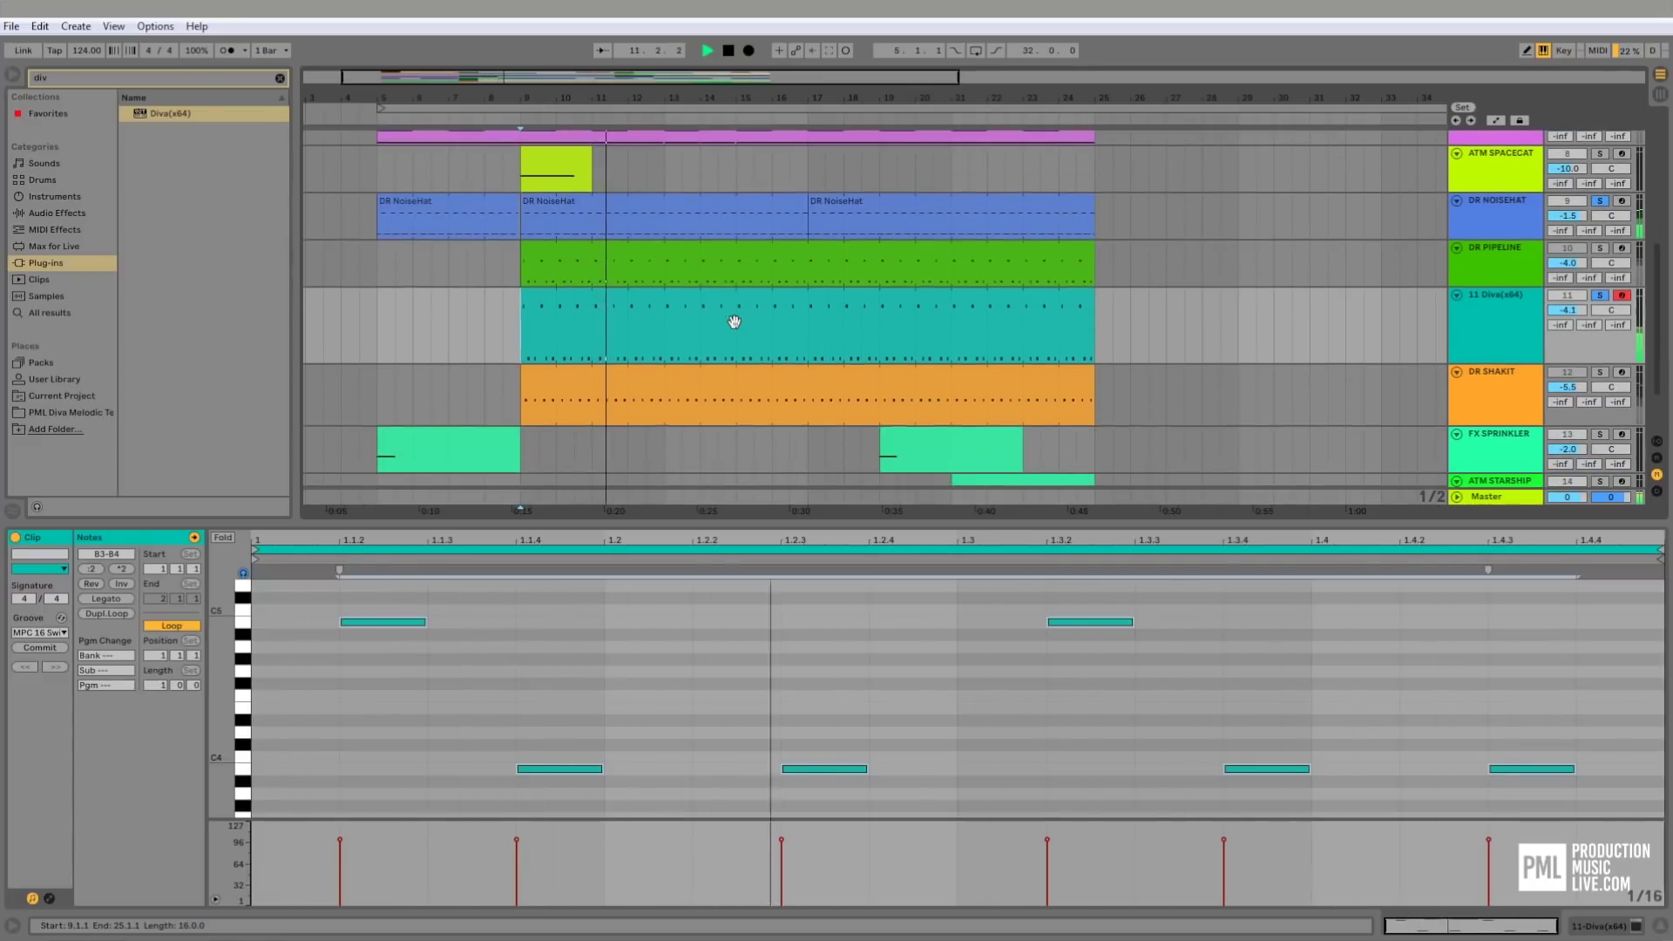
# - Stop the audition and rename the 11-Diva track to DR TOM
pyautogui.scroll(-1, 735, 322)
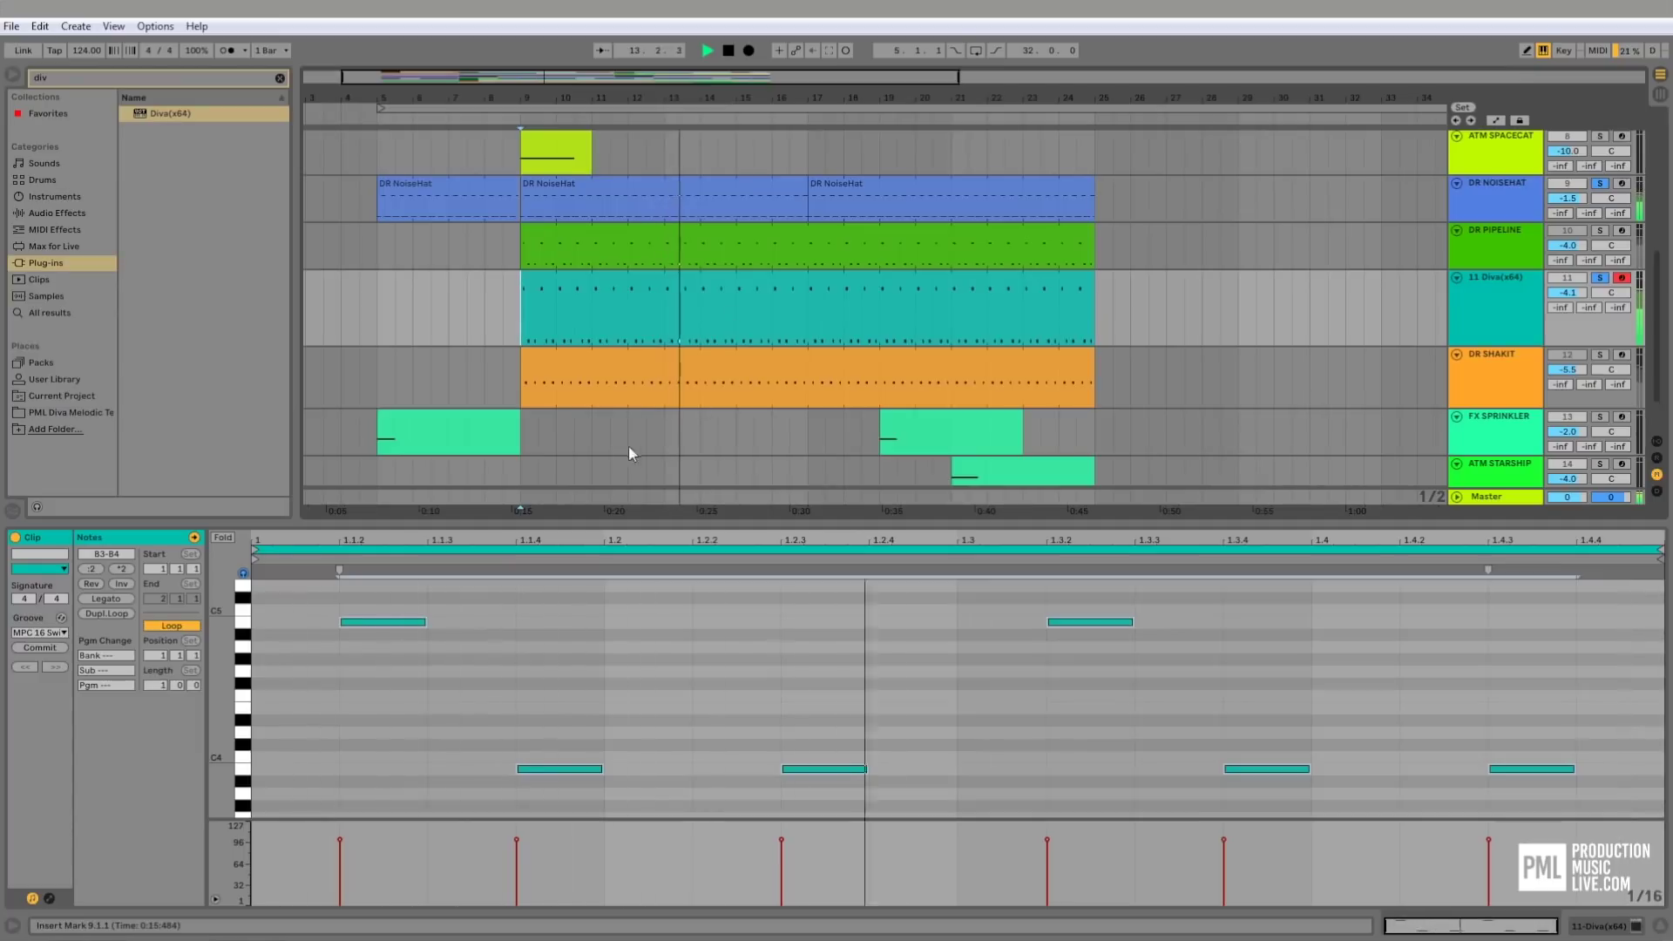
pyautogui.click(821, 280)
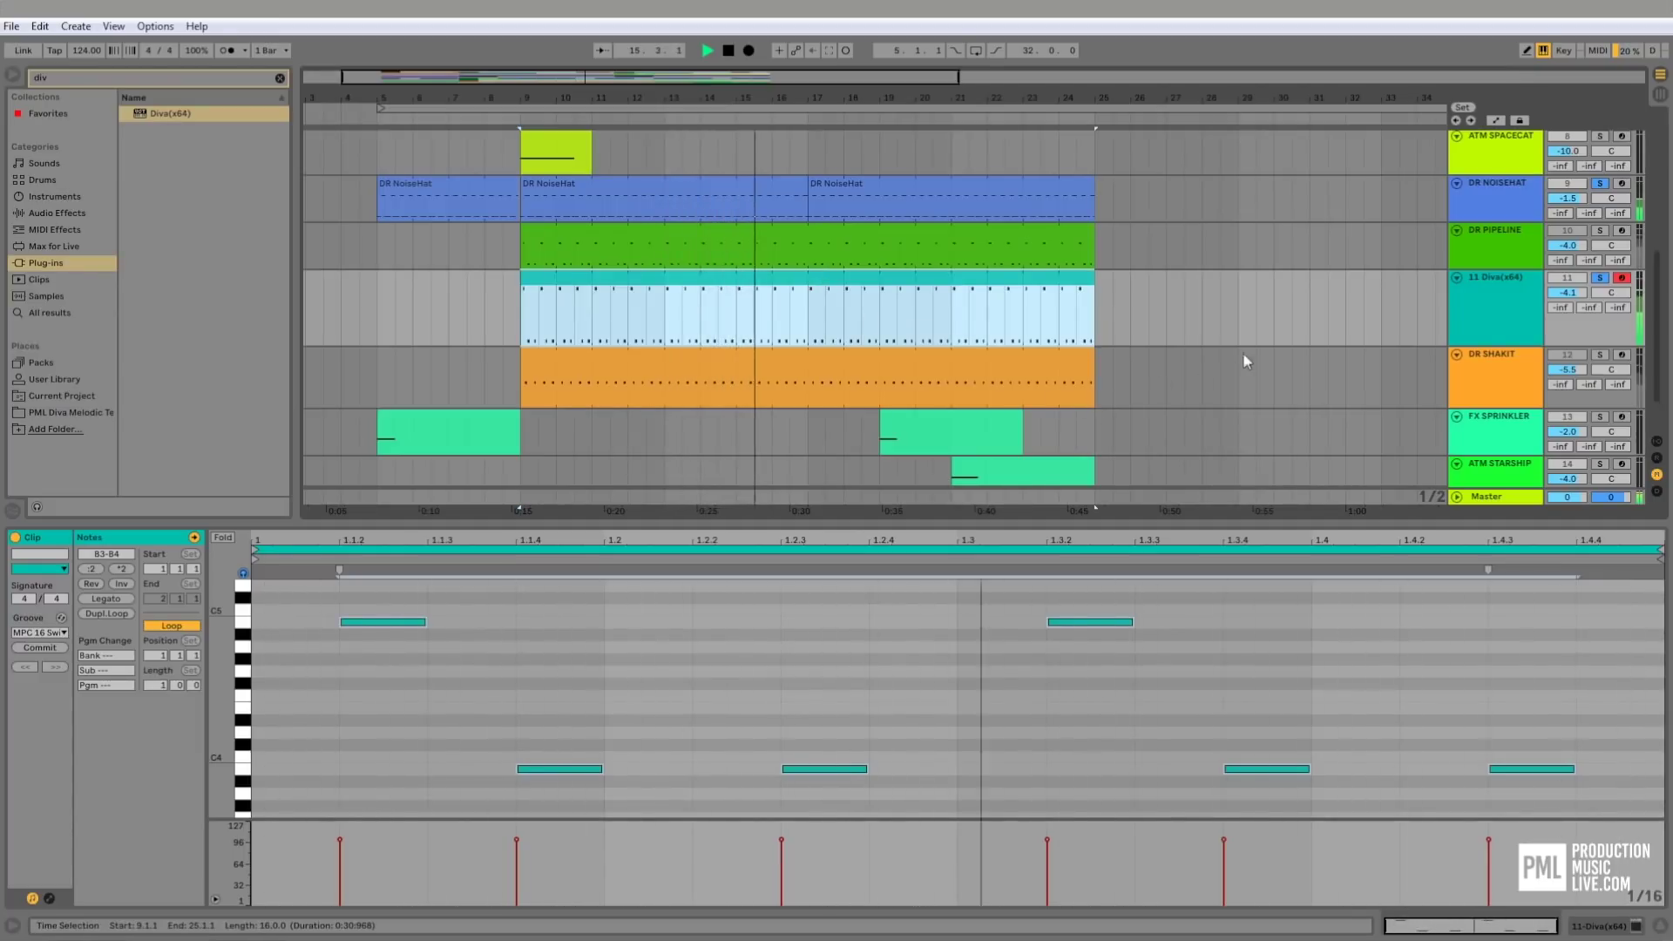
pyautogui.click(1499, 284)
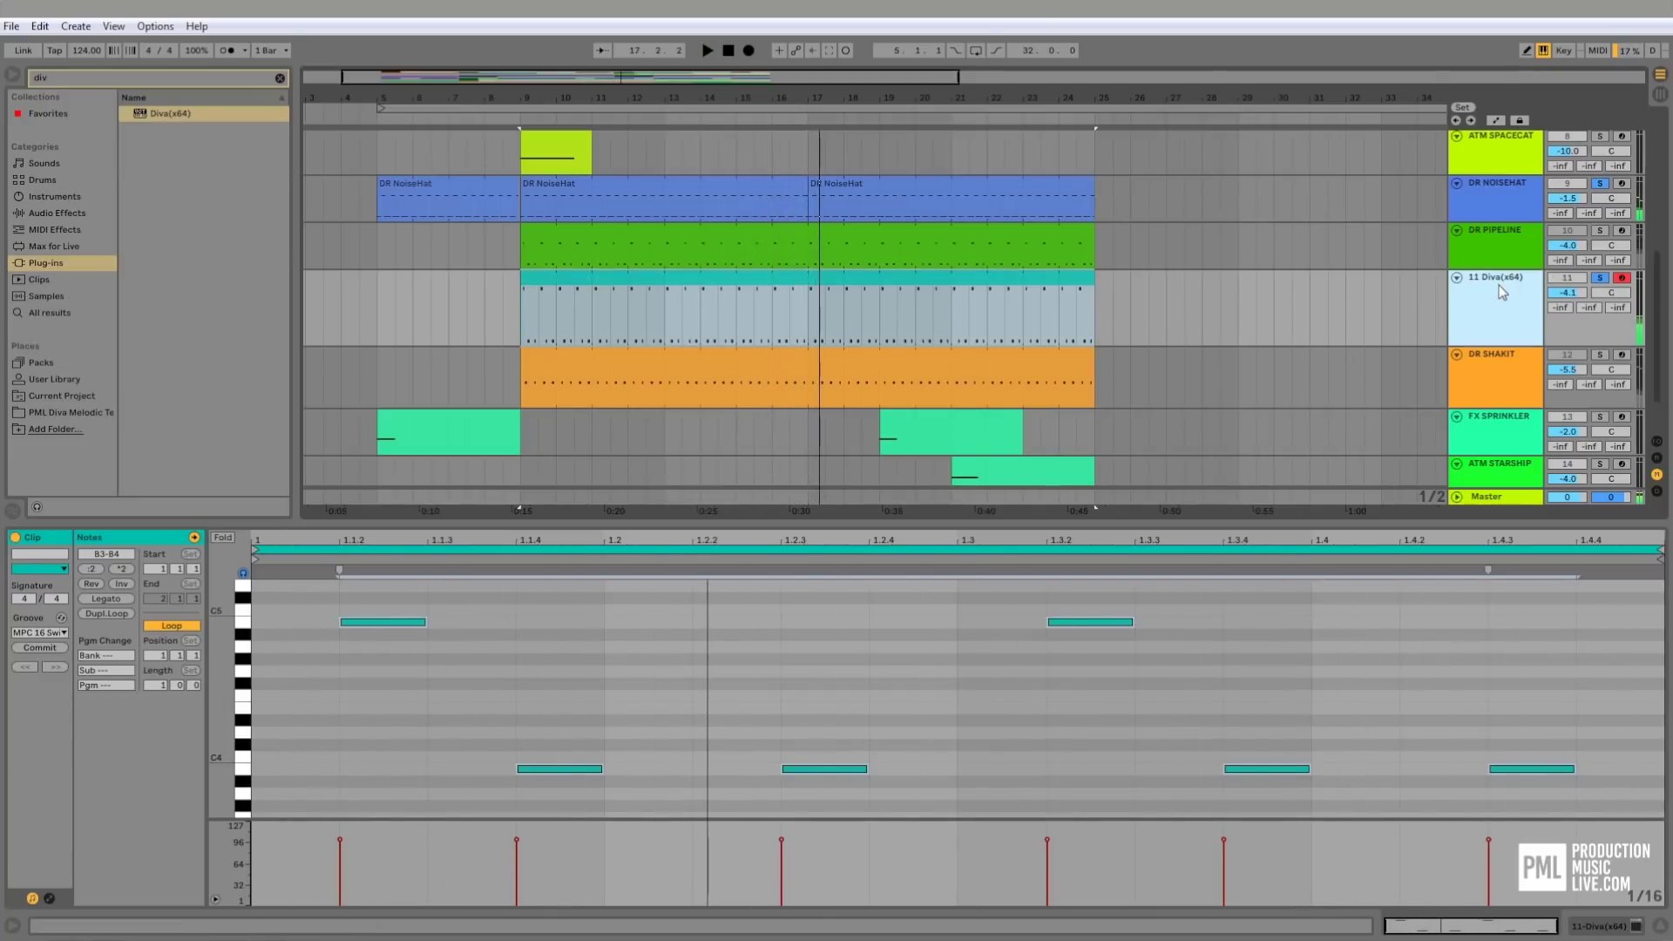
pyautogui.write('DR TOM')
pyautogui.press('Return')
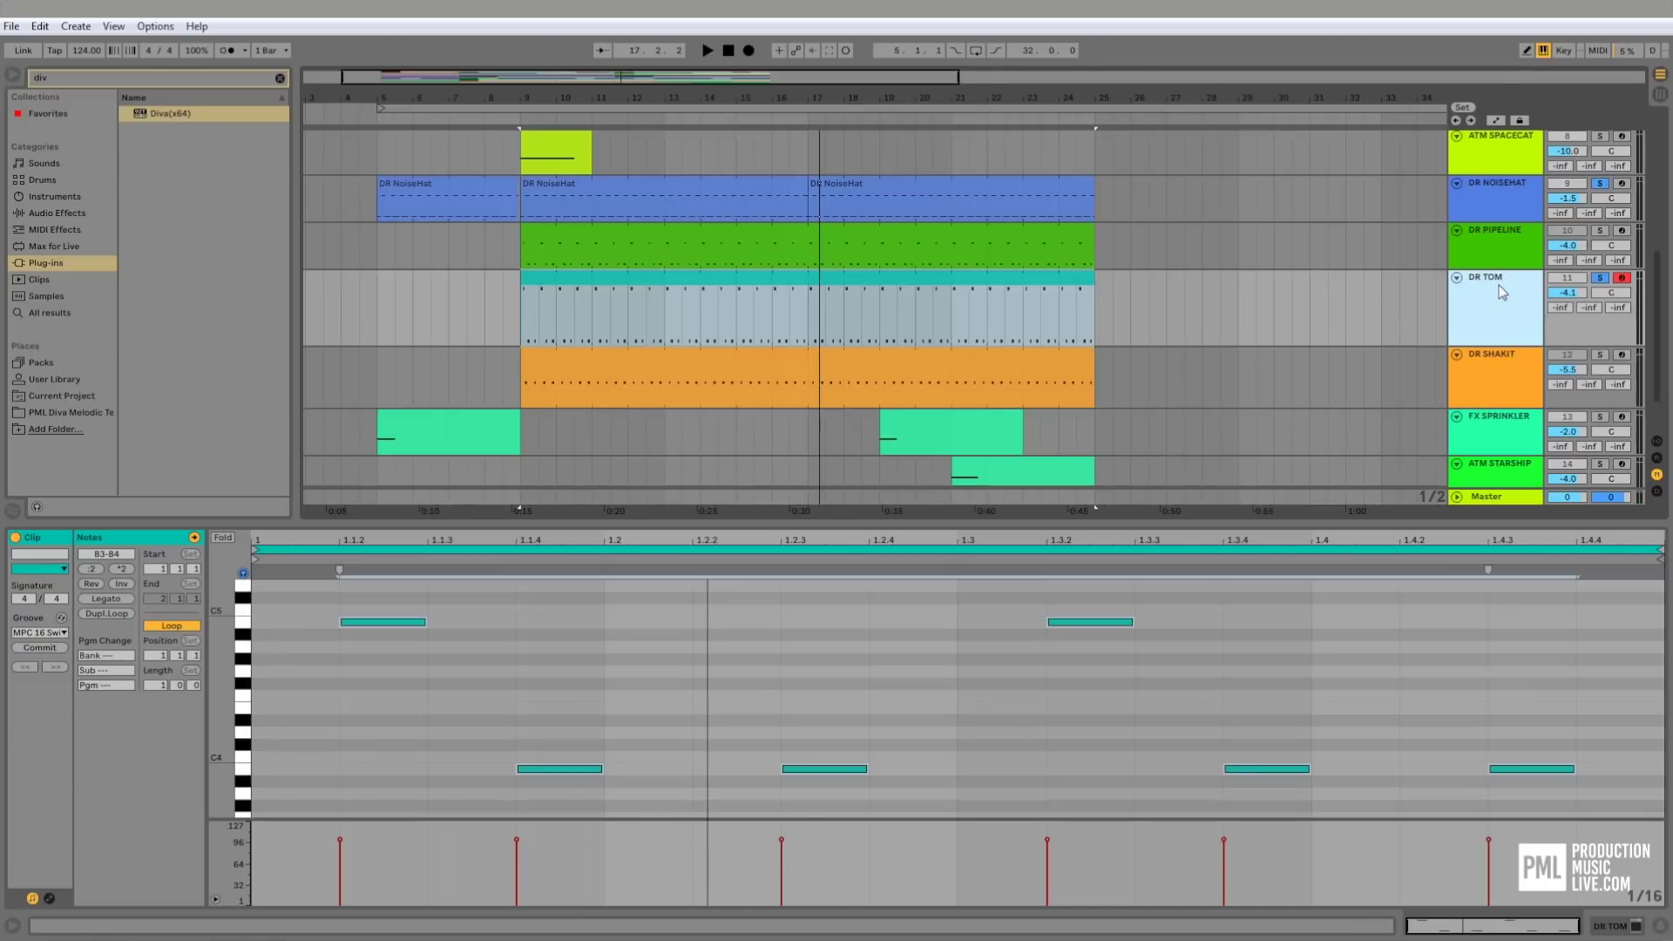
pyautogui.click(525, 313)
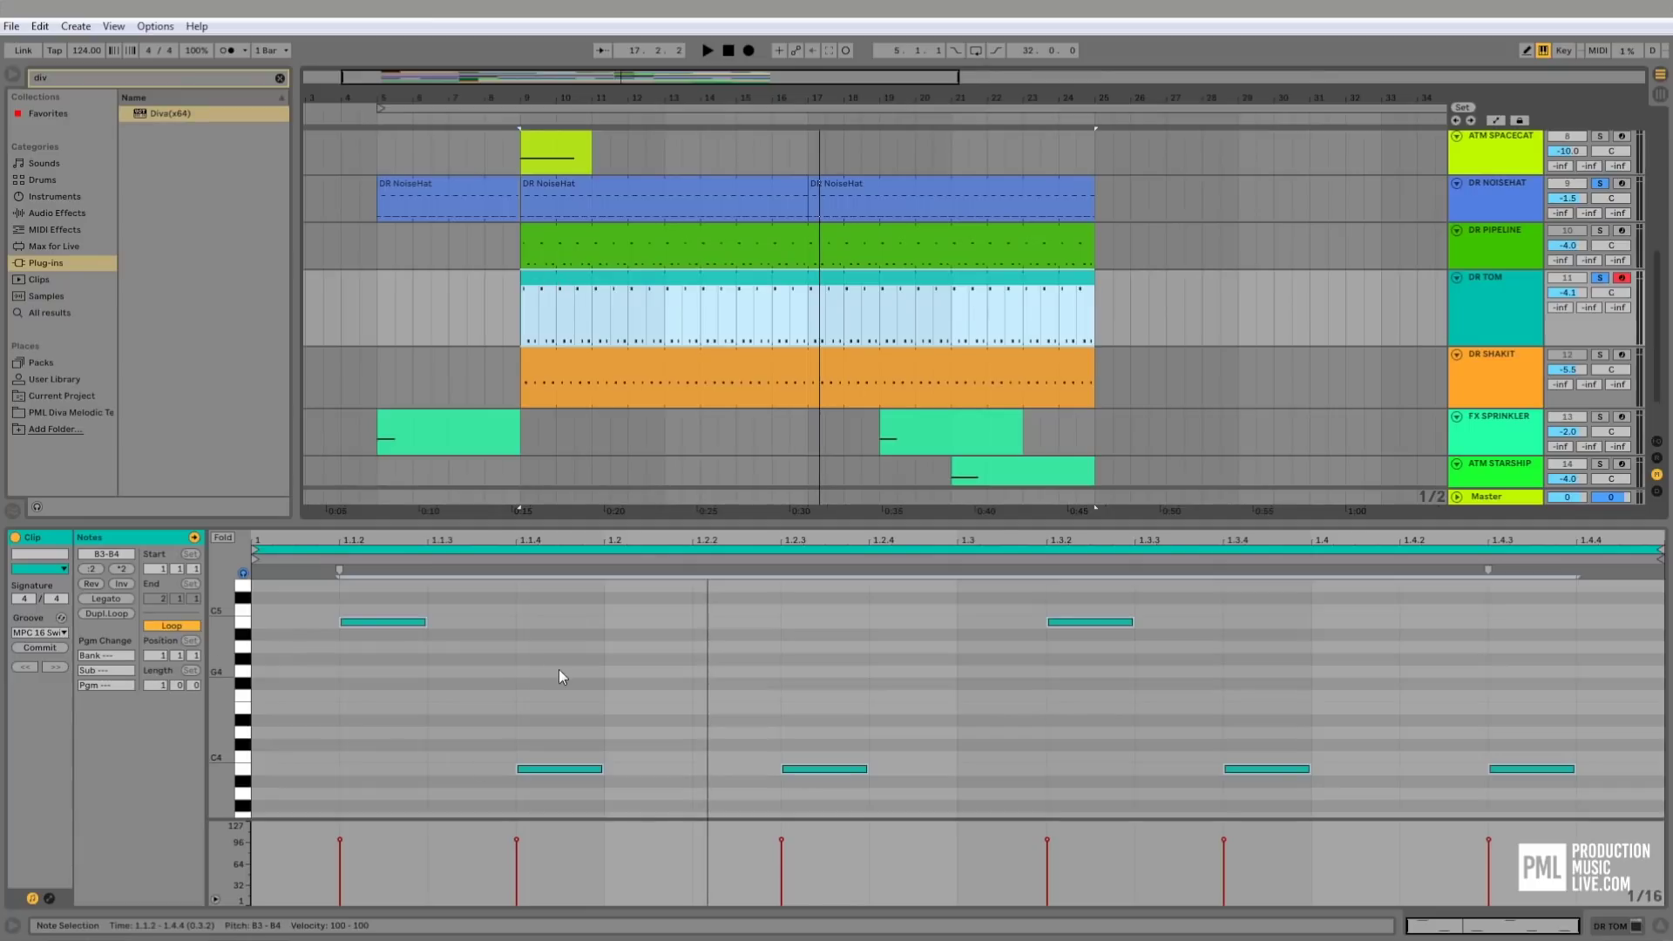
pyautogui.click(683, 717)
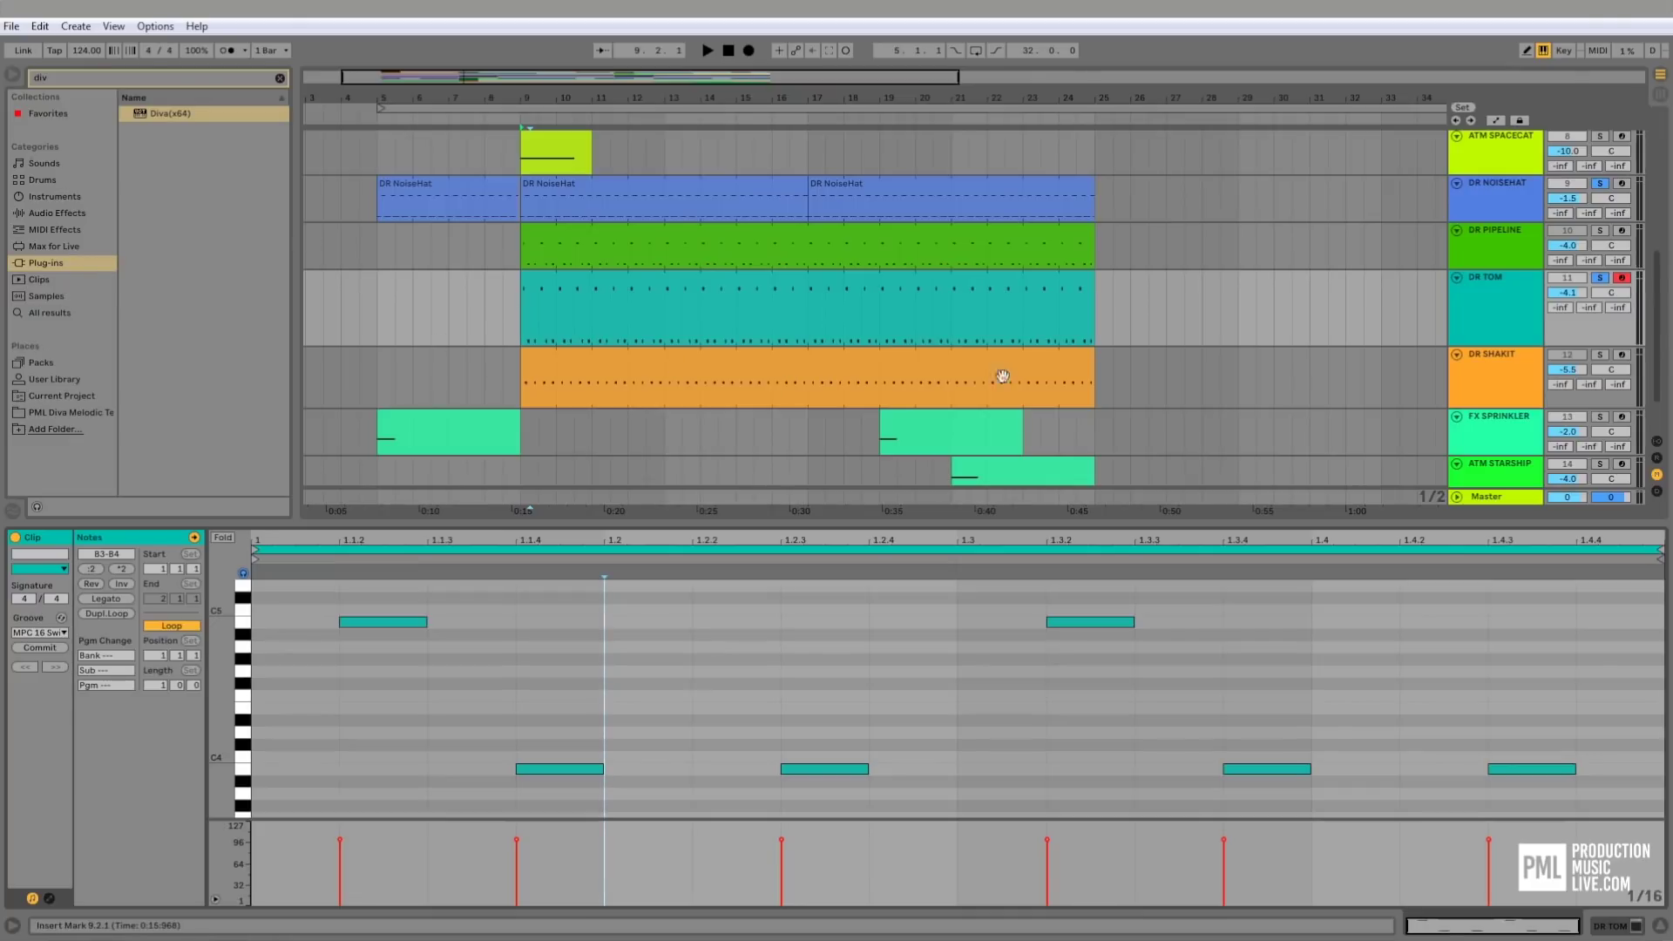
# - Insert a MIDI track below DR SHAKIT, load the Diva plug-in onto it and close the instrument window
pyautogui.click(1495, 361)
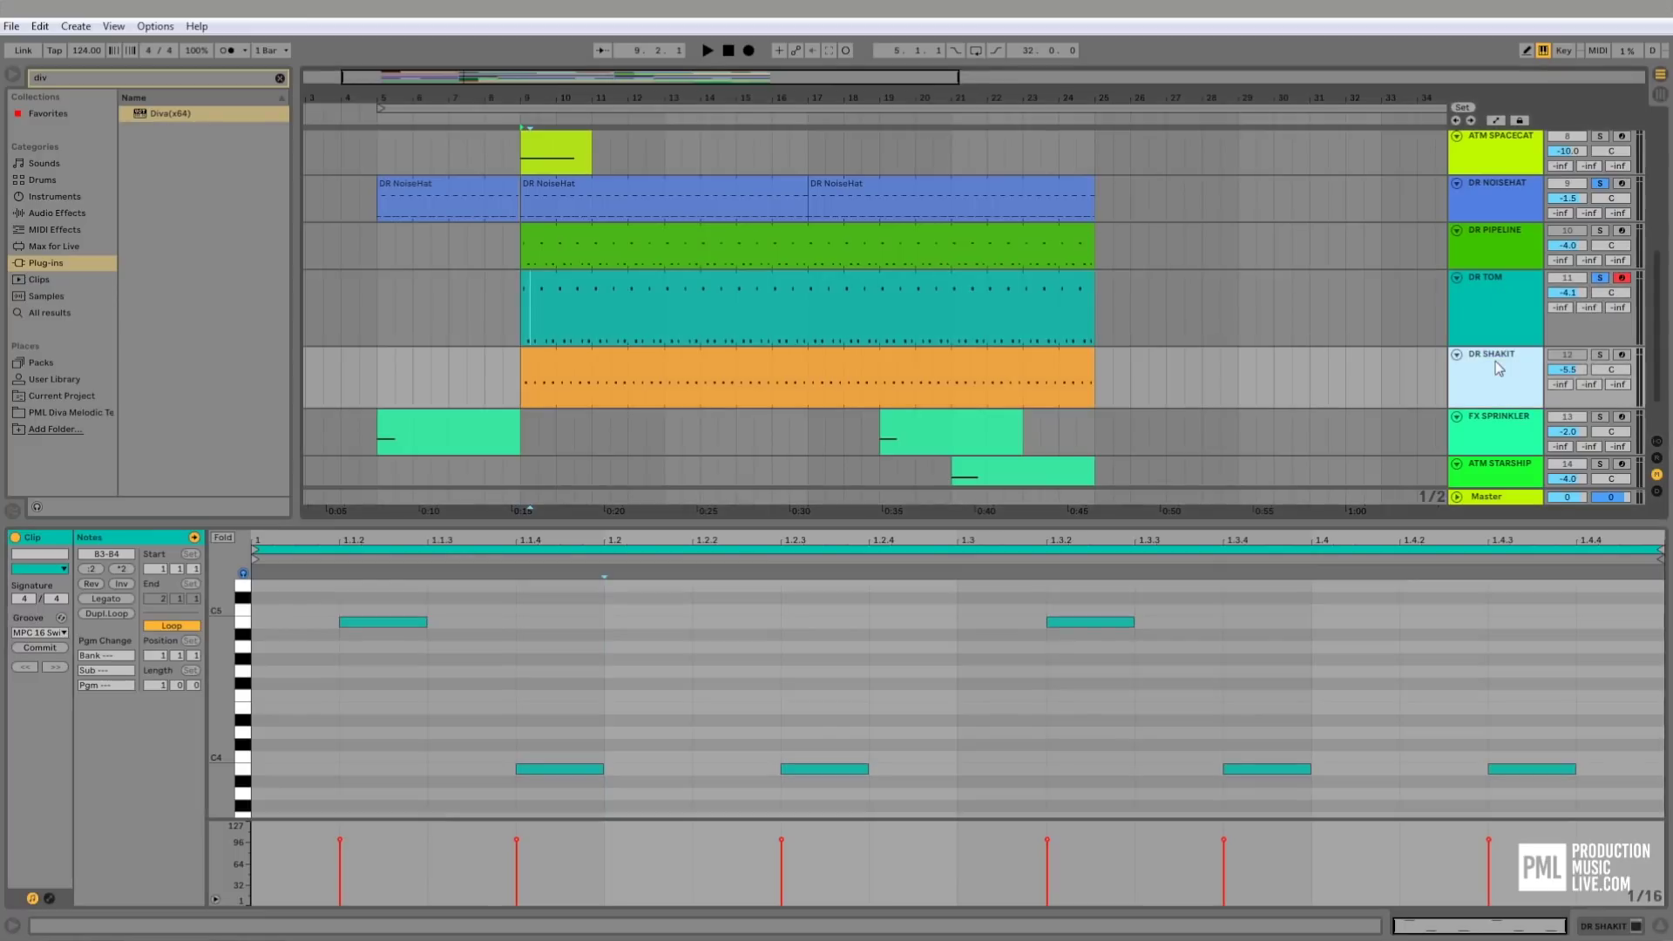
pyautogui.scroll(-1, 1499, 359)
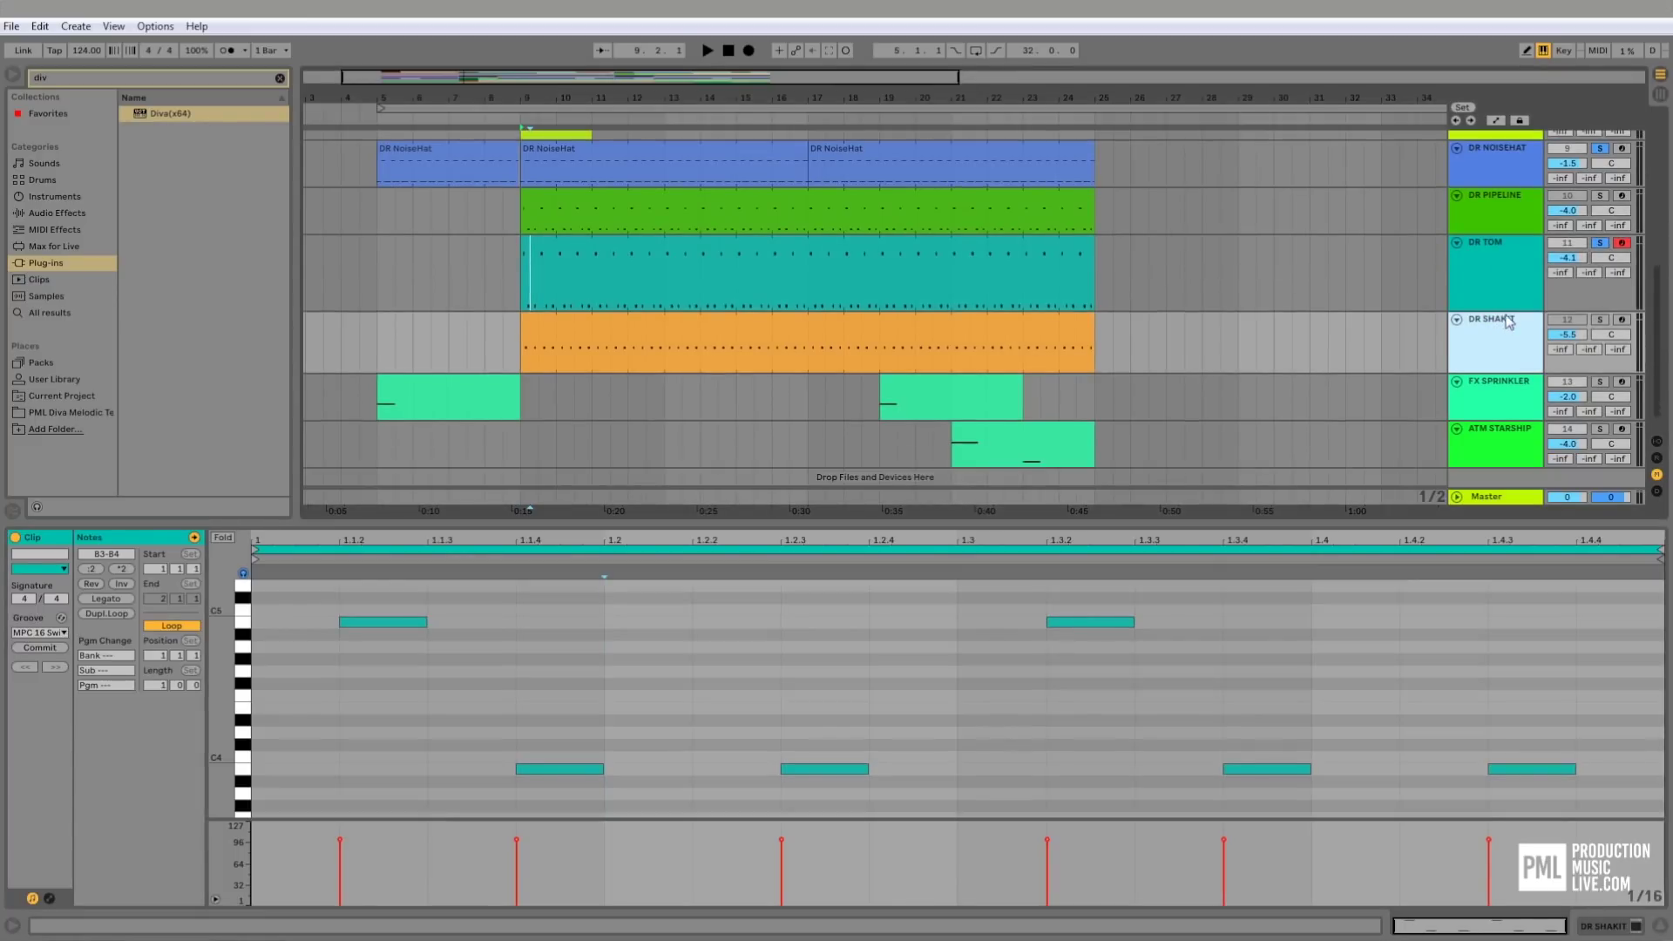
pyautogui.rightClick(1499, 326)
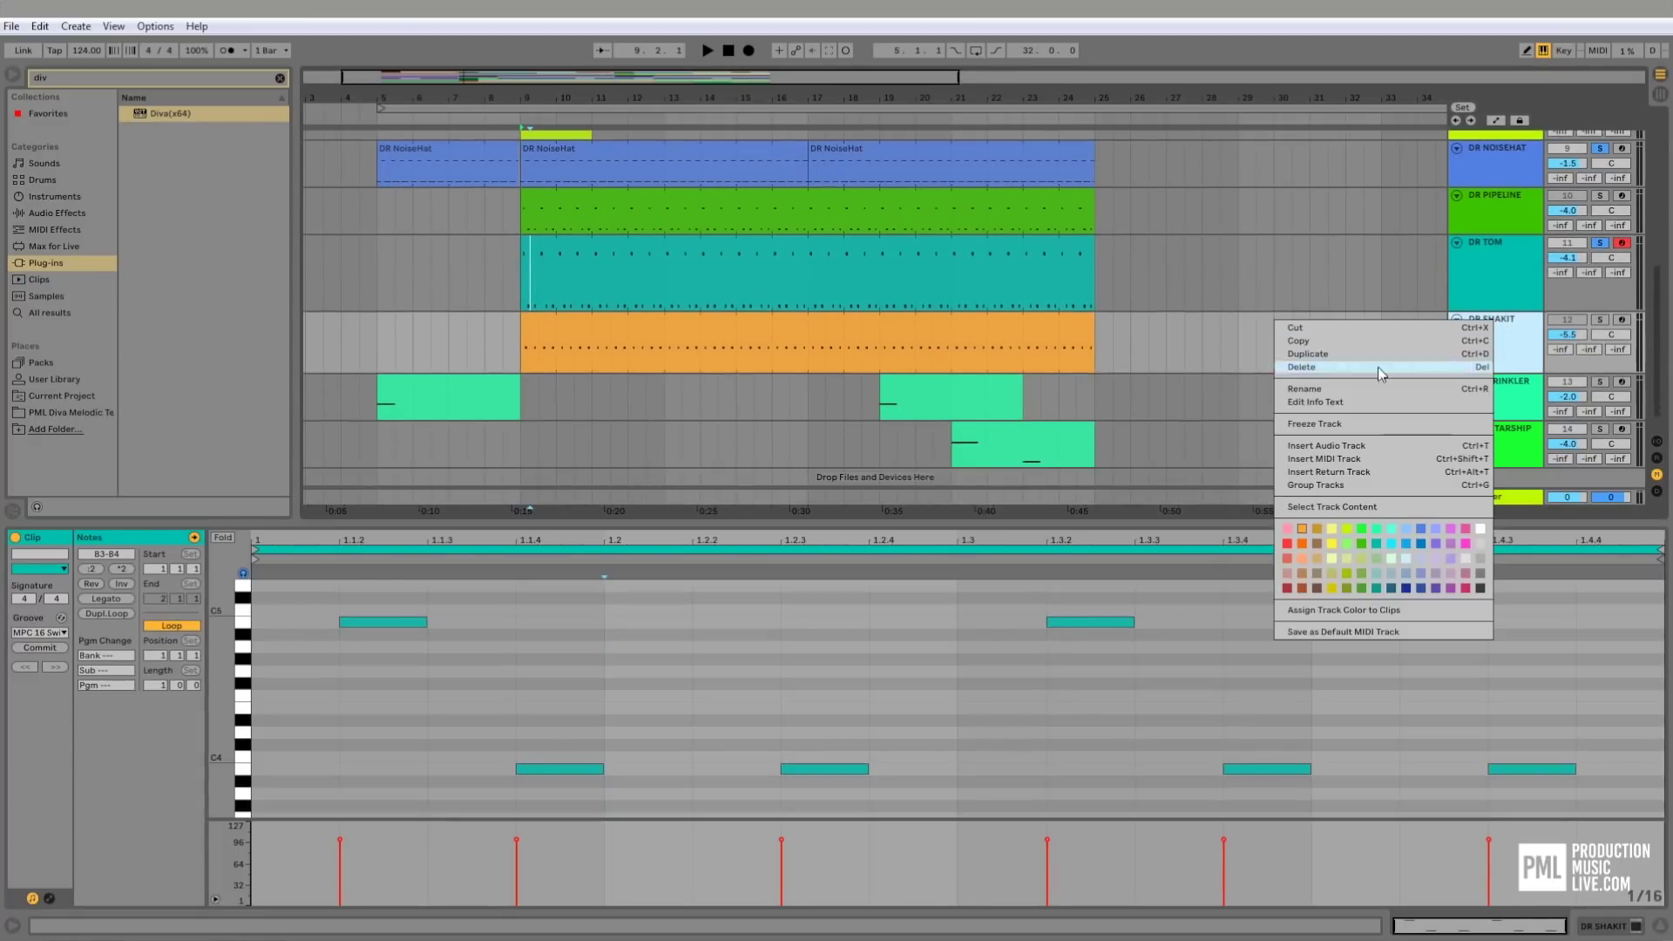
pyautogui.click(1358, 462)
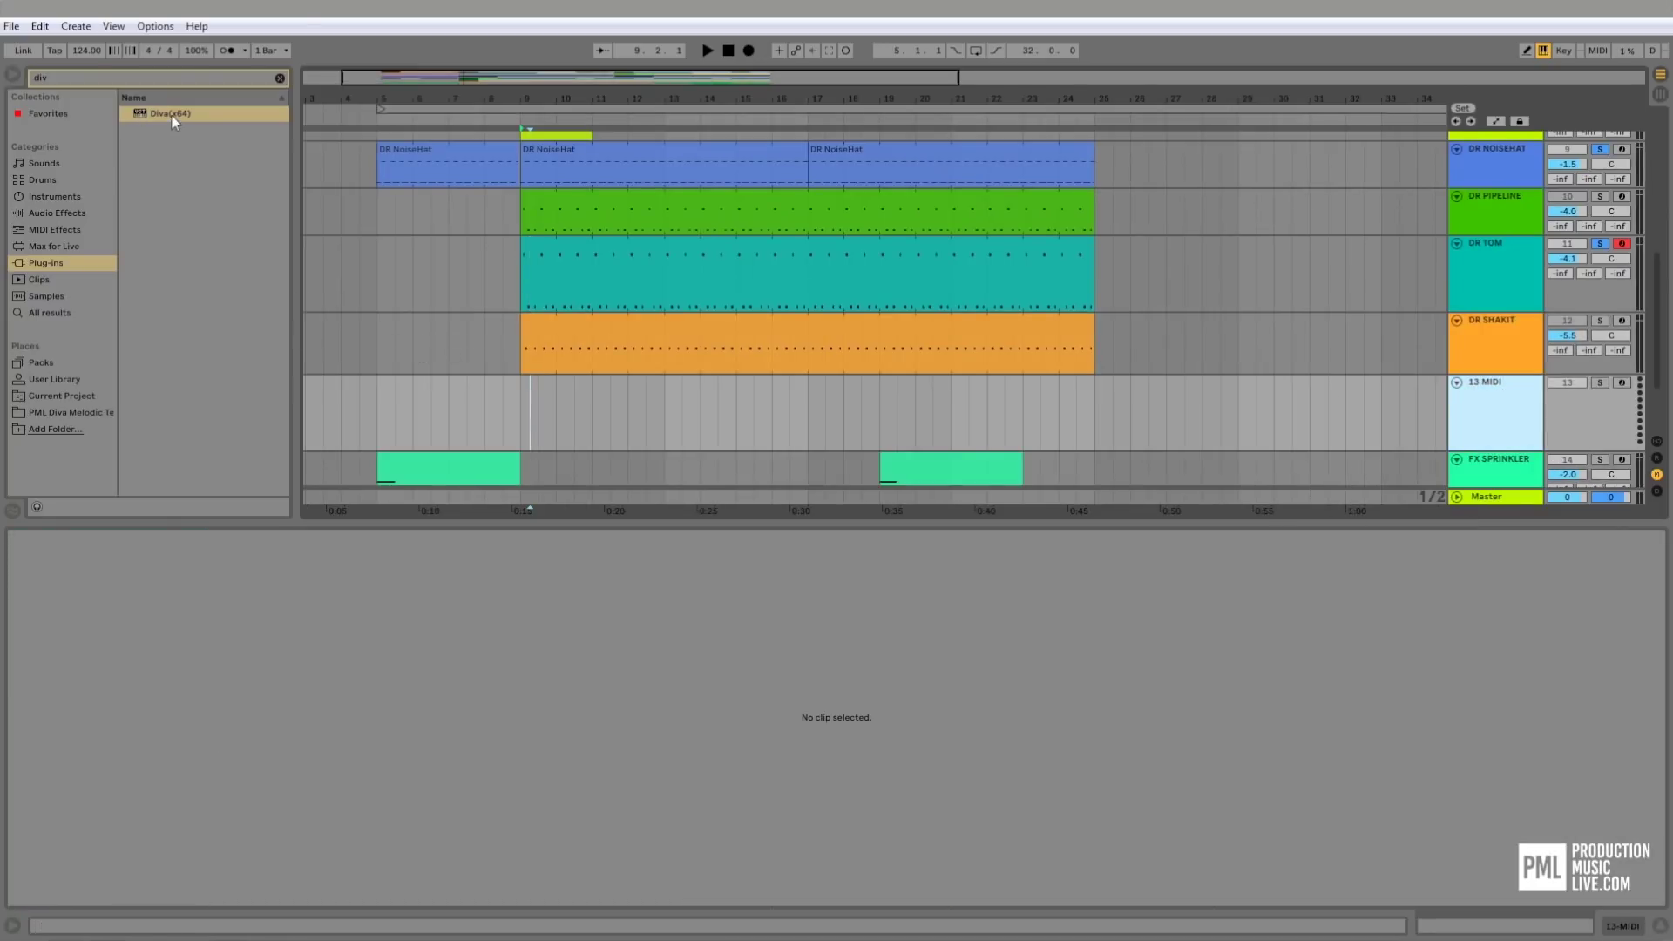
pyautogui.moveTo(174, 122); pyautogui.dragTo(450, 359)
pyautogui.moveTo(570, 405); pyautogui.dragTo(571, 405)
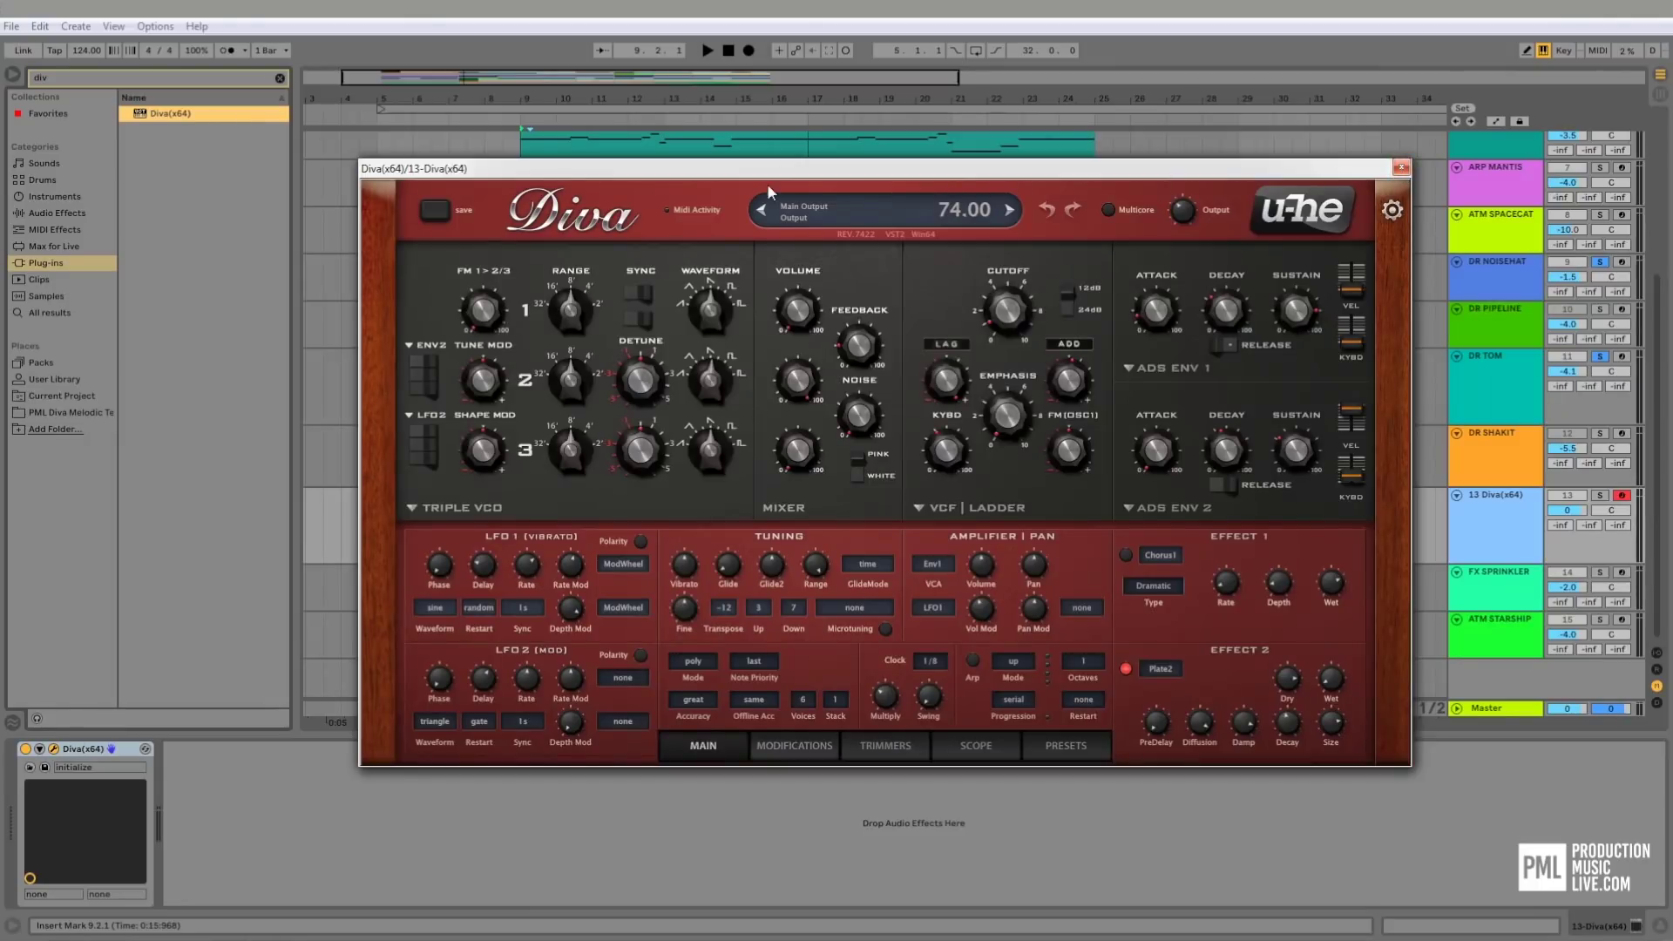
pyautogui.click(1401, 168)
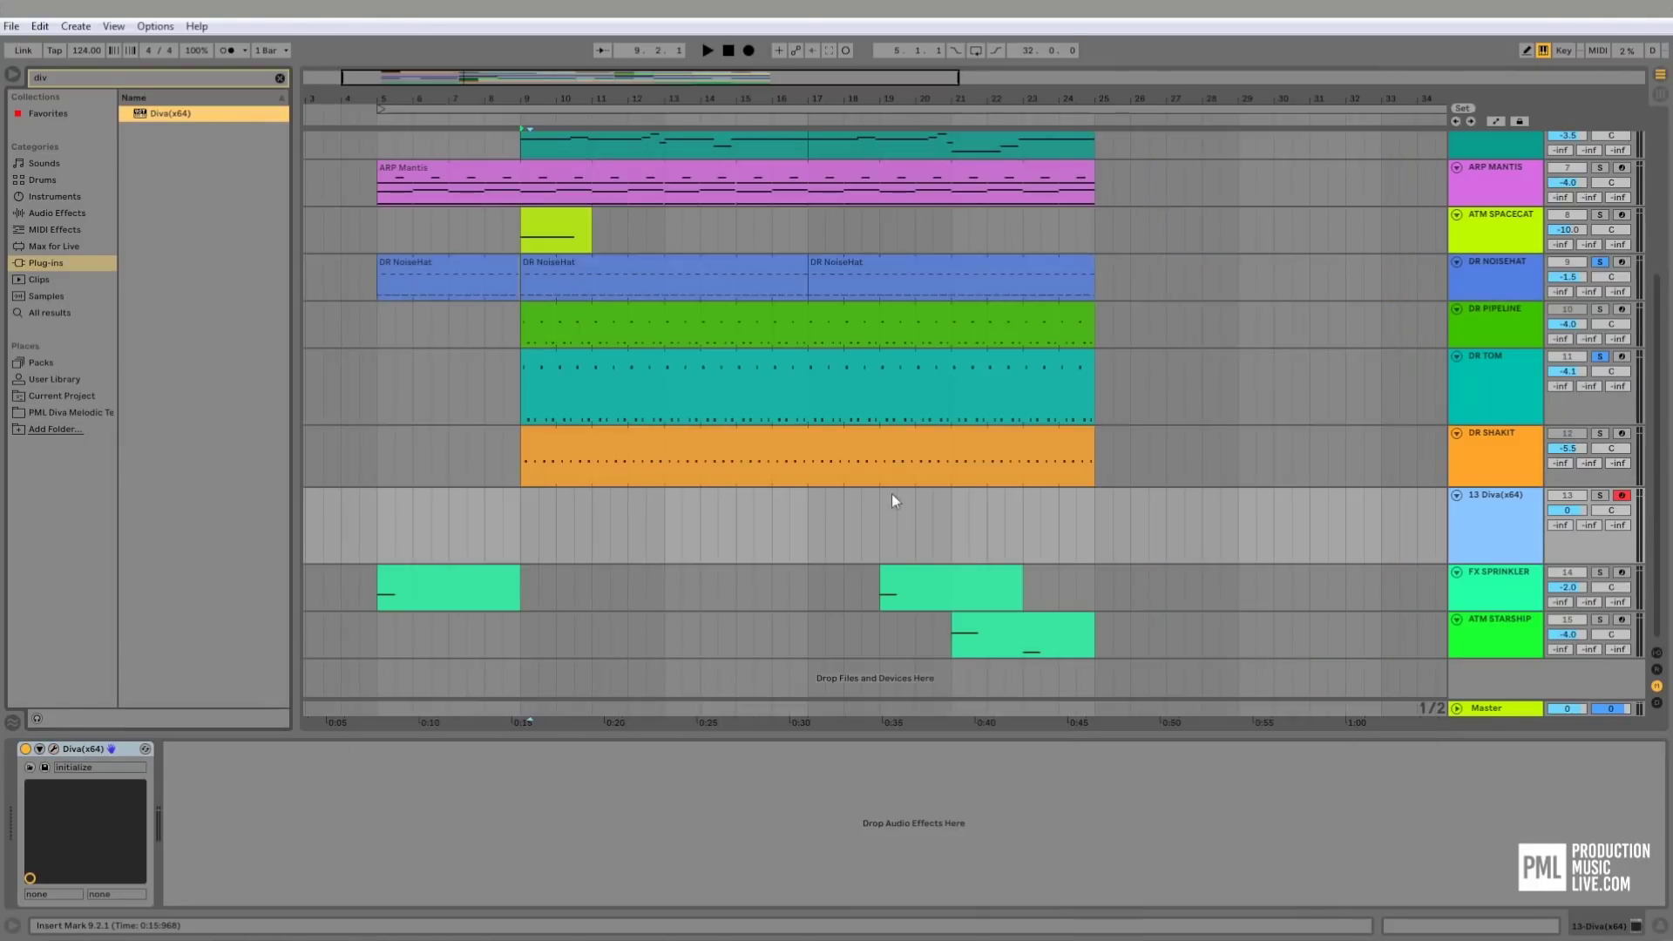
# - Copy the DR SHAKIT clips from bars 9 to 25 onto the new Diva track and solo that track
pyautogui.moveTo(572, 451); pyautogui.dragTo(578, 521)
pyautogui.doubleClick(560, 501)
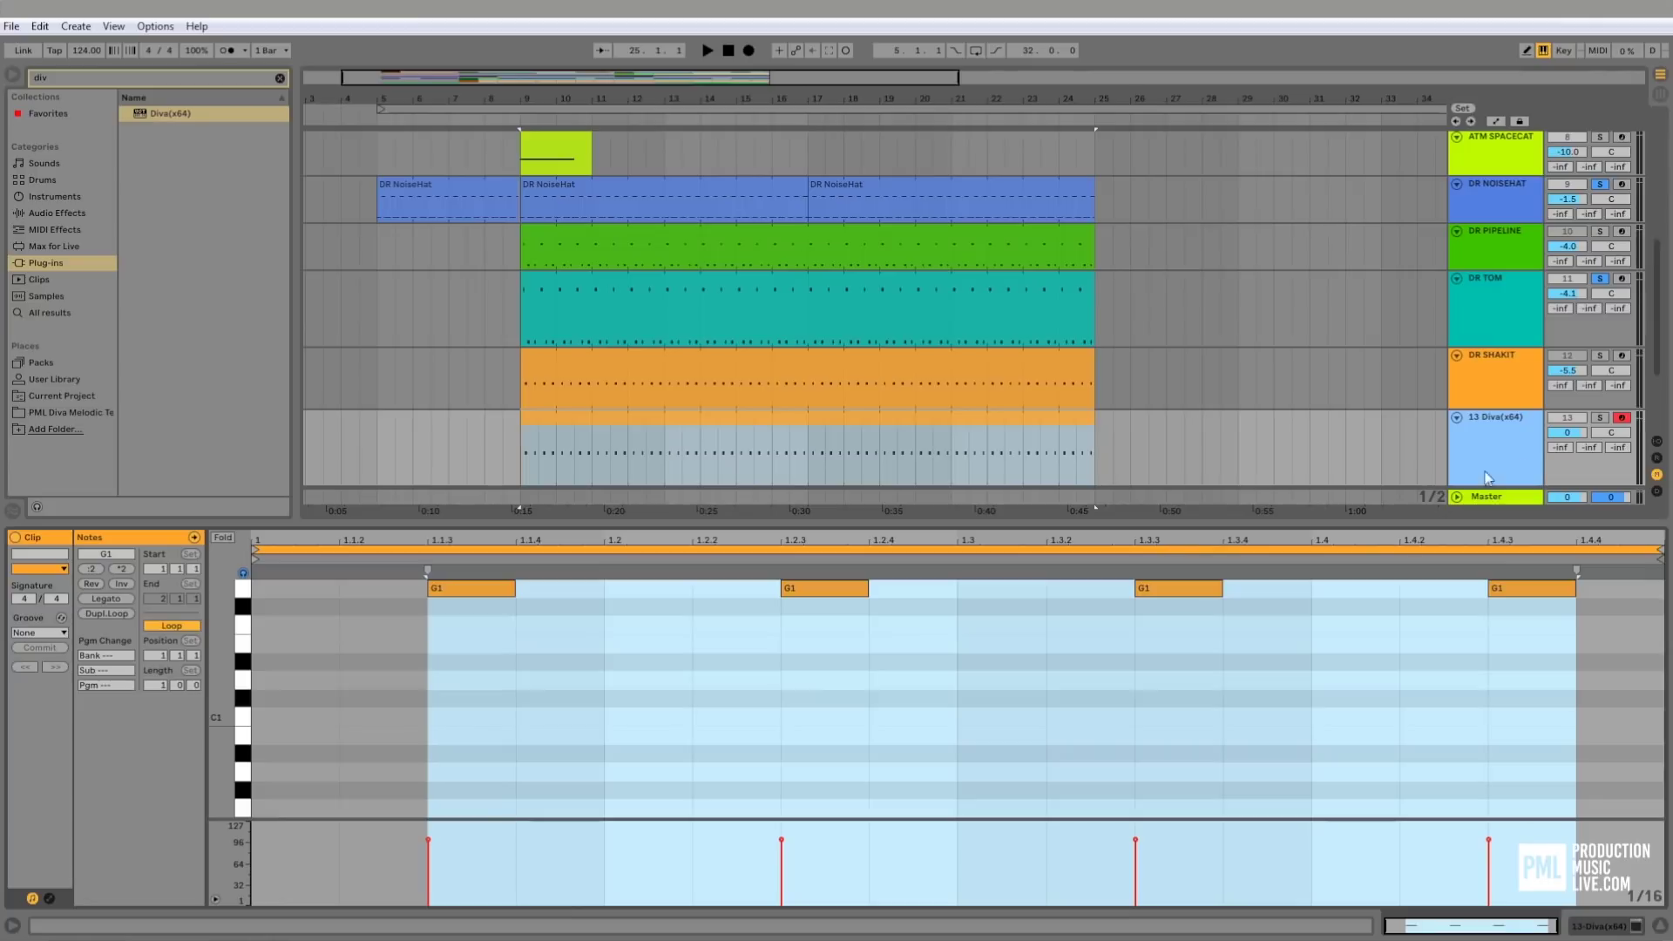
pyautogui.click(1509, 416)
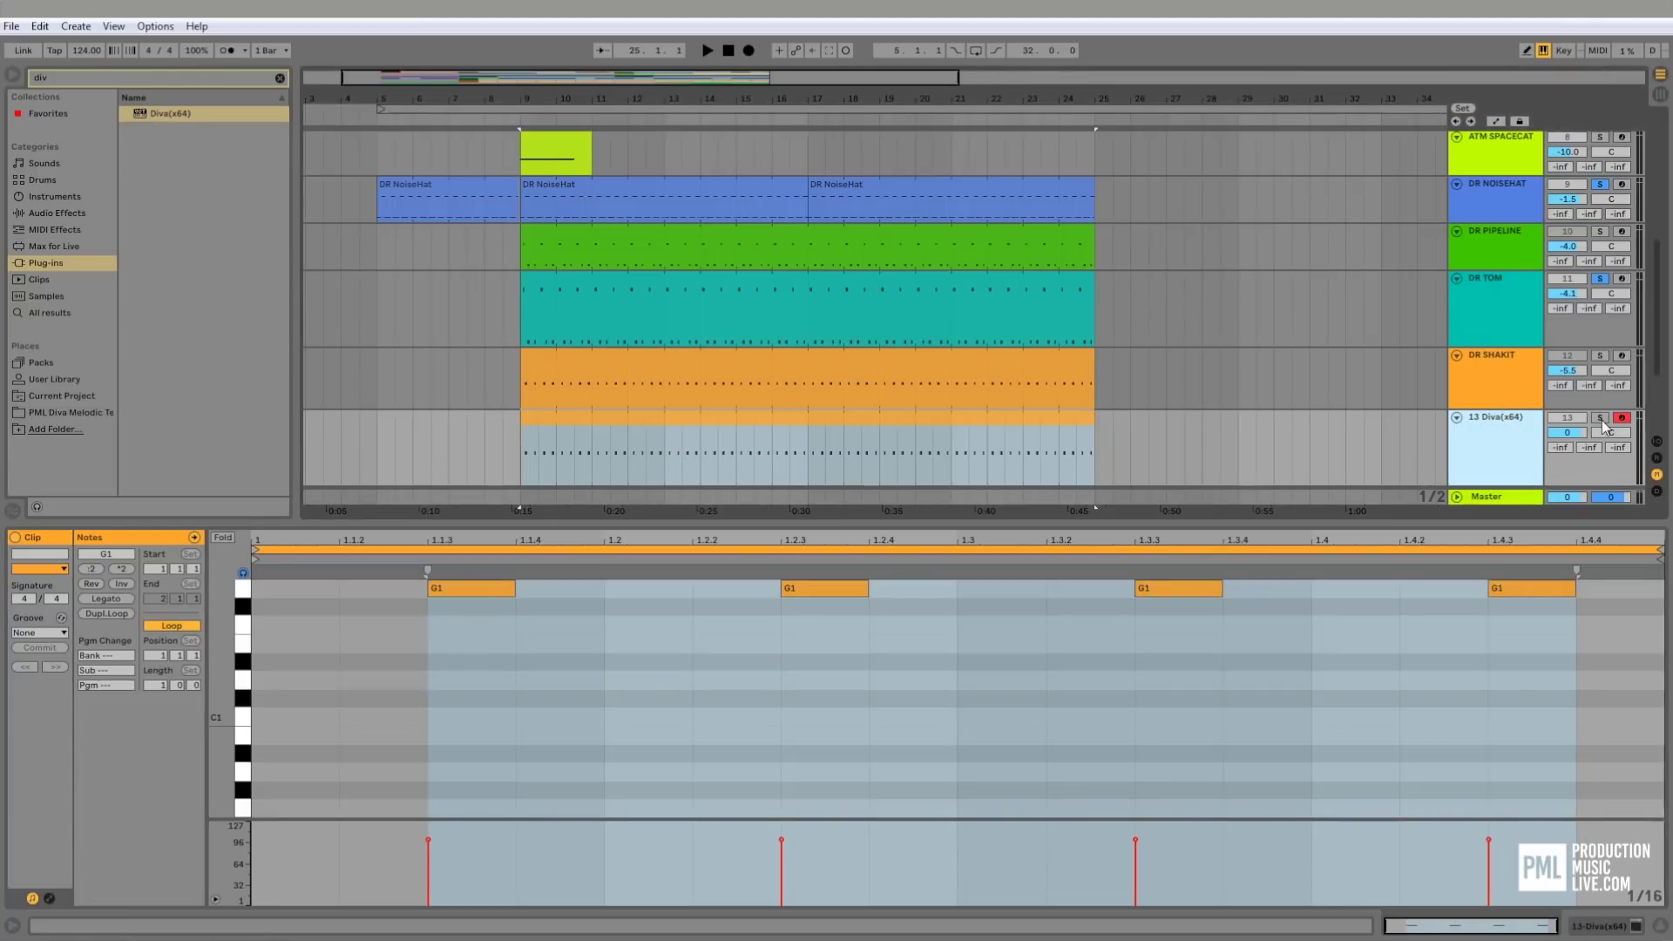
pyautogui.click(1602, 419)
# - Load the PML DMT DR Shakit preset from PML Diva Melodic Techno Presets into the new track's Diva, and close its window after viewing the main page
pyautogui.click(1509, 424)
pyautogui.doubleClick(1508, 426)
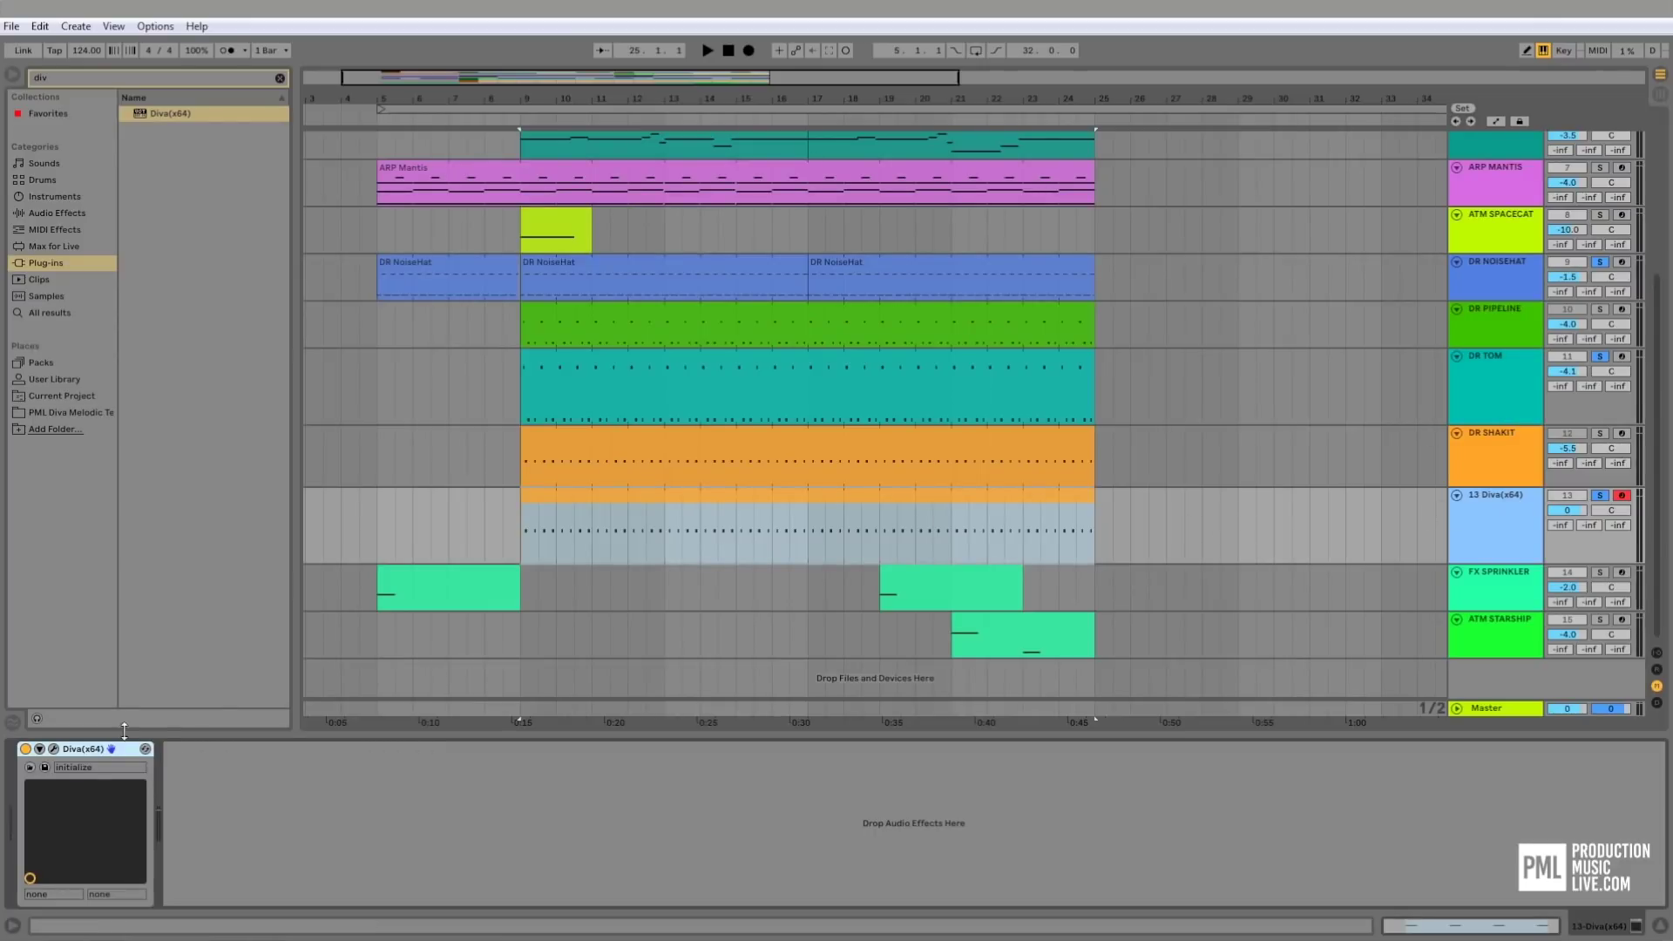
pyautogui.click(53, 749)
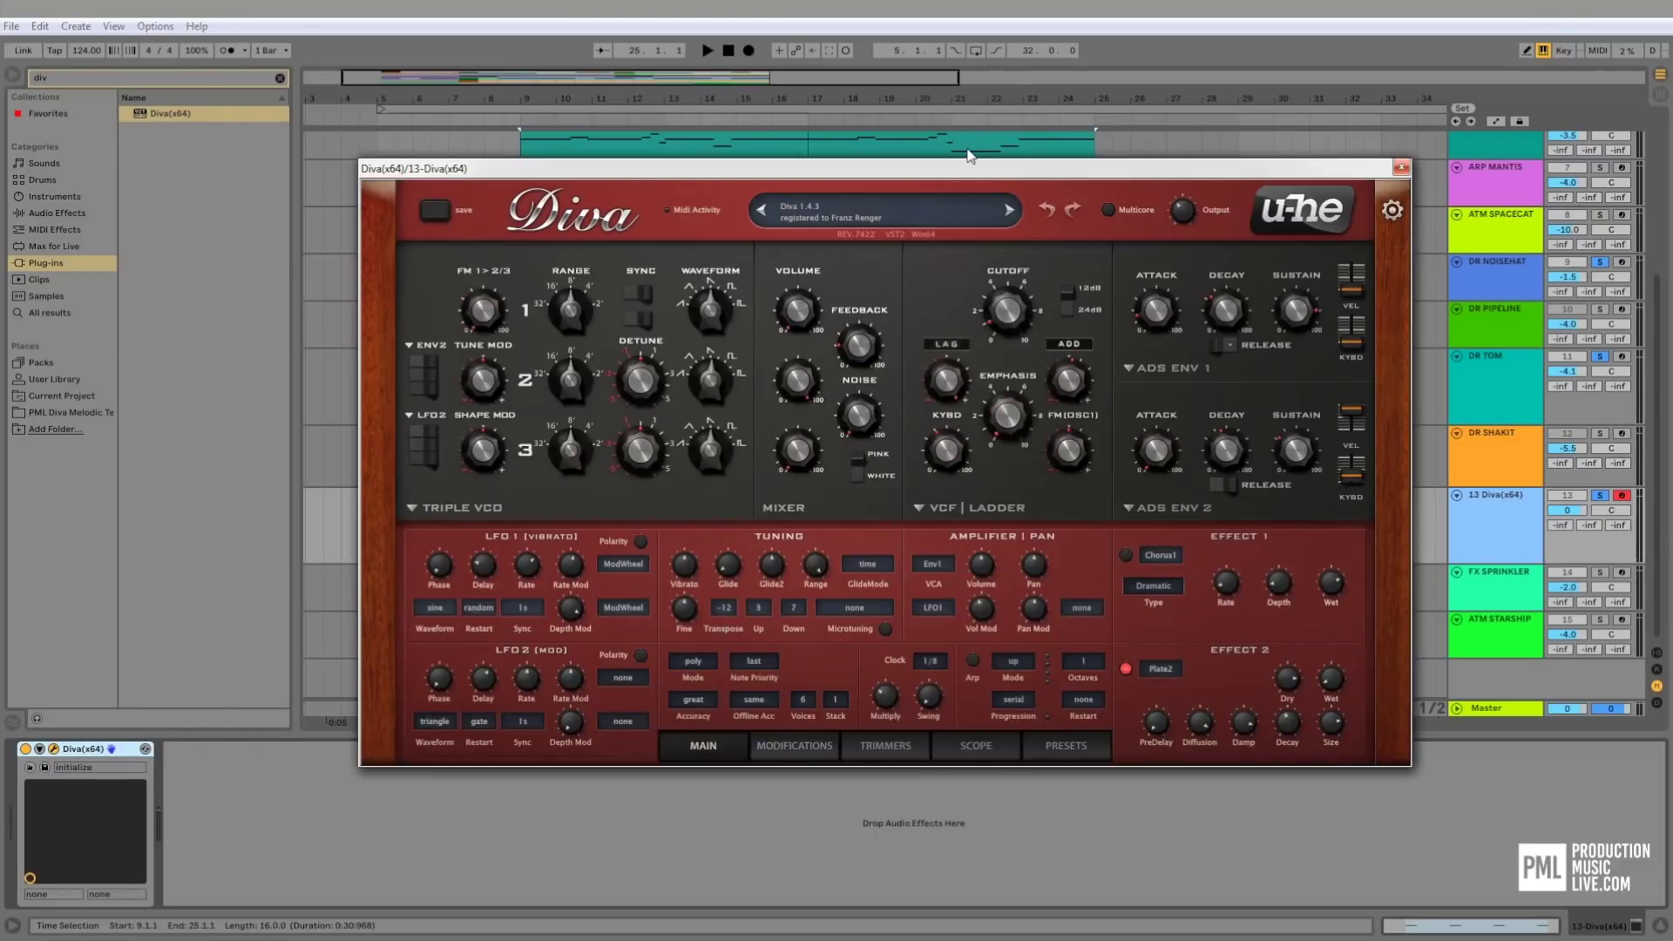
pyautogui.click(1068, 748)
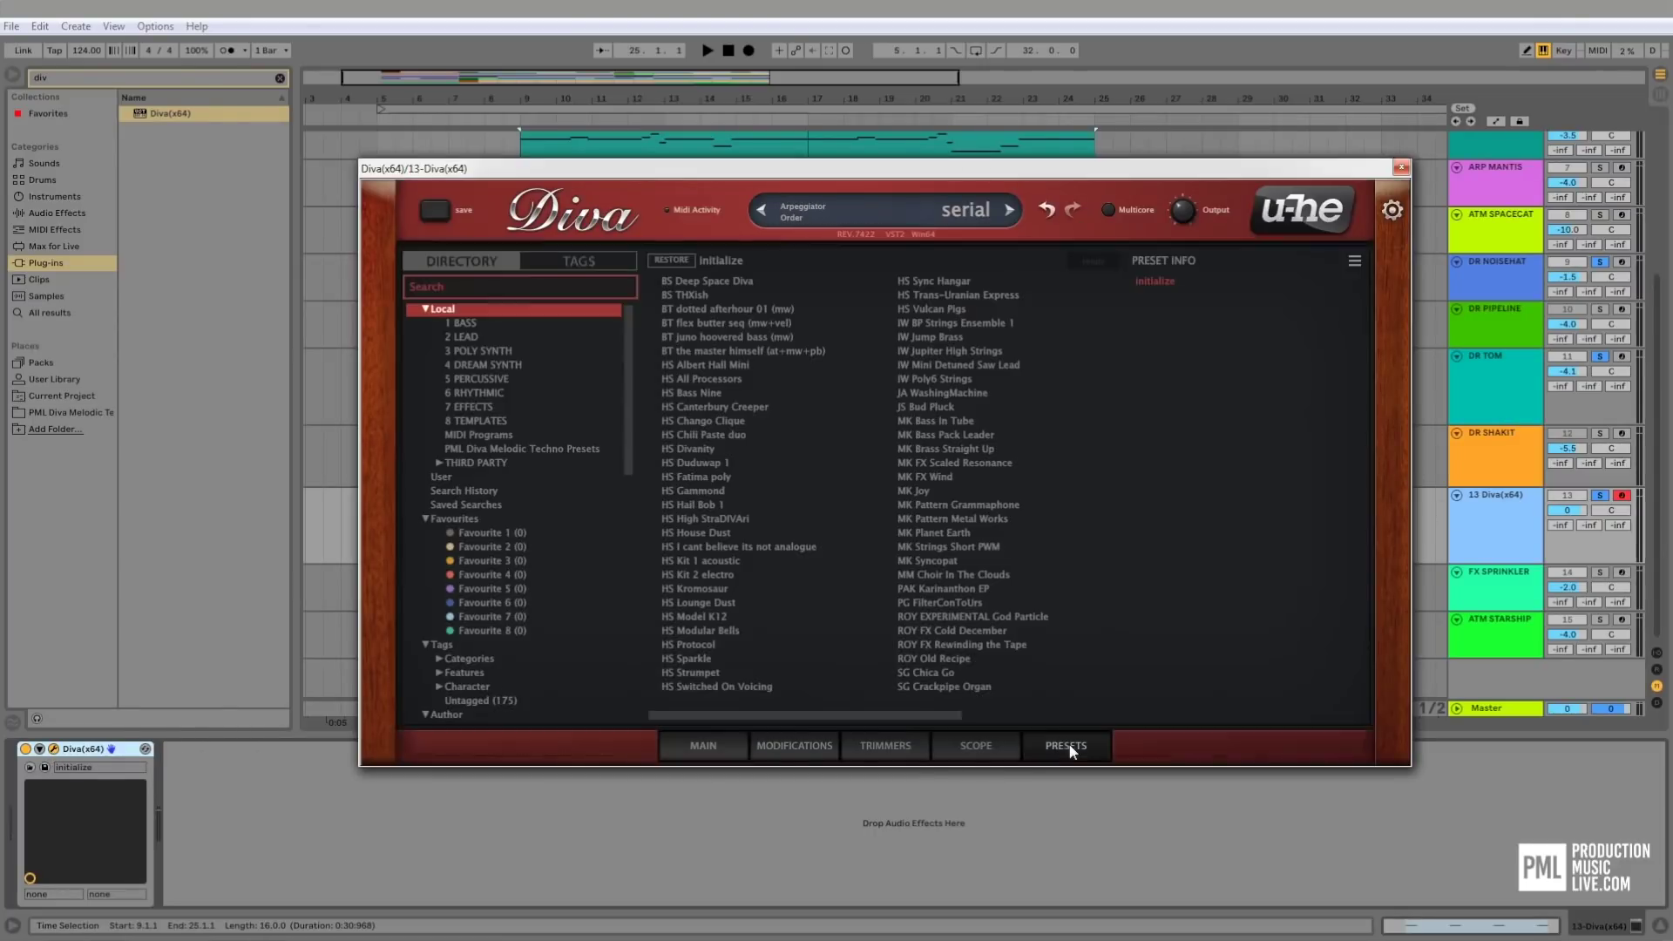
pyautogui.click(556, 448)
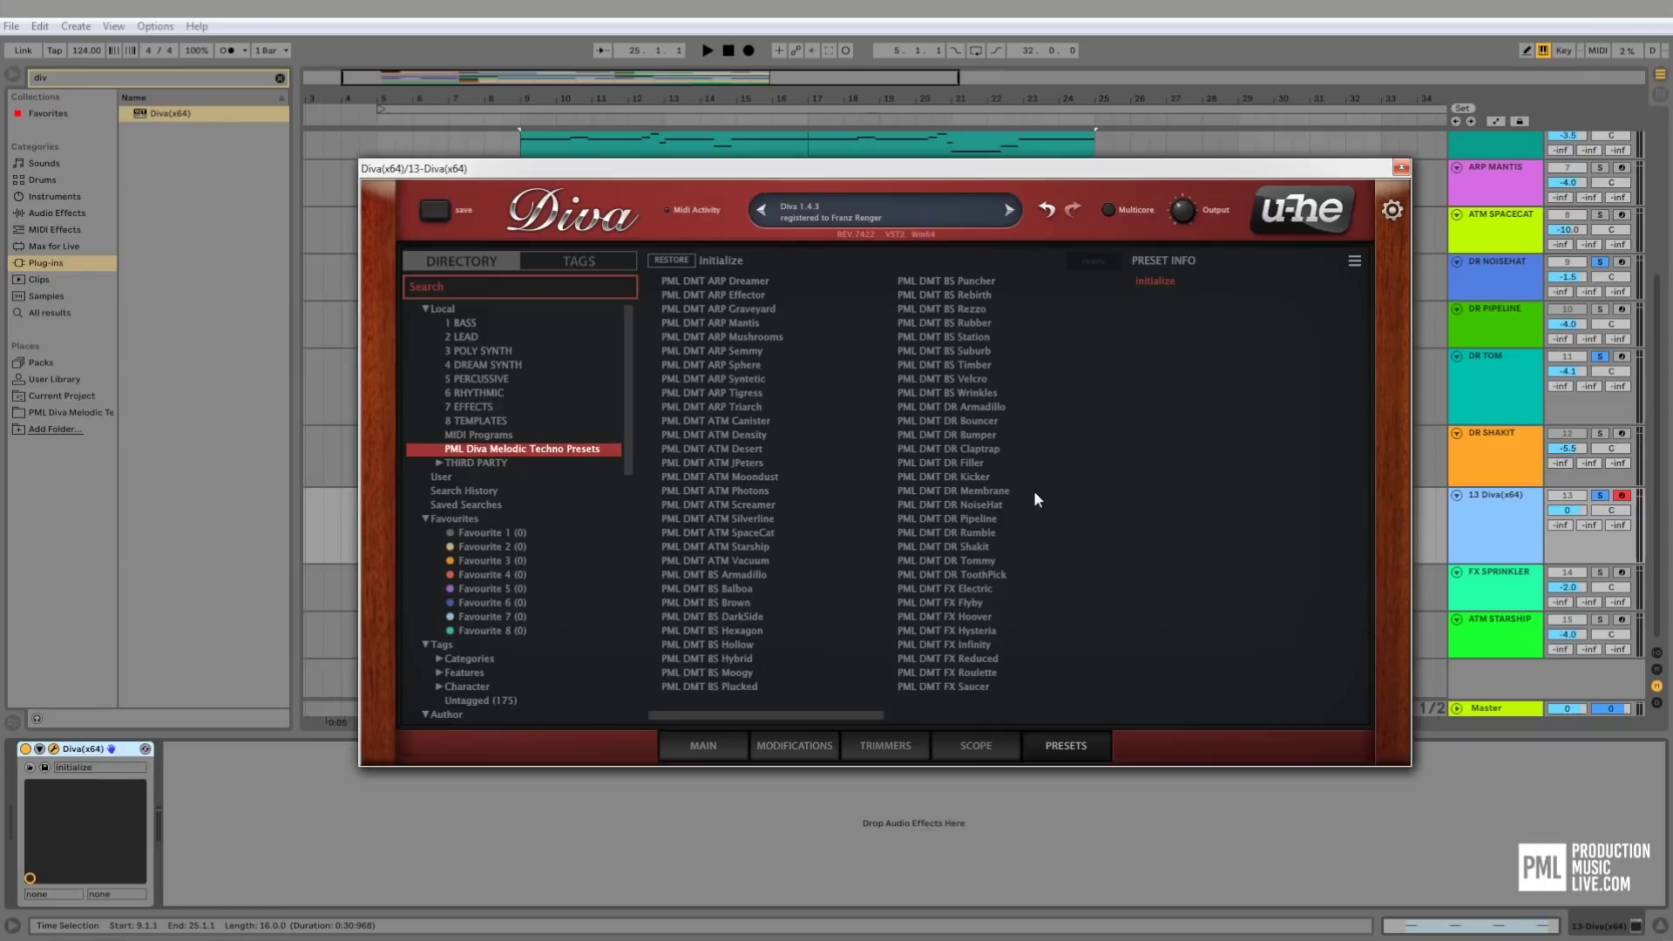
pyautogui.click(963, 548)
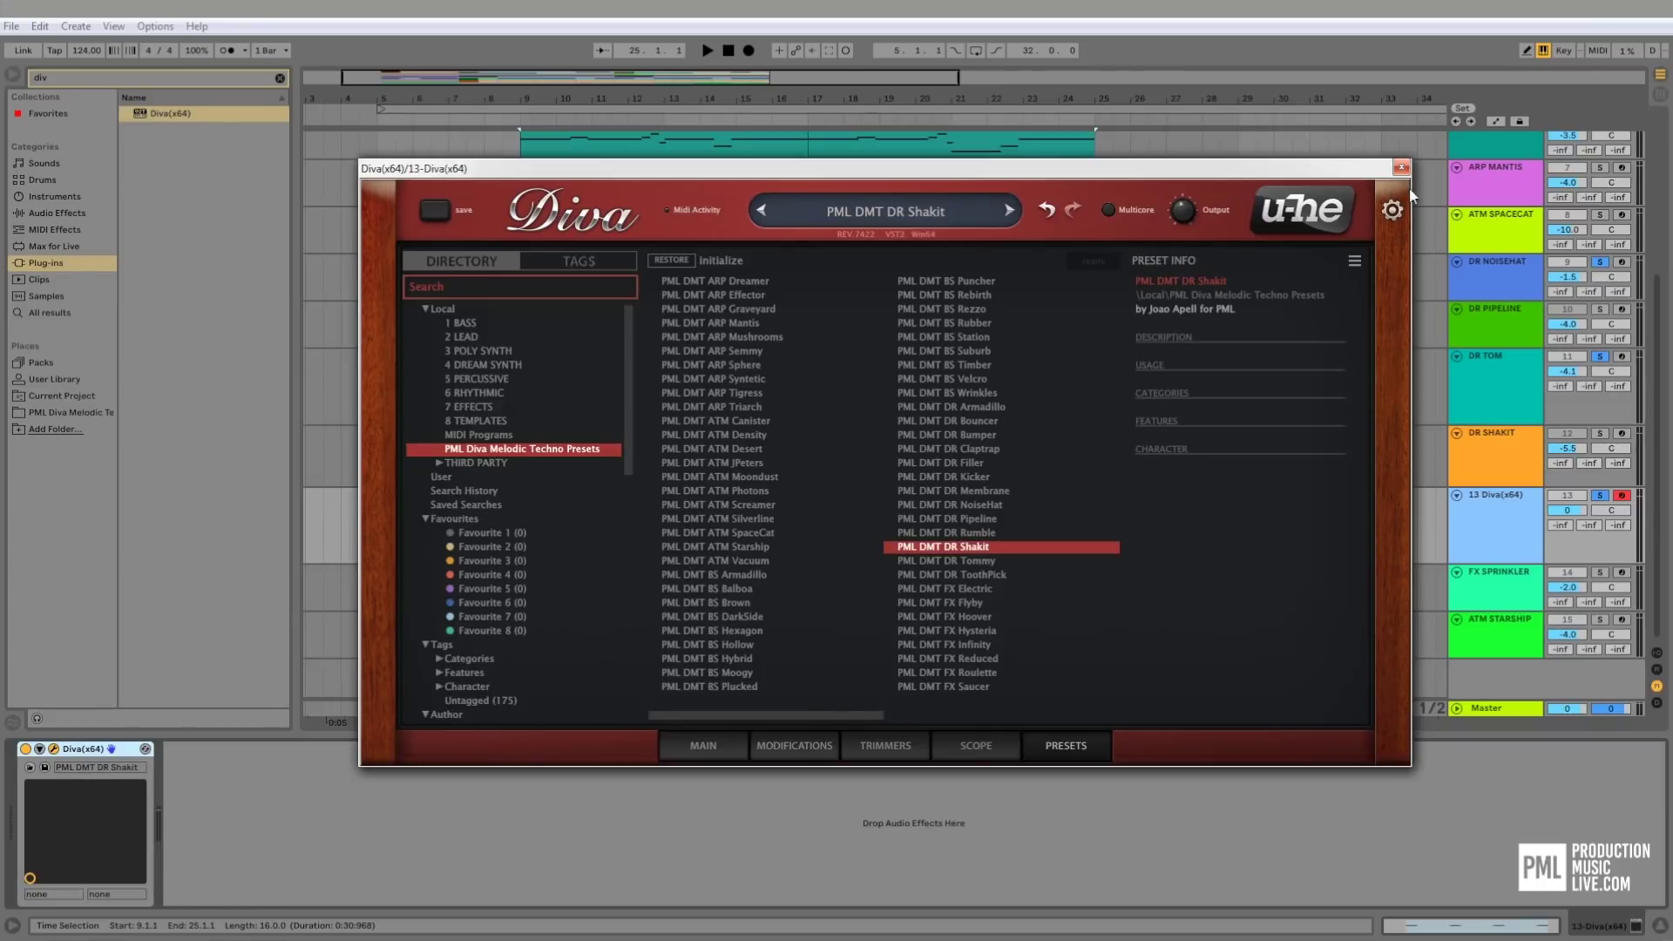
pyautogui.click(704, 747)
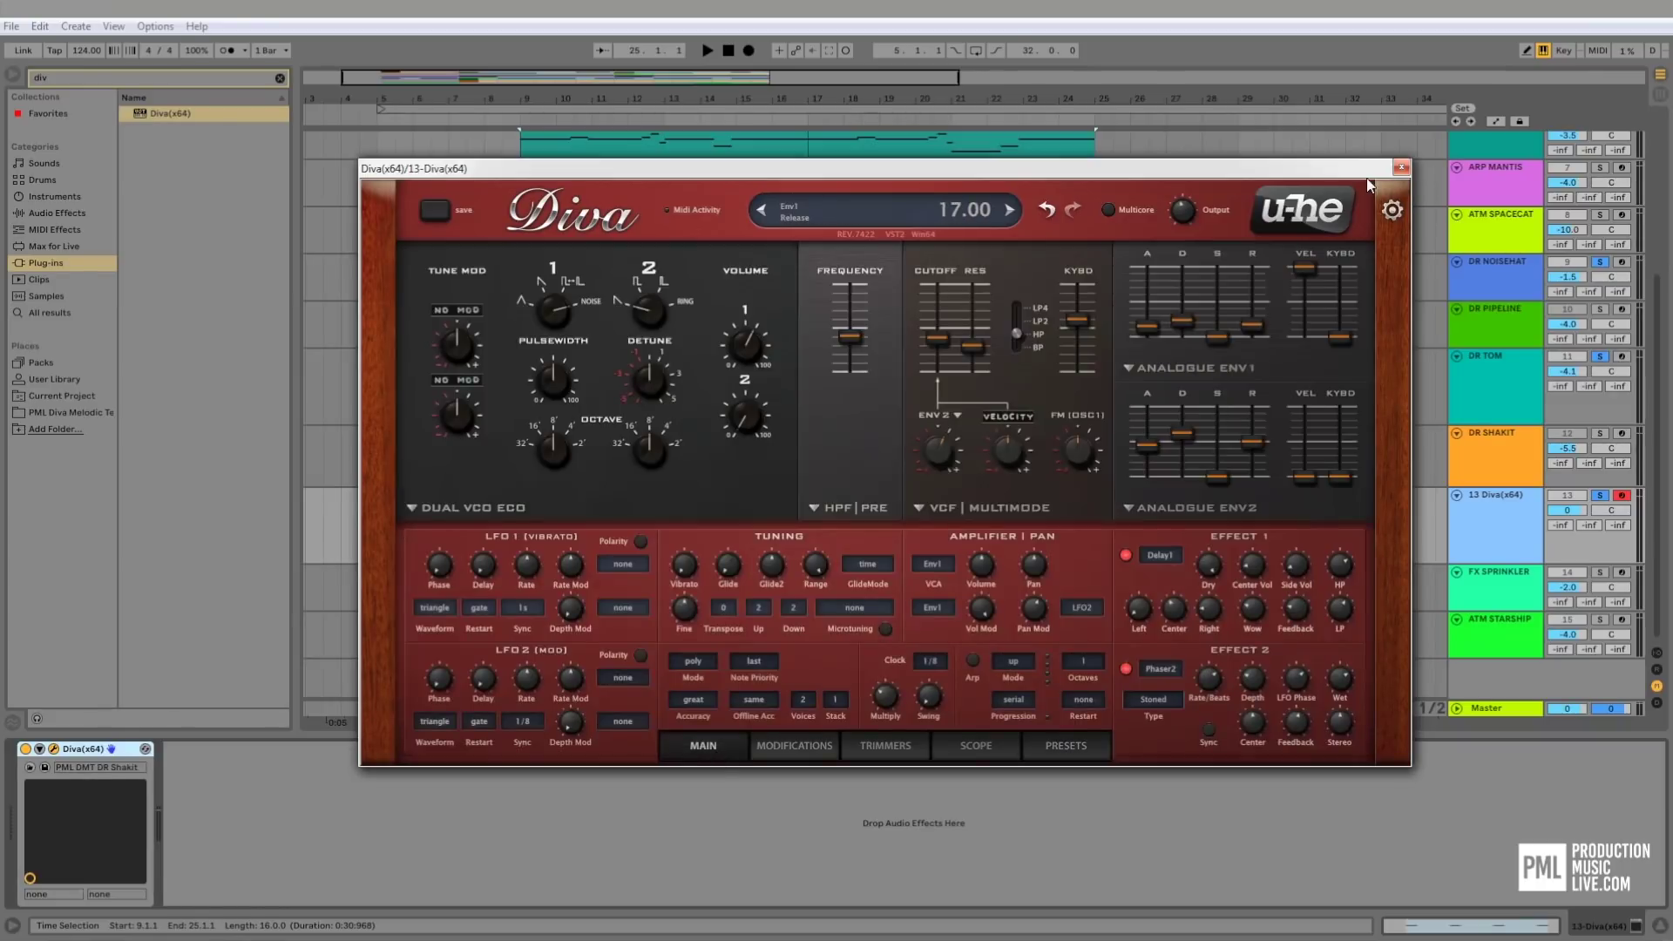
pyautogui.click(1401, 167)
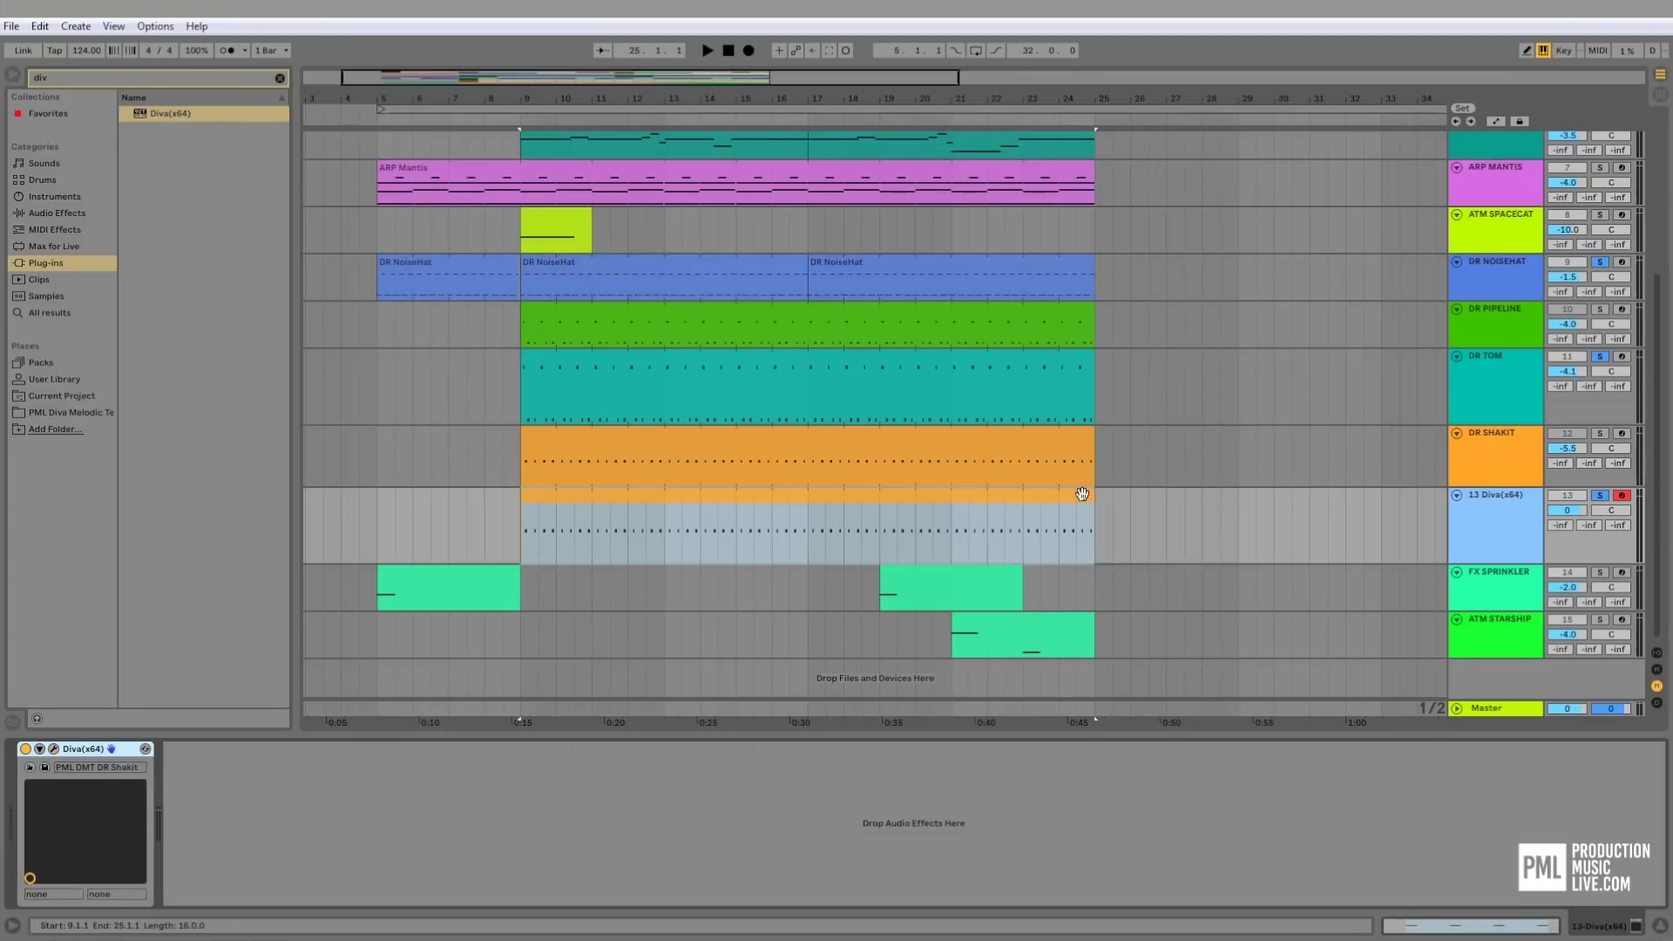
# - Play the new Diva track from bar 9 and lower its volume to -5.0 dB
pyautogui.click(524, 514)
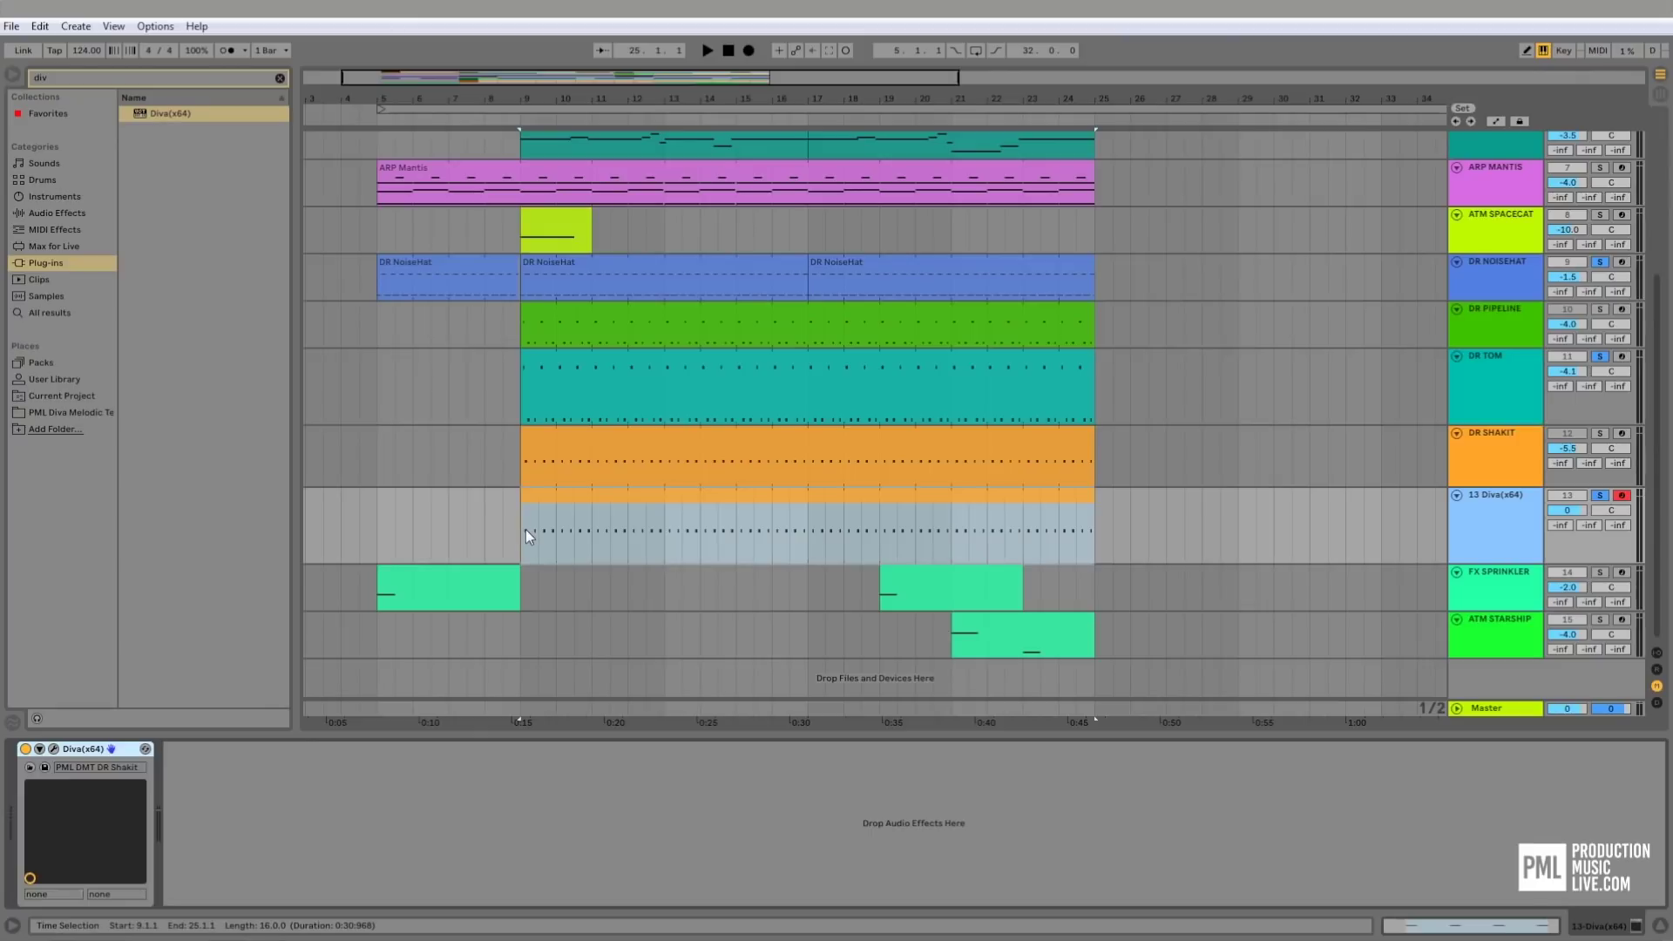
pyautogui.press('space')
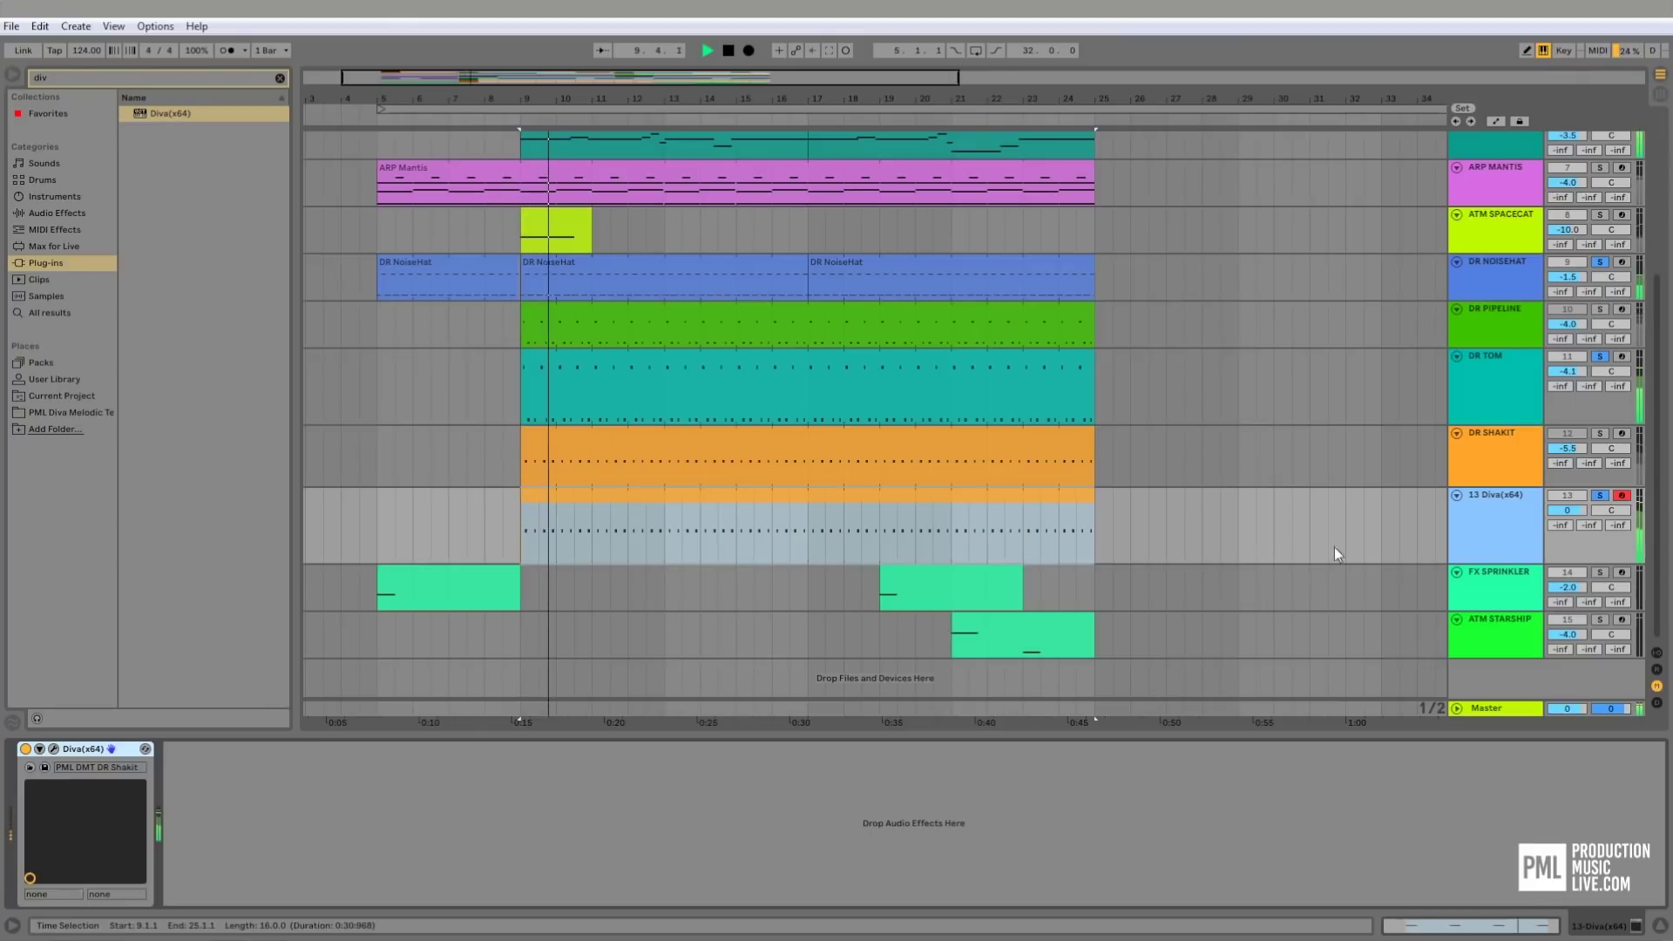
pyautogui.moveTo(1567, 511); pyautogui.dragTo(1567, 554)
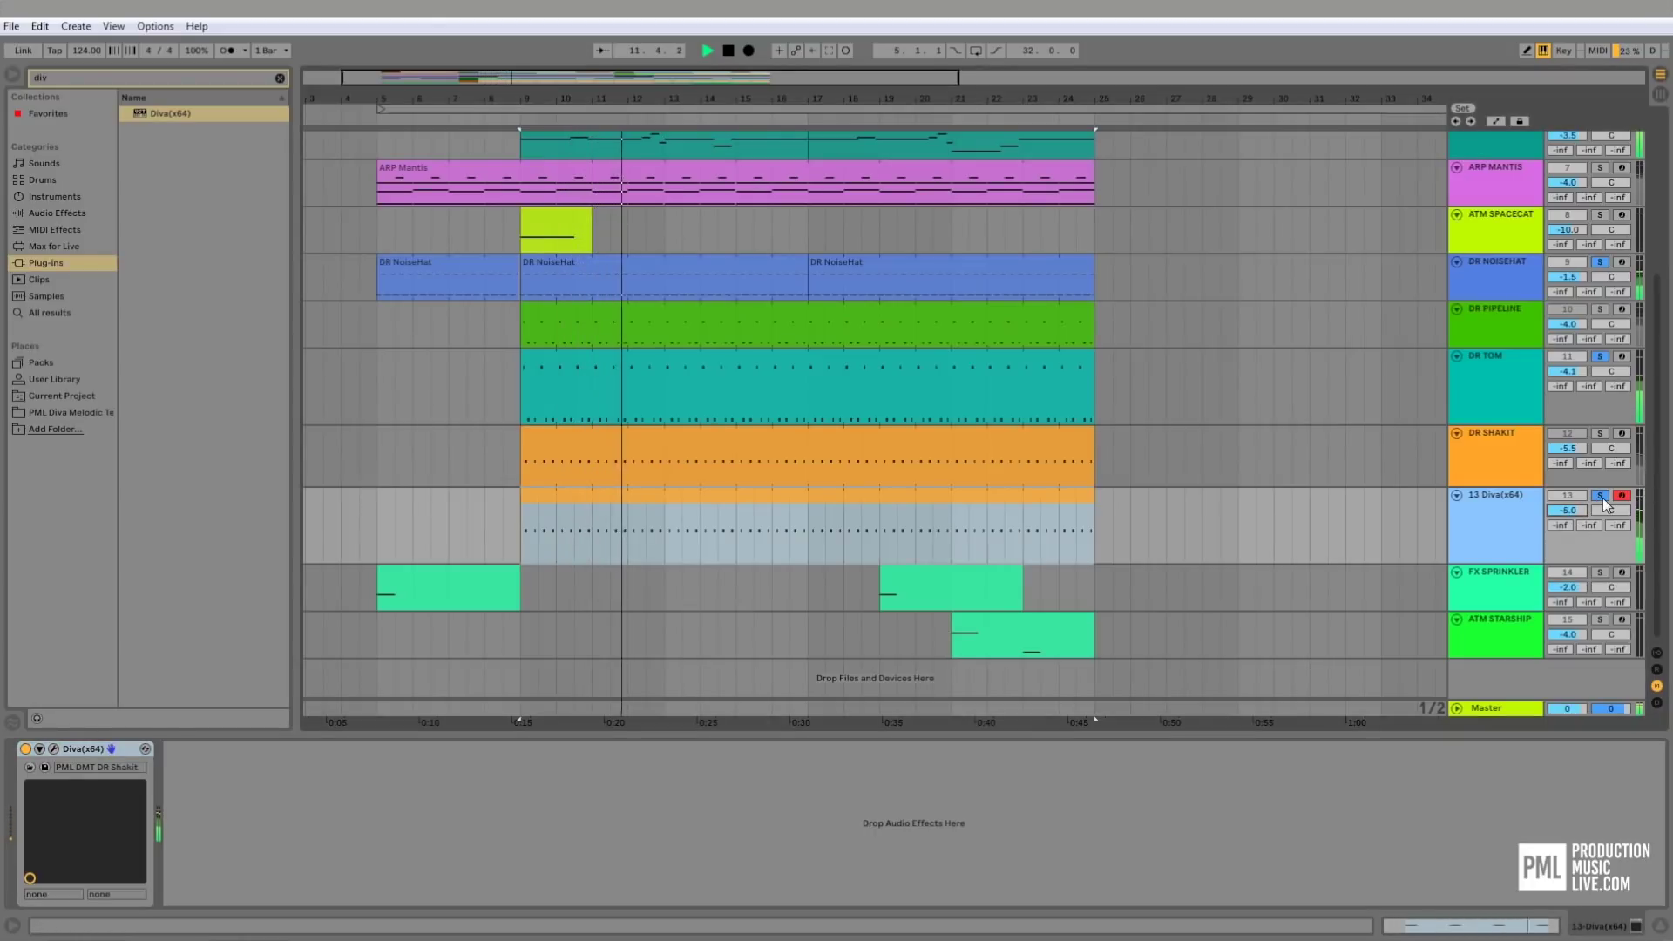
# - Compare the soloed percussion with and without the new Diva track, restarting playback from bar 9
pyautogui.click(1600, 496)
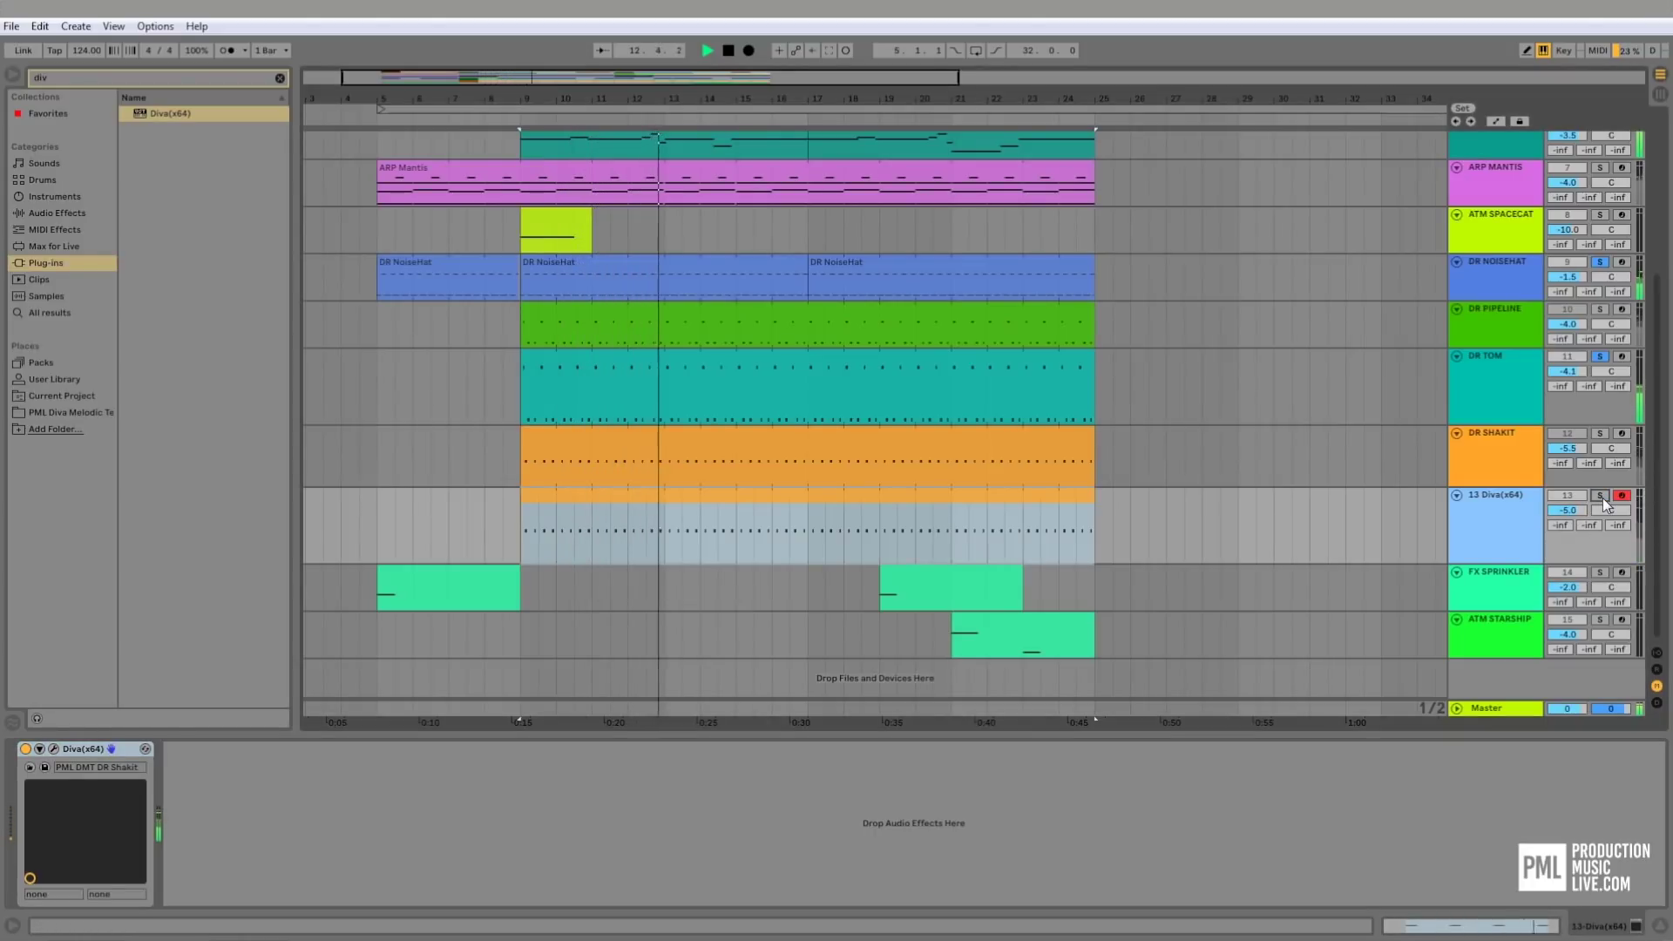
pyautogui.click(1600, 496)
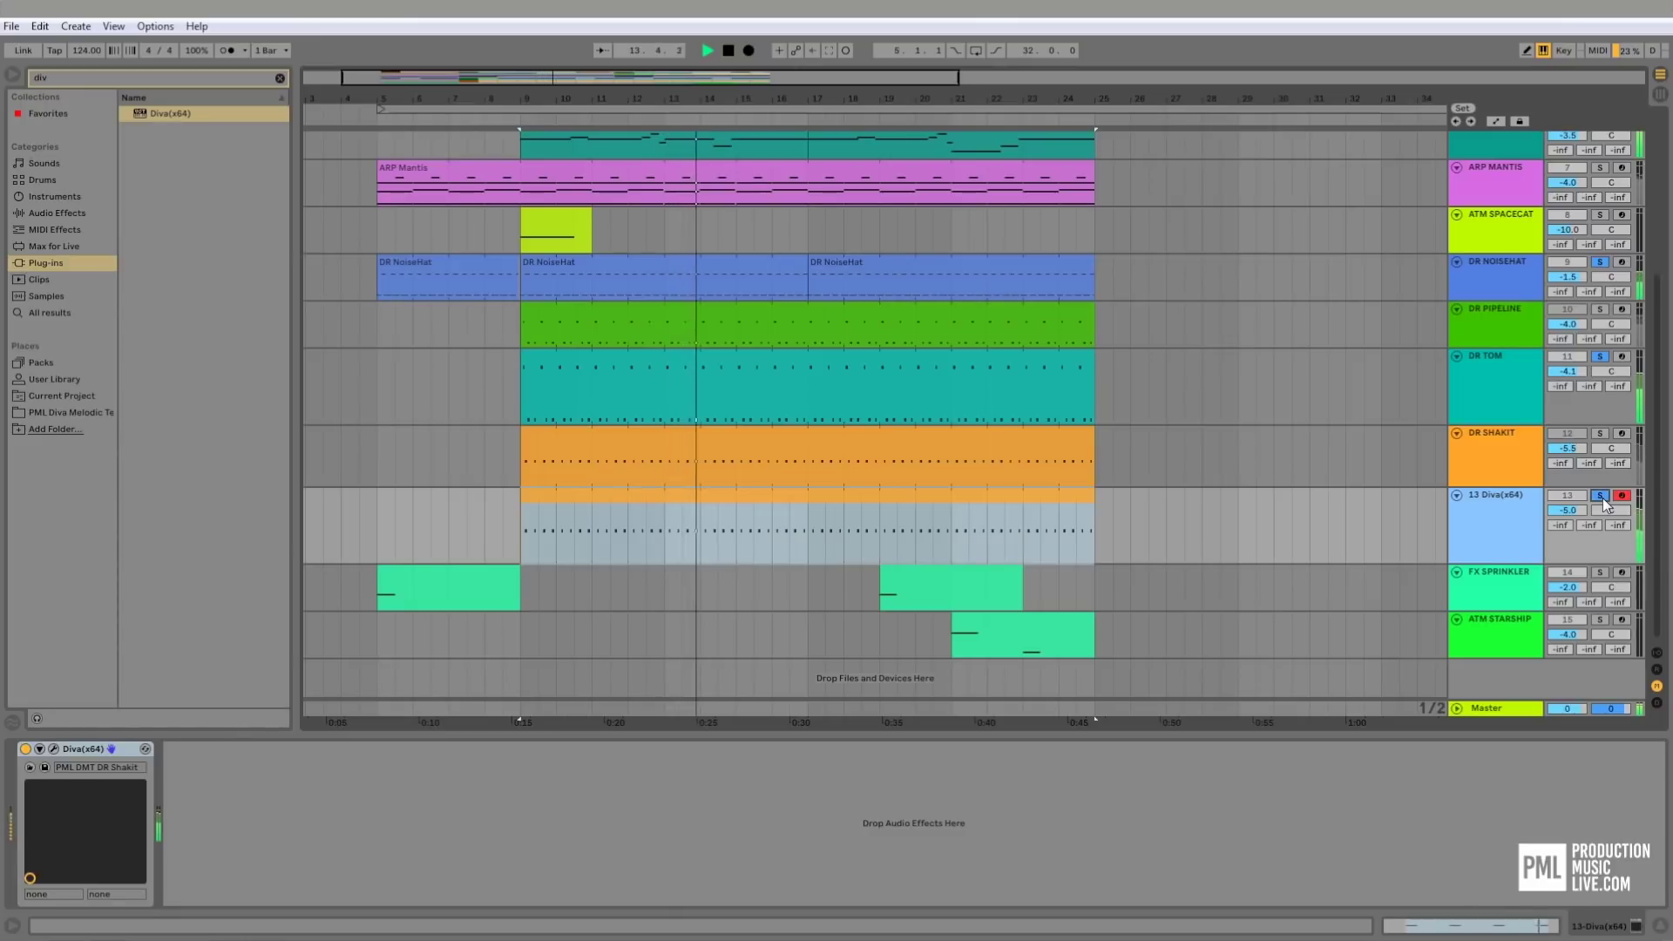
pyautogui.press('space')
pyautogui.press('space')
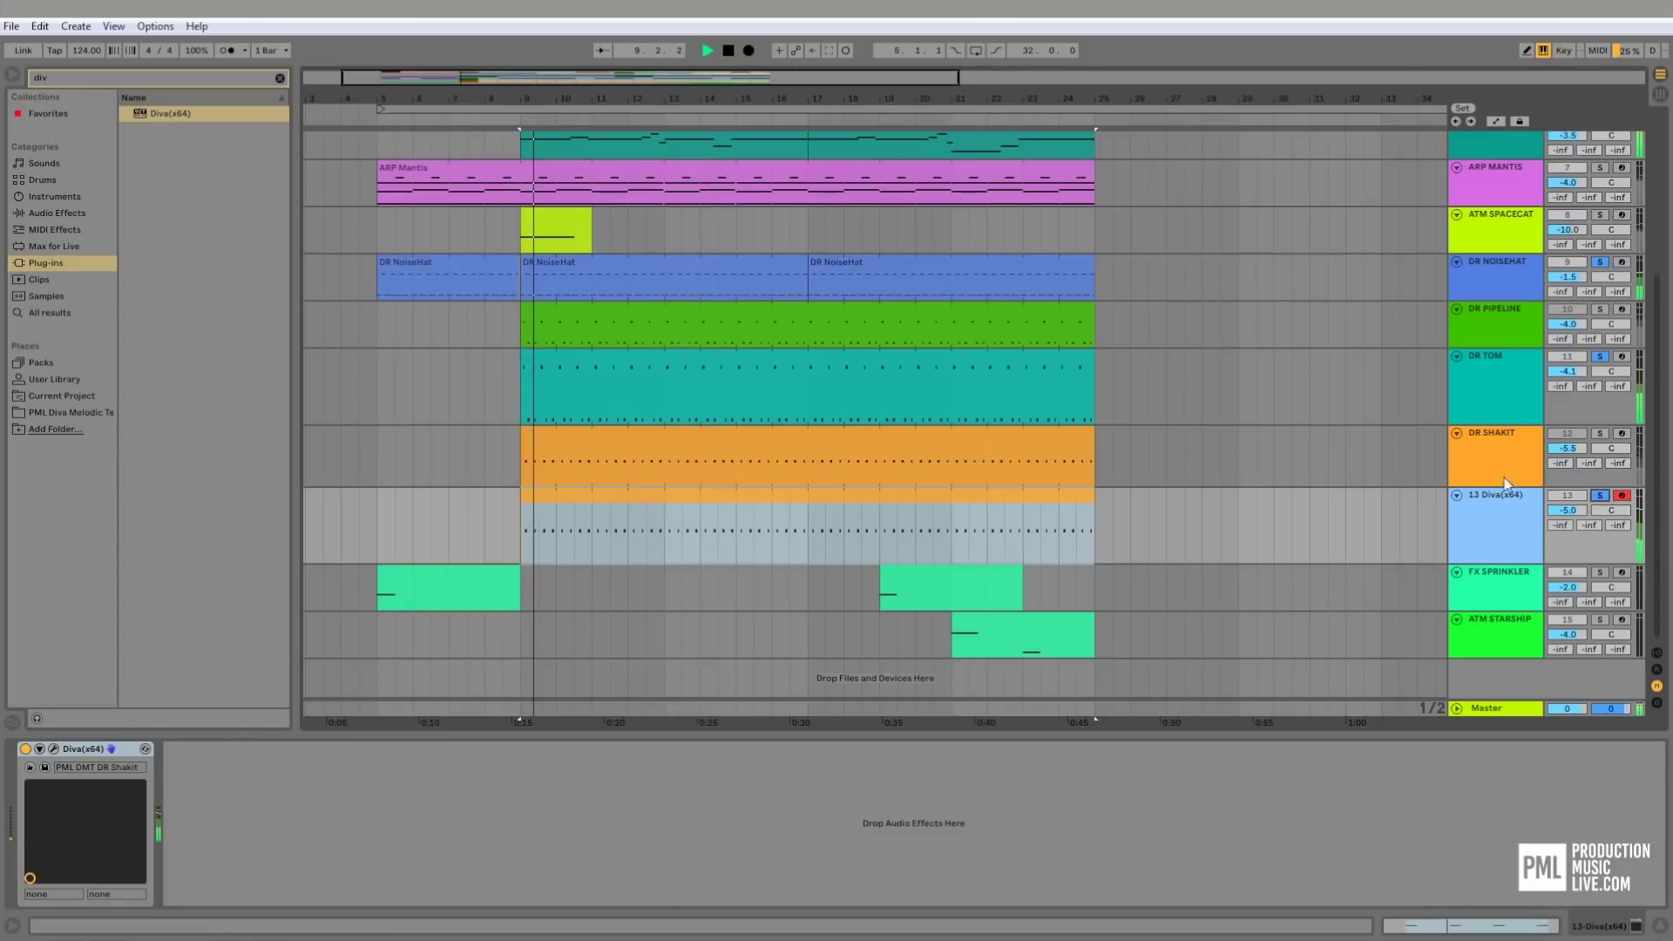
pyautogui.click(1603, 494)
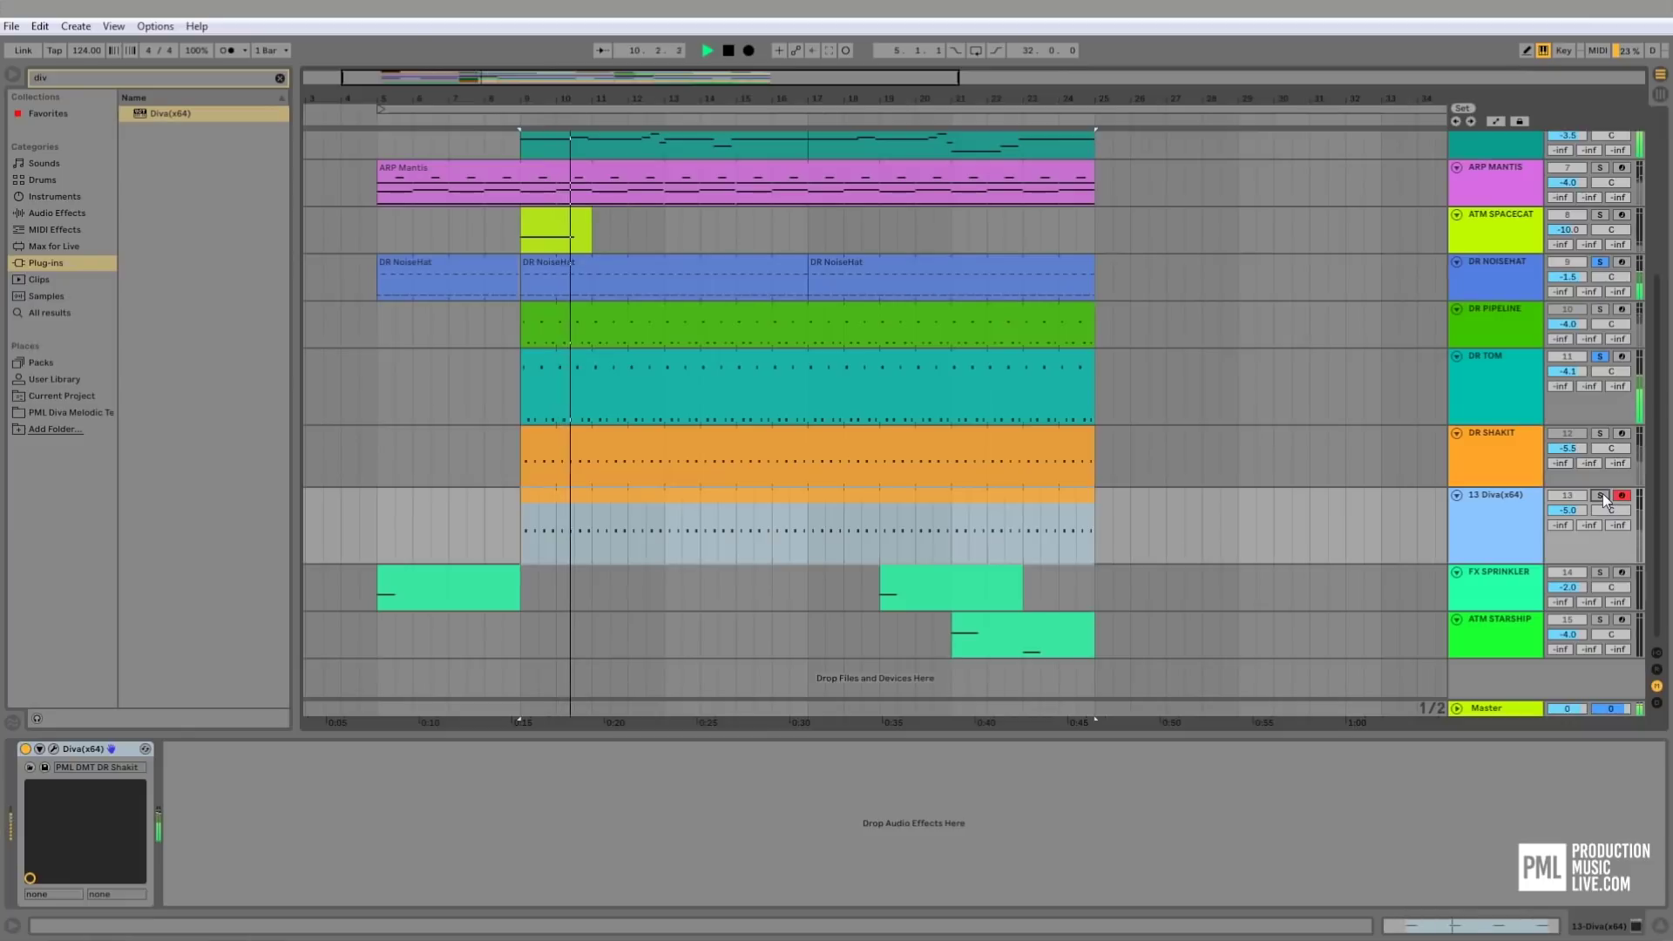
pyautogui.click(1602, 496)
# - Stop playback and rename the 13-Diva track to DR OH
pyautogui.click(1496, 499)
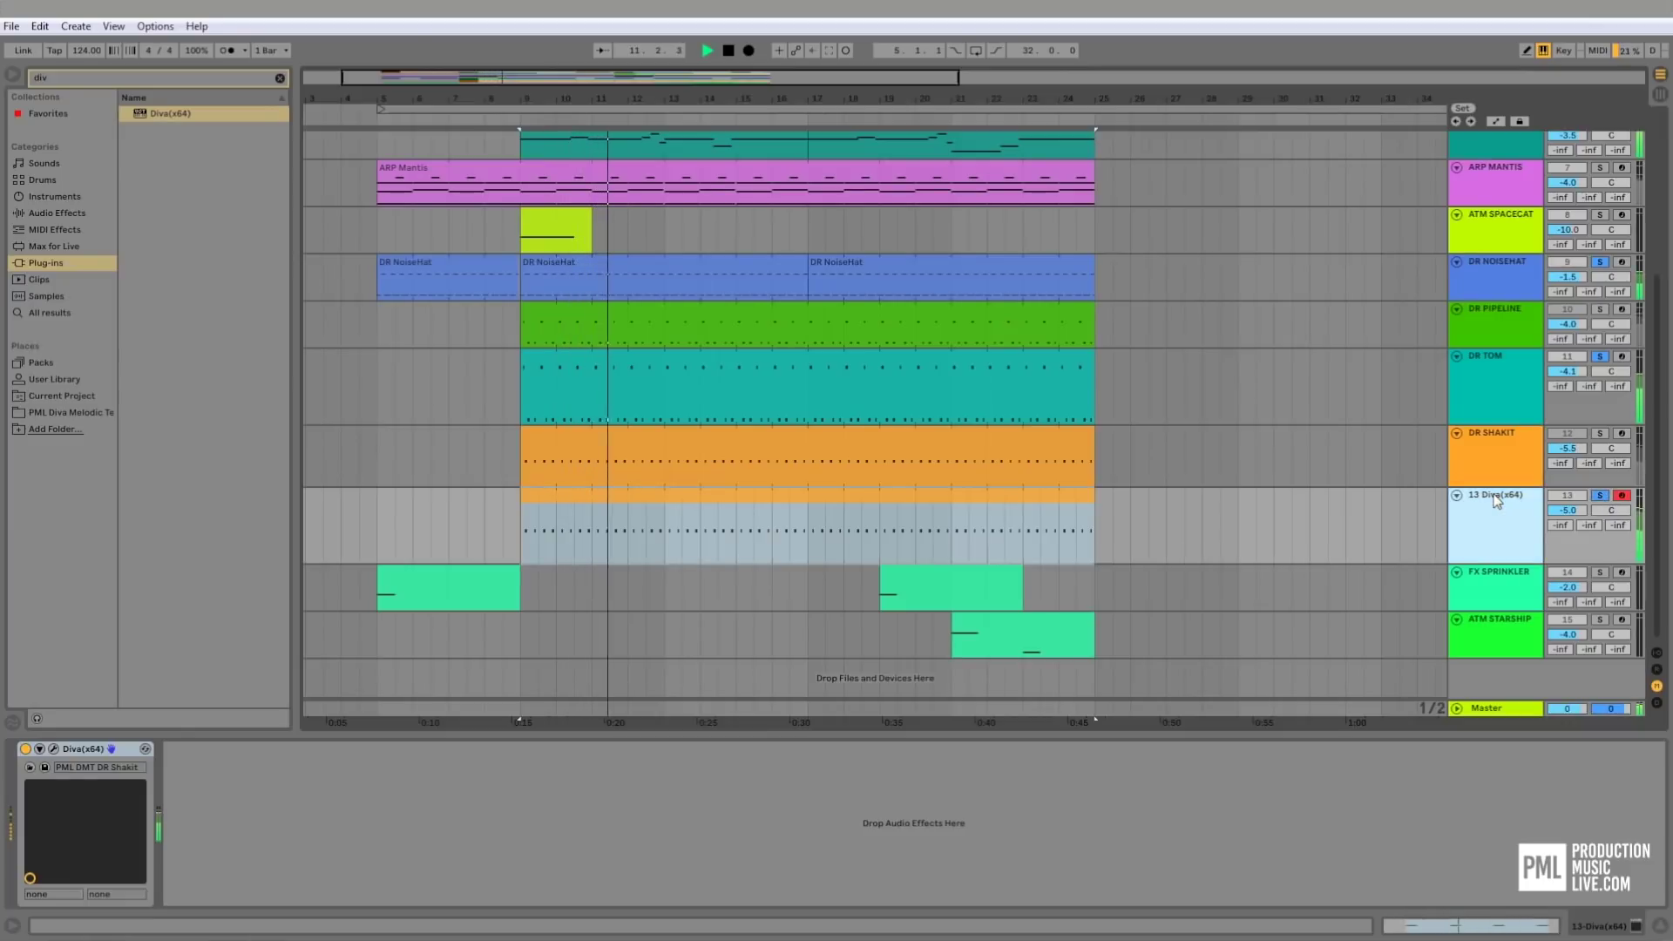
pyautogui.press('space')
pyautogui.doubleClick(1495, 495)
pyautogui.write('DR')
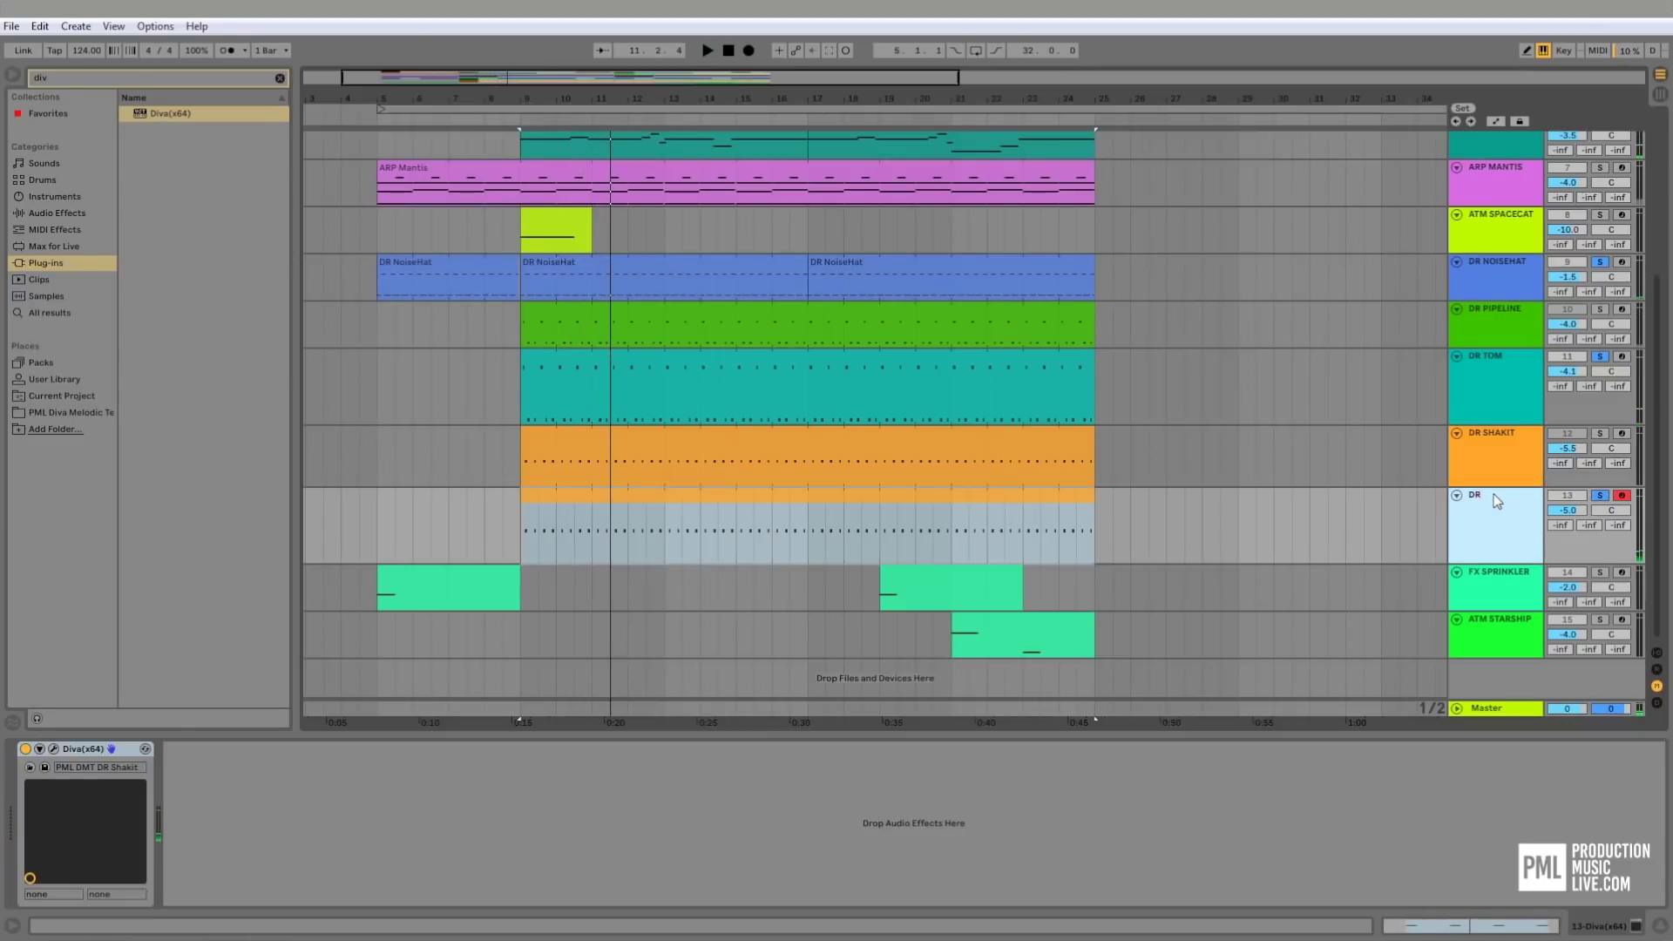
pyautogui.write(' OH')
pyautogui.press('Return')
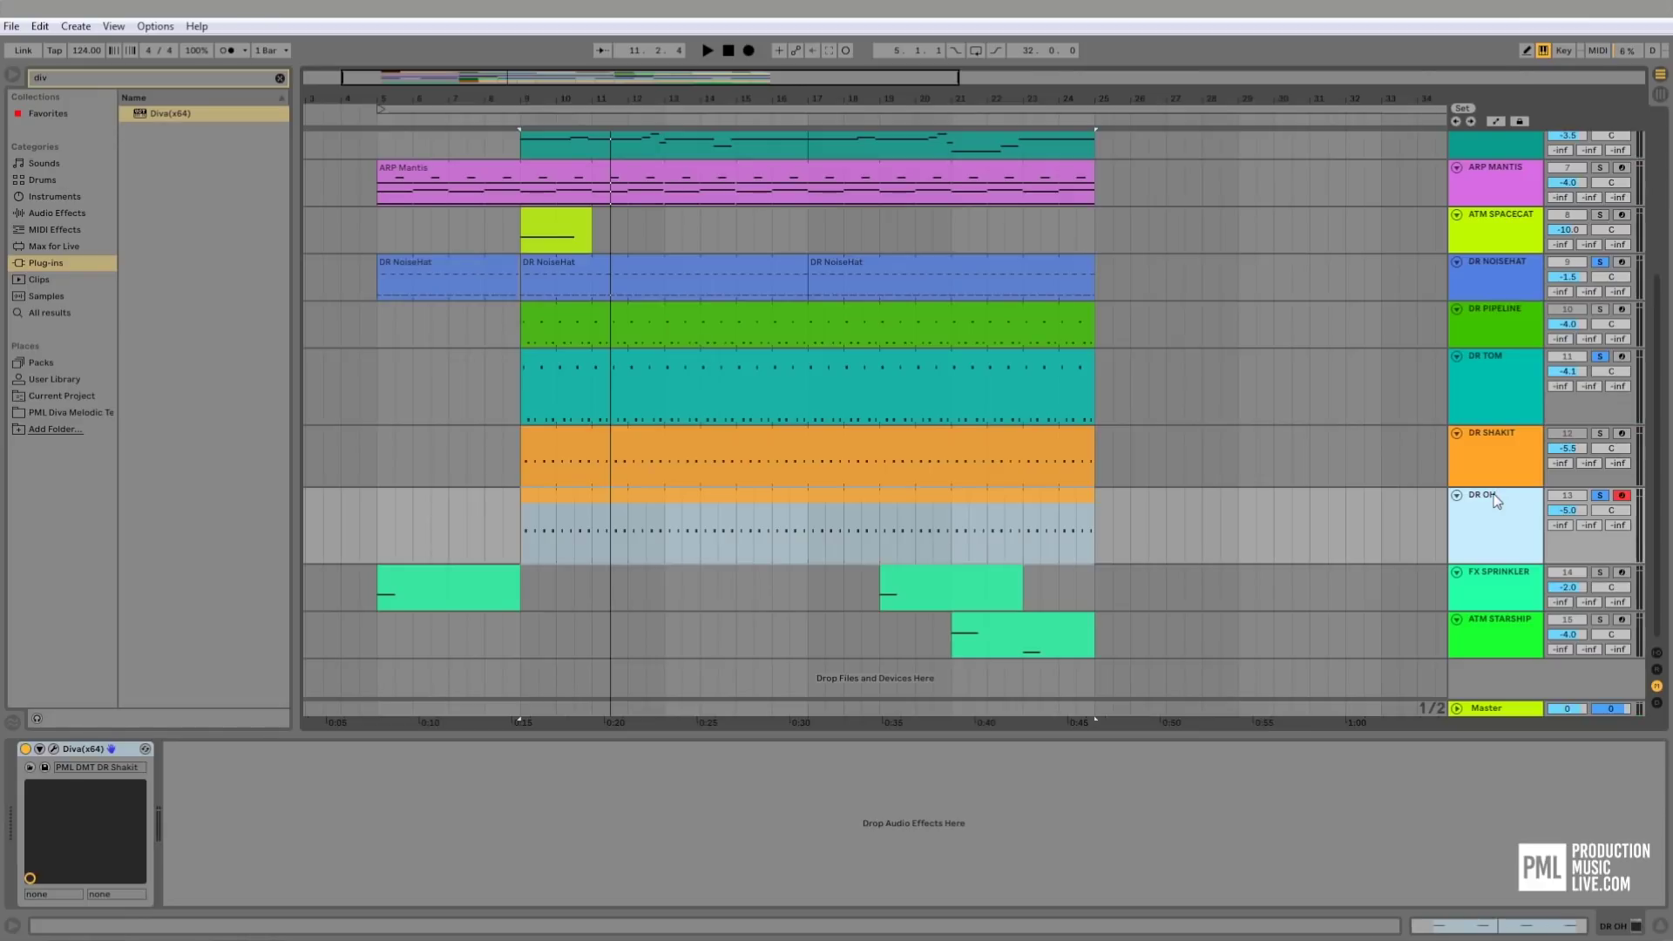
# - Play the percussion briefly from bar 9, then reopen the DR OH track's Diva window to examine its filter and envelope settings
pyautogui.press('space')
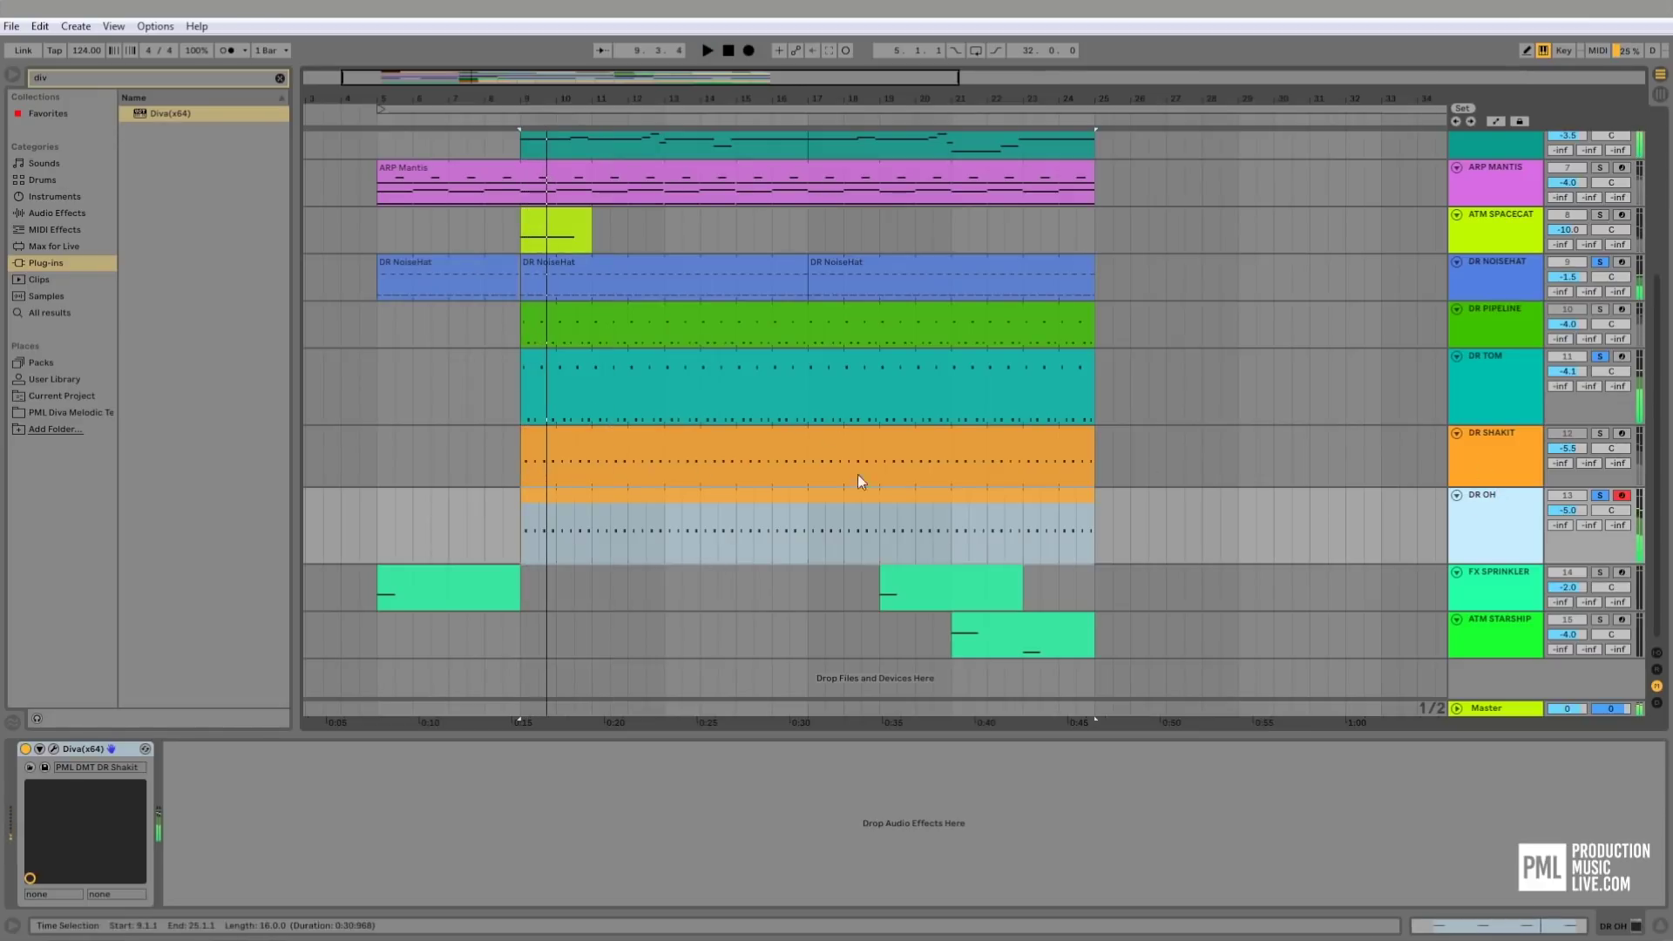
pyautogui.click(54, 749)
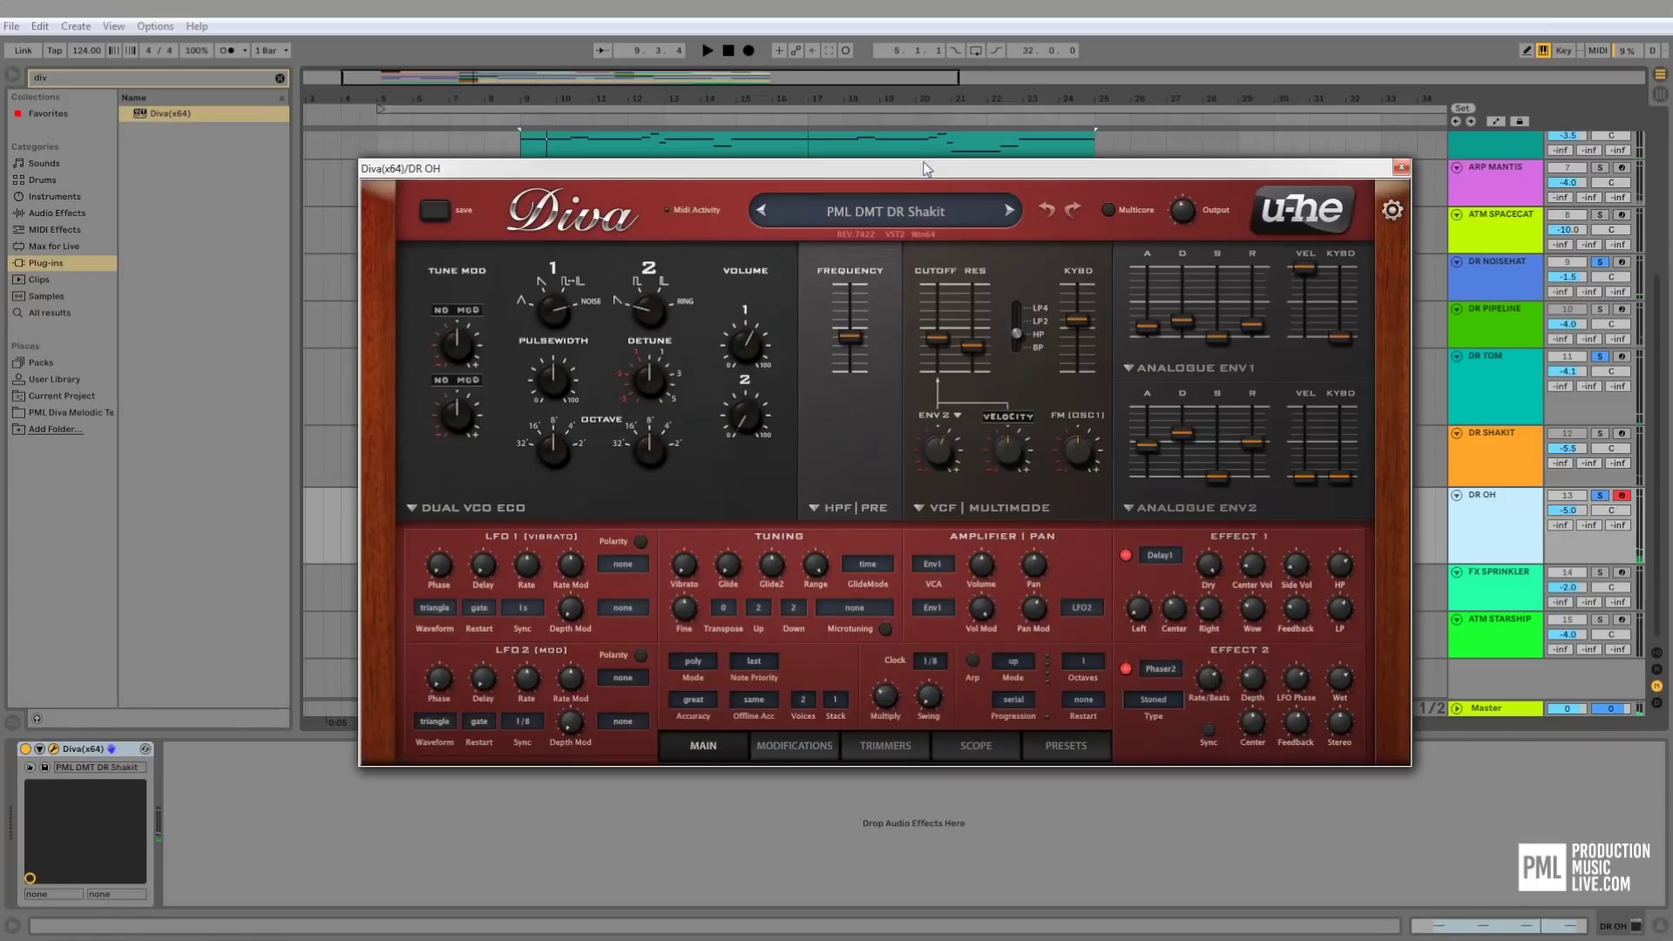
pyautogui.moveTo(917, 174); pyautogui.dragTo(931, 164)
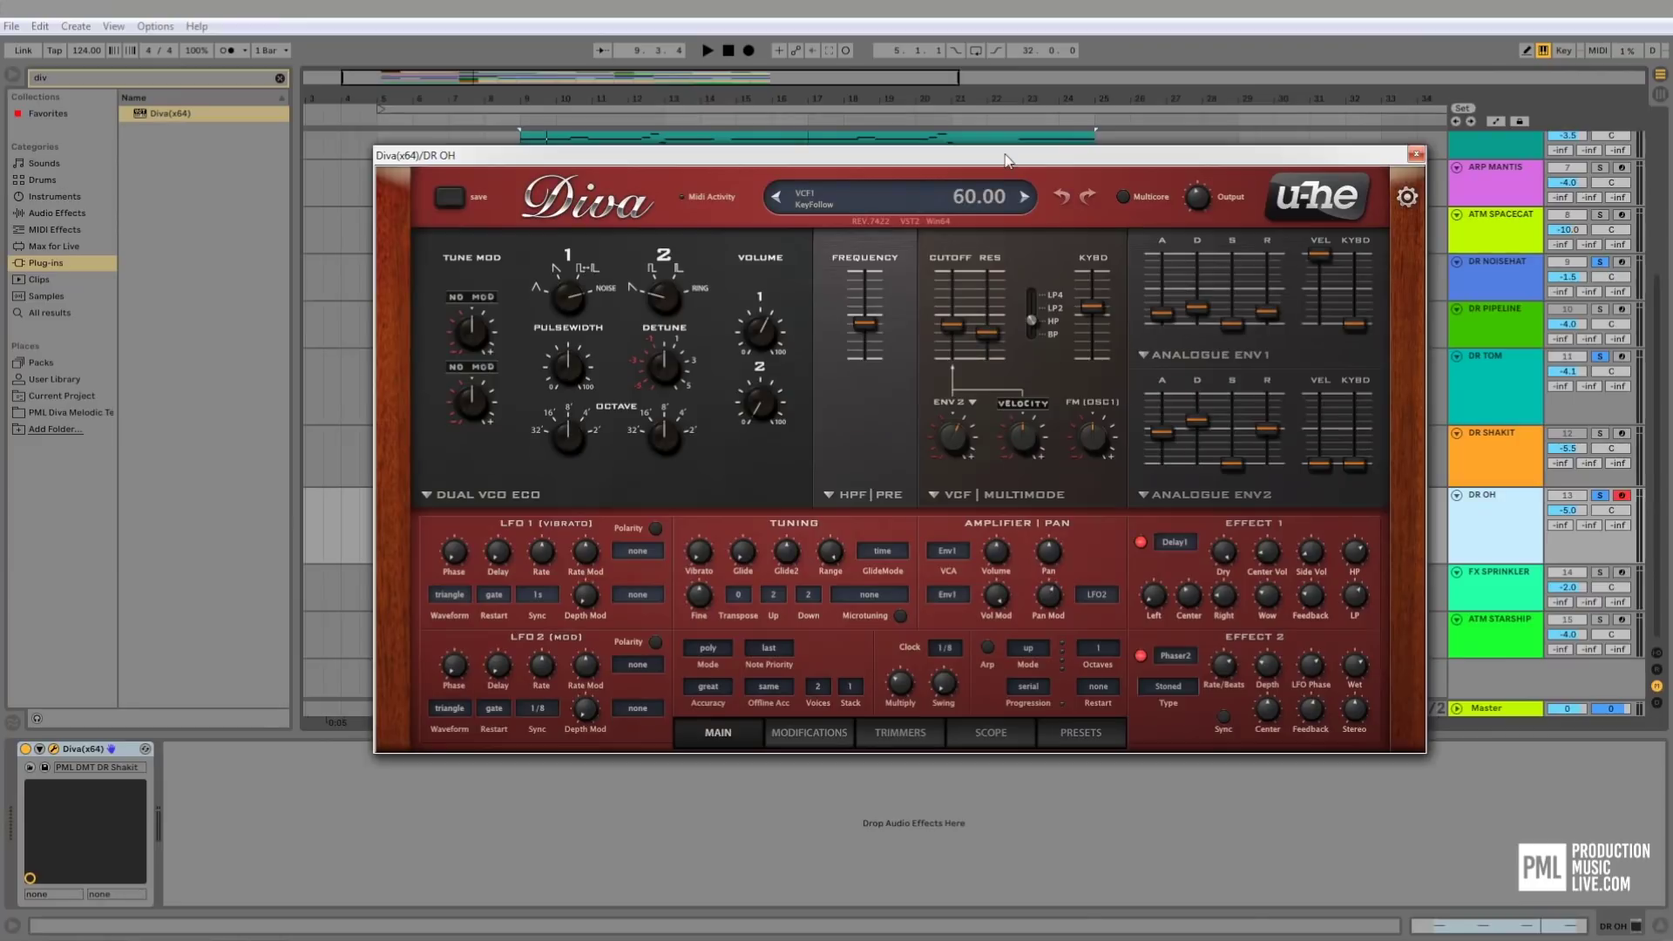
pyautogui.moveTo(1034, 202); pyautogui.dragTo(1036, 216)
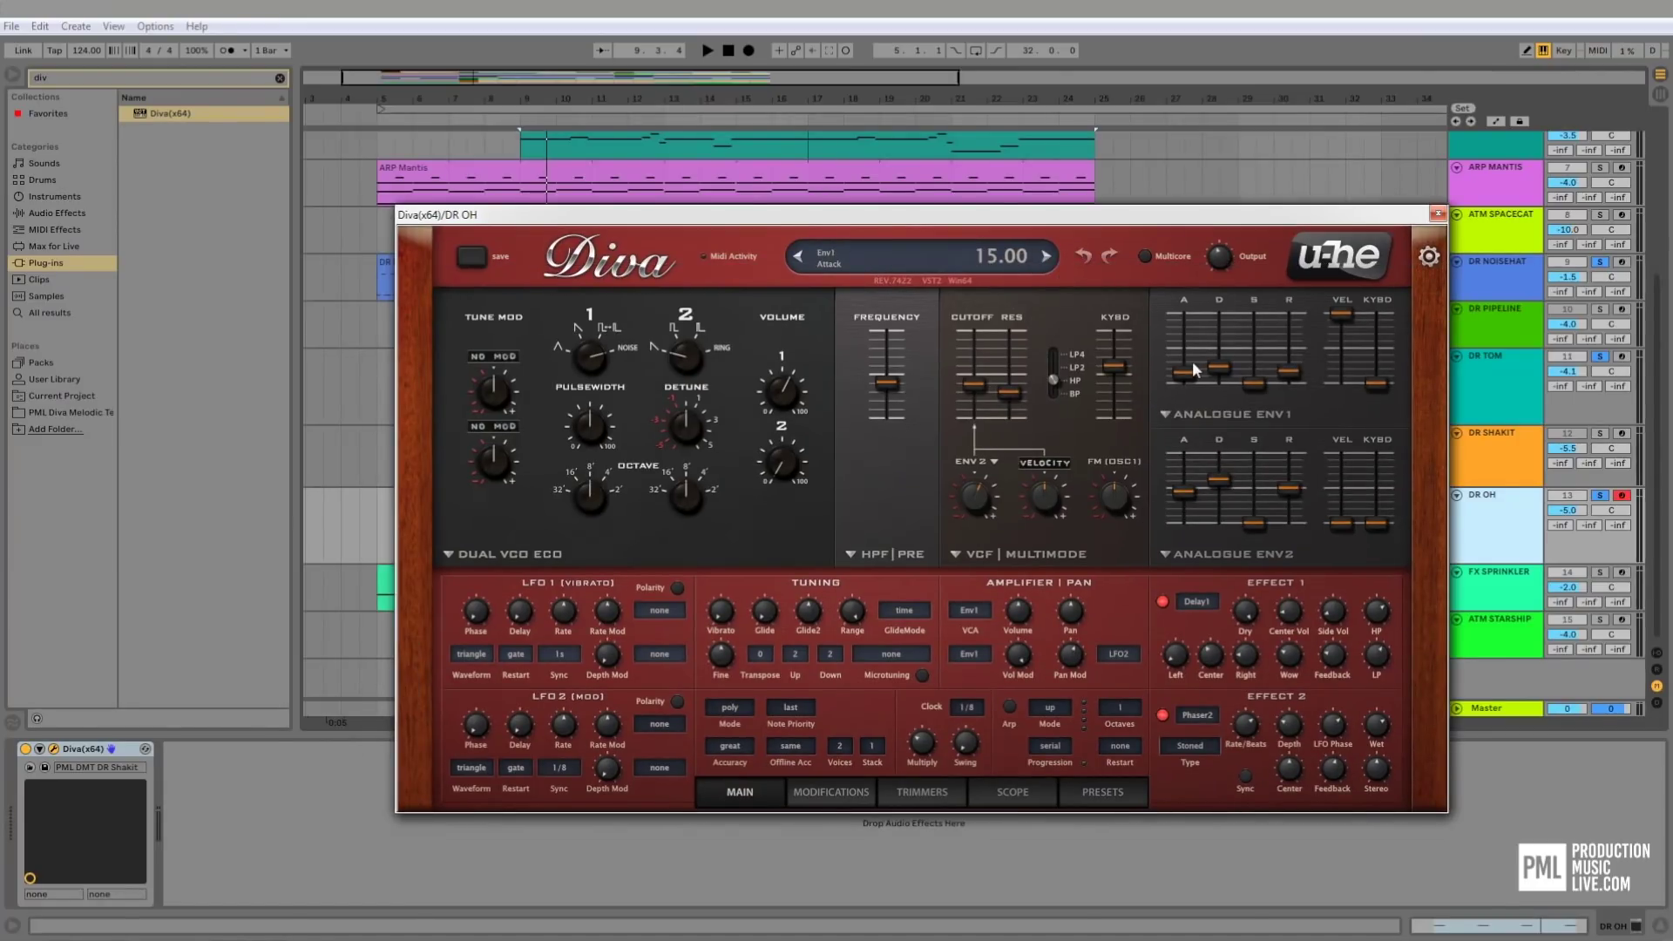
# - Play the percussion briefly, then set the attack of both Analogue envelopes to 0 in DR OH's Diva
pyautogui.moveTo(1071, 223); pyautogui.dragTo(1033, 166)
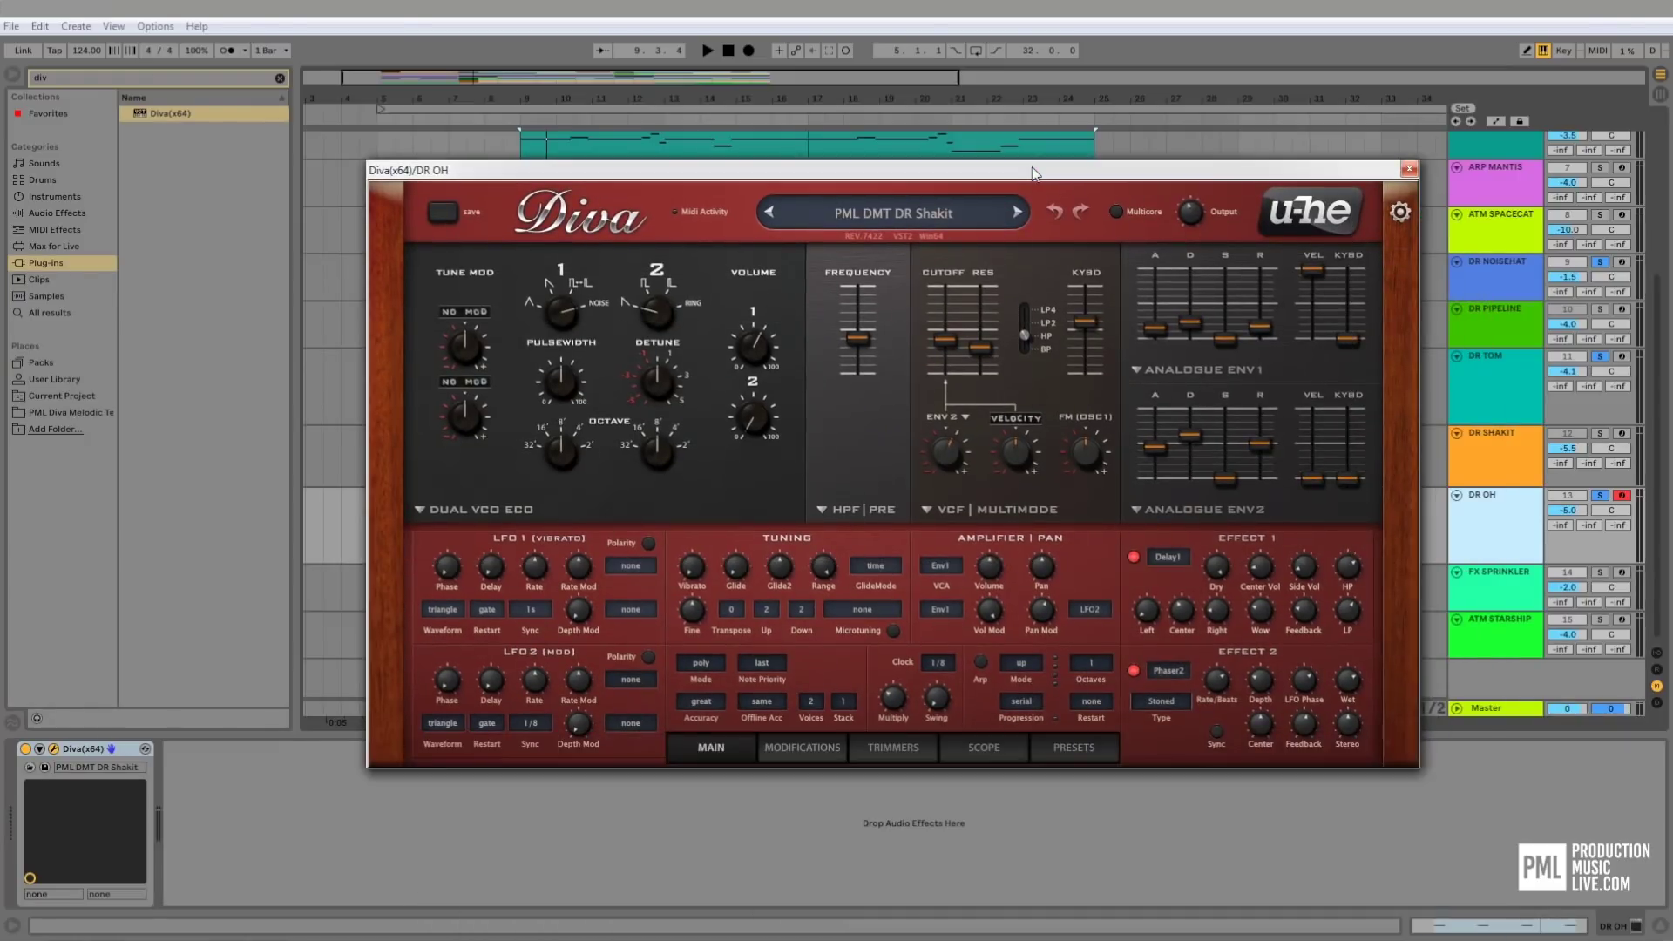
pyautogui.press('space')
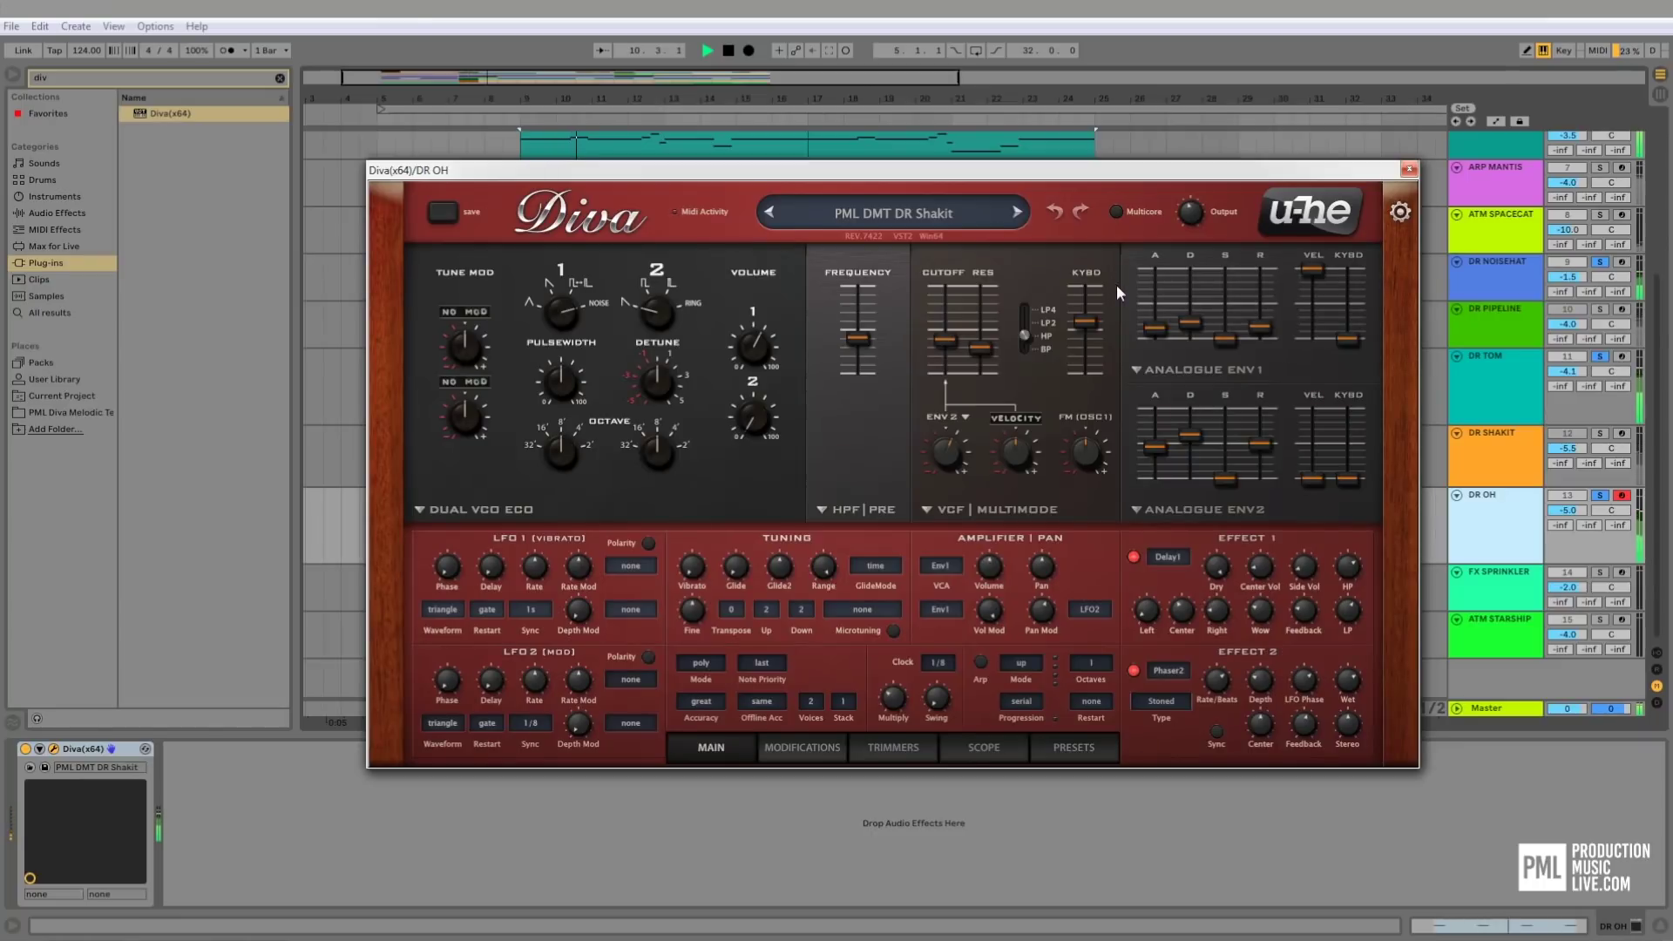
pyautogui.press('space')
pyautogui.moveTo(1158, 331)
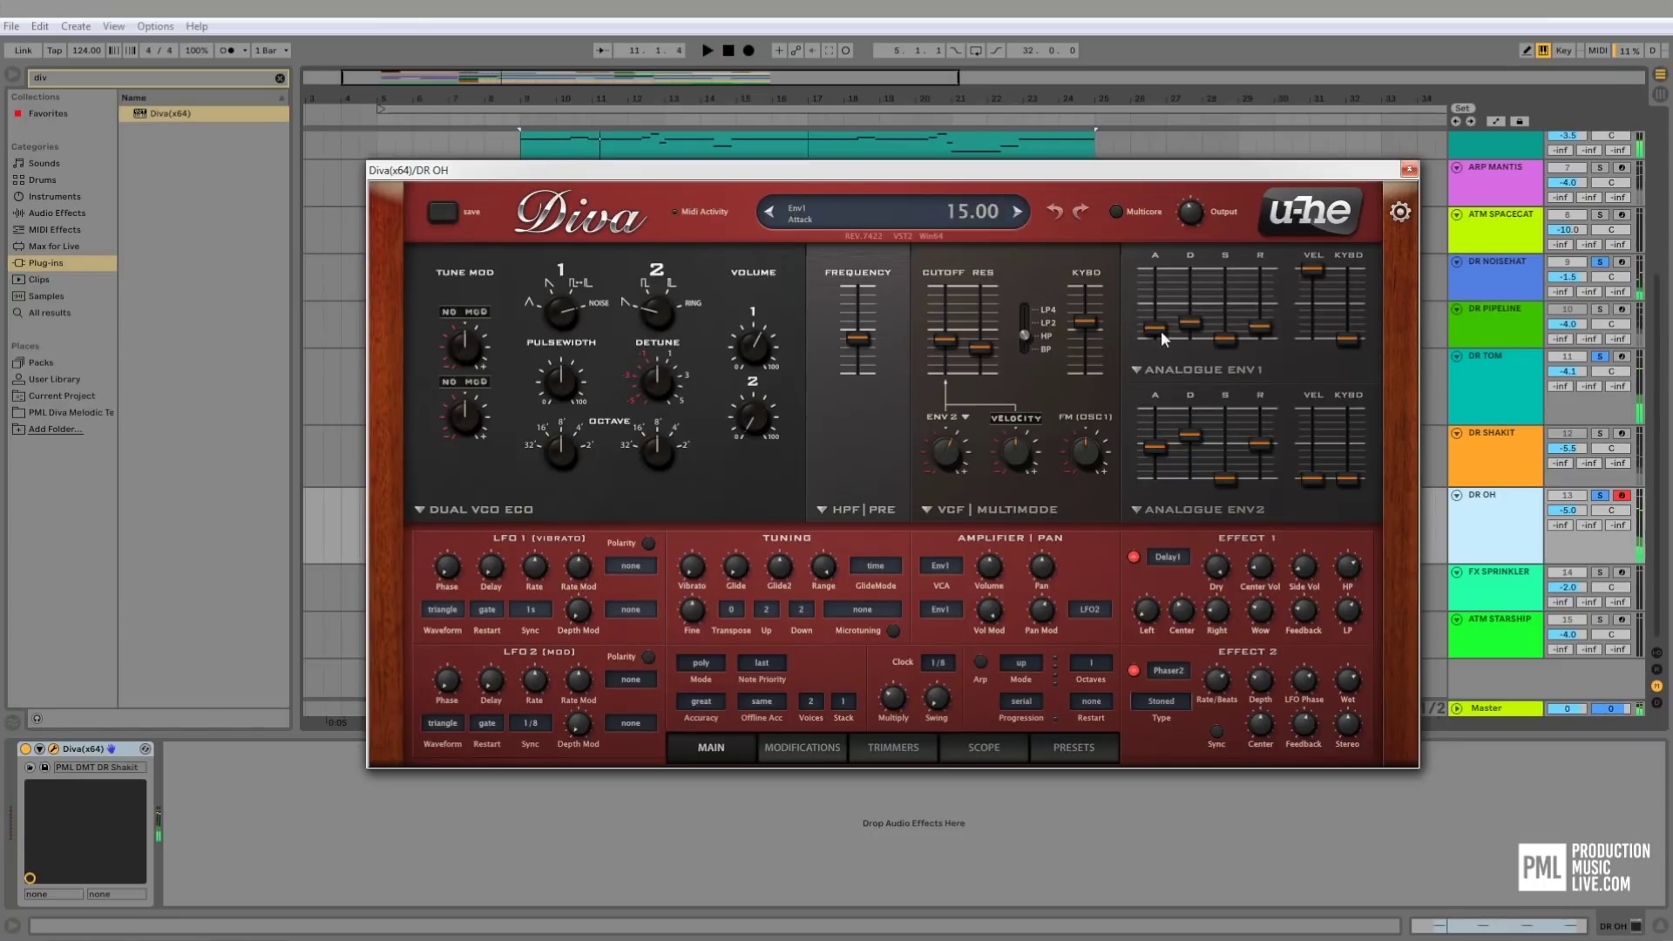
pyautogui.moveTo(1161, 331); pyautogui.dragTo(1159, 631)
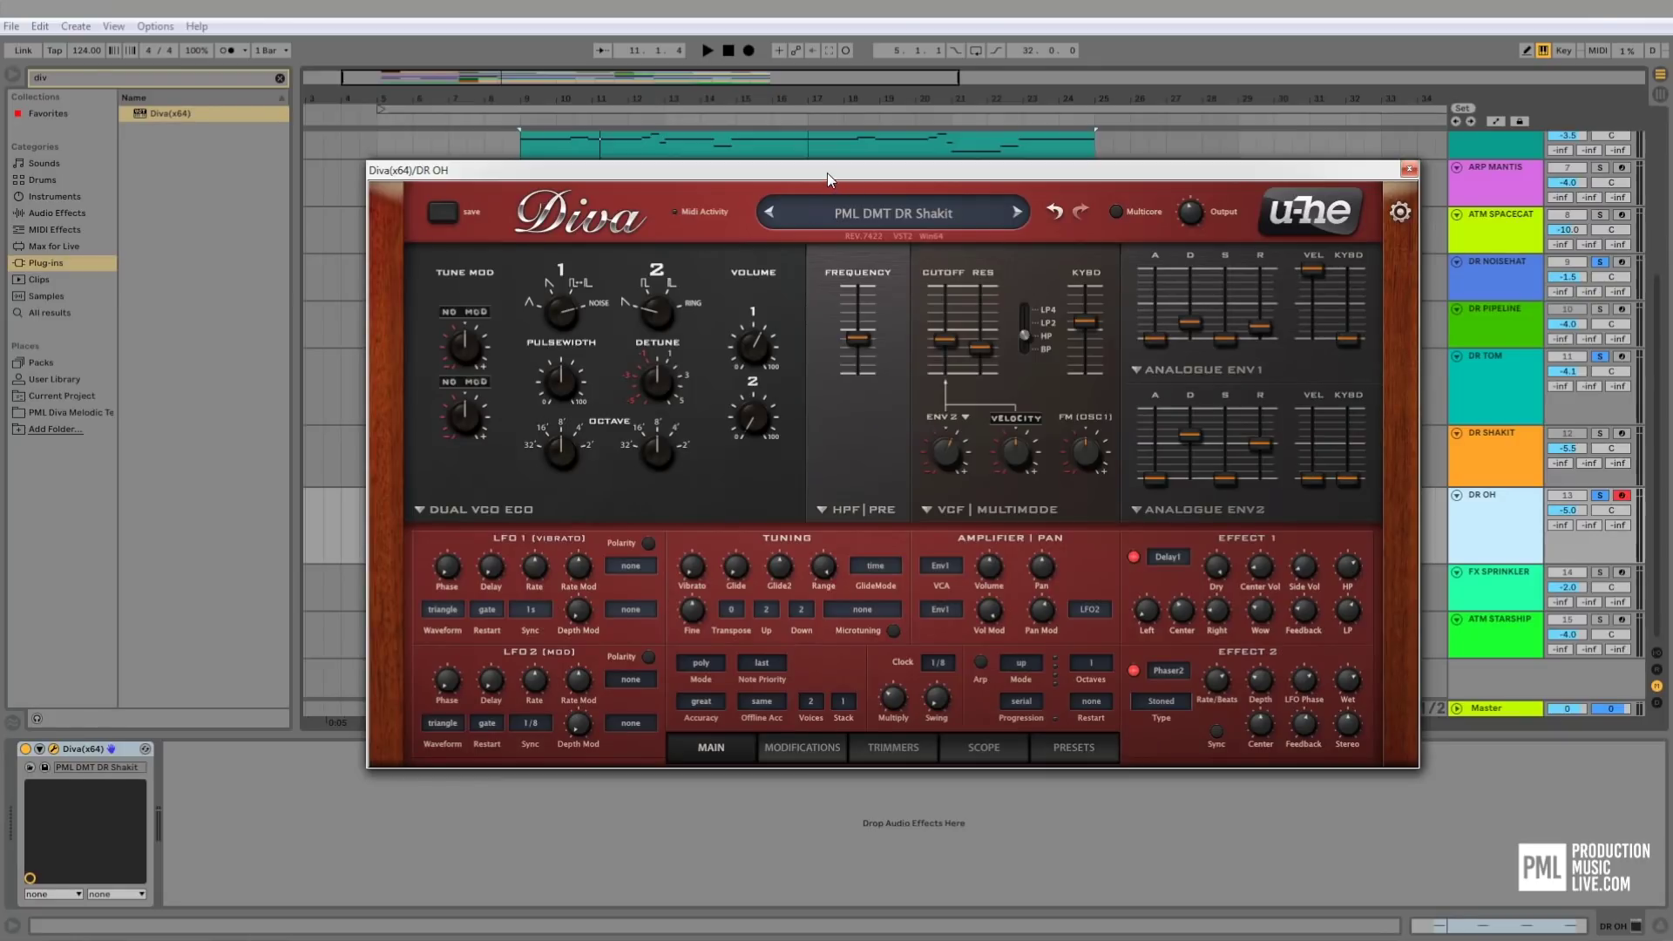
# - Solo only the DR OH track and play it from bar 9, checking its delay and phaser controls
pyautogui.moveTo(828, 172); pyautogui.dragTo(802, 184)
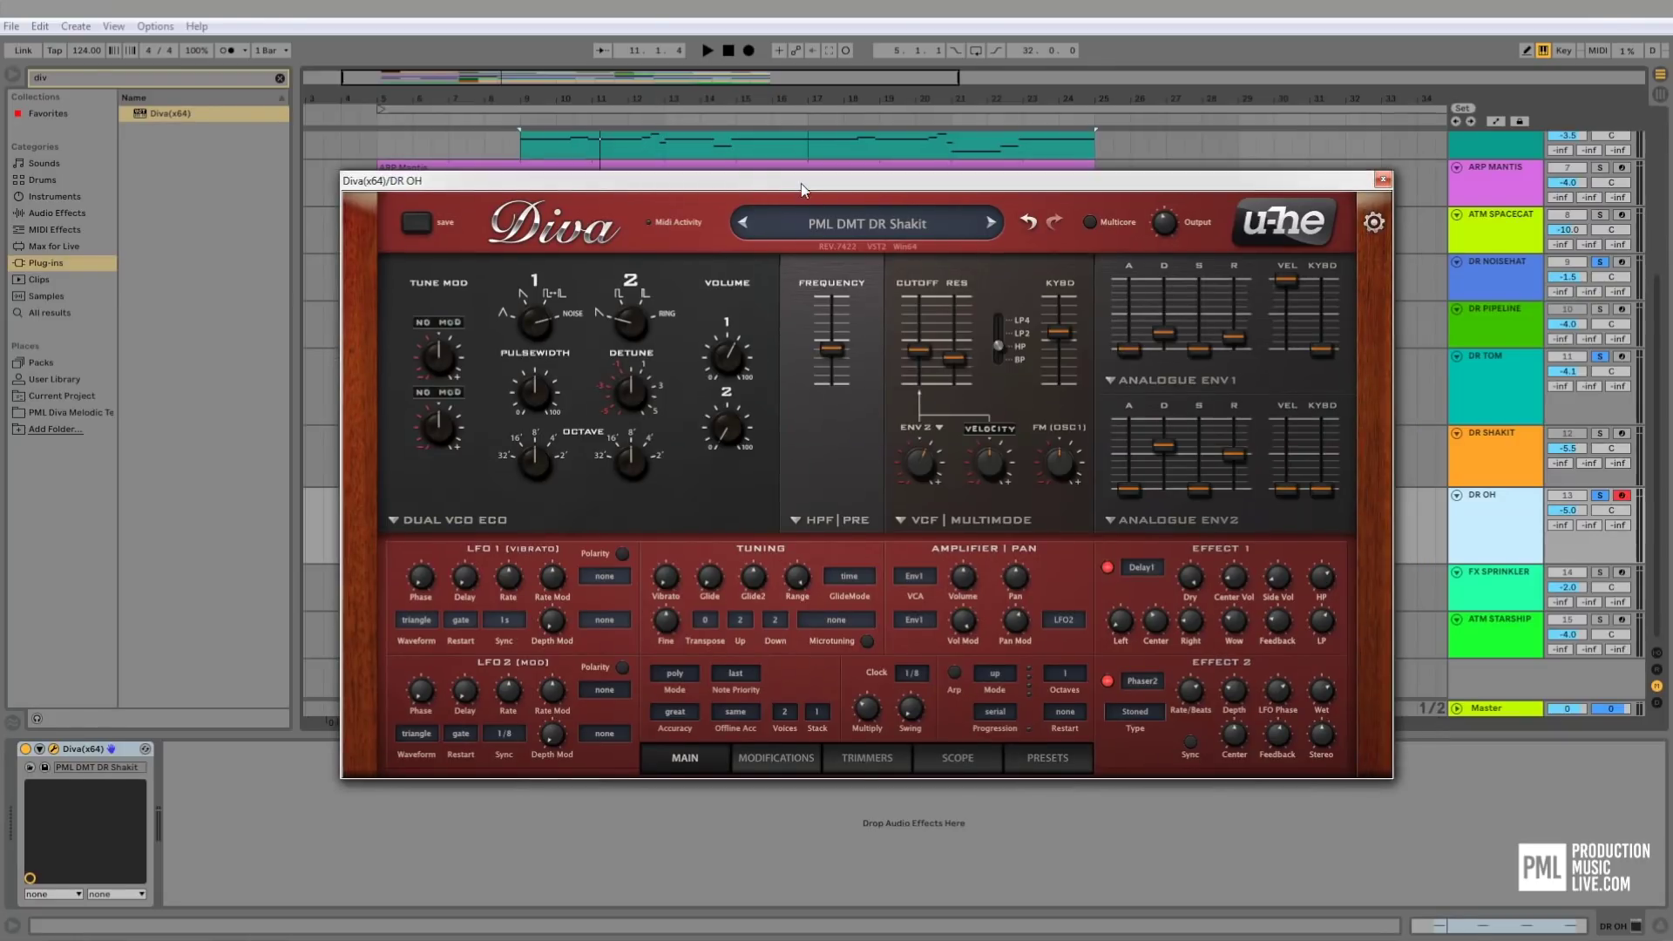
pyautogui.press('space')
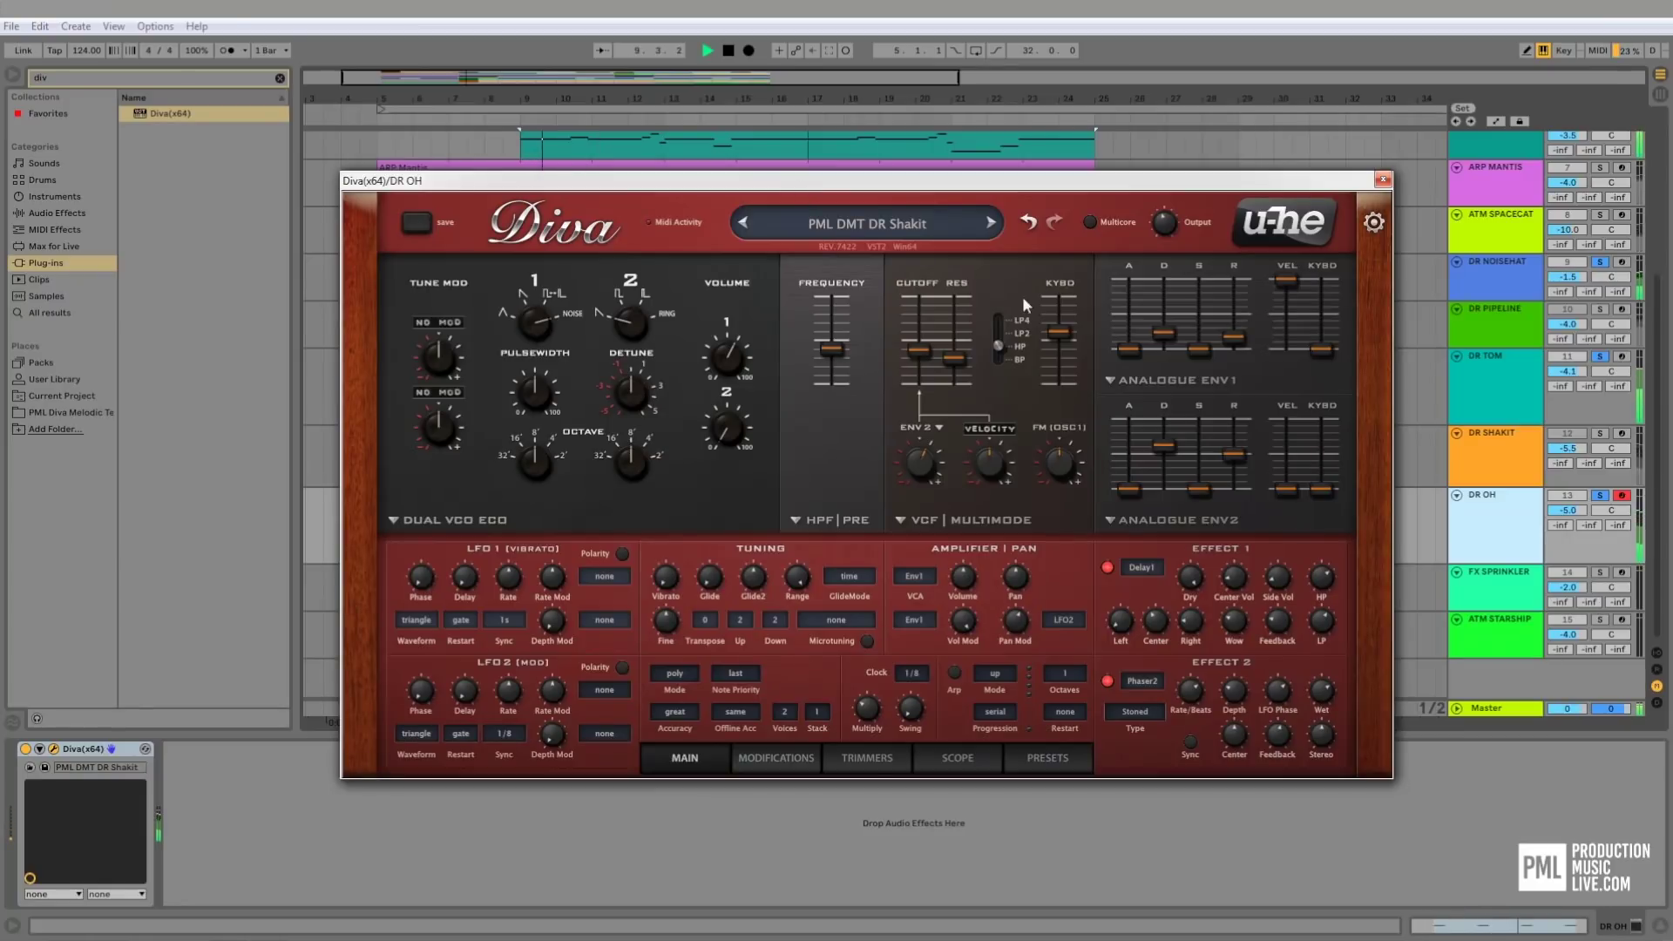
pyautogui.click(1601, 496)
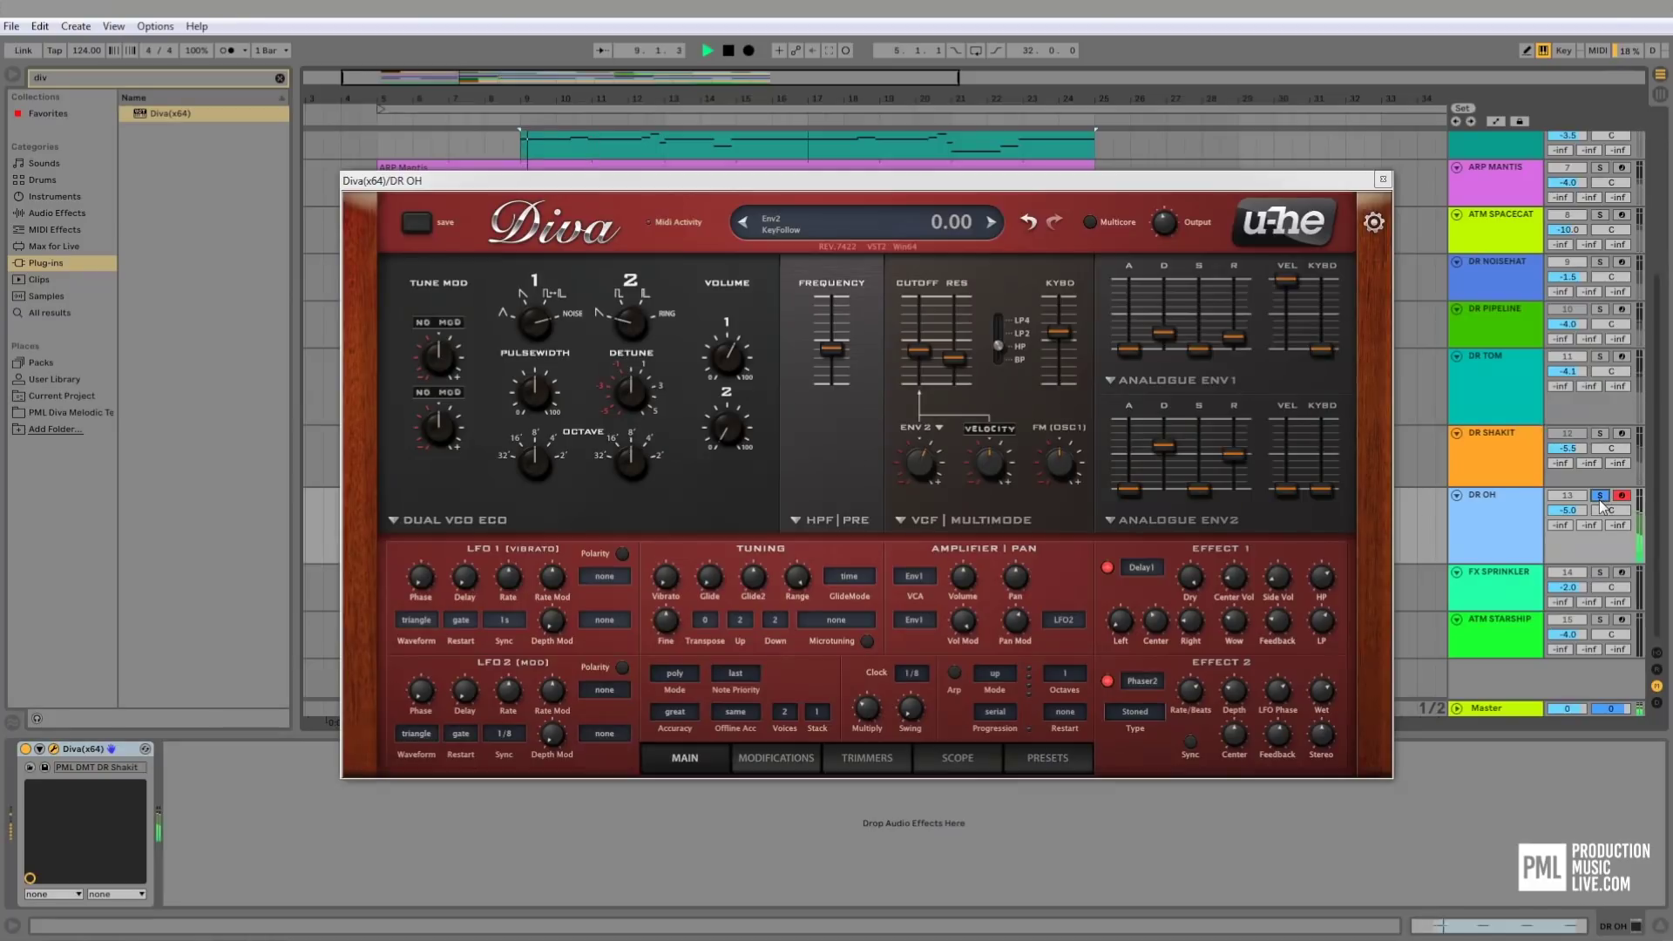
pyautogui.press('space')
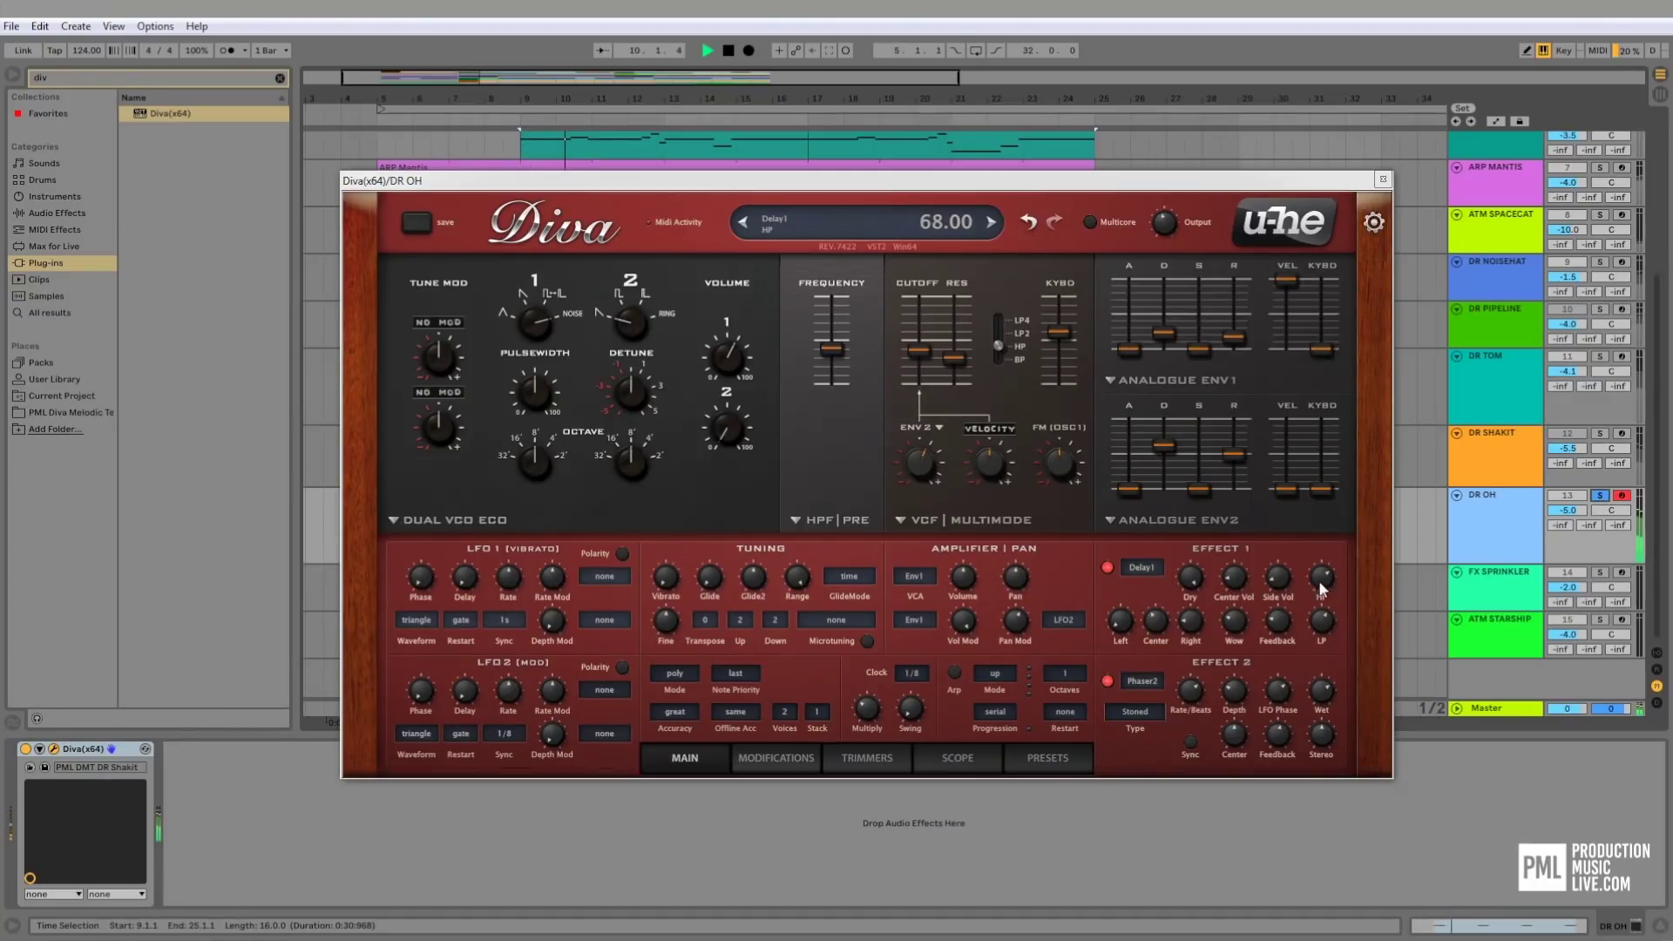
pyautogui.press('space')
pyautogui.moveTo(1283, 573); pyautogui.dragTo(1274, 591)
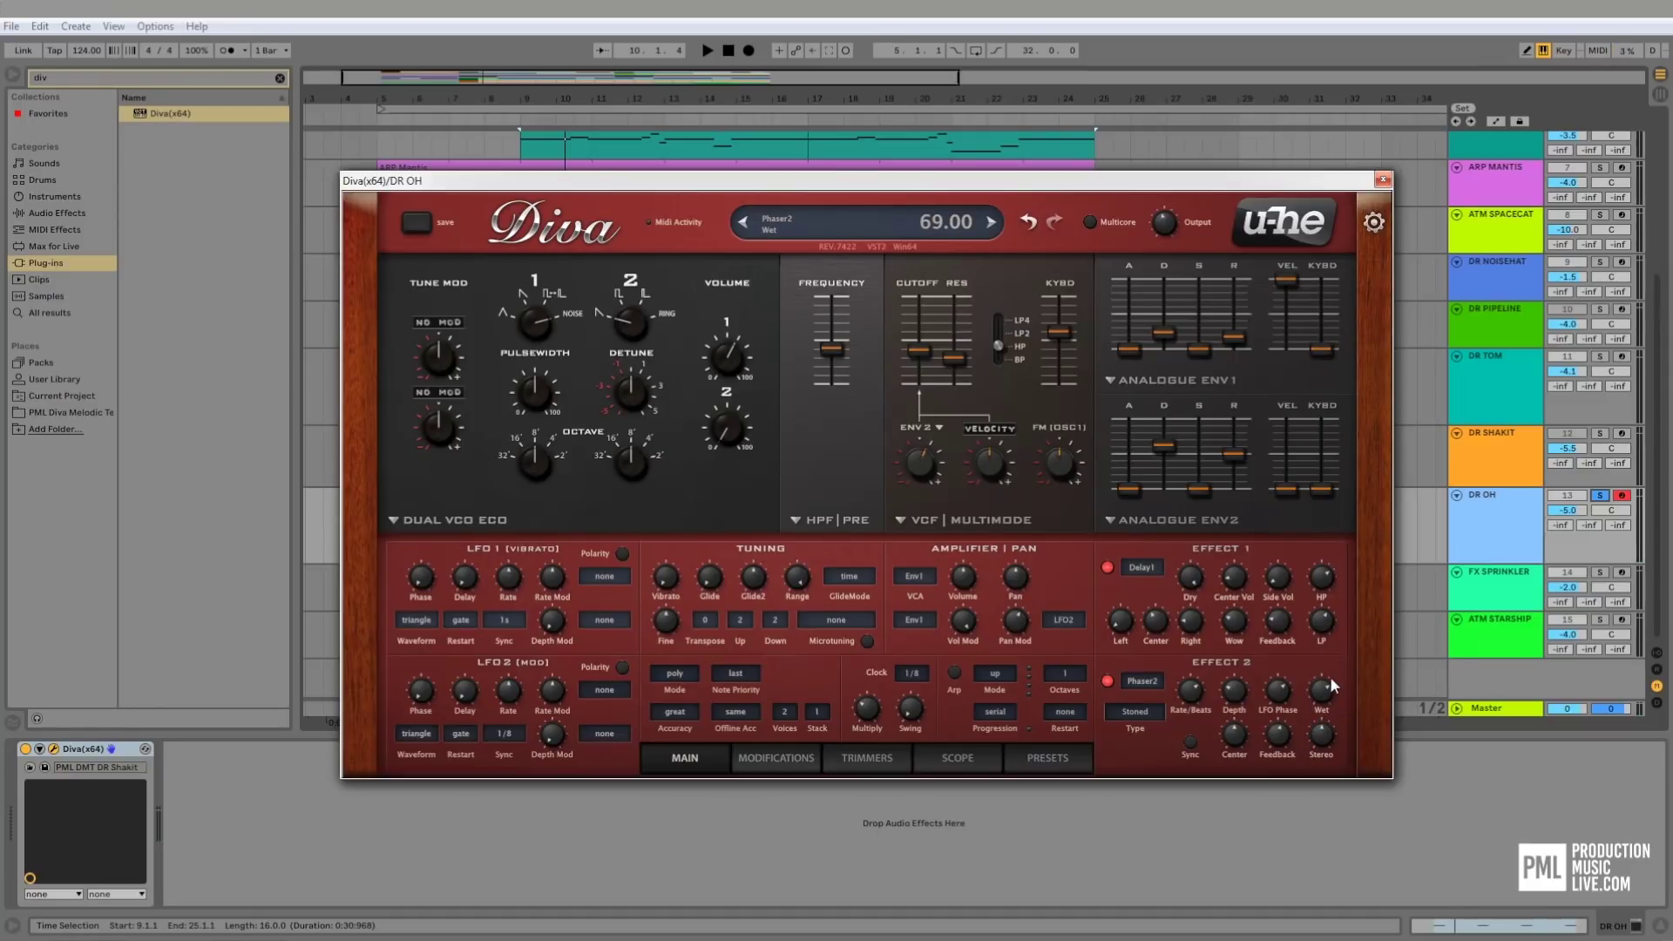
pyautogui.press('space')
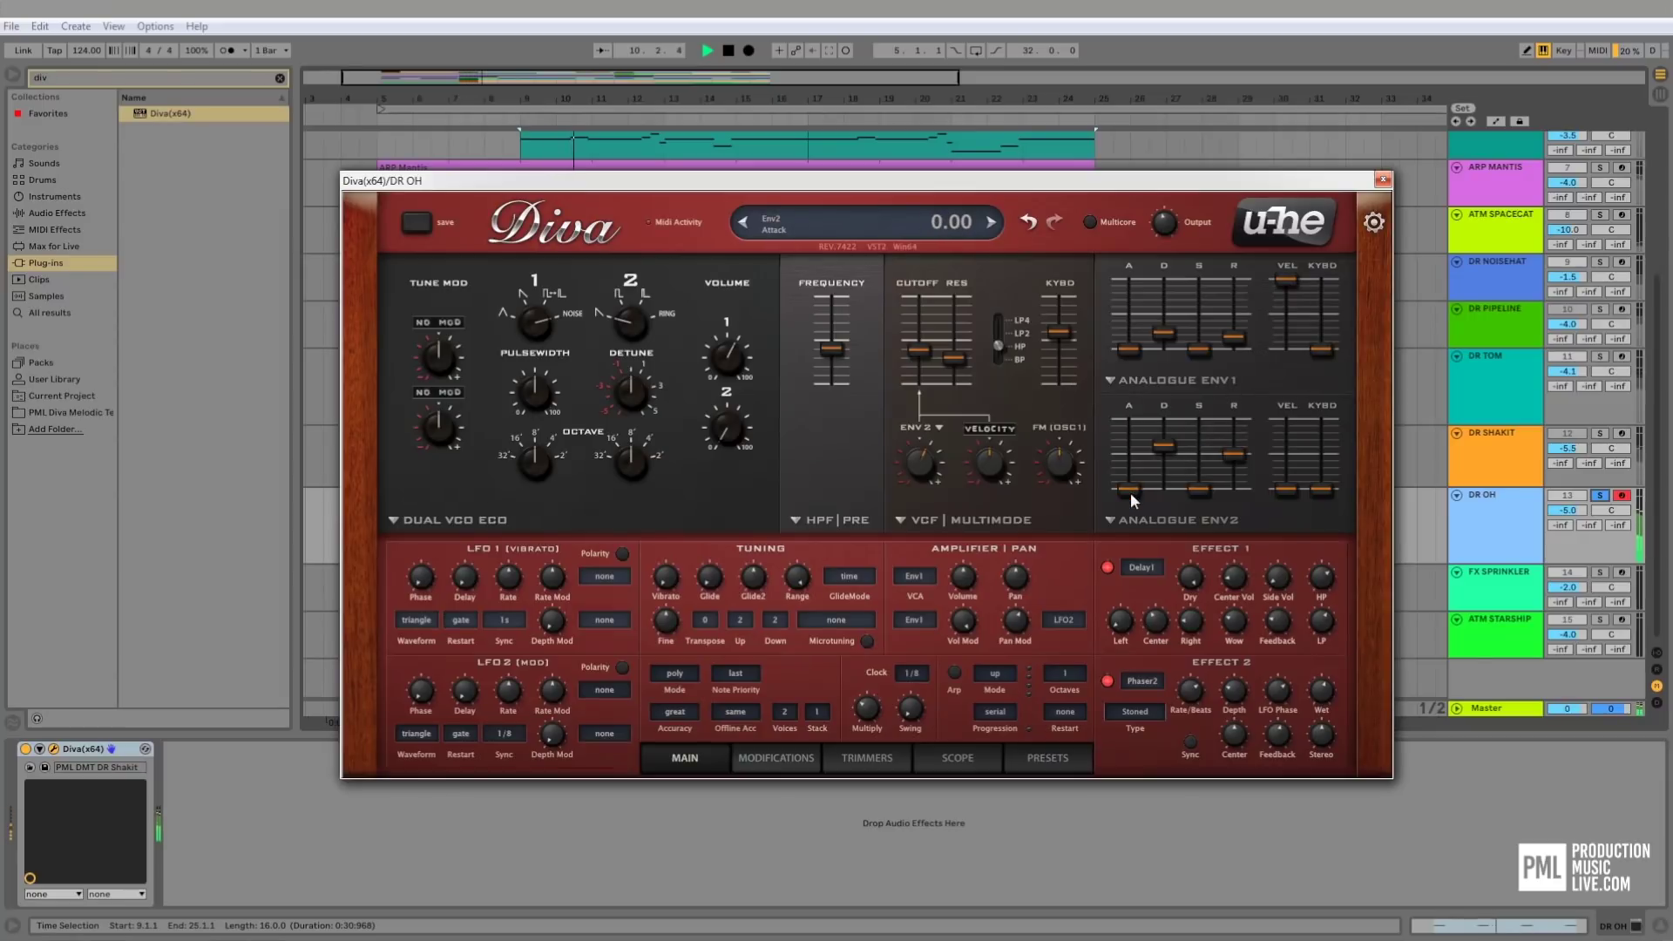
pyautogui.press('space')
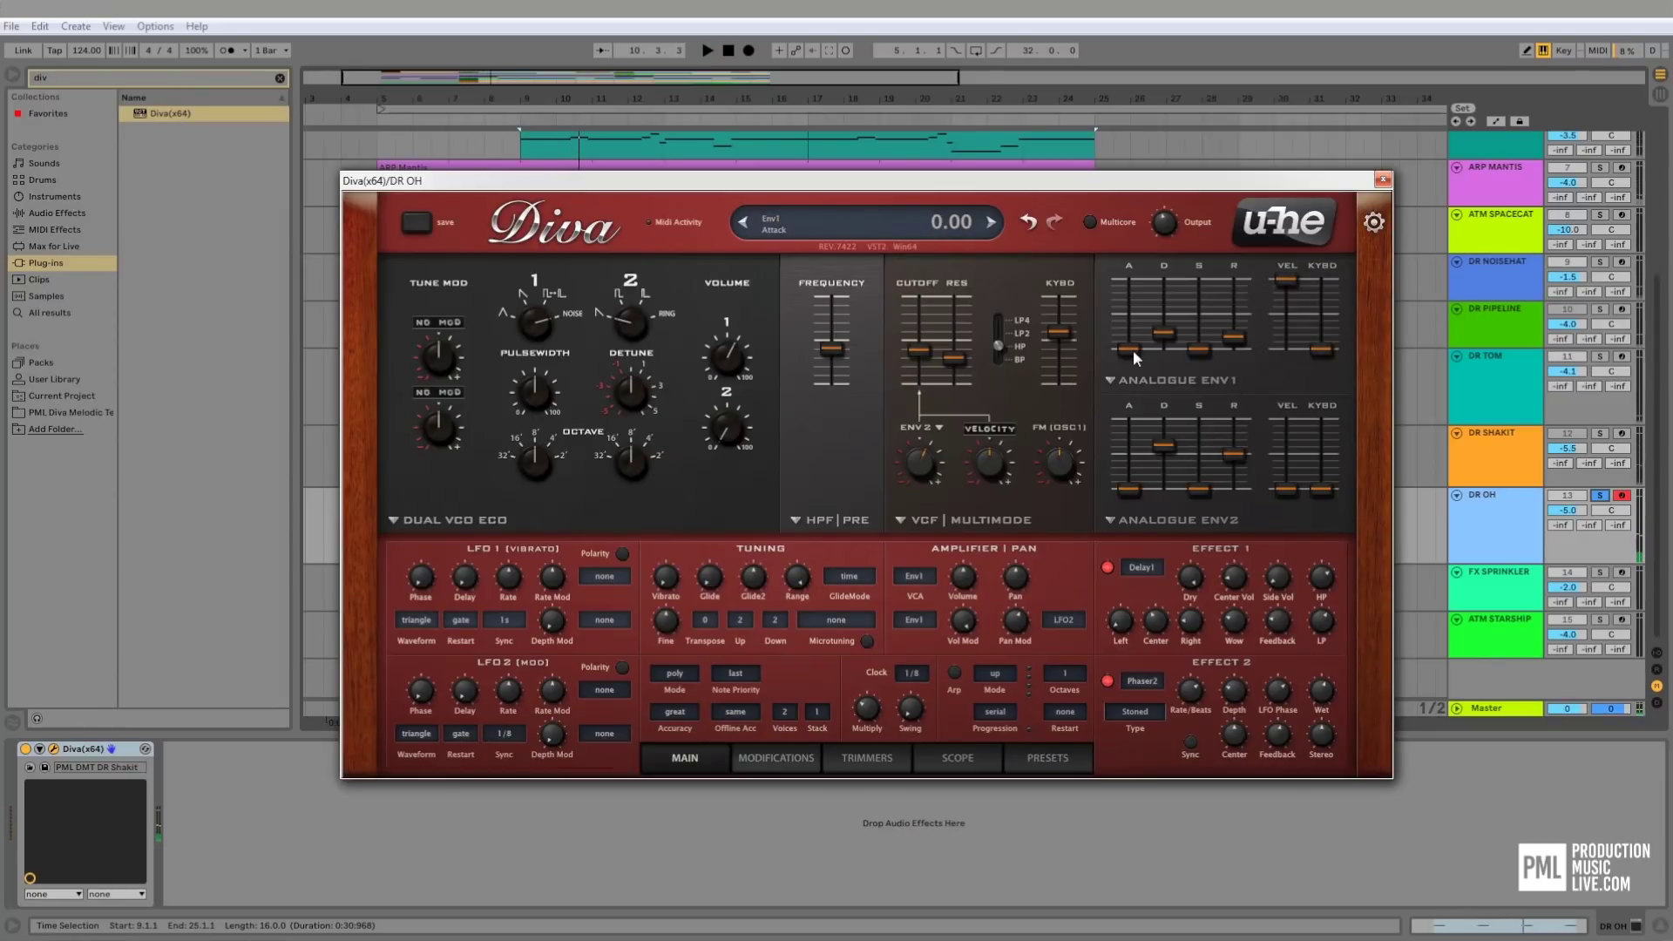
# - Try longer attacks on both envelopes, with envelope 2 at 43, comparing solo and full playback before resetting both to 0
pyautogui.moveTo(1132, 348); pyautogui.dragTo(1146, 339)
pyautogui.moveTo(1131, 495); pyautogui.dragTo(1140, 457)
pyautogui.press('space')
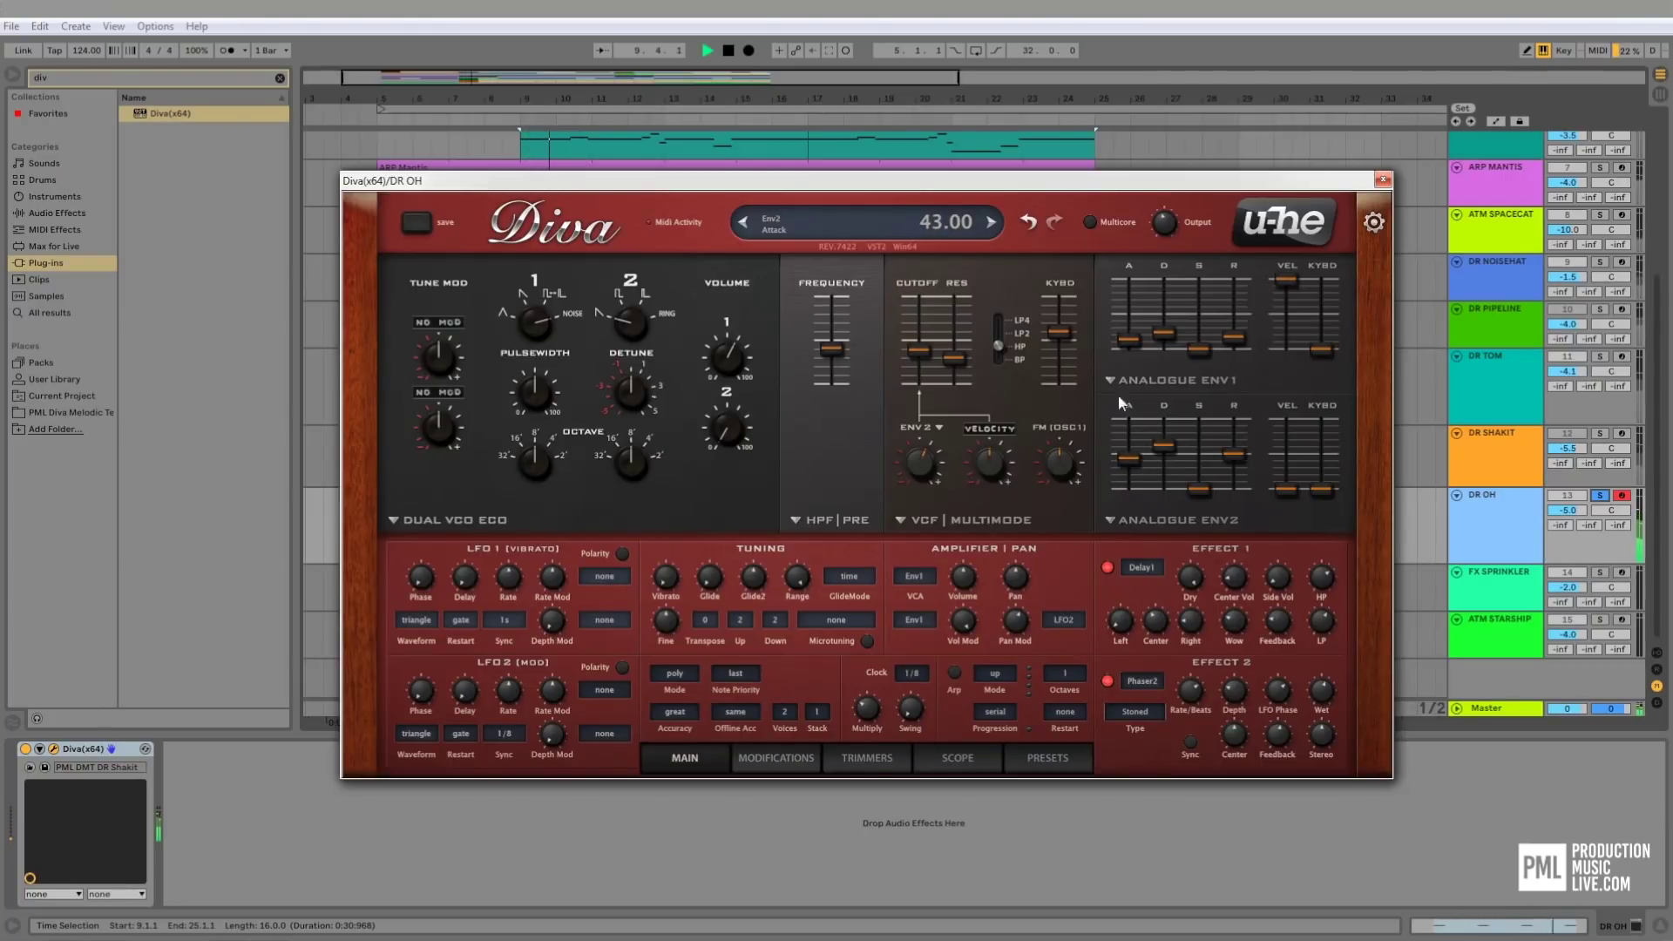
pyautogui.moveTo(1129, 341); pyautogui.dragTo(1138, 335)
pyautogui.click(1602, 496)
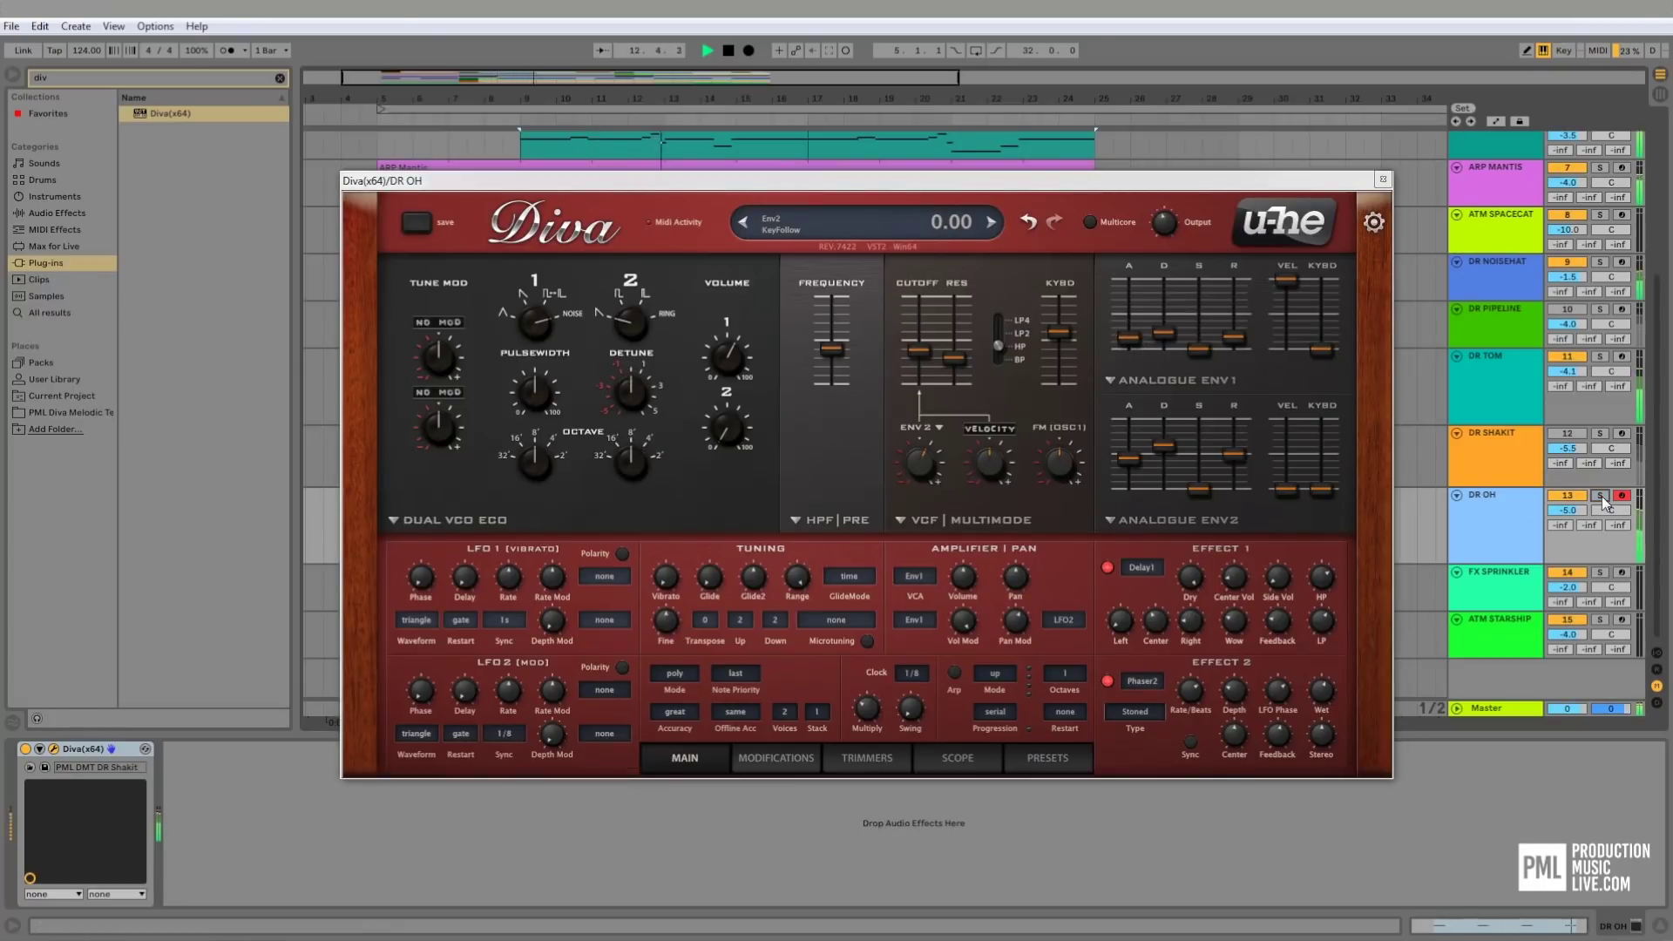
pyautogui.click(1602, 497)
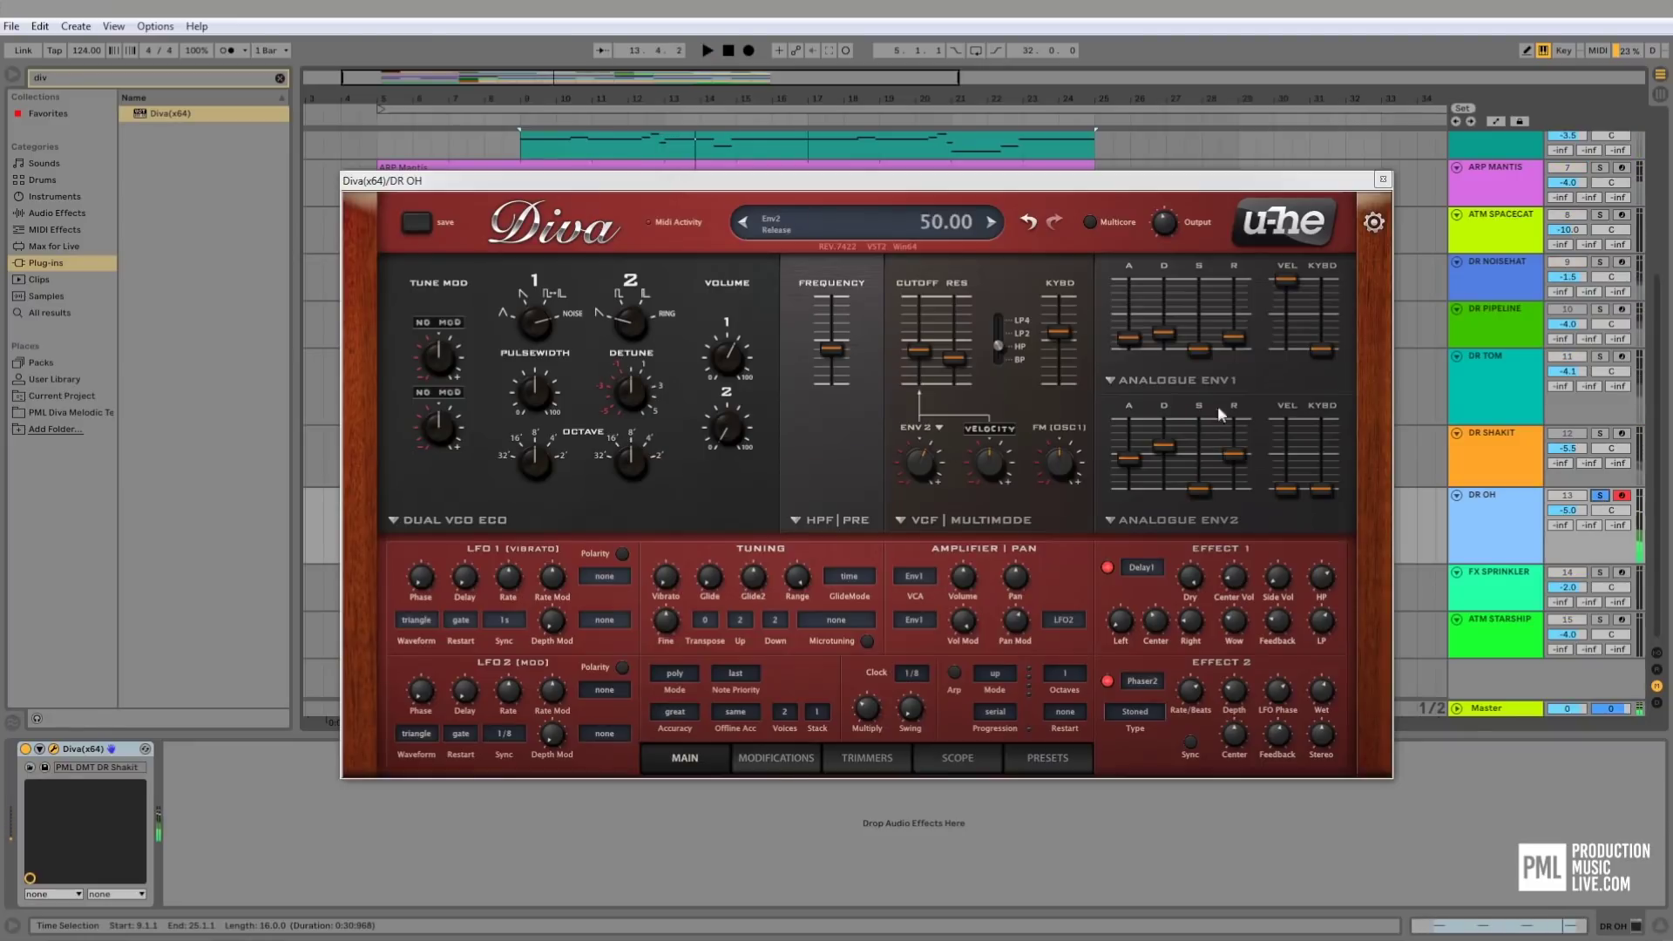
pyautogui.moveTo(1133, 342); pyautogui.dragTo(1170, 527)
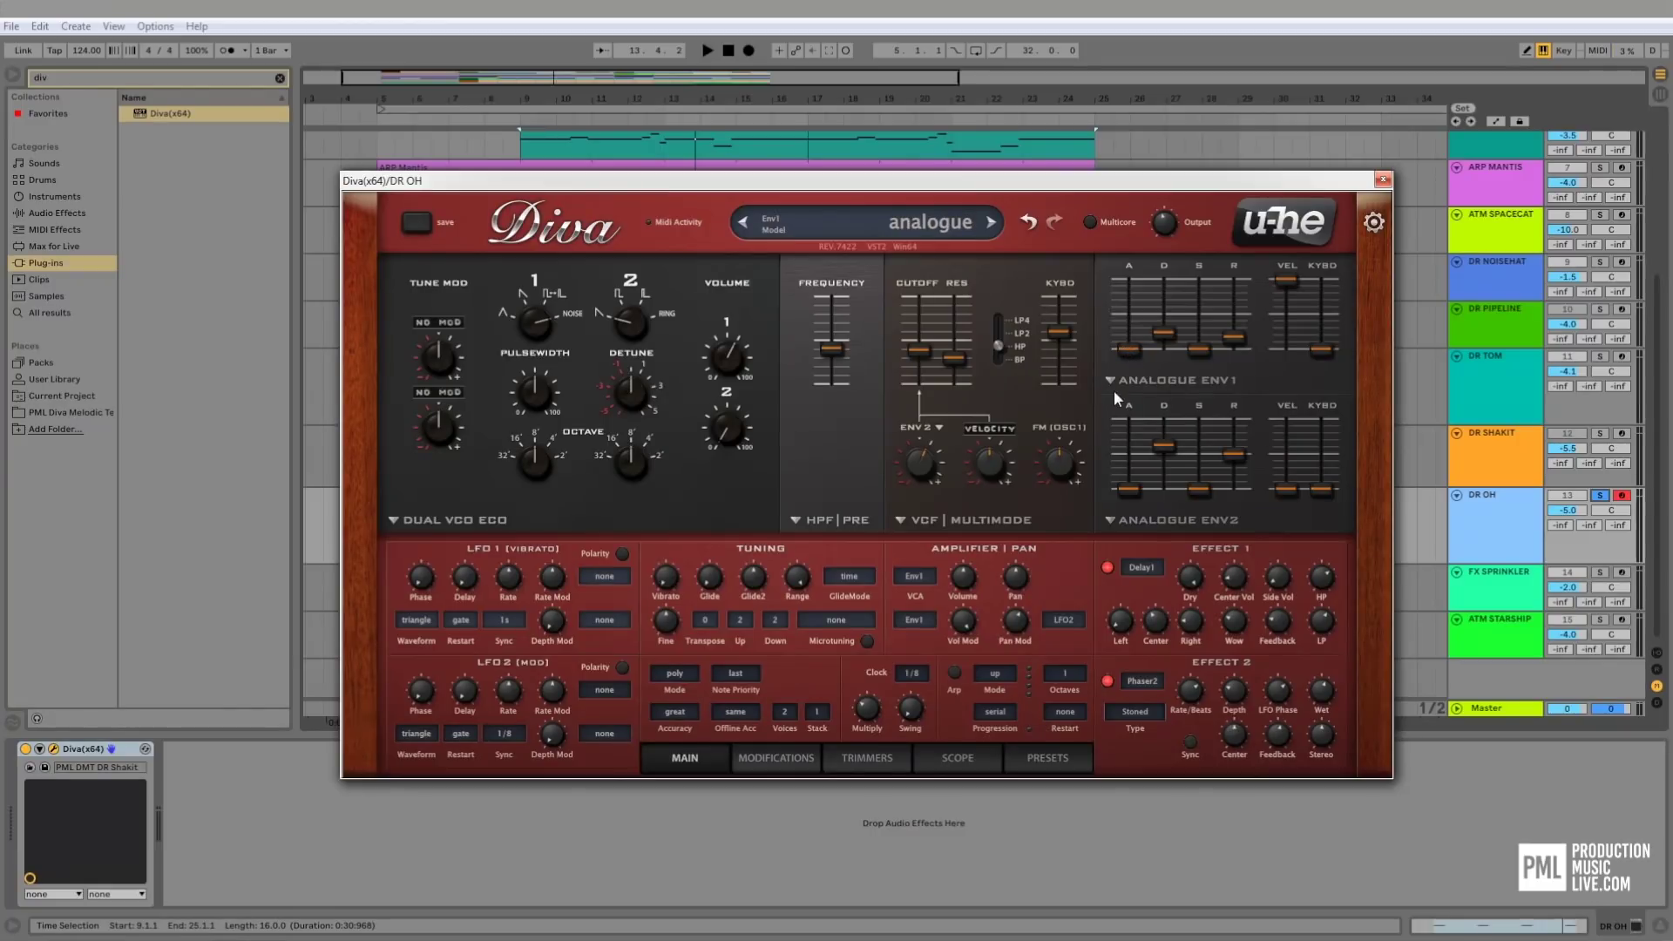
# - Solo KICK SC, KICK and DR NOISEHAT together with DR OH and play the group briefly from bar 9
pyautogui.press('space')
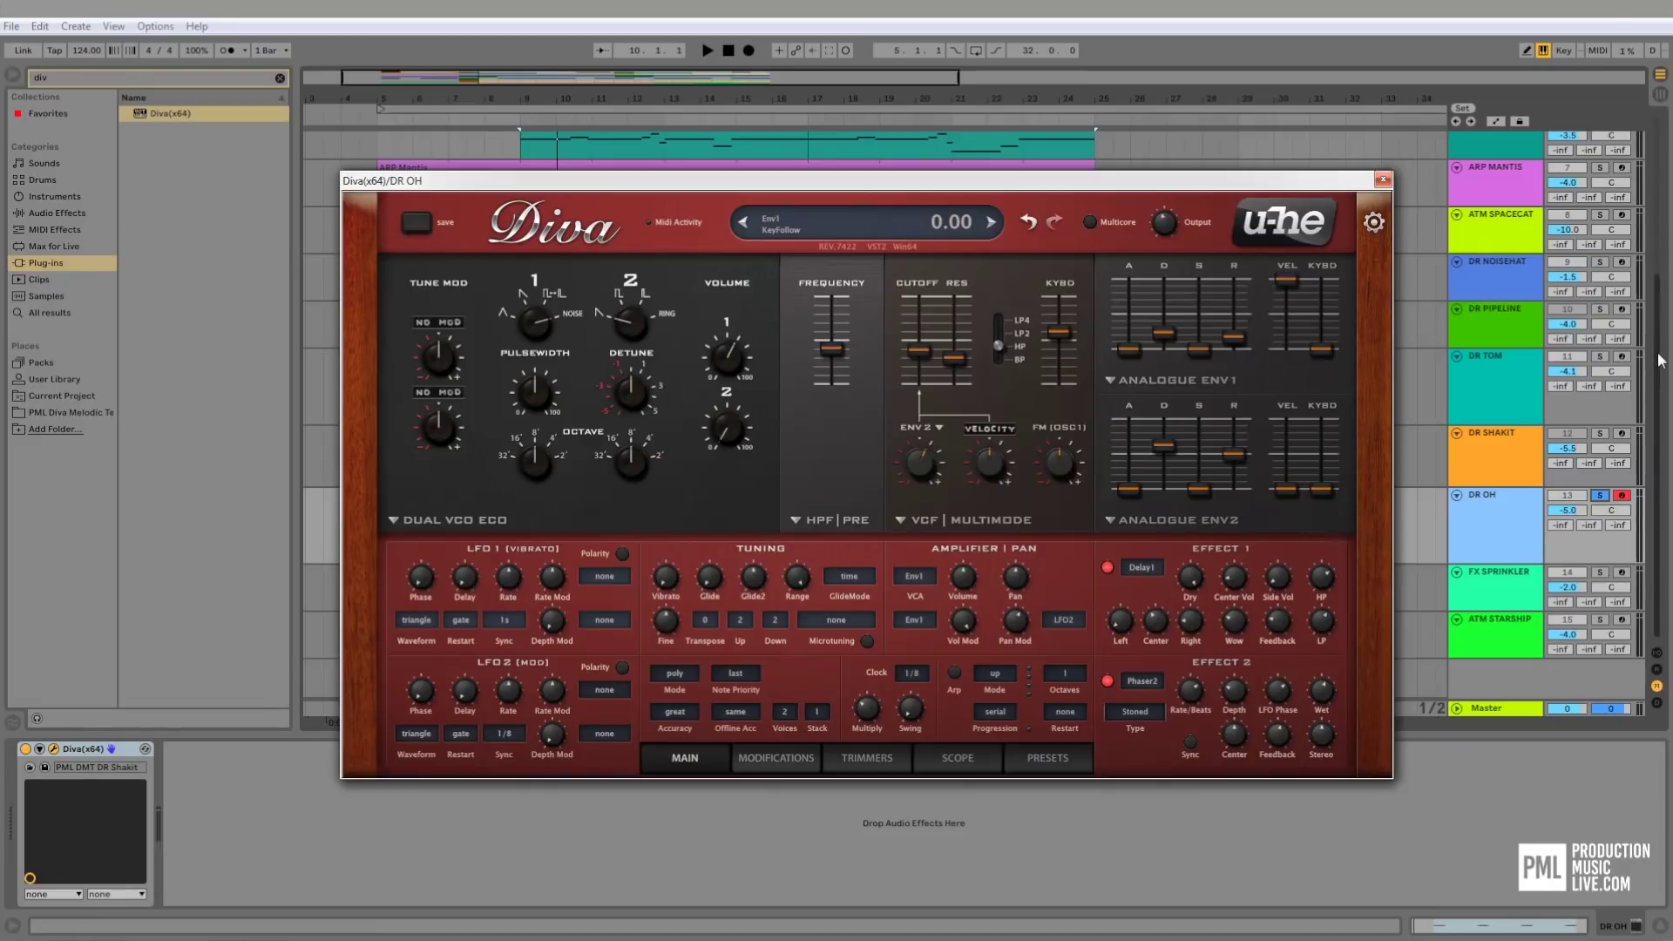
pyautogui.scroll(5, 1660, 359)
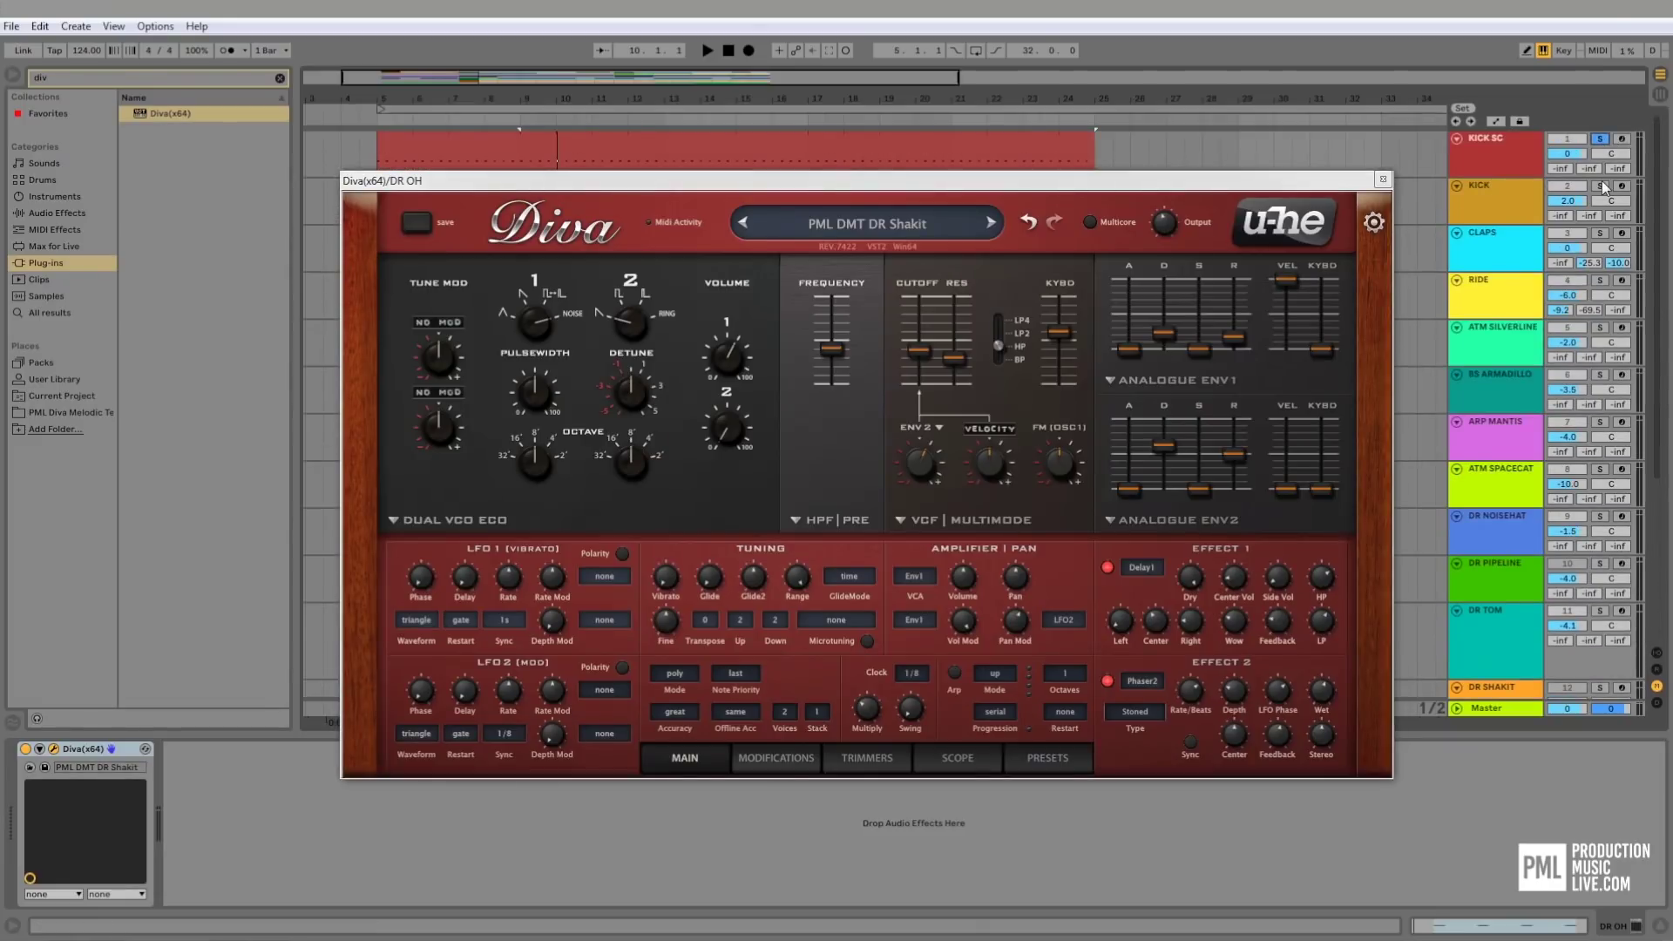
pyautogui.click(1601, 187)
pyautogui.moveTo(1667, 303); pyautogui.dragTo(1667, 485)
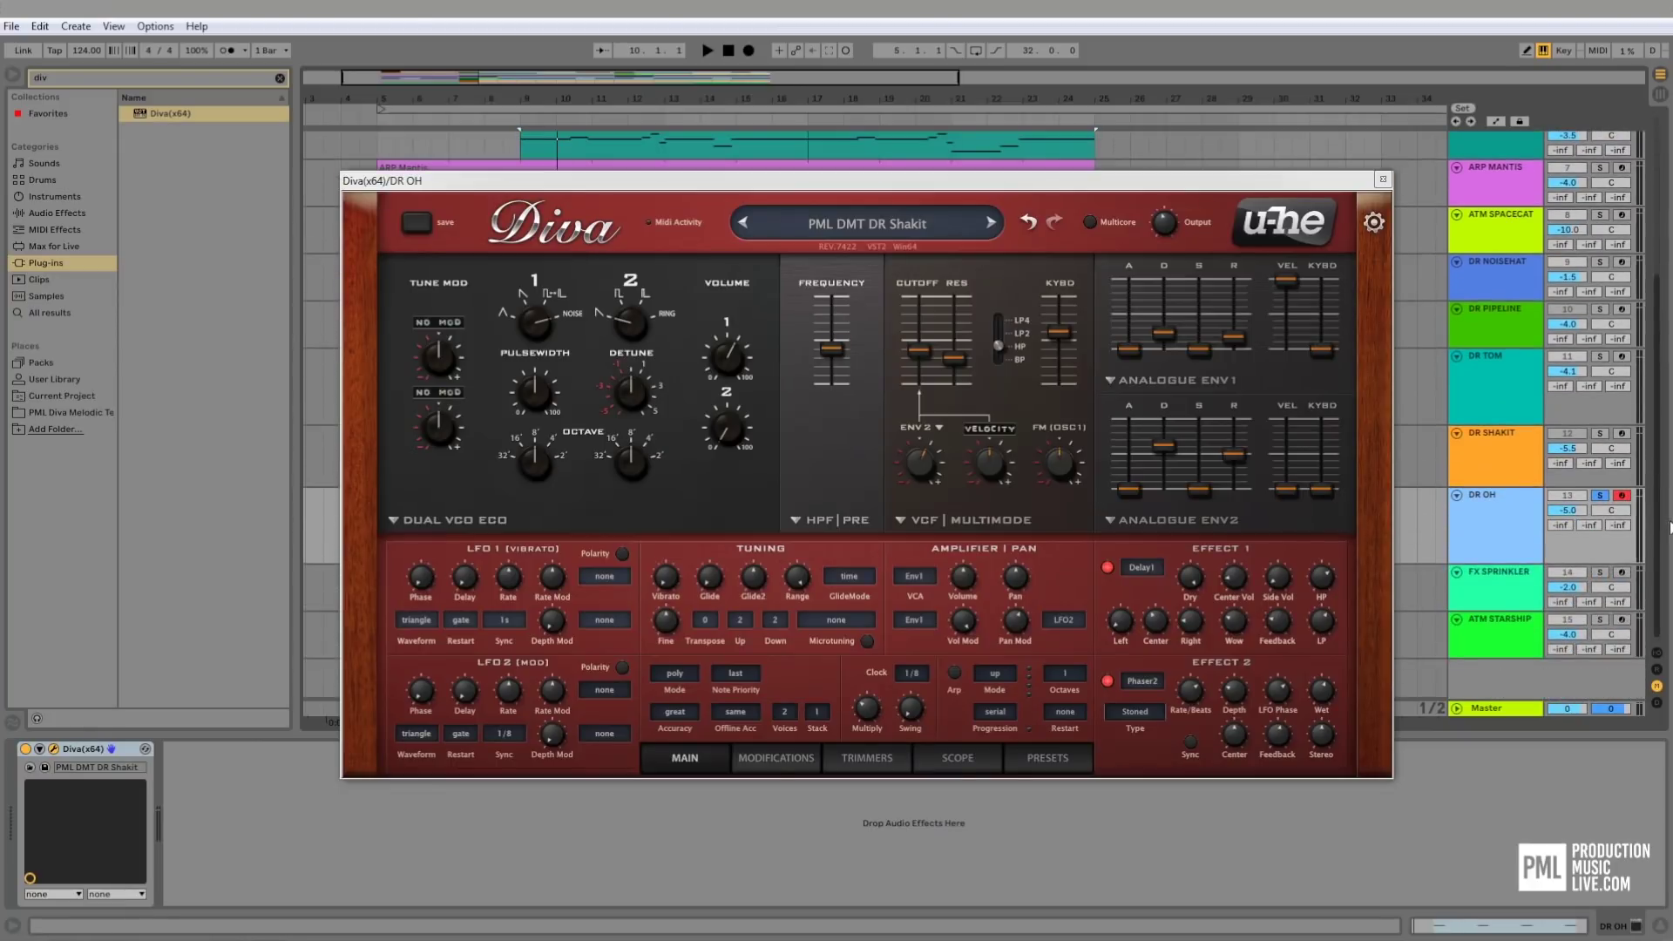
pyautogui.click(1598, 263)
pyautogui.press('space')
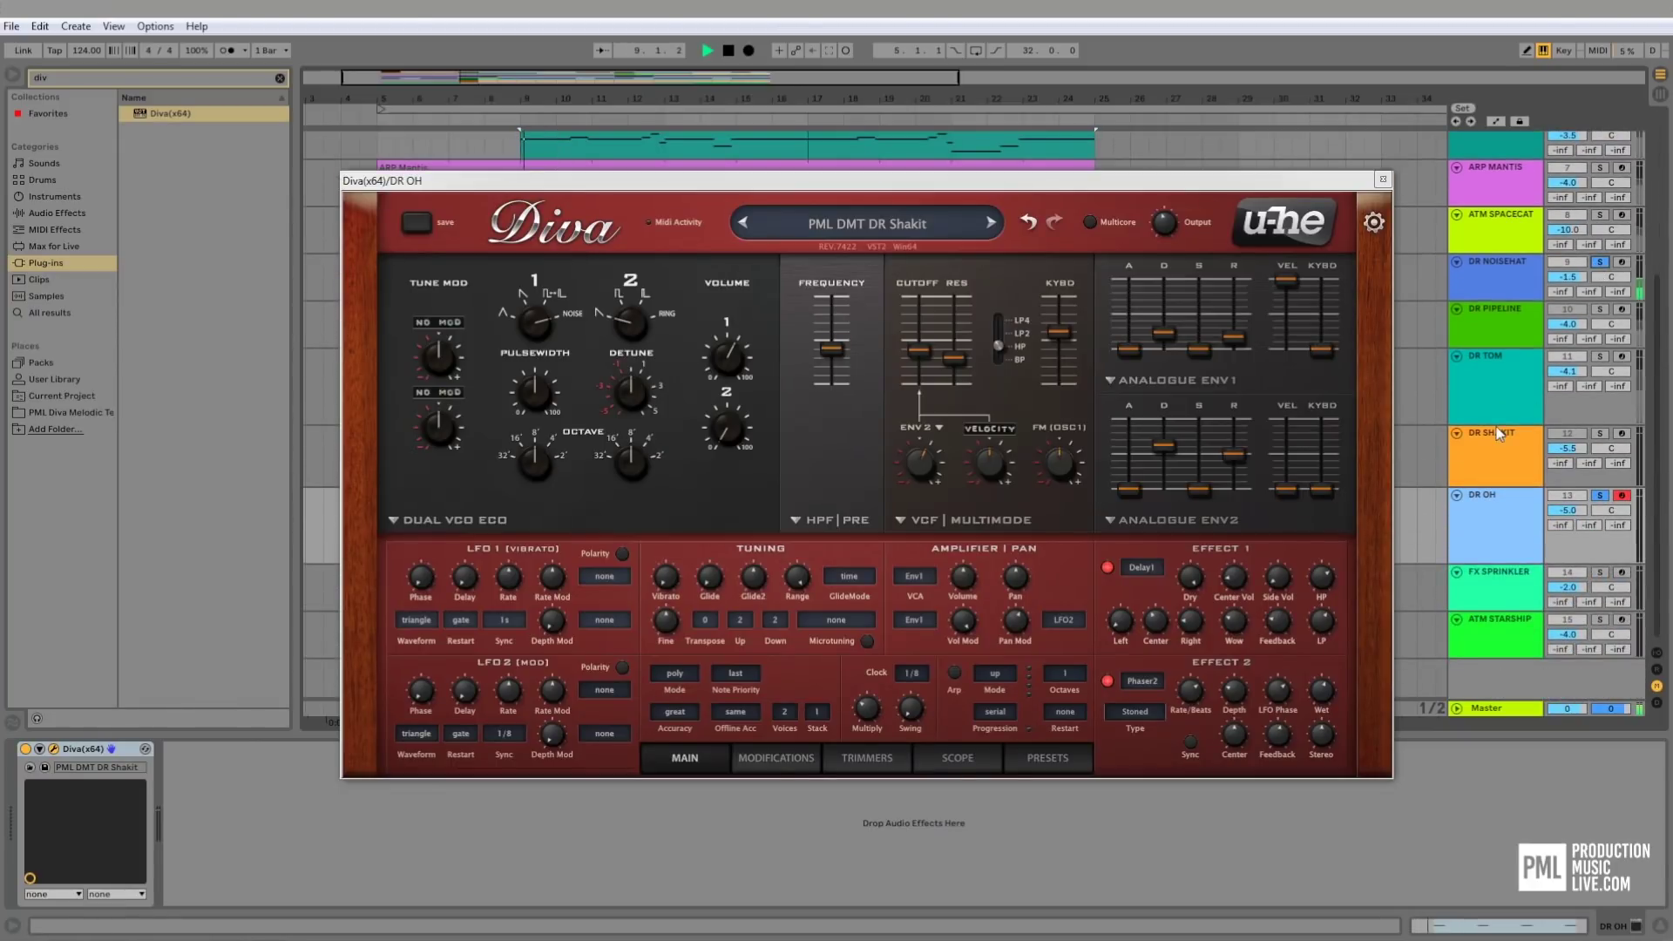
pyautogui.press('space')
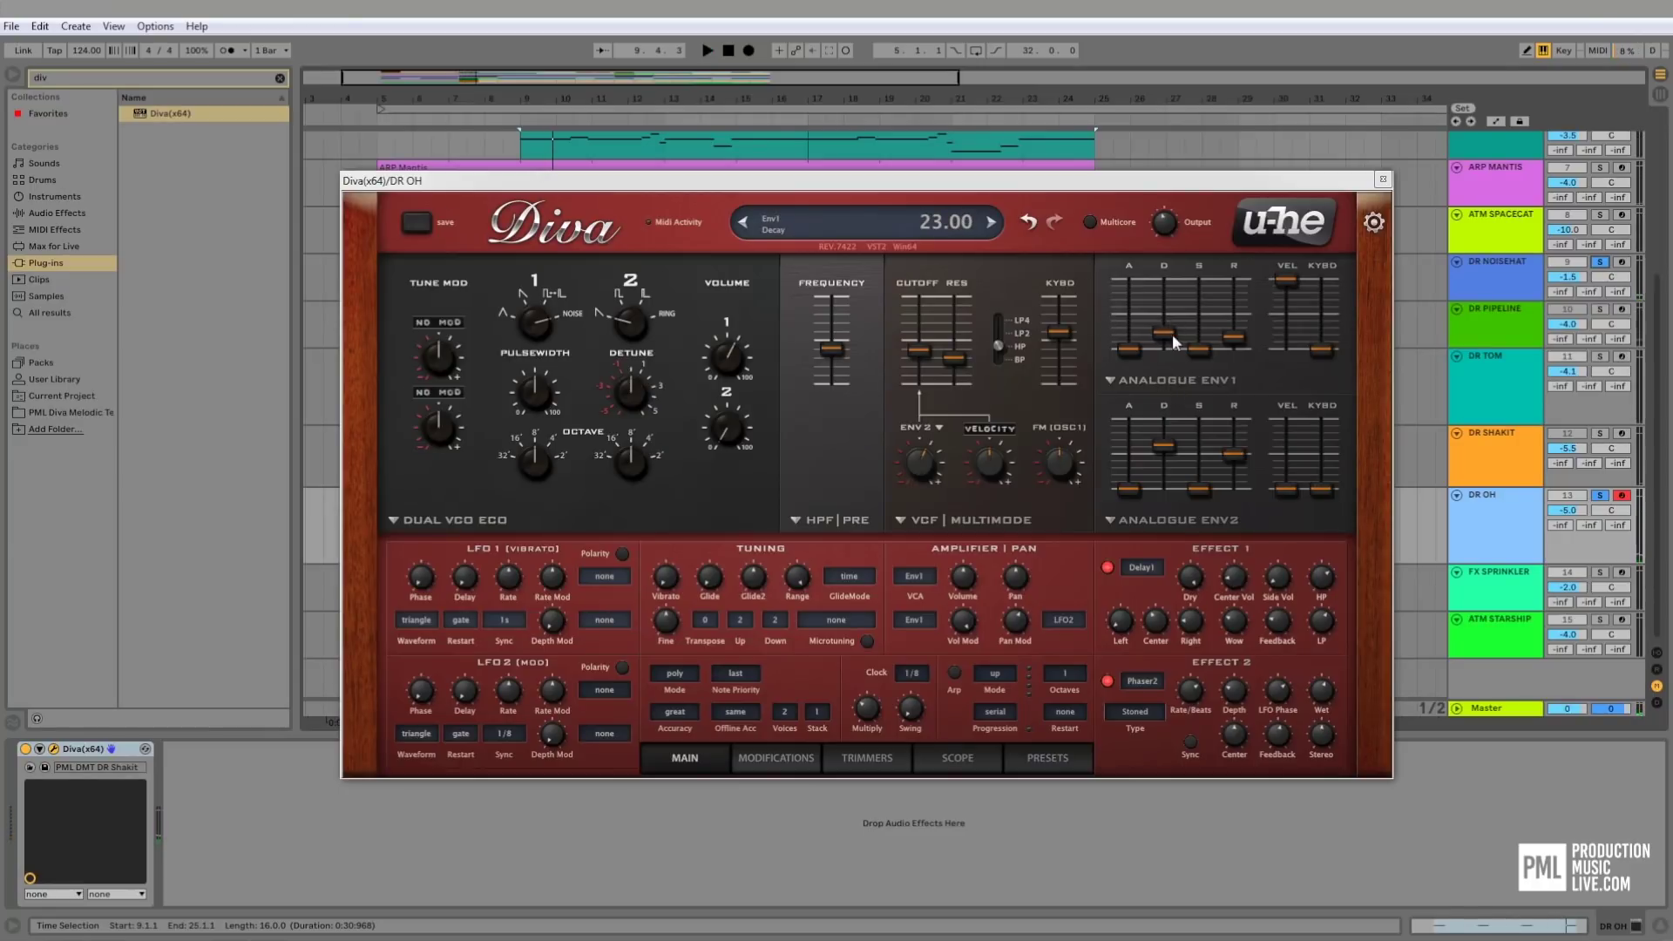
# - Enable Diva's Multicore option, then lengthen envelope 1's decay and adjust Delay1's side volume during playback
pyautogui.click(1111, 220)
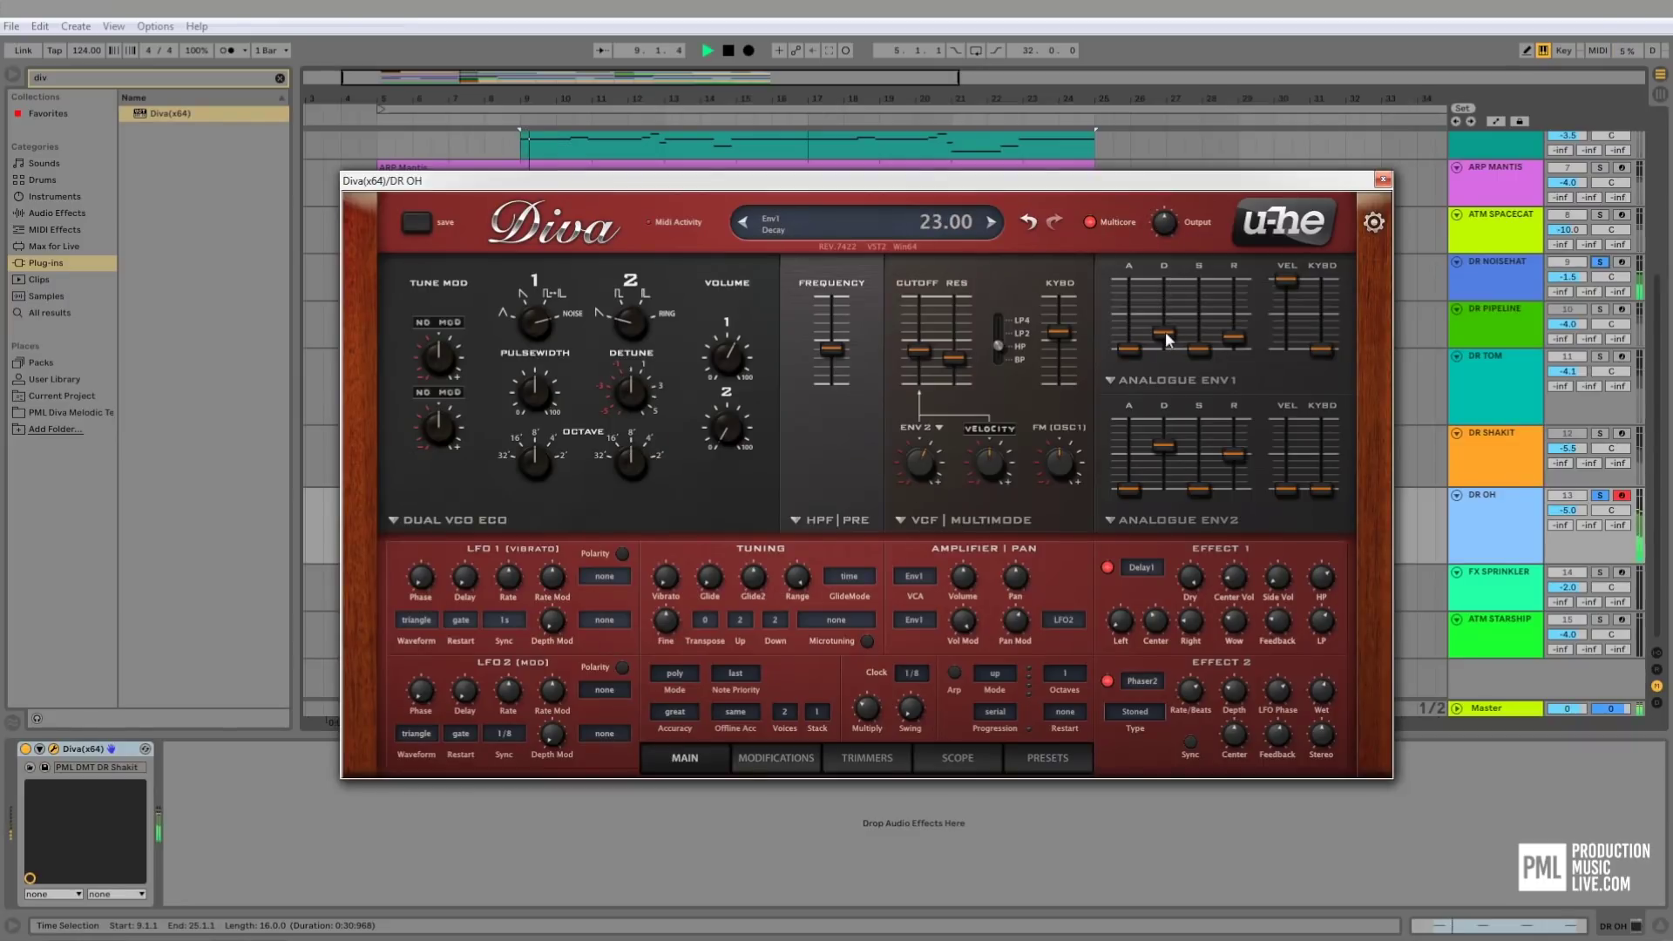
pyautogui.press('space')
pyautogui.moveTo(1163, 331); pyautogui.dragTo(1164, 322)
pyautogui.moveTo(1277, 586); pyautogui.dragTo(1275, 589)
pyautogui.moveTo(1283, 566); pyautogui.dragTo(1281, 579)
# - Compare the soloed group without and with DR OH, restarting playback from bar 9
pyautogui.click(1601, 495)
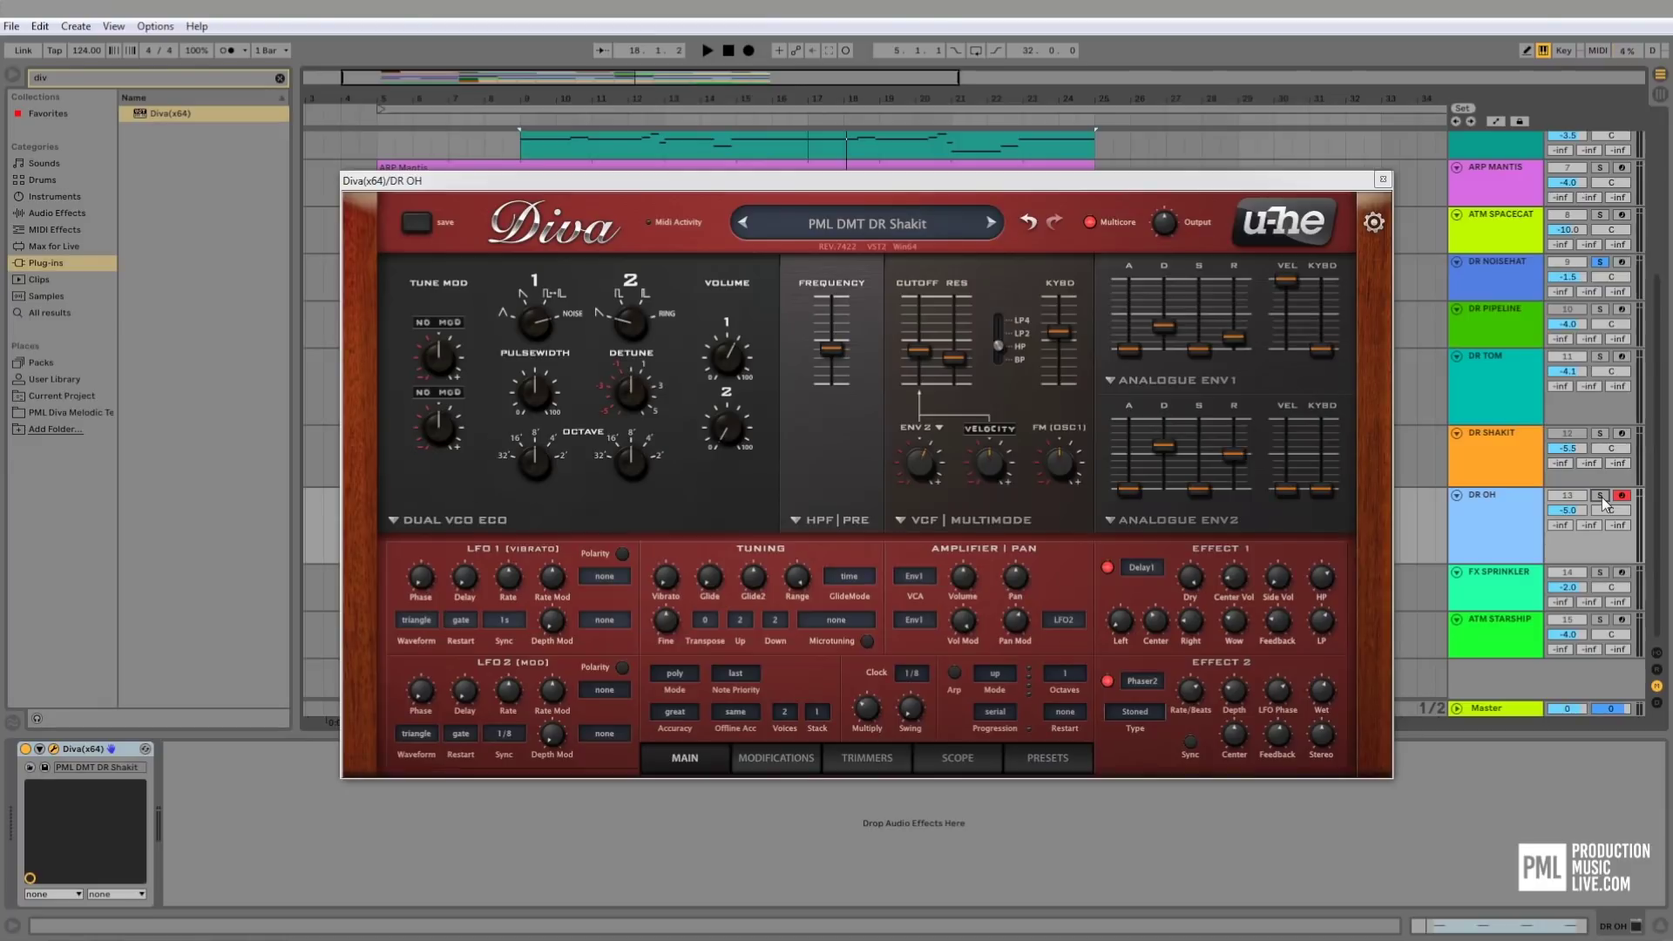
pyautogui.press('space')
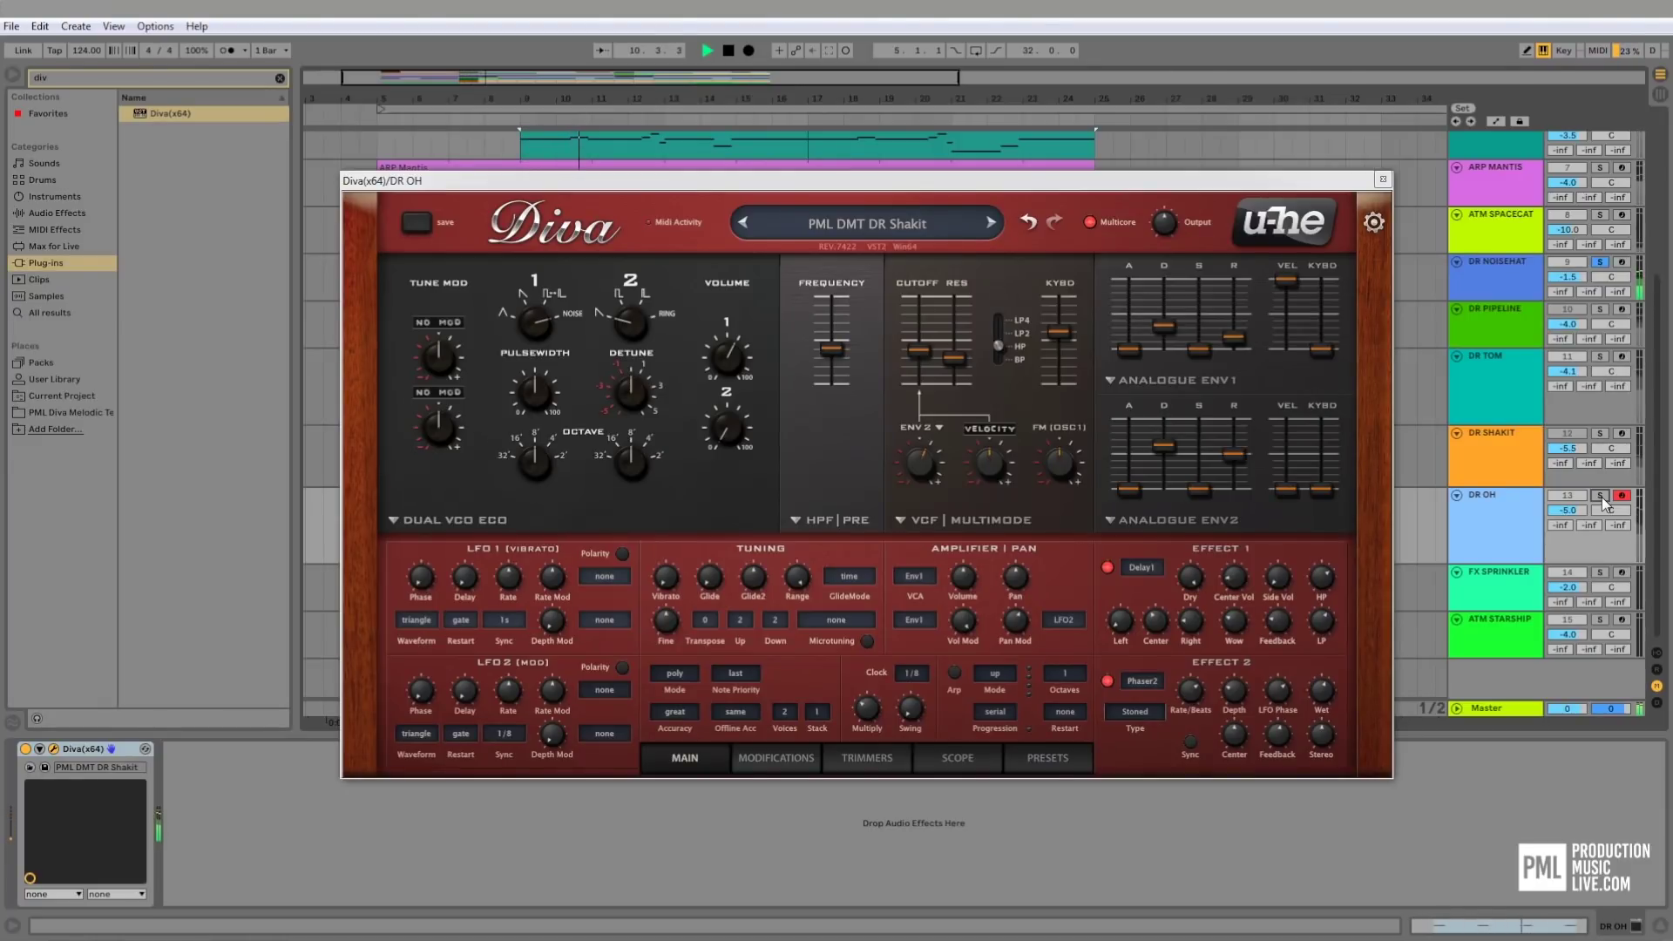
pyautogui.click(1601, 496)
# - Set envelope 1's decay to 28 and envelope 2's decay to 54, and adjust Delay1's side volume
pyautogui.moveTo(1163, 319); pyautogui.dragTo(1157, 333)
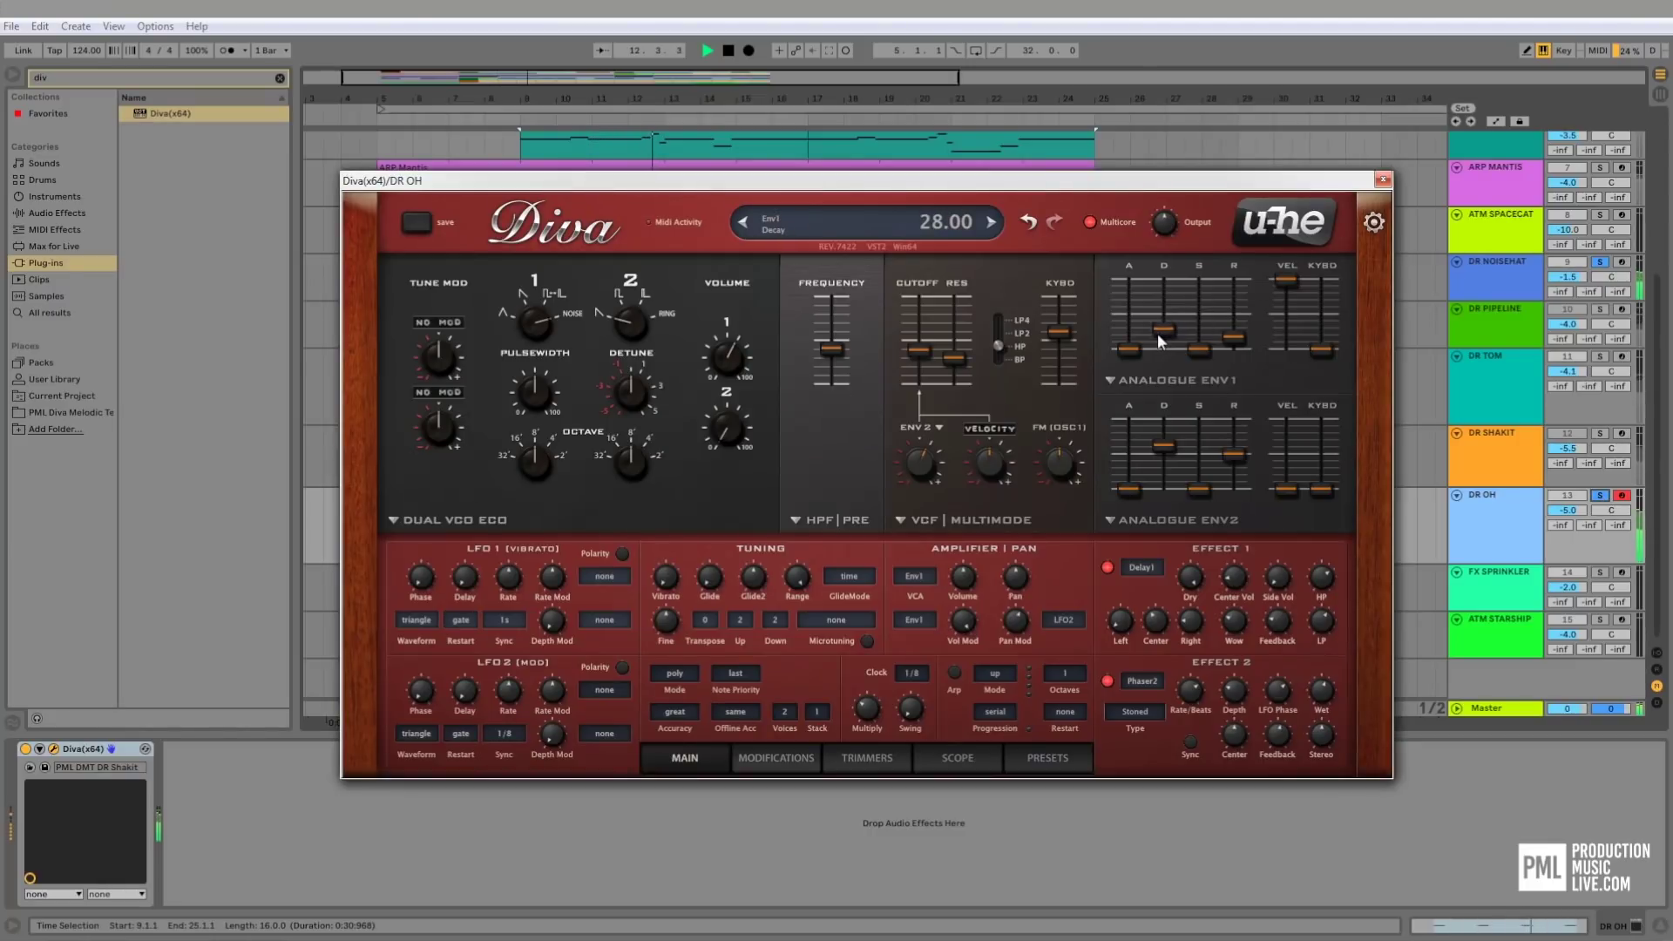
pyautogui.moveTo(1162, 438); pyautogui.dragTo(1160, 452)
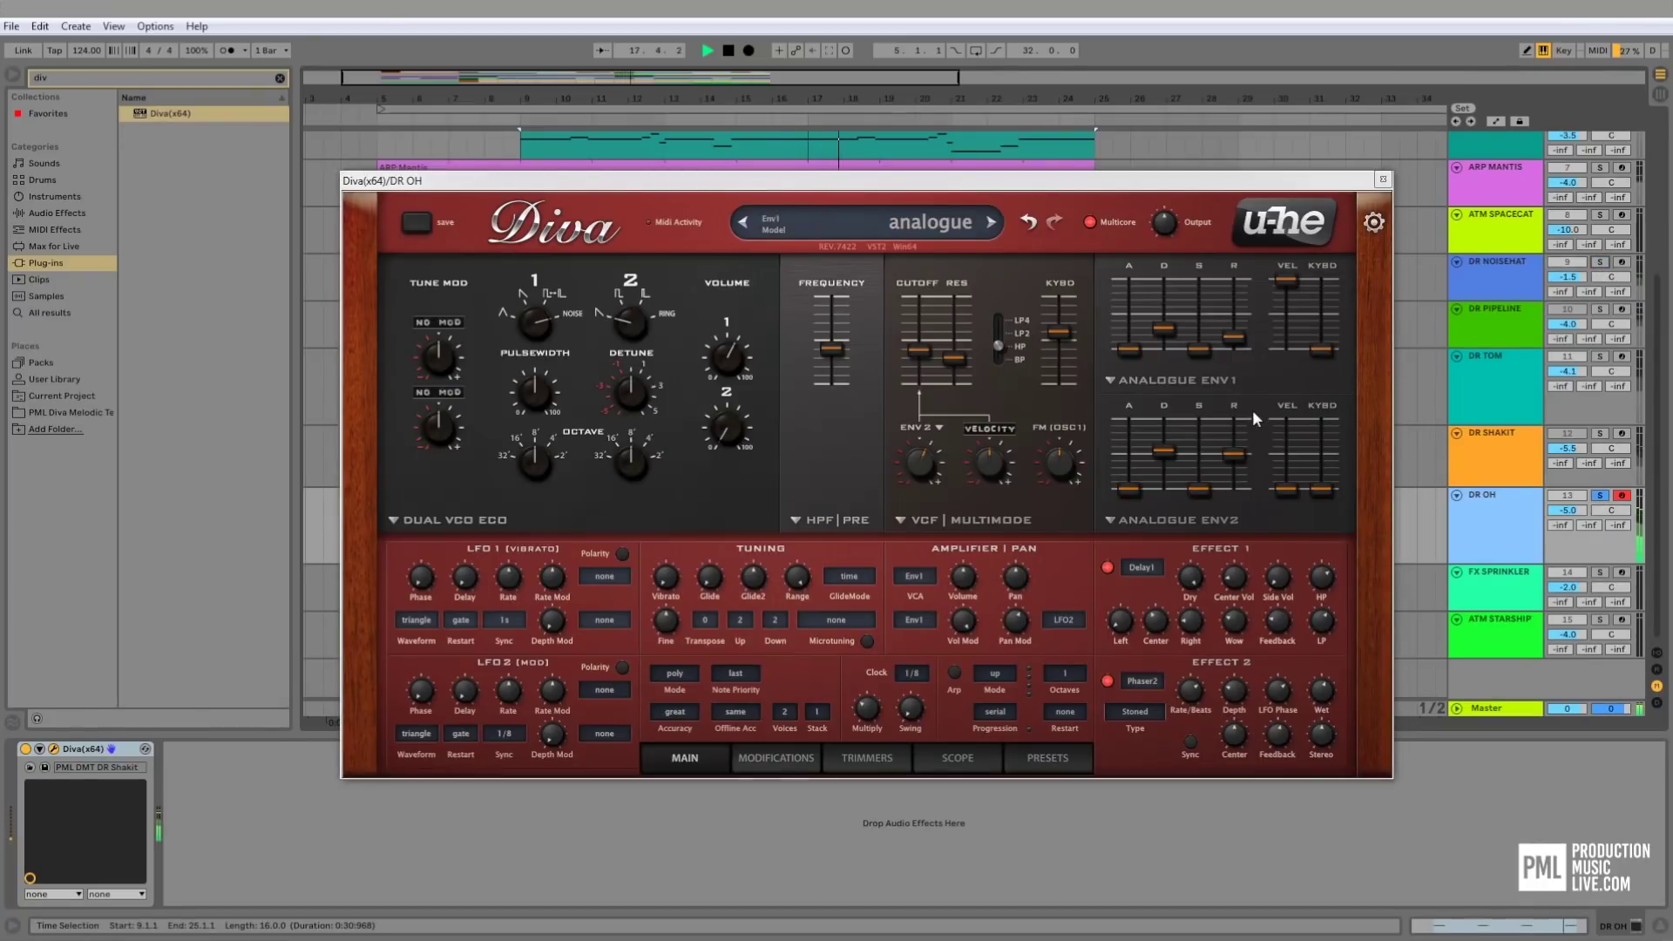
pyautogui.moveTo(1273, 584)
pyautogui.mouseDown()
pyautogui.moveTo(1259, 558)
pyautogui.moveTo(1281, 593)
pyautogui.moveTo(1290, 575)
pyautogui.mouseUp()
pyautogui.press('space')
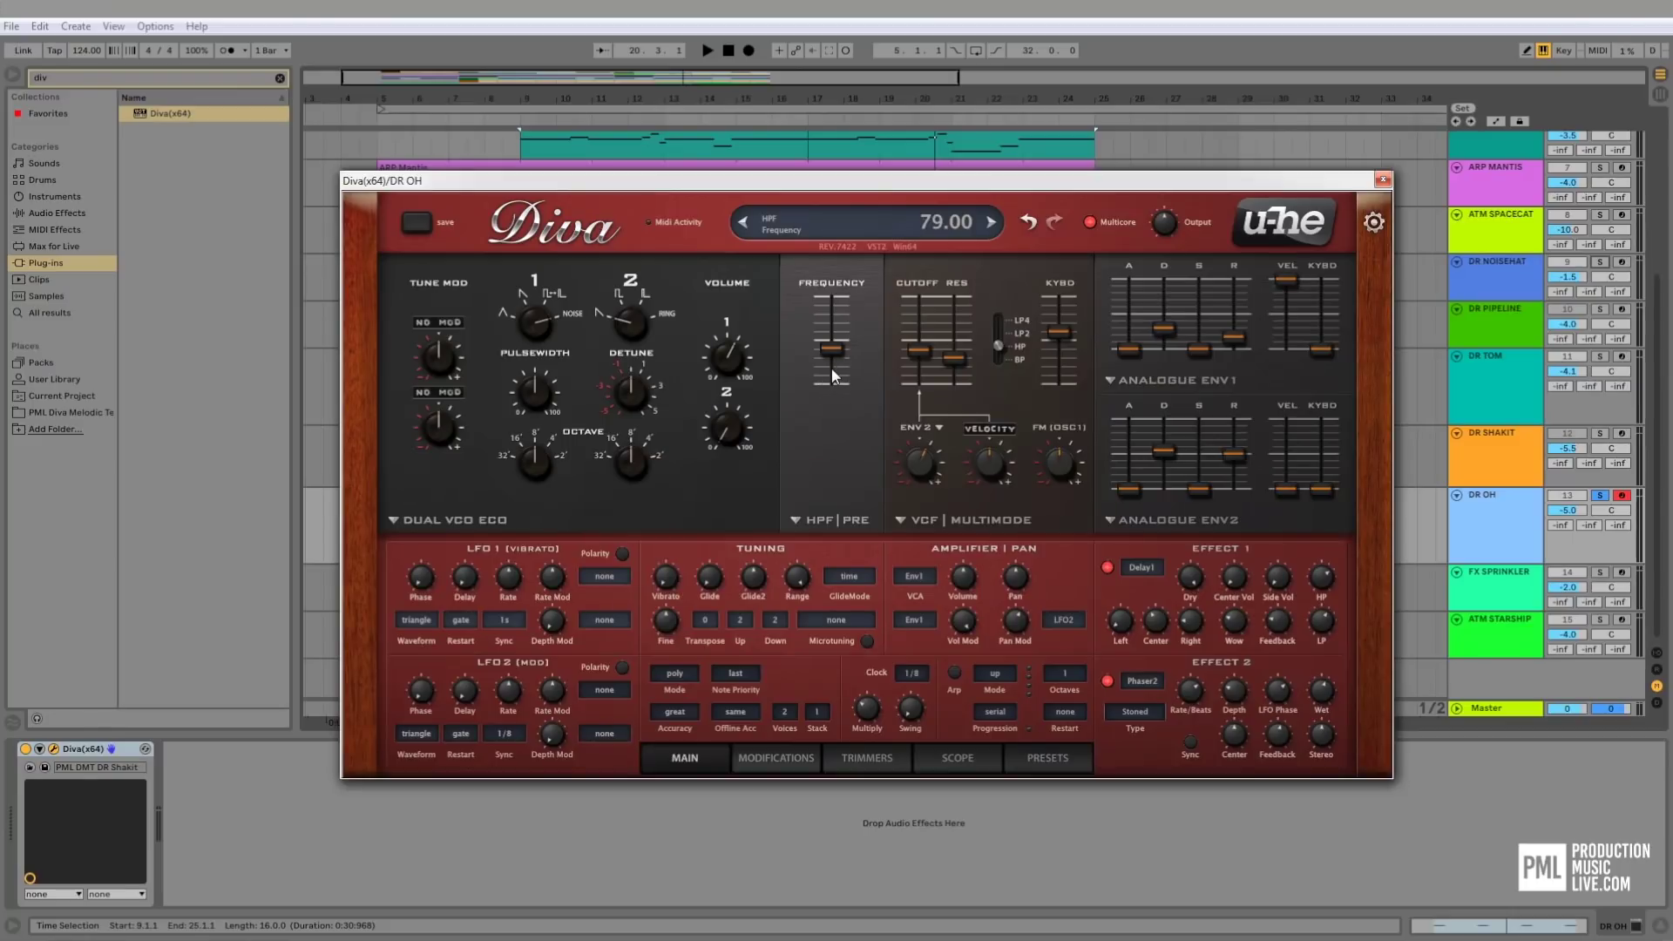
# - Try a much higher high-pass filter frequency while playing from bar 9
pyautogui.press('space')
pyautogui.moveTo(835, 350)
pyautogui.mouseDown()
pyautogui.moveTo(837, 303)
pyautogui.moveTo(830, 337)
pyautogui.mouseUp()
pyautogui.moveTo(833, 341)
pyautogui.mouseDown()
pyautogui.moveTo(843, 317)
pyautogui.moveTo(829, 382)
pyautogui.moveTo(830, 312)
pyautogui.mouseUp()
# - Set envelope 1's decay to 39 and slightly lengthen envelope 2's decay, stopping playback when finished
pyautogui.moveTo(1164, 329)
pyautogui.mouseDown()
pyautogui.moveTo(1166, 345)
pyautogui.moveTo(1174, 314)
pyautogui.moveTo(1156, 321)
pyautogui.mouseUp()
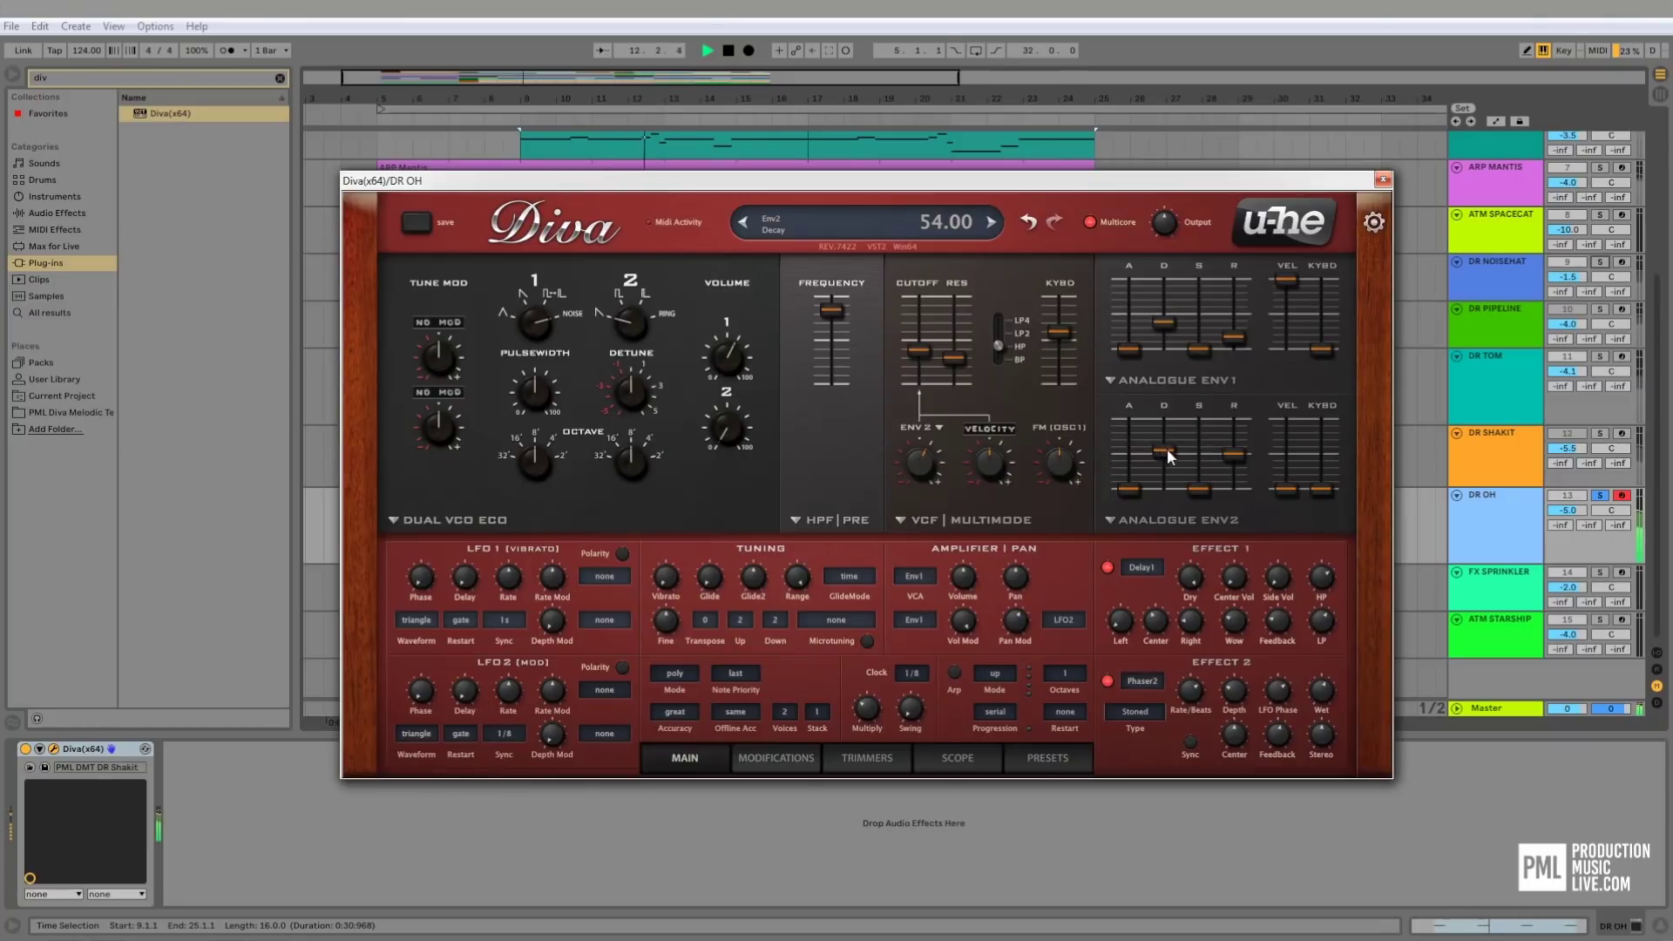
pyautogui.moveTo(1168, 448)
pyautogui.mouseDown()
pyautogui.moveTo(1157, 474)
pyautogui.moveTo(1154, 447)
pyautogui.mouseUp()
pyautogui.press('space')
# - Compare high-pass frequency settings during playback, settling on a lower frequency with a slightly shorter envelope 1 decay
pyautogui.moveTo(833, 314); pyautogui.dragTo(824, 356)
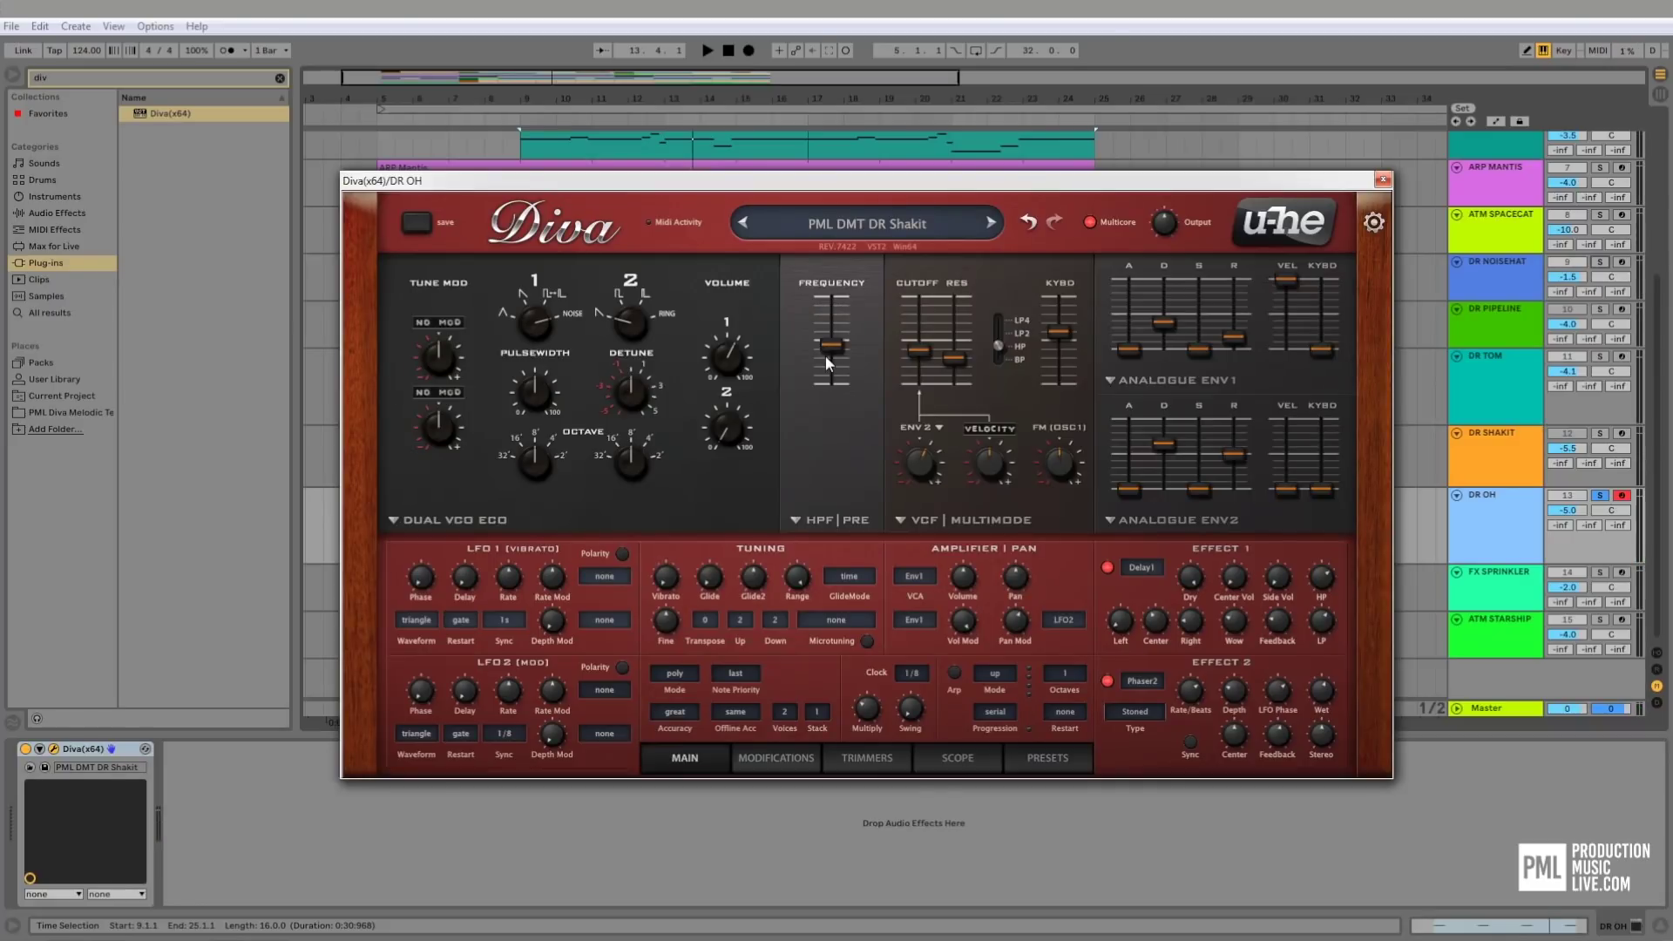
pyautogui.moveTo(825, 355); pyautogui.dragTo(860, 310)
pyautogui.press('space')
pyautogui.click(1168, 323)
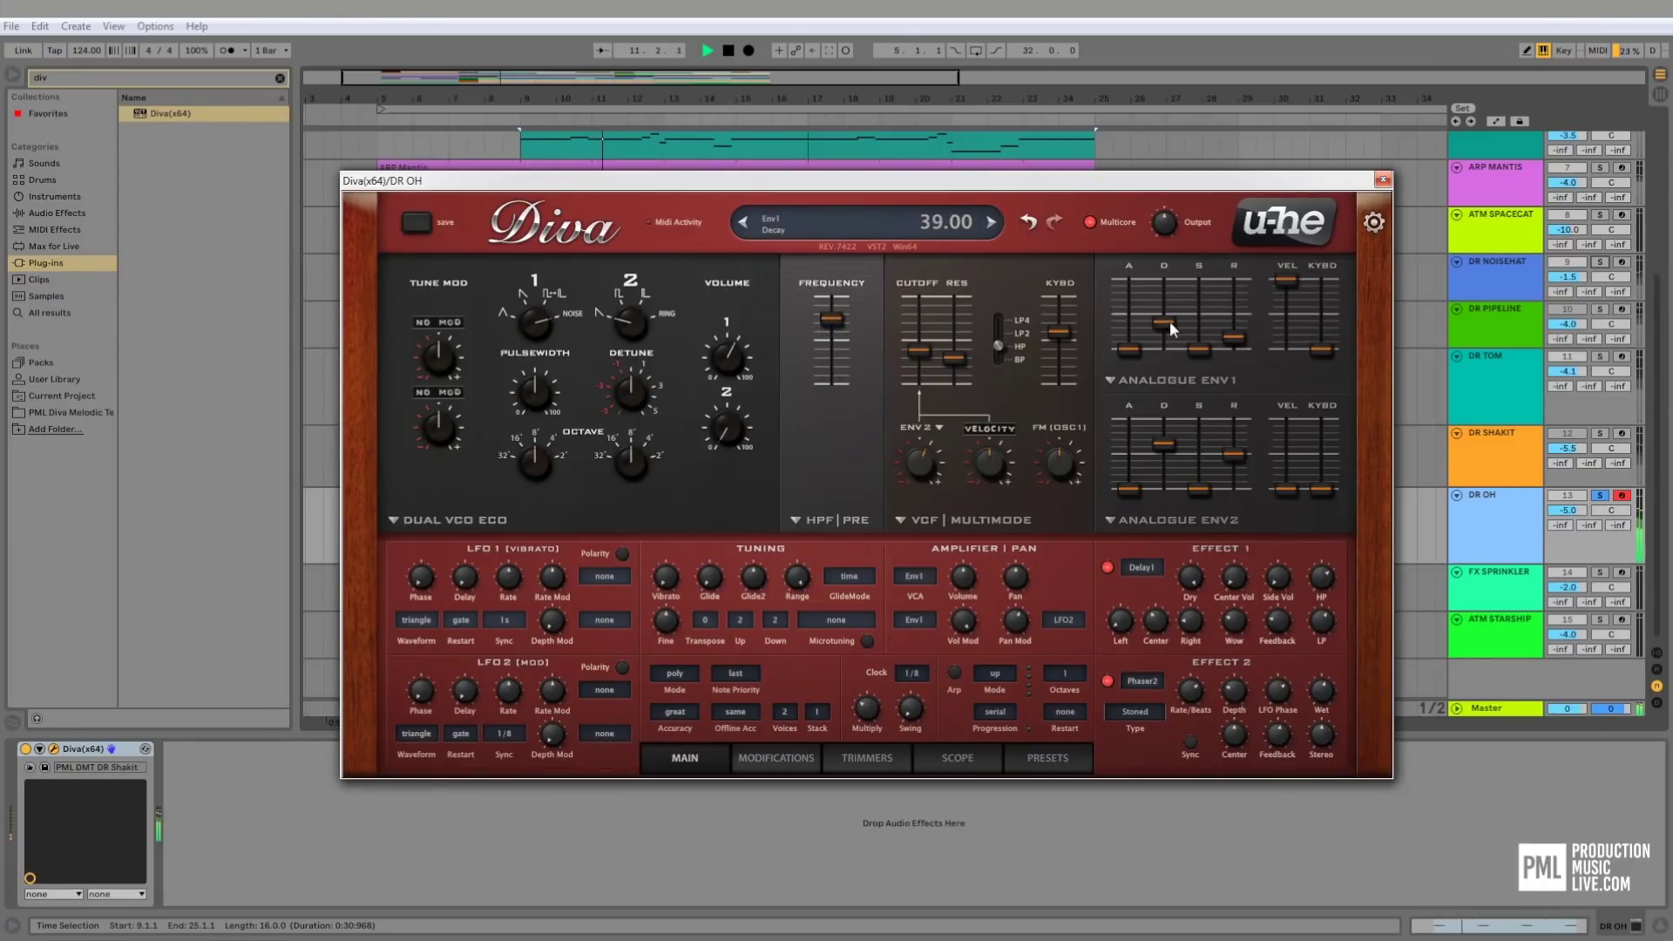
pyautogui.moveTo(1159, 324); pyautogui.dragTo(1154, 326)
pyautogui.moveTo(842, 332)
pyautogui.mouseDown()
pyautogui.moveTo(824, 380)
pyautogui.moveTo(837, 365)
pyautogui.mouseUp()
# - Raise the VCF cutoff to 85 during playback and fine-tune envelope 1's decay
pyautogui.click(922, 353)
pyautogui.press('space')
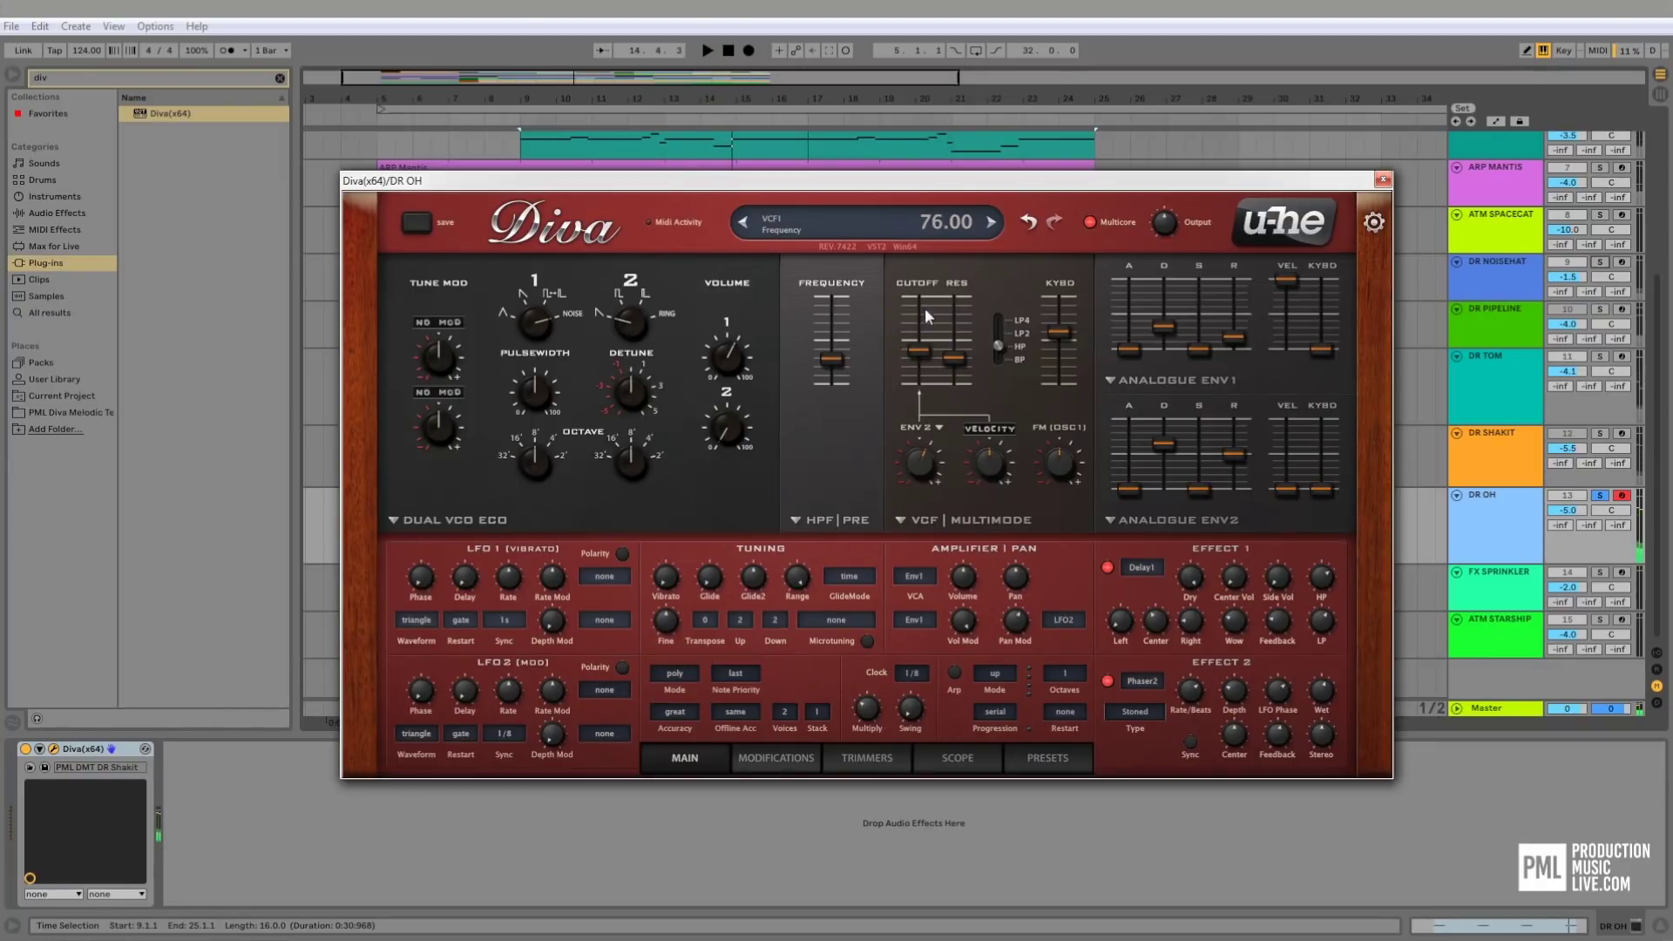
pyautogui.press('space')
pyautogui.moveTo(923, 349)
pyautogui.mouseDown()
pyautogui.moveTo(927, 295)
pyautogui.moveTo(932, 338)
pyautogui.mouseUp()
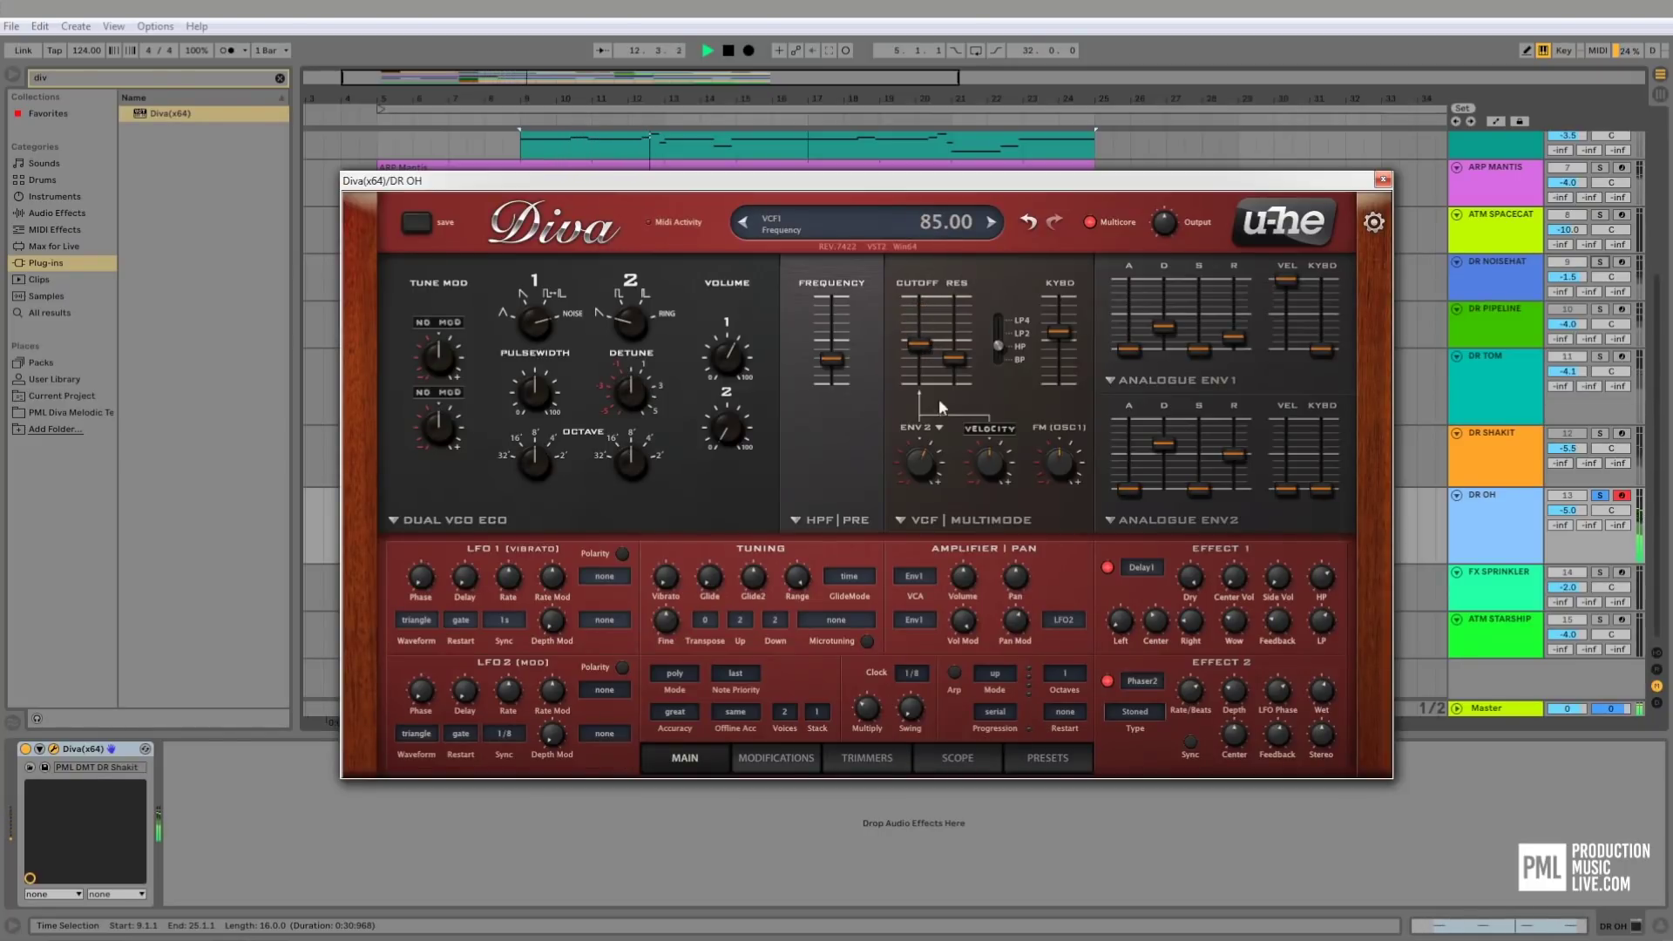
pyautogui.moveTo(1174, 326)
pyautogui.mouseDown()
pyautogui.moveTo(1187, 322)
pyautogui.moveTo(1168, 328)
pyautogui.mouseUp()
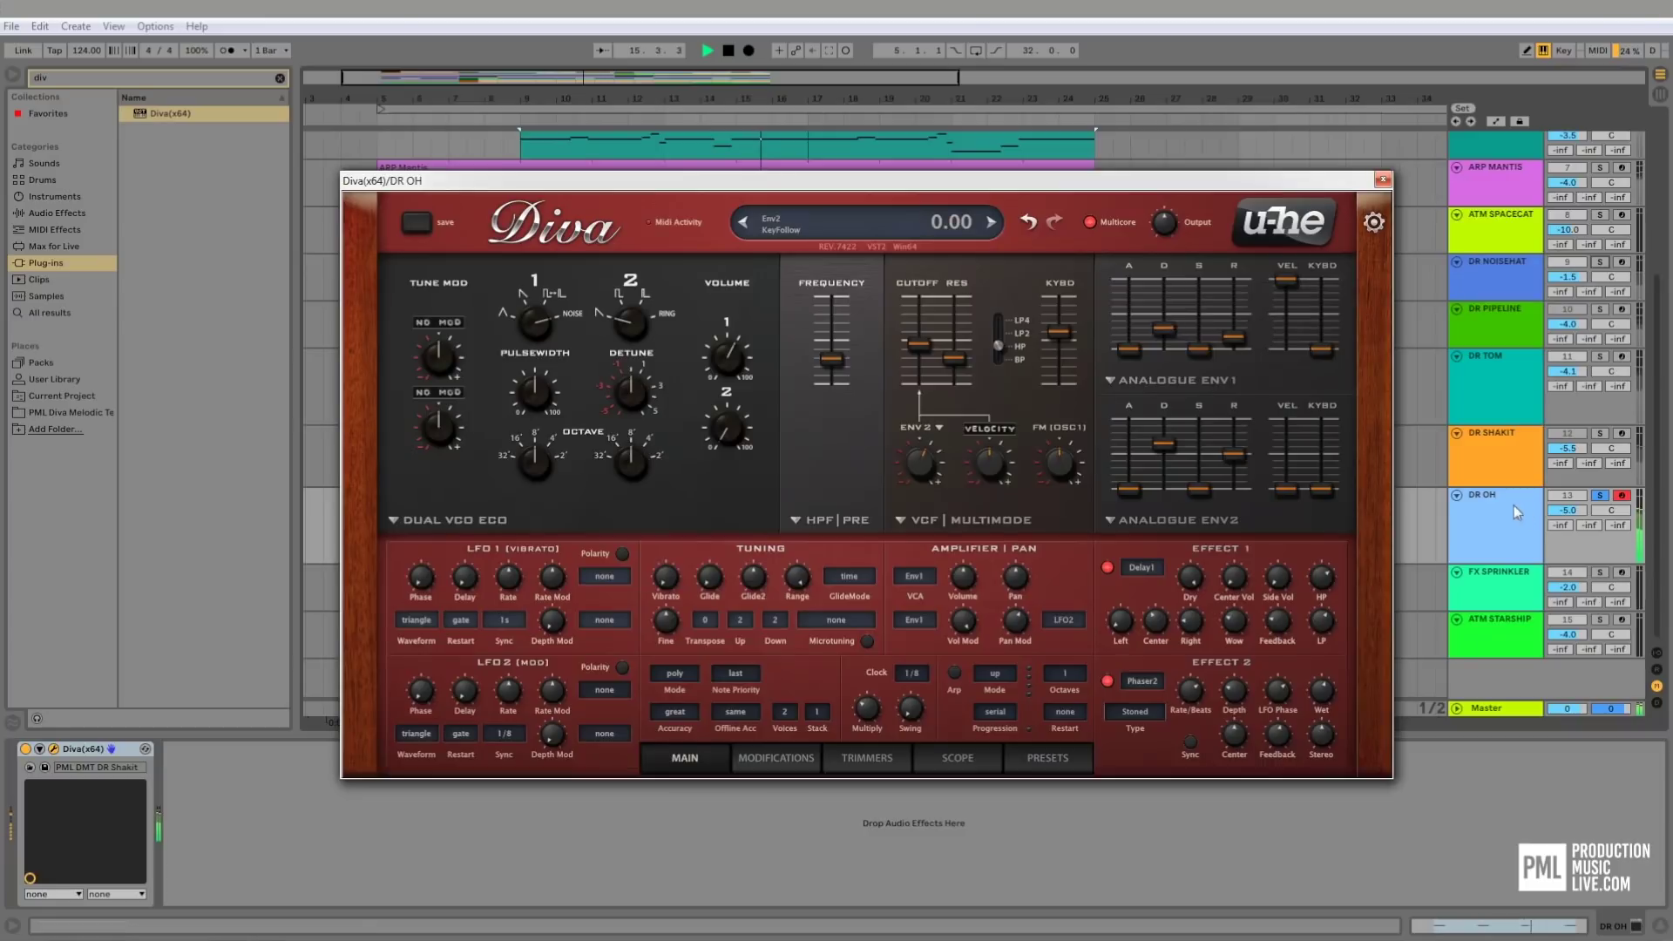
# - Clear the track solos and replay the full arrangement from bar 9, switching DR OH off and back on to compare
pyautogui.click(1602, 501)
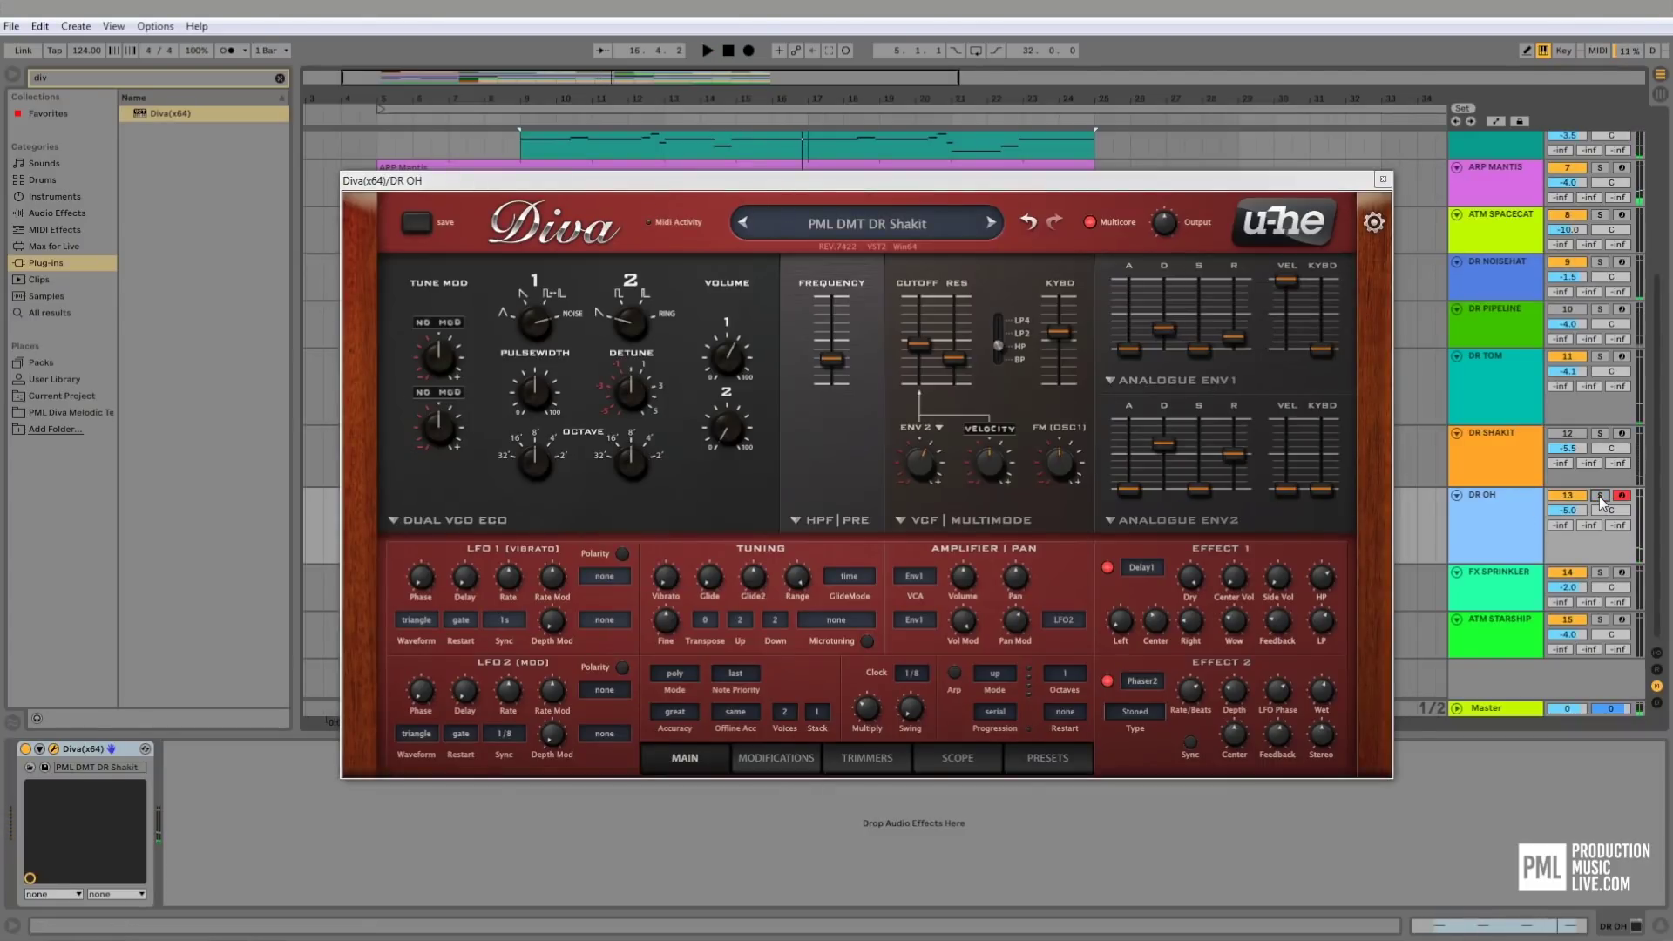
pyautogui.press('space')
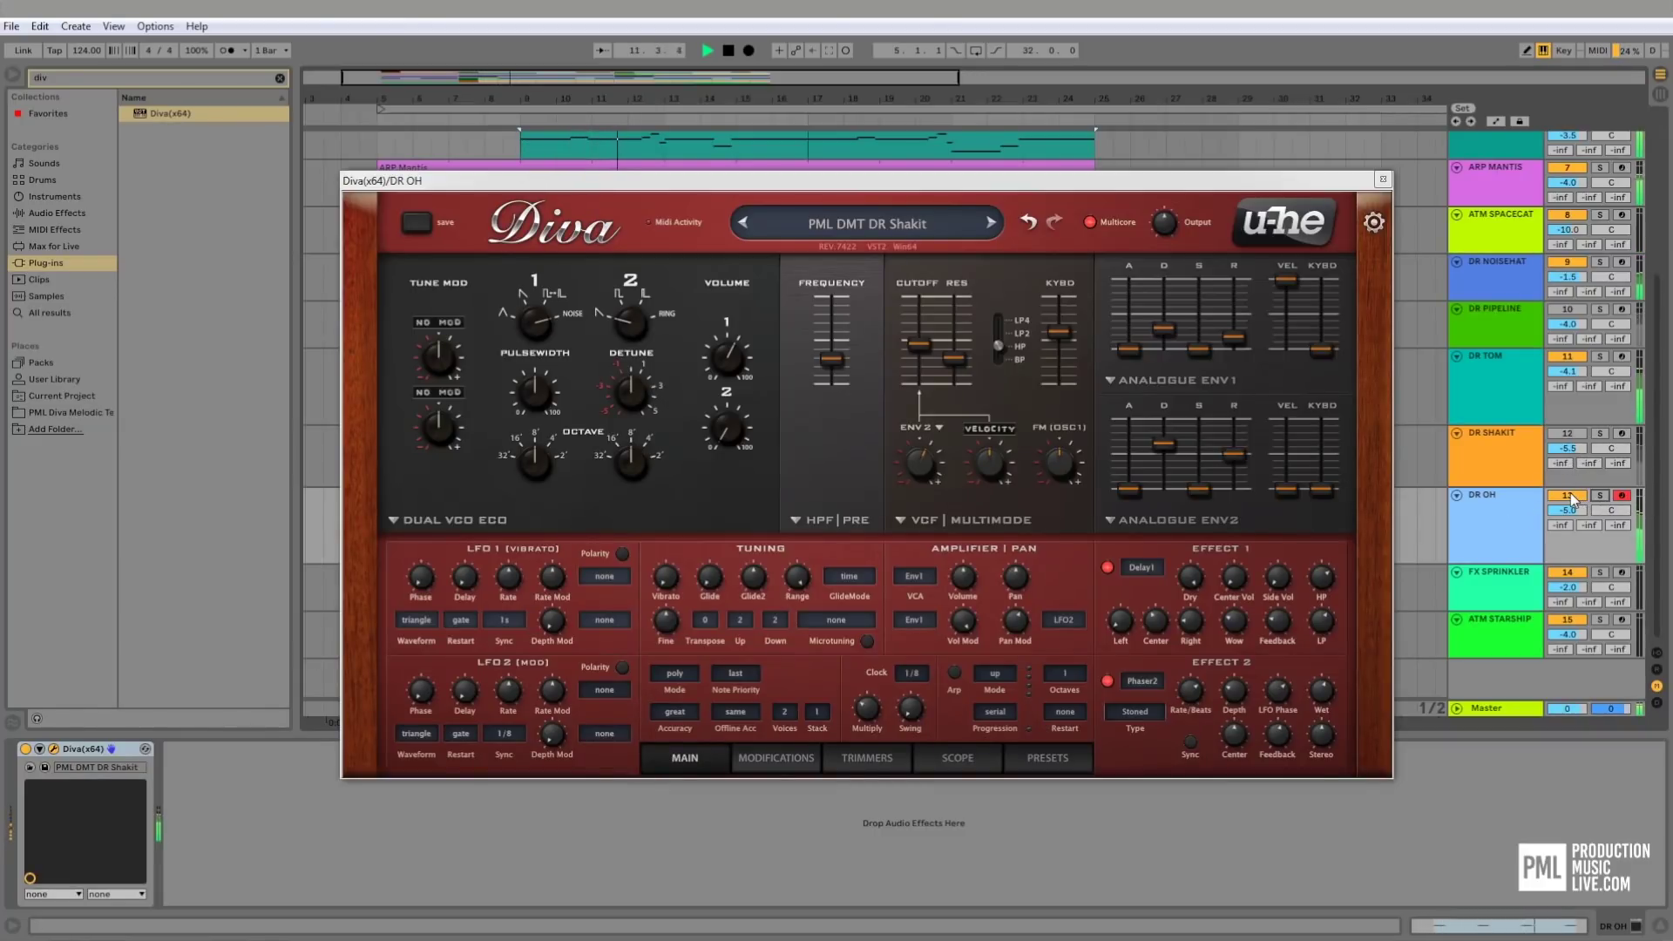
pyautogui.click(1566, 497)
pyautogui.click(1566, 497)
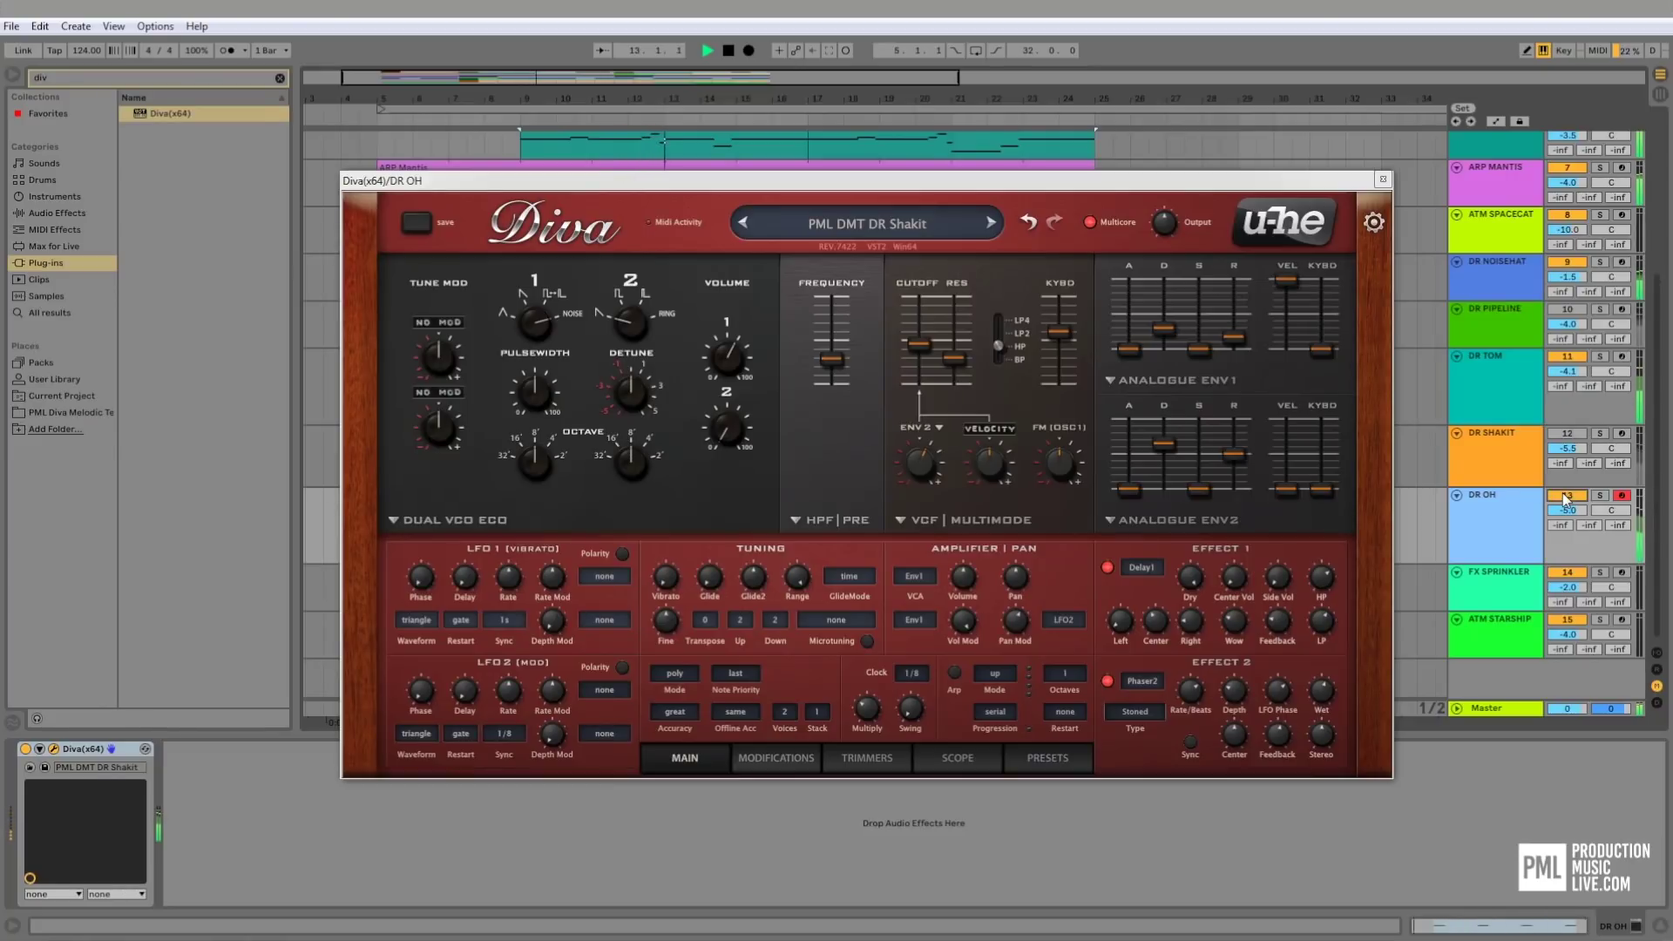
# - Close the Diva window and trim the starts of the DR OH and DR TOM clips to bar 11
pyautogui.click(1378, 180)
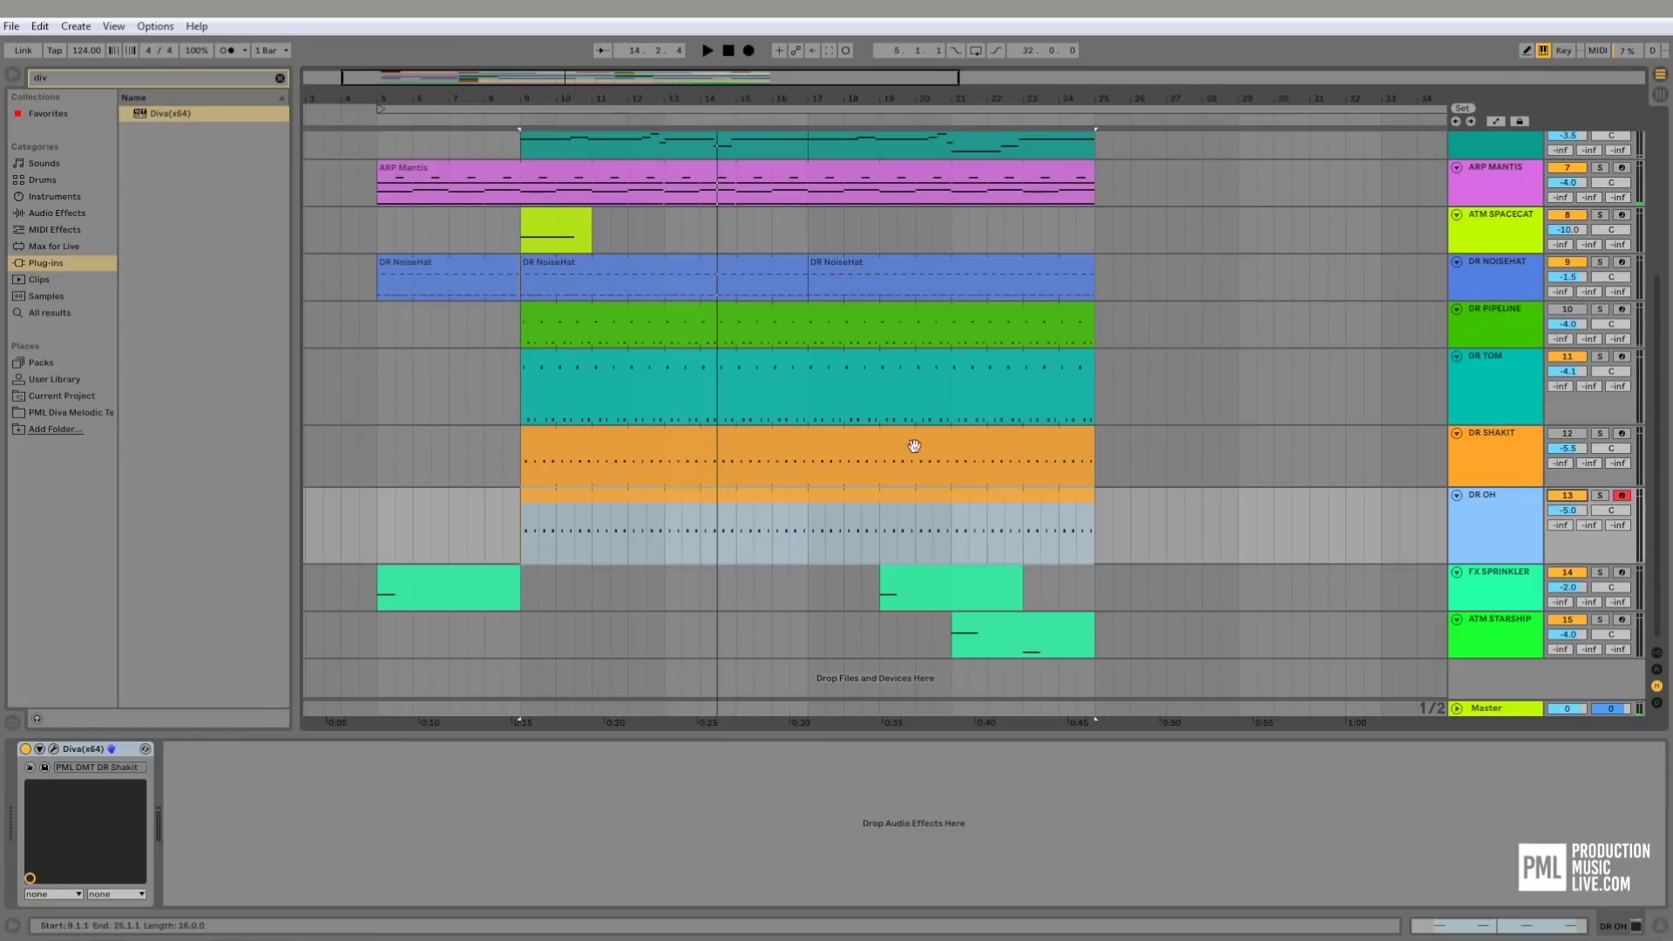
pyautogui.click(557, 365)
pyautogui.keyDown('shift'); pyautogui.click(560, 509); pyautogui.keyUp('shift')
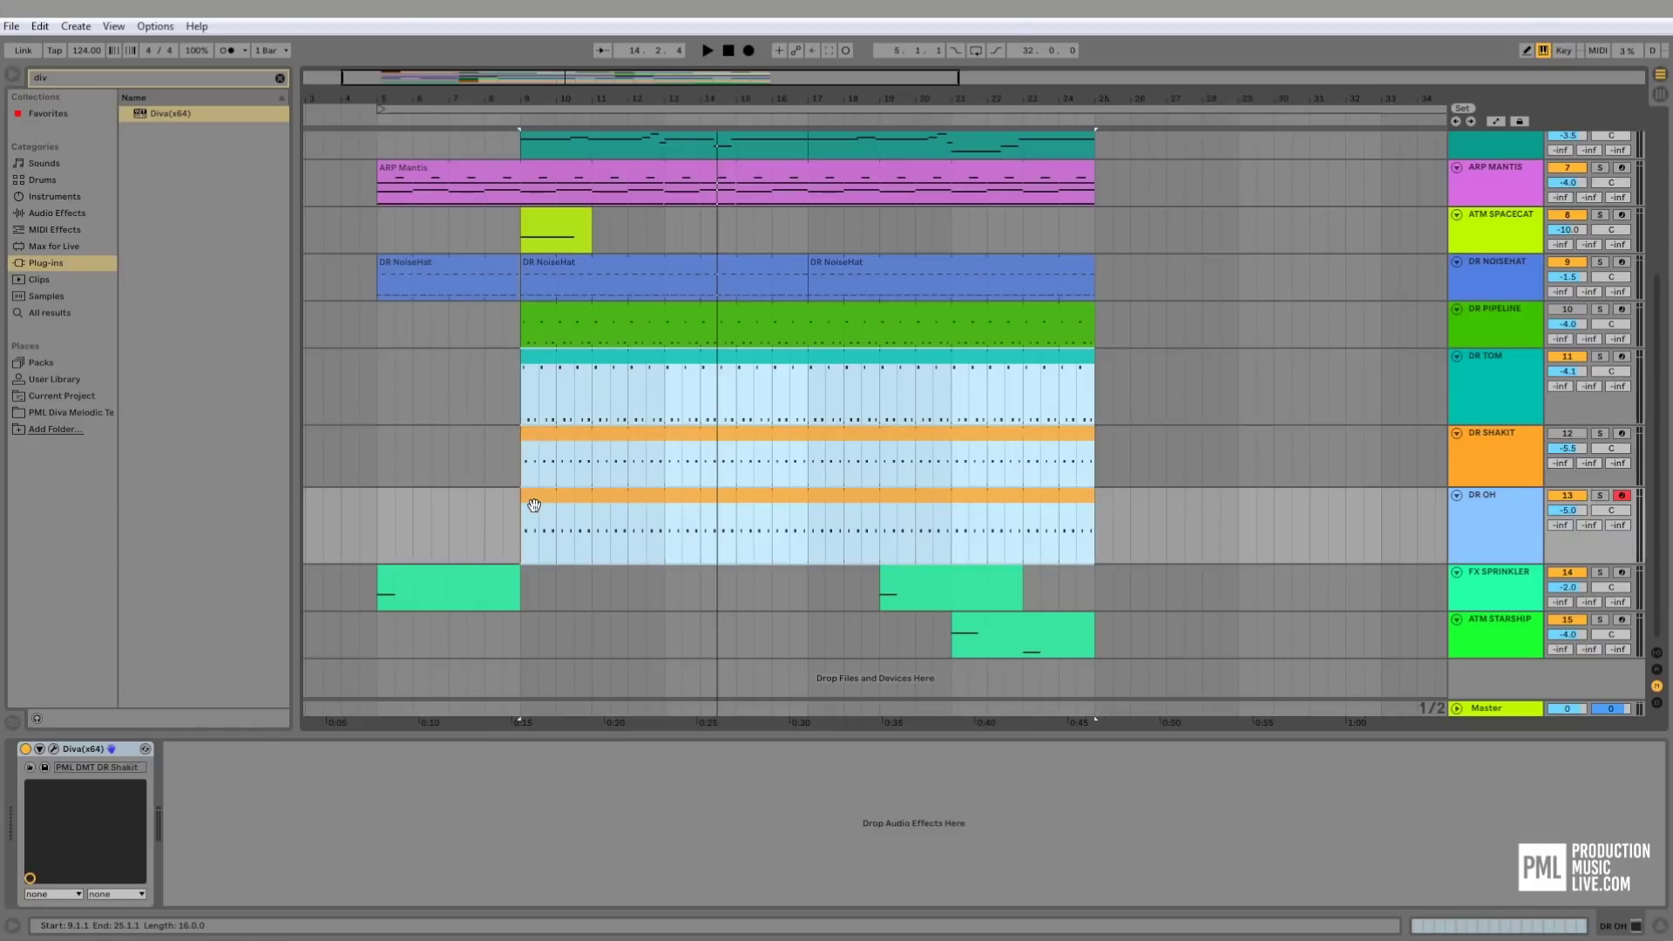
pyautogui.click(535, 504)
pyautogui.moveTo(529, 503); pyautogui.dragTo(595, 504)
pyautogui.moveTo(527, 362); pyautogui.dragTo(592, 364)
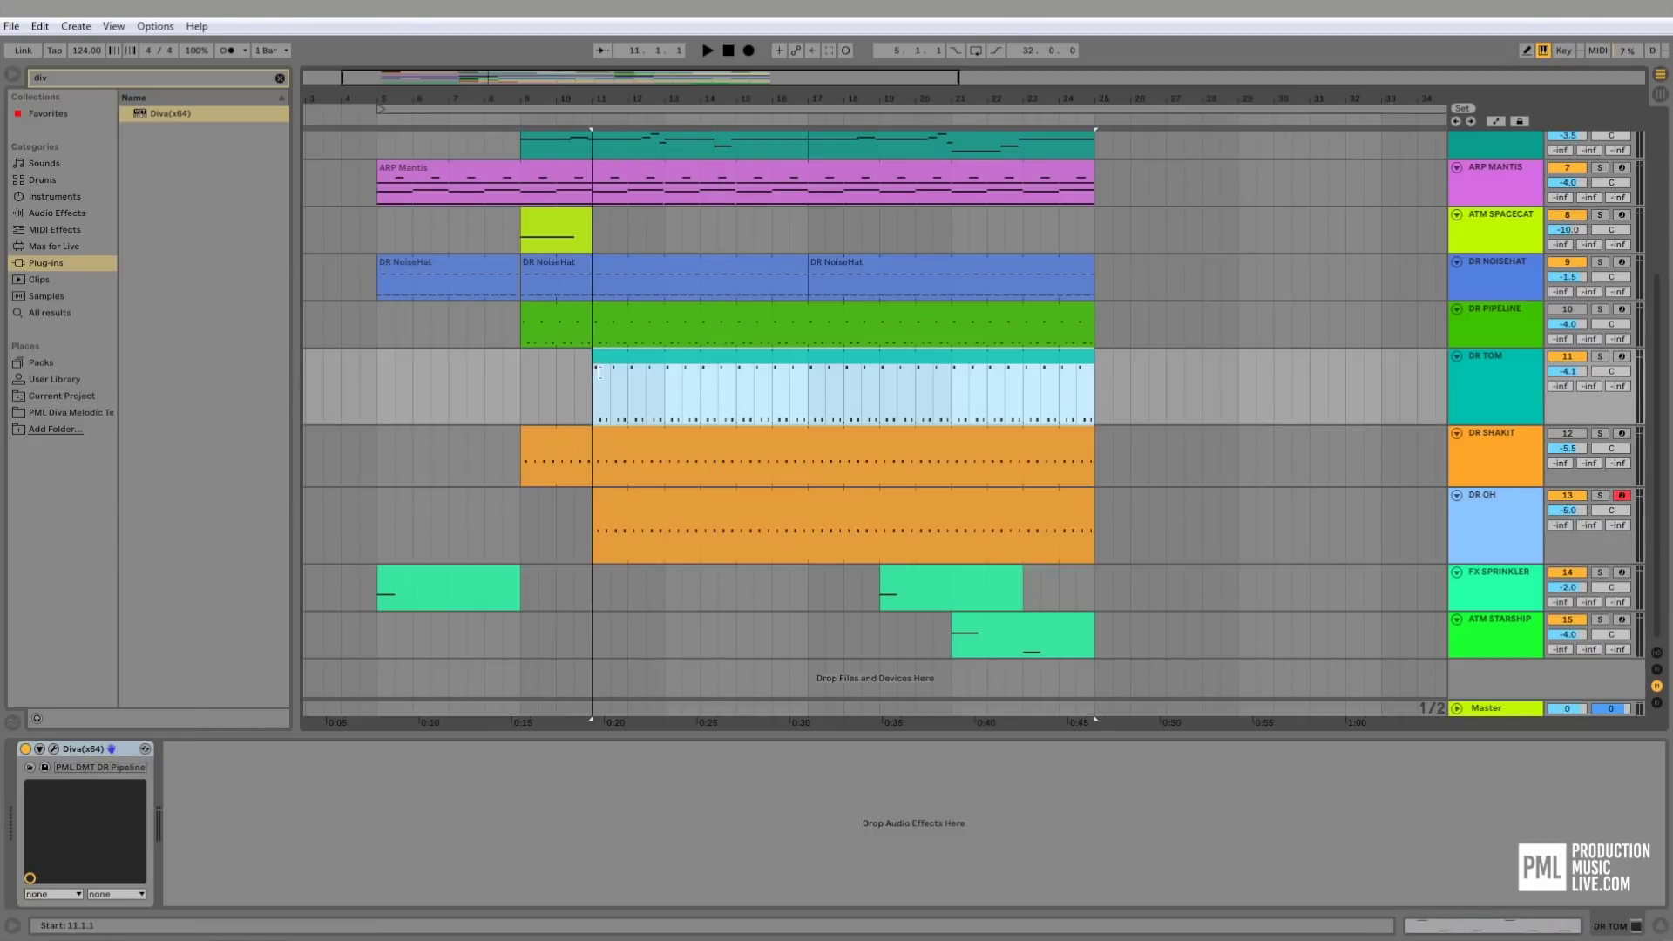
# - Play the arrangement from bar 9 and set the DR OH volume to -7.1 dB and the DR TOM volume to -3.0 dB
pyautogui.click(521, 374)
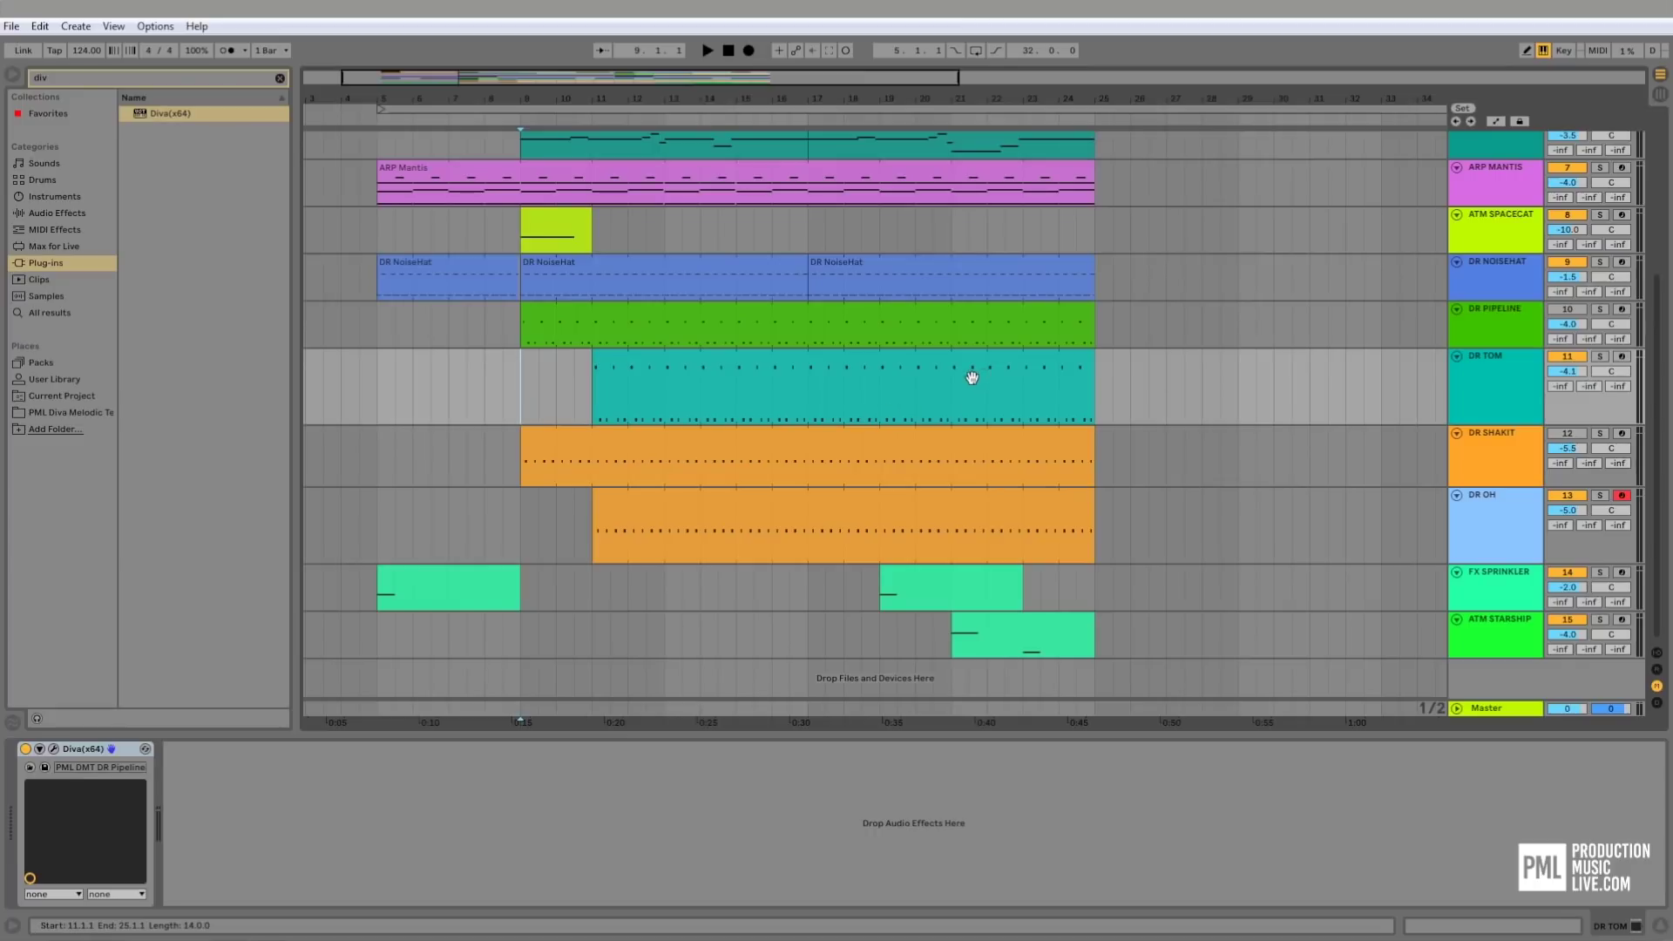
pyautogui.press('space')
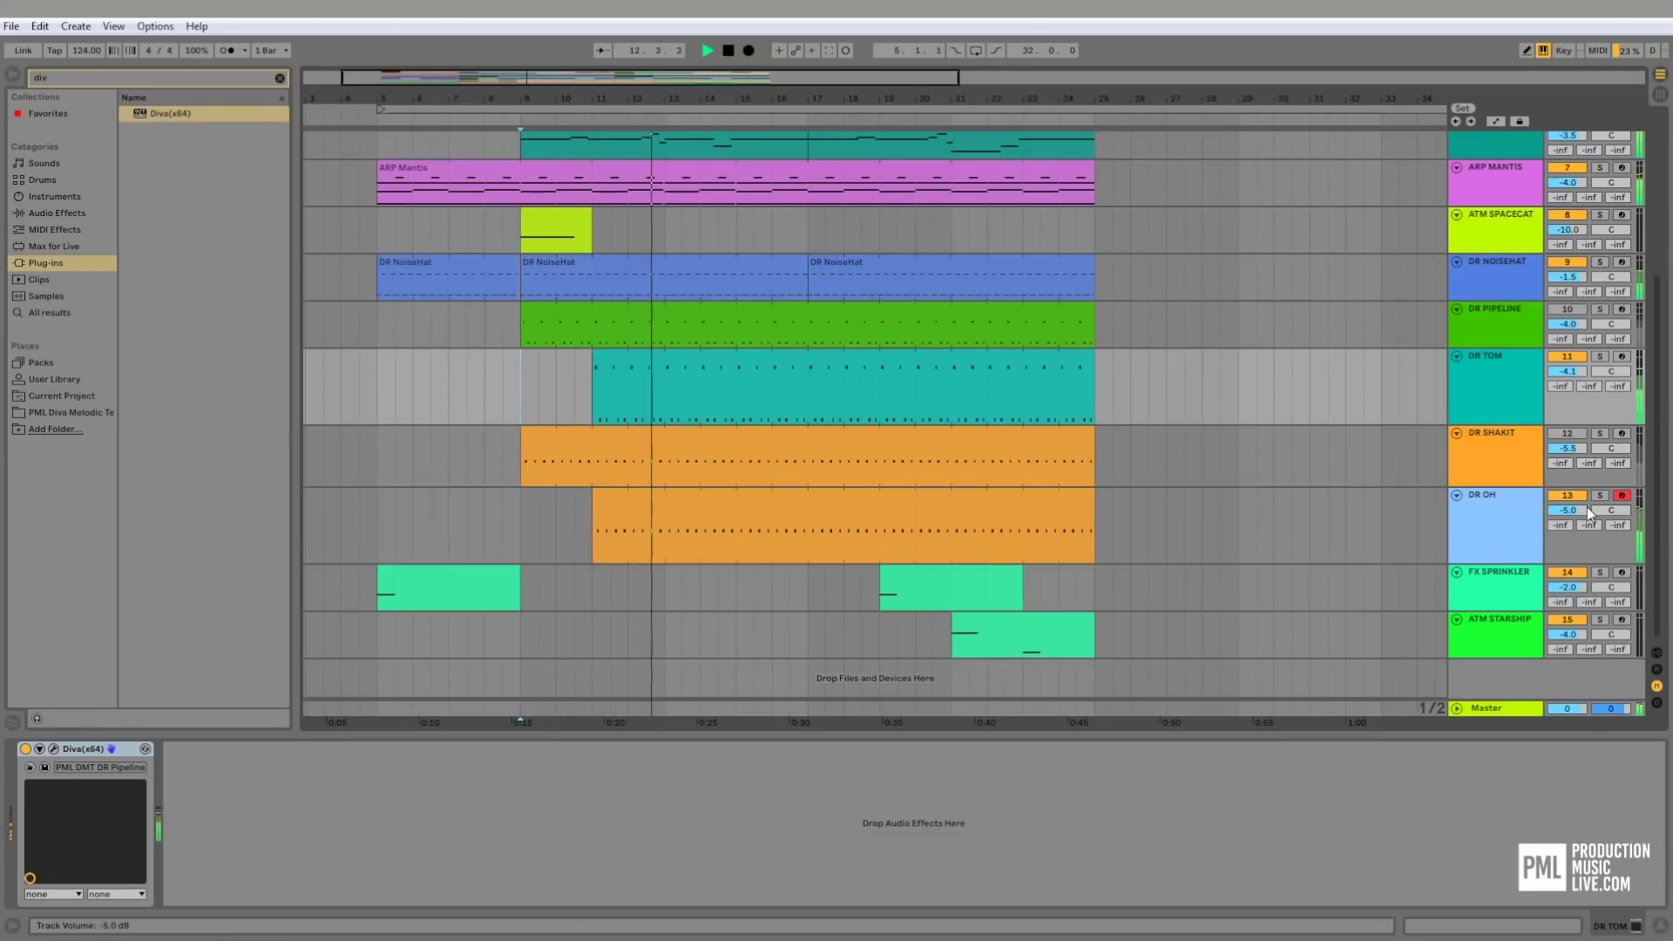
pyautogui.moveTo(1582, 507); pyautogui.dragTo(1582, 525)
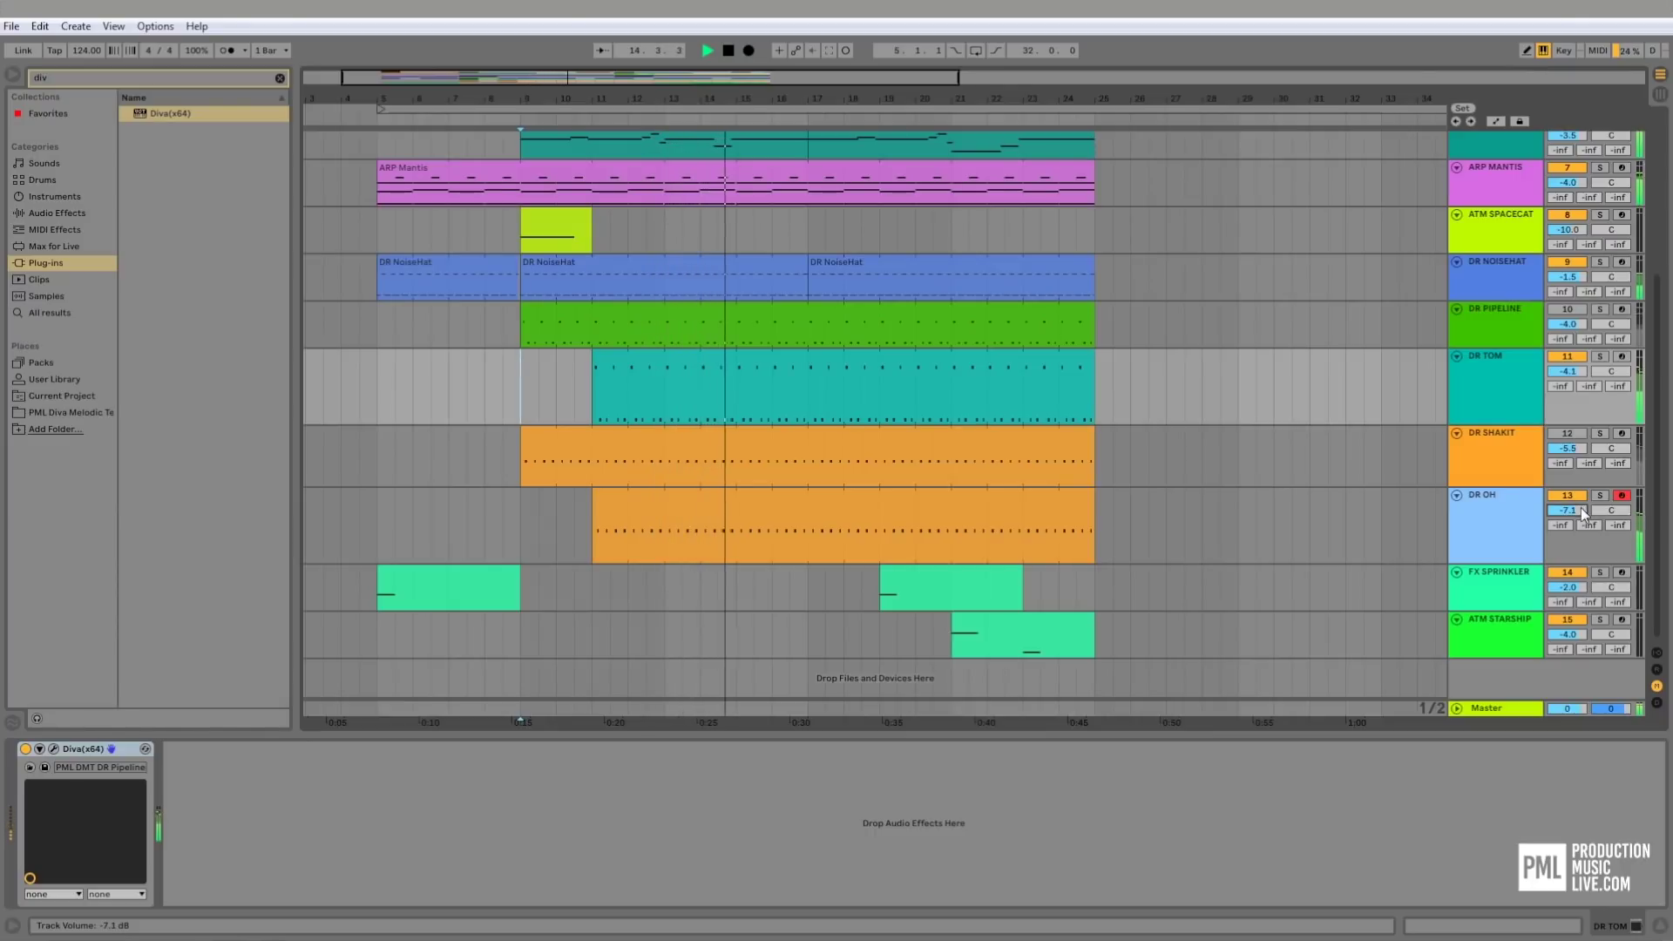
pyautogui.moveTo(1570, 372); pyautogui.dragTo(1570, 362)
pyautogui.click(1504, 364)
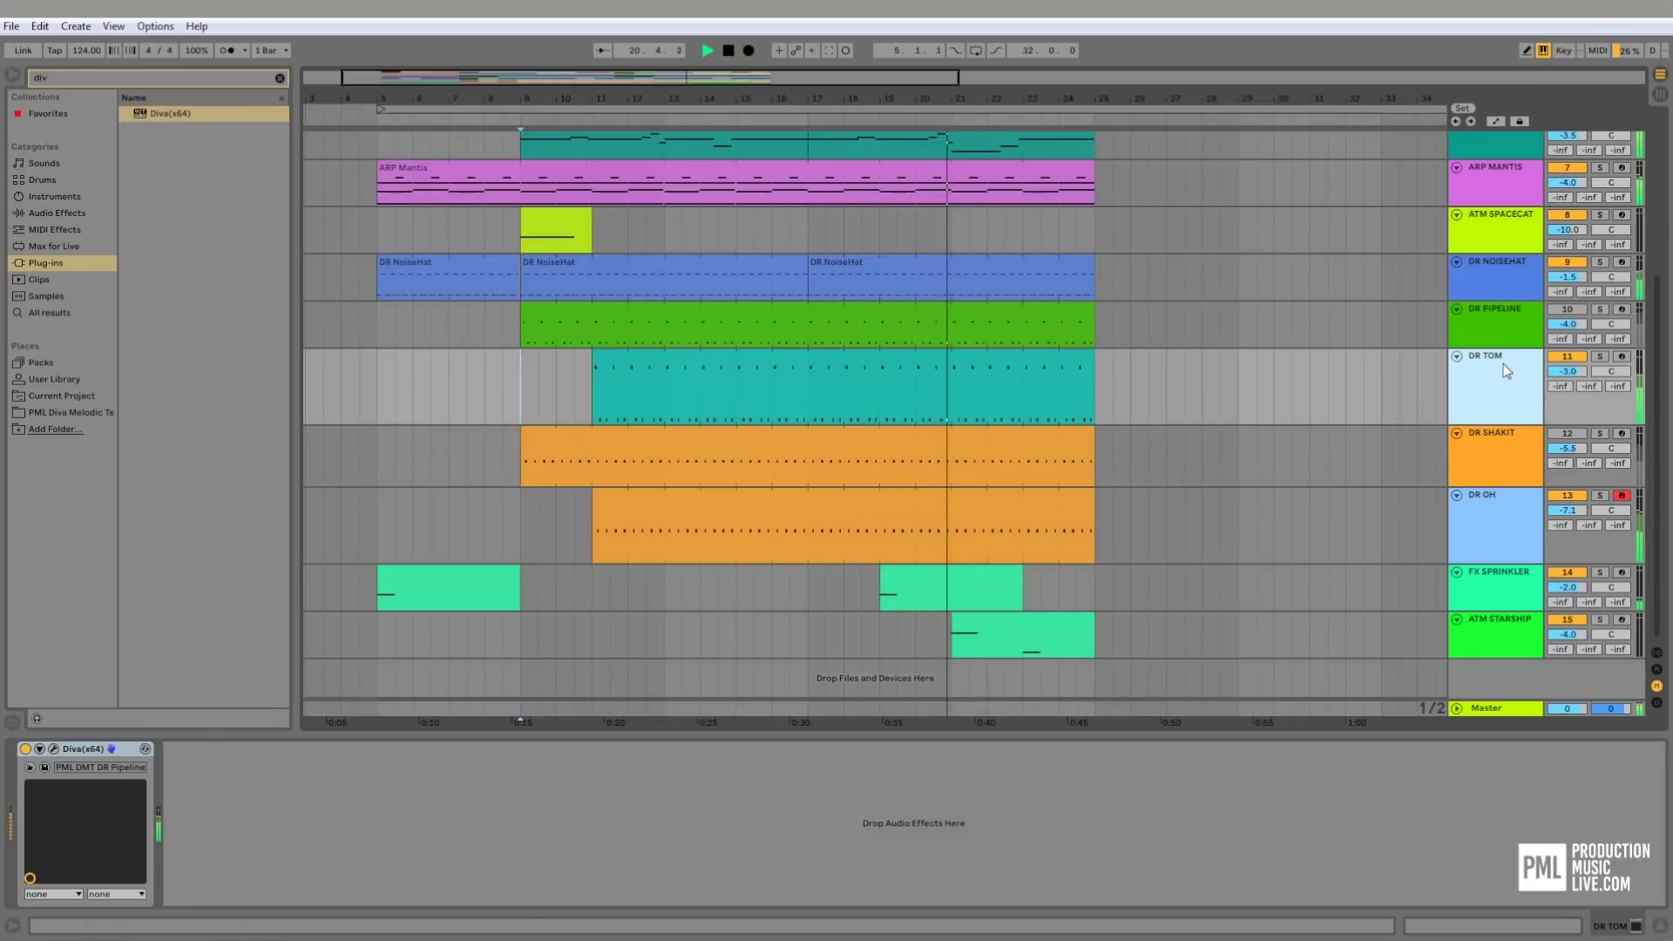
# - Solo DR TOM, DR OH, CLAPS, RIDE and BS ARMADILLO and listen to them together from bar 17
pyautogui.click(1599, 355)
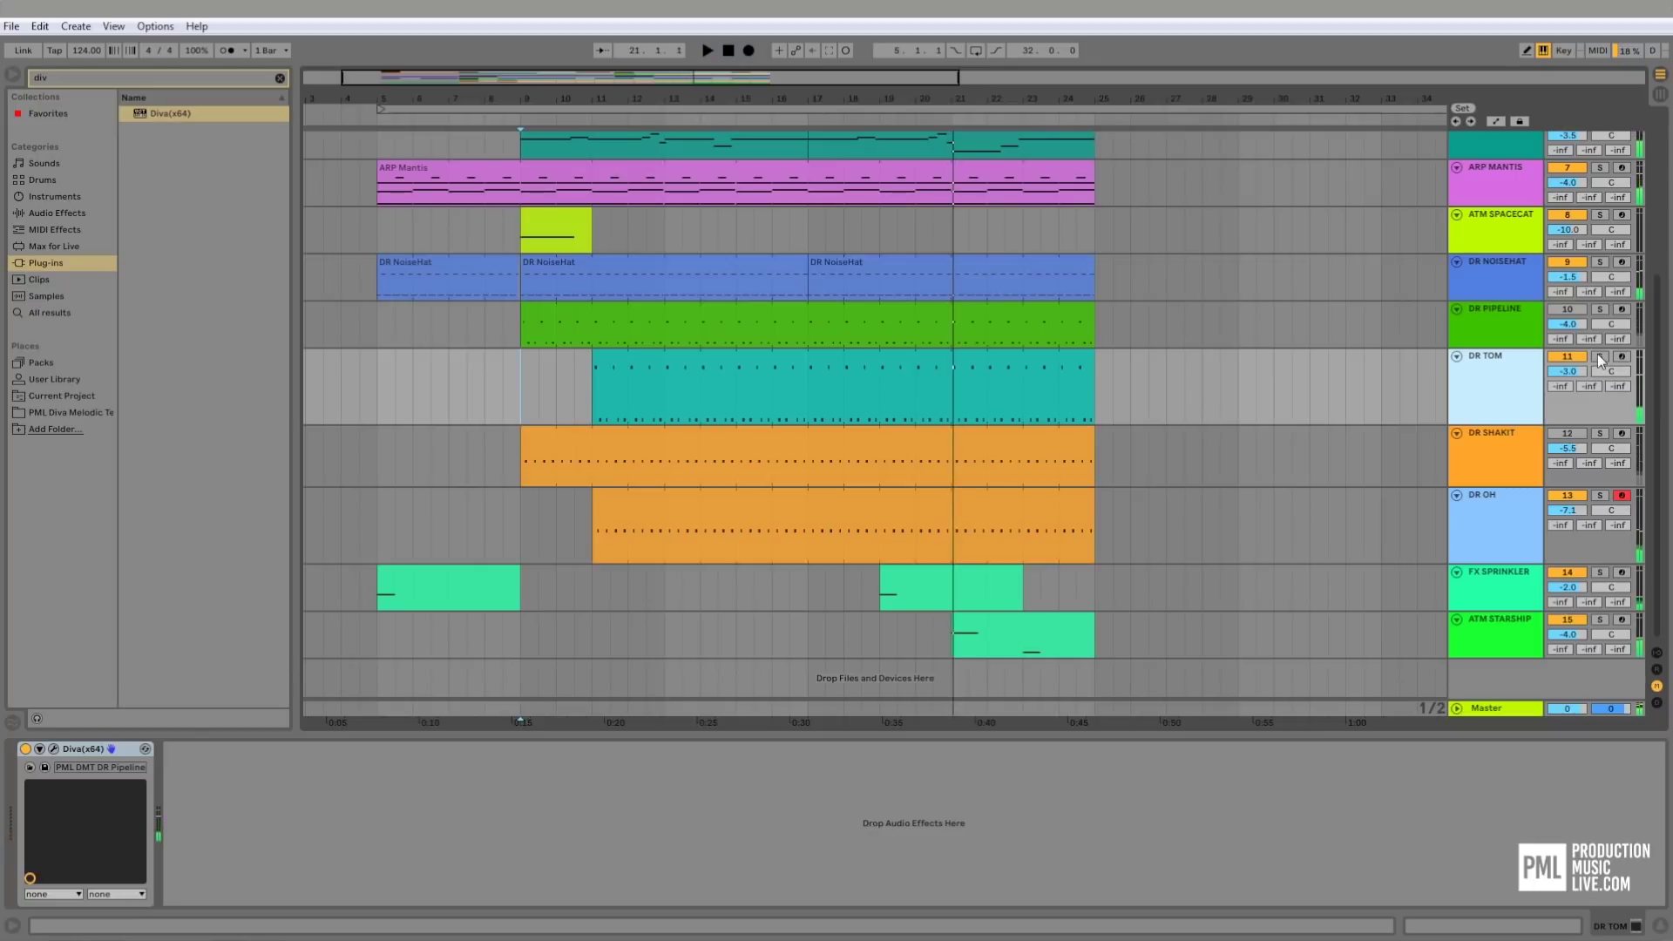
pyautogui.click(1601, 495)
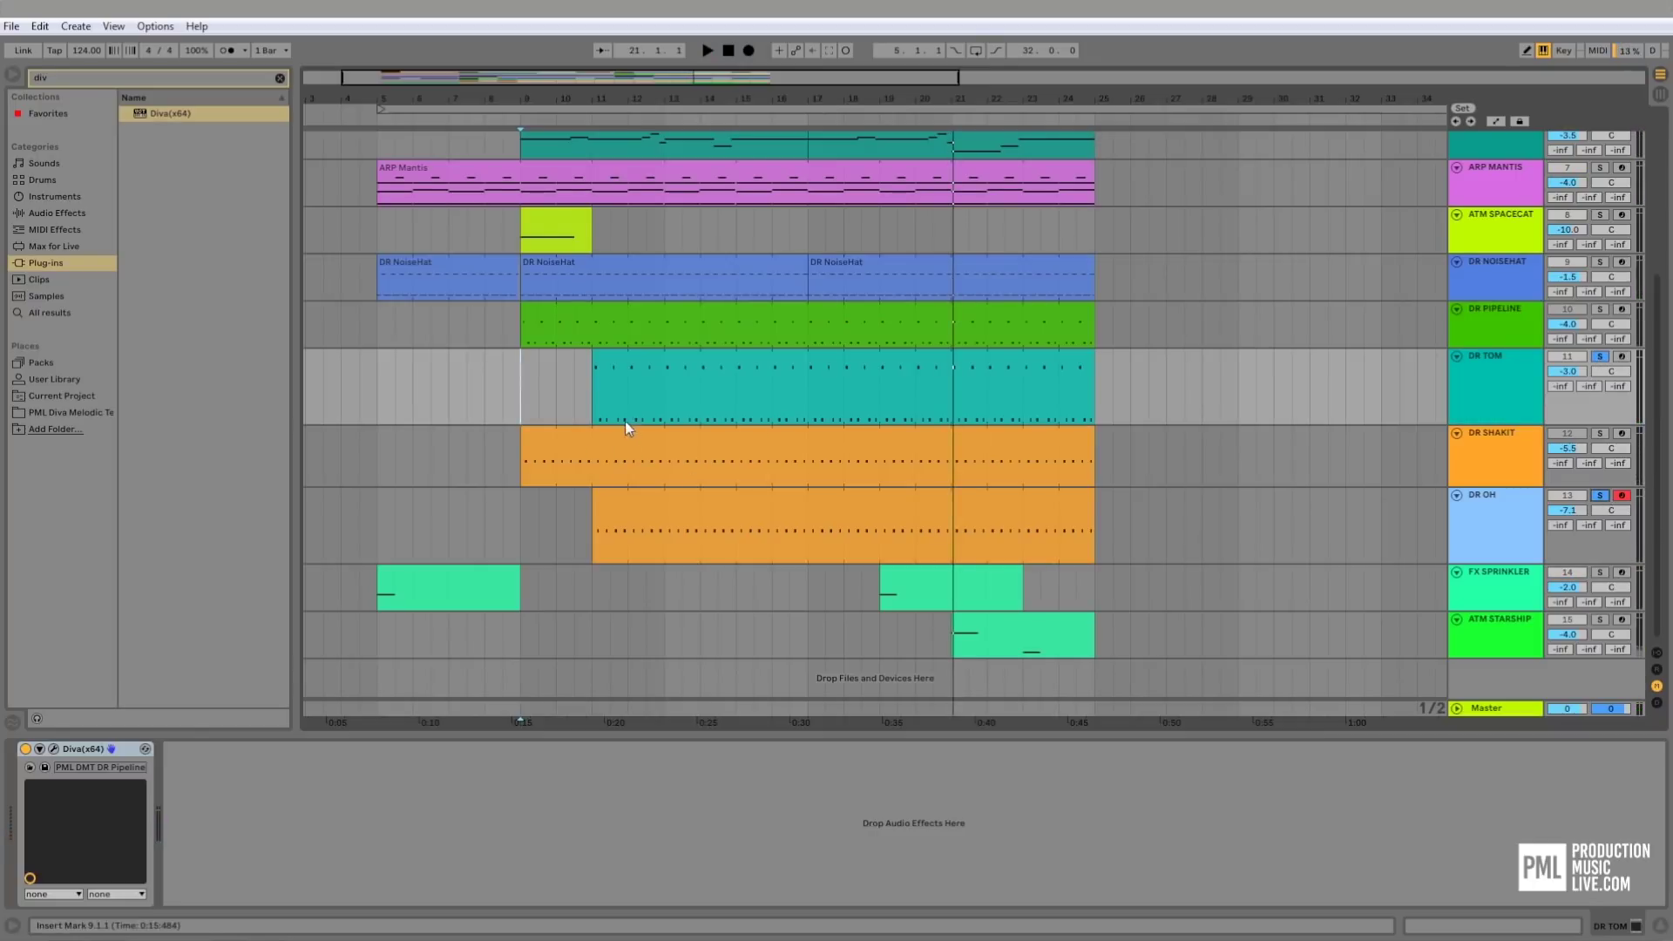
pyautogui.scroll(5, 1325, 363)
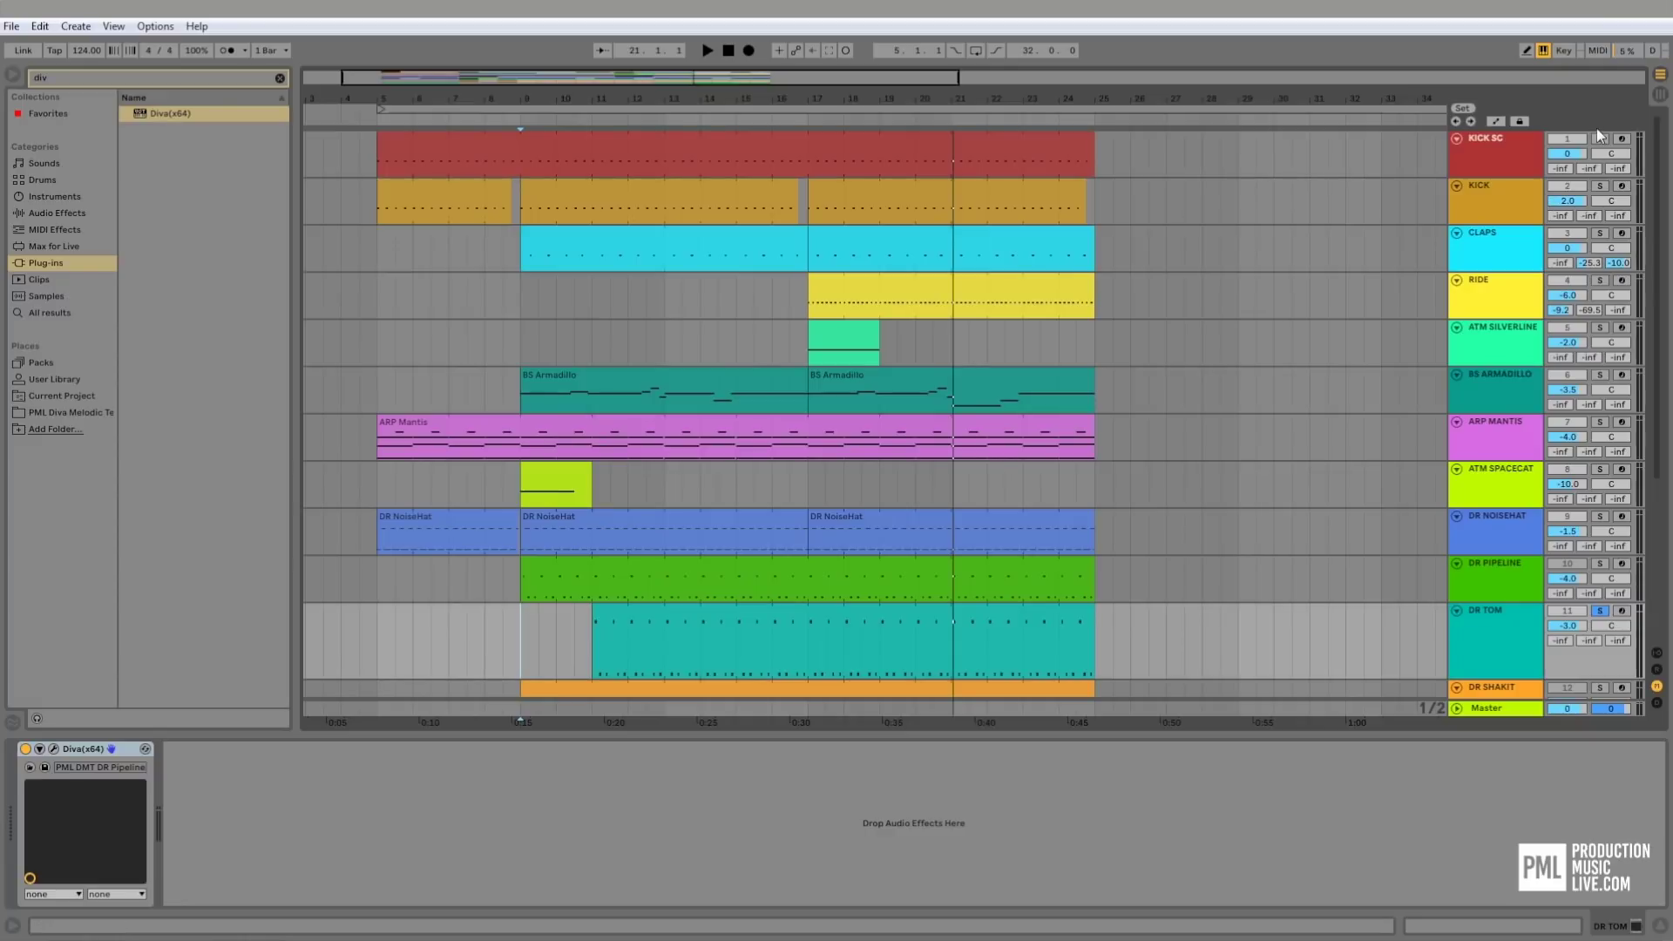
pyautogui.click(1600, 235)
pyautogui.click(809, 293)
pyautogui.scroll(-2, 807, 379)
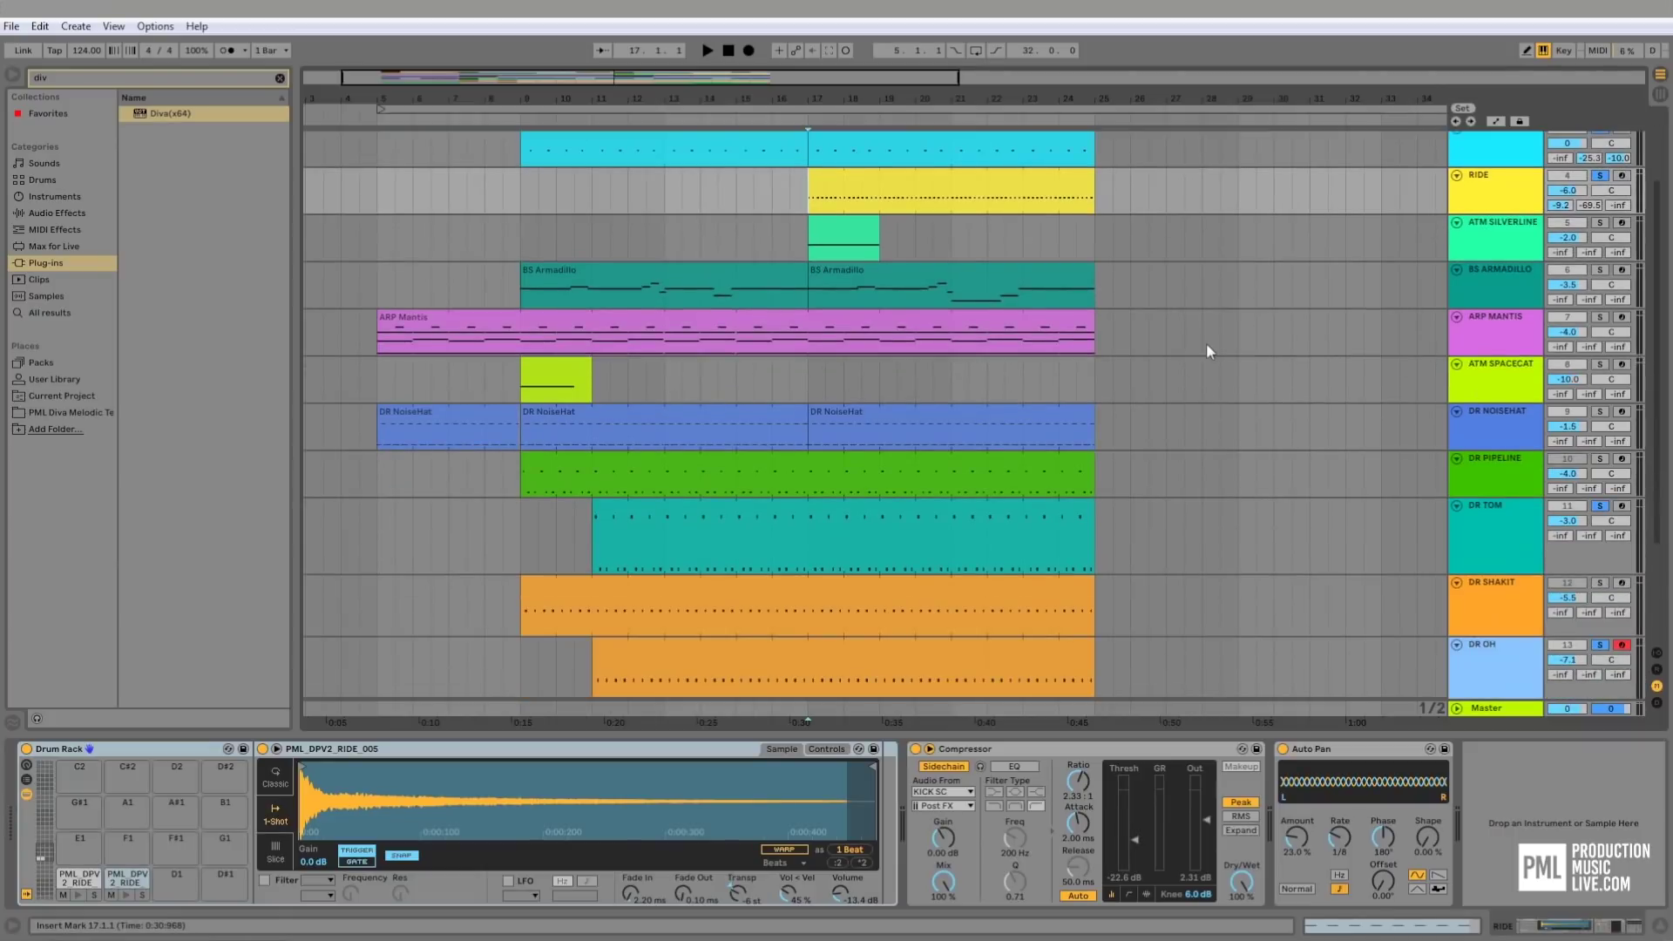
pyautogui.scroll(-1, 1184, 339)
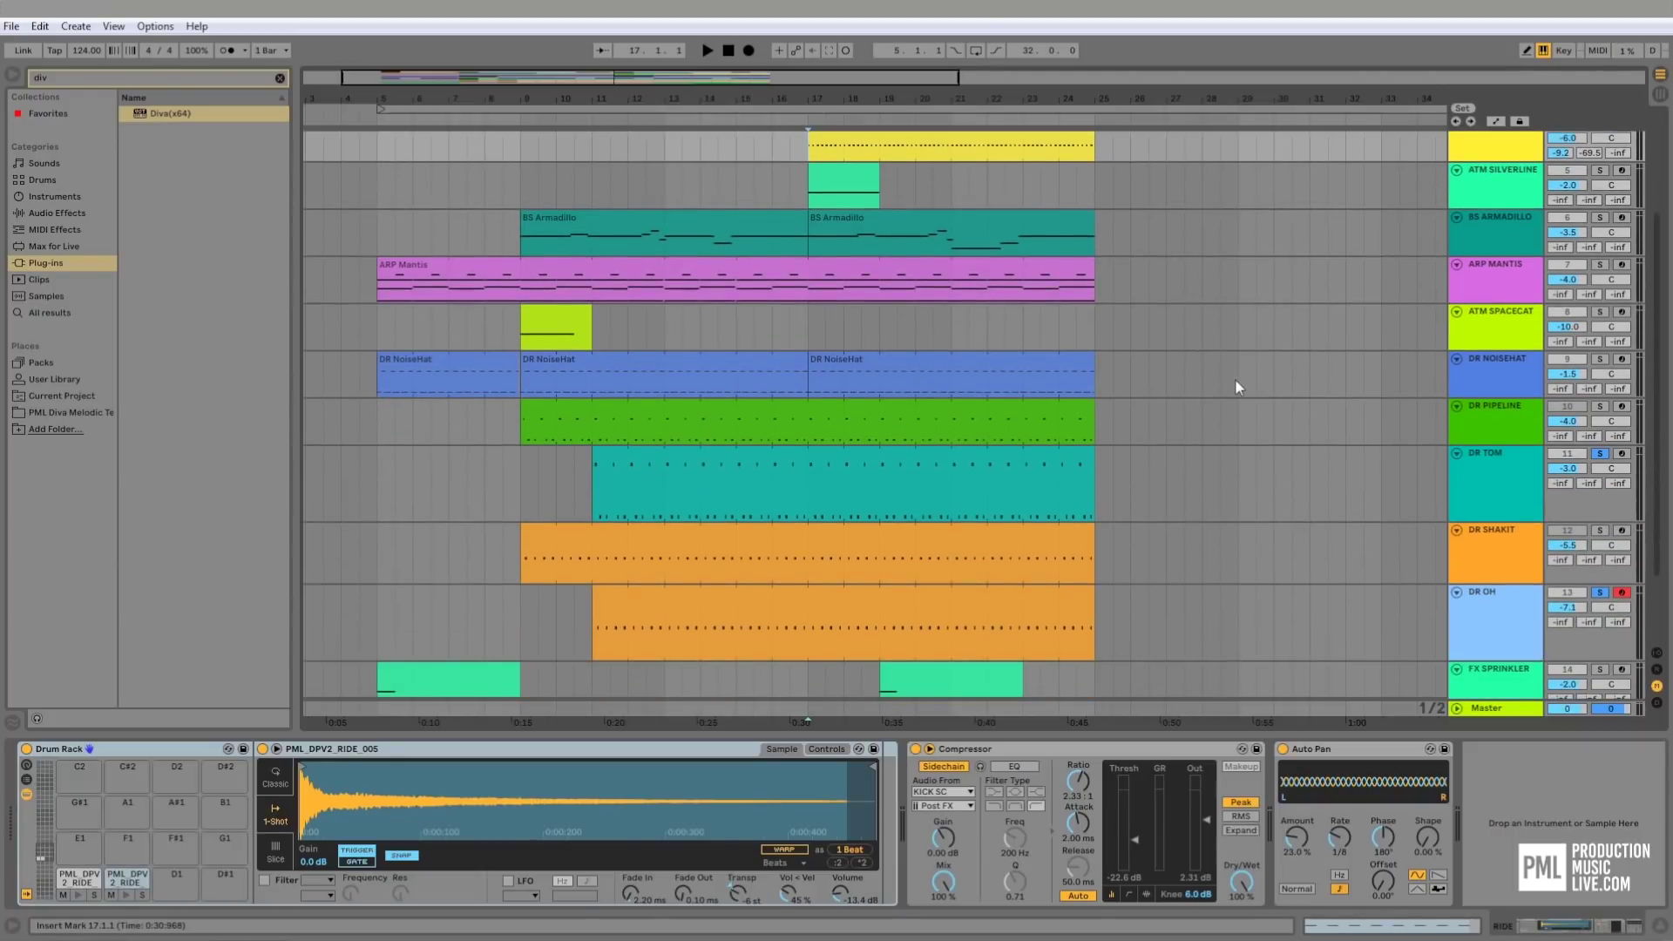
pyautogui.scroll(1, 1200, 383)
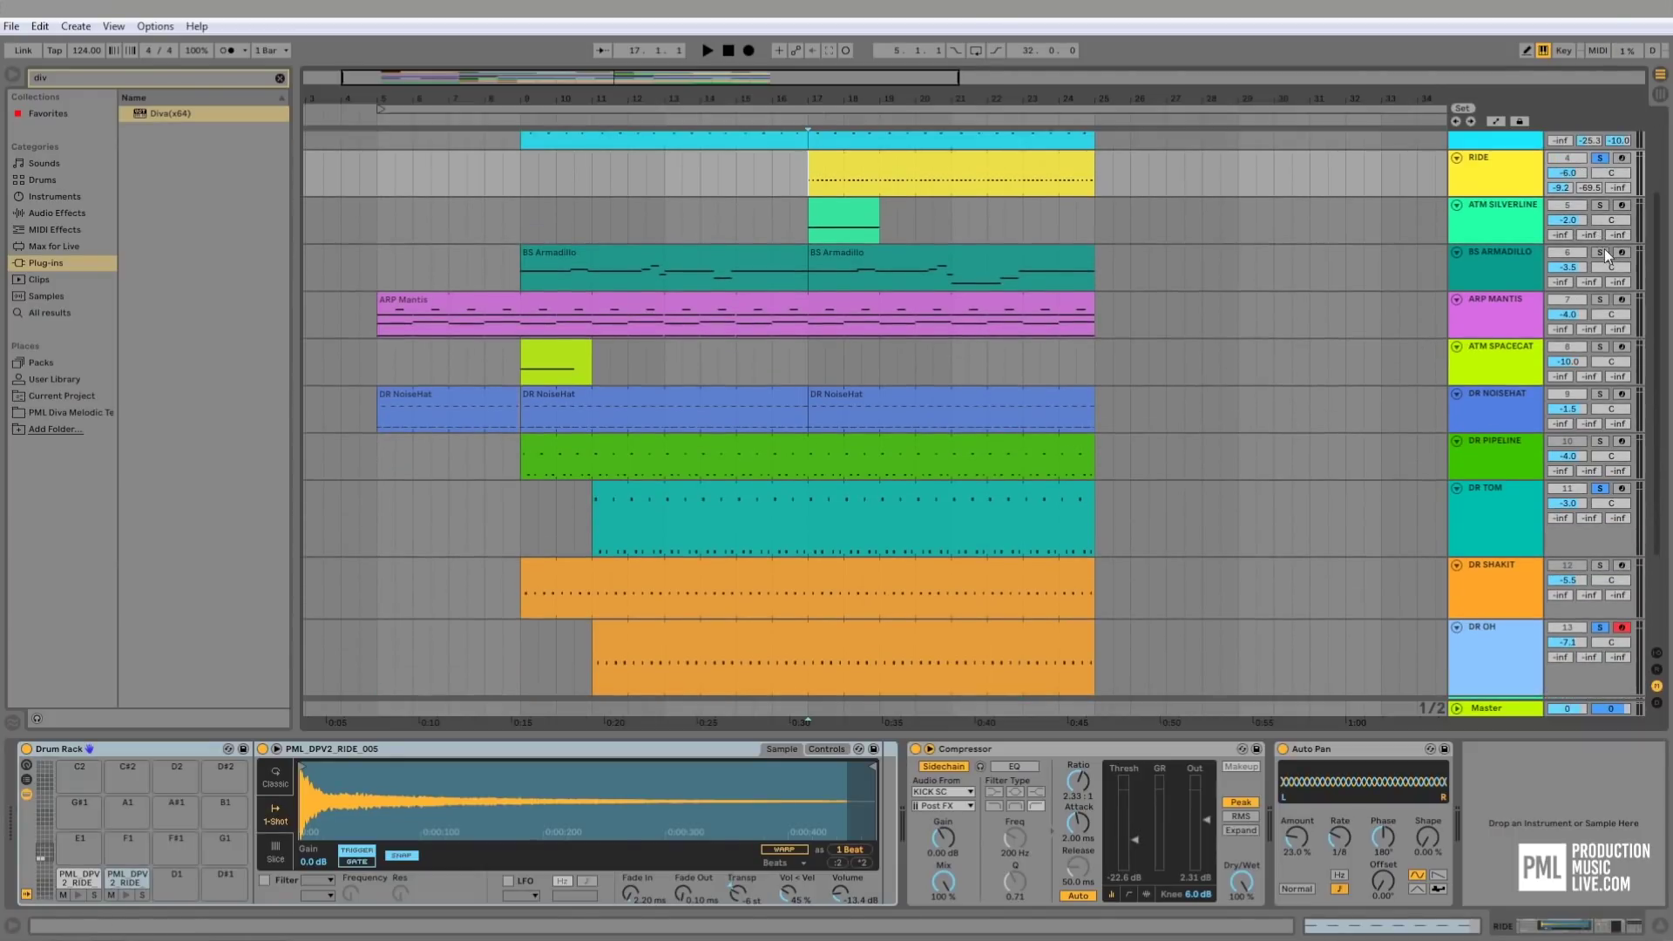
pyautogui.press('space')
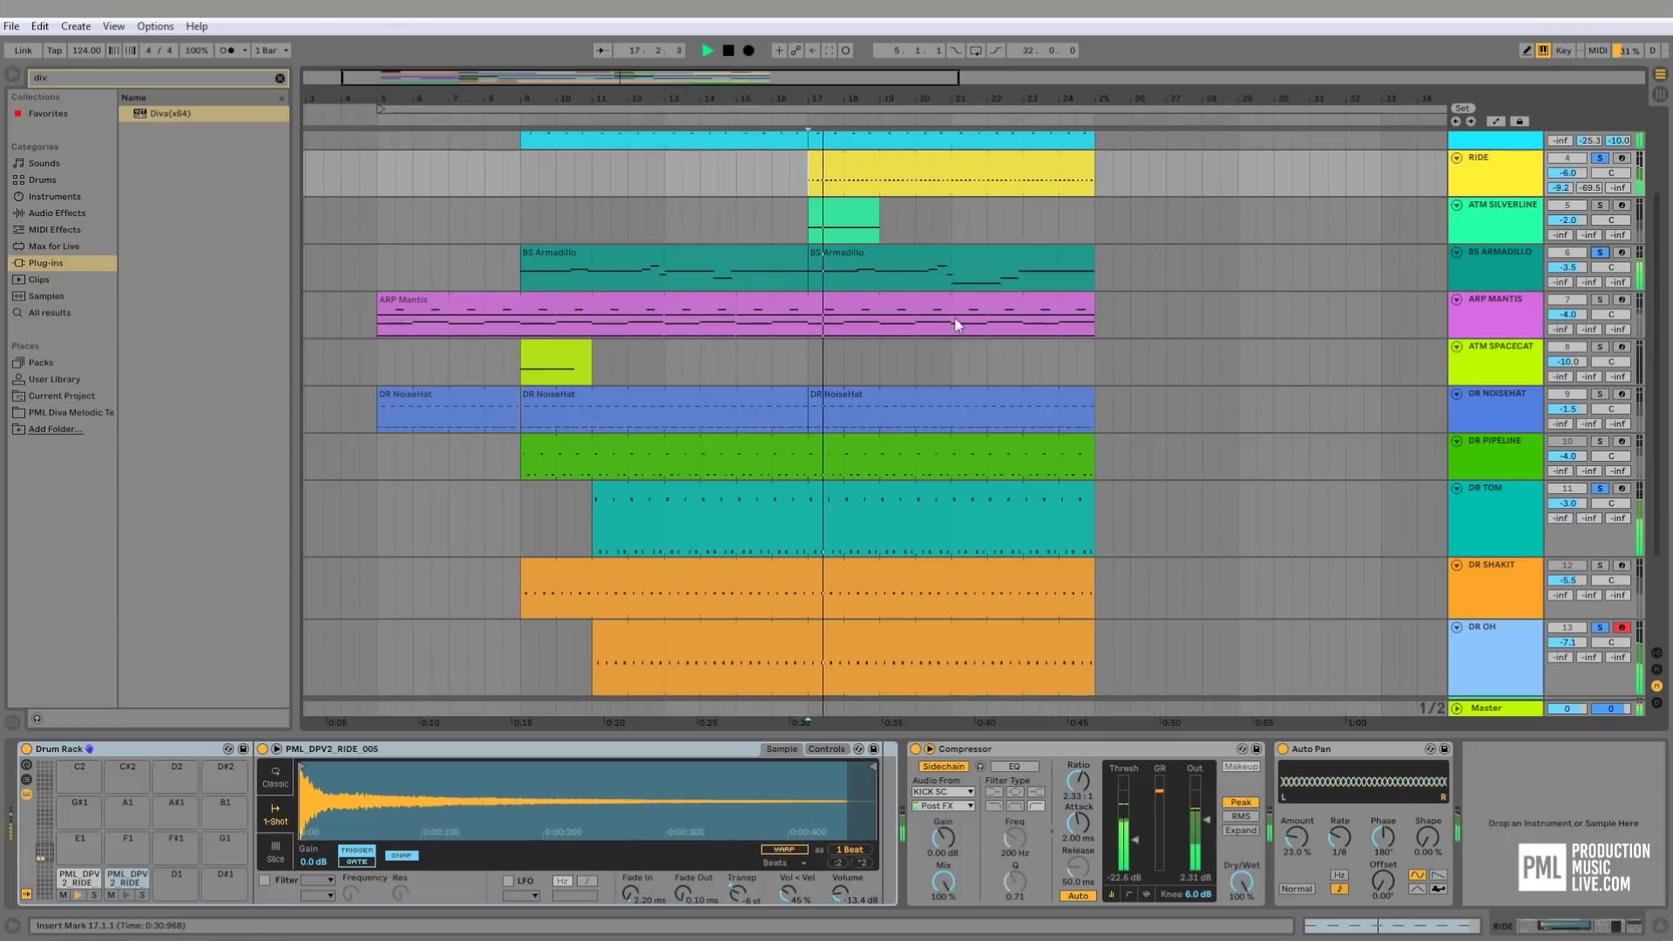
pyautogui.scroll(-2, 915, 395)
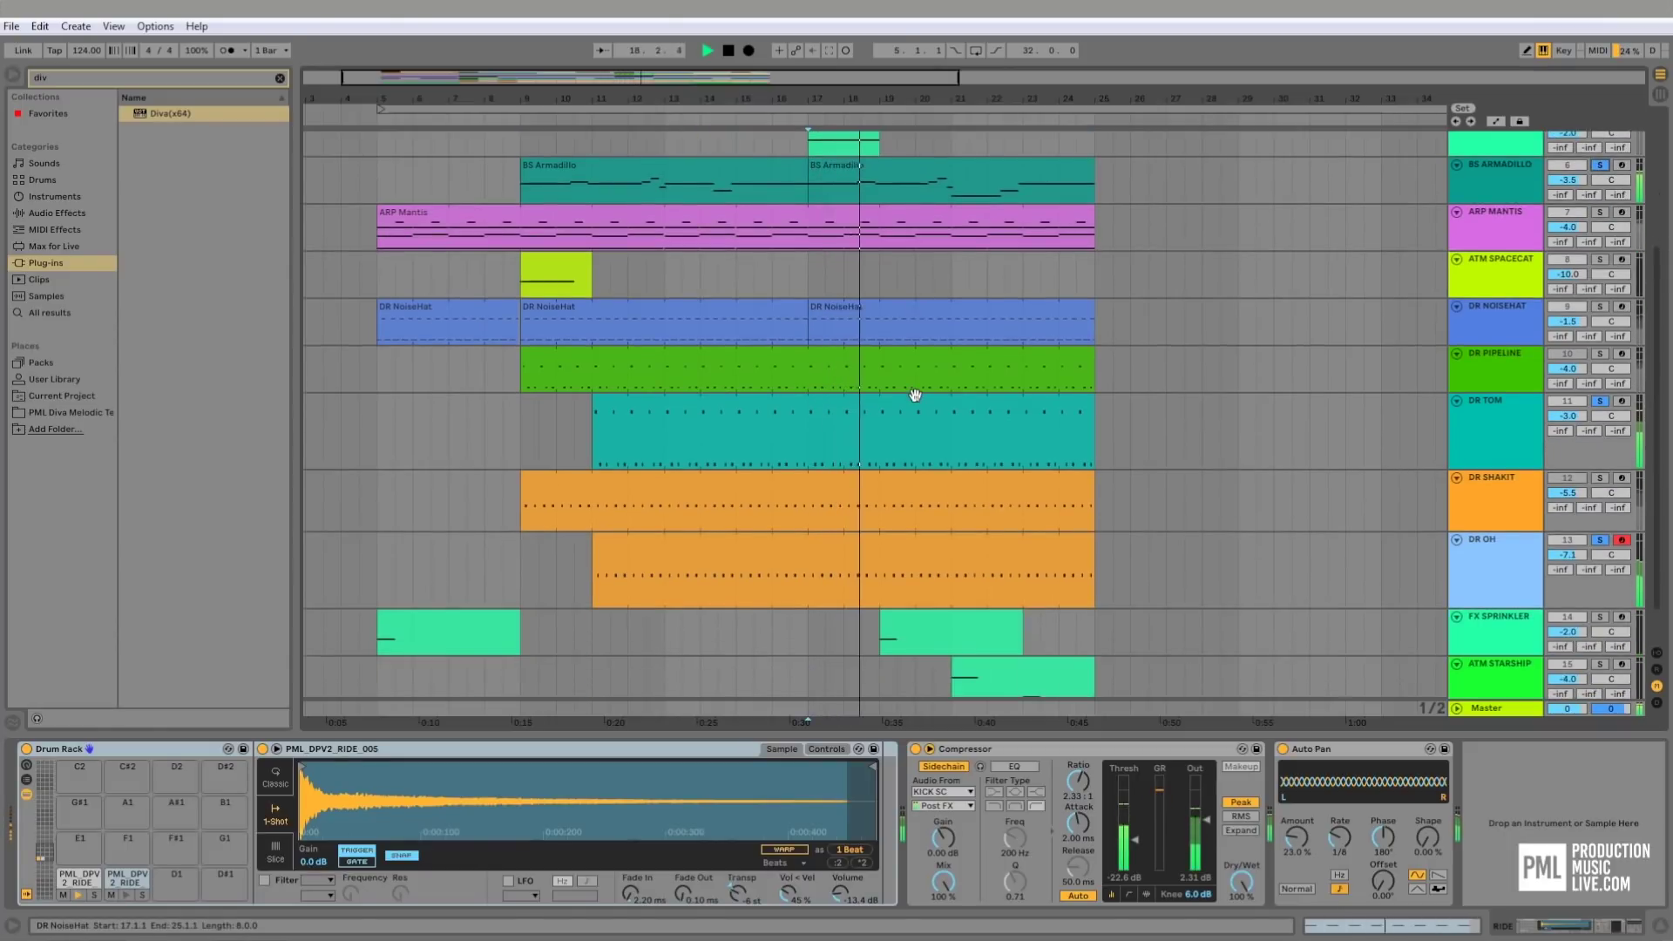
pyautogui.scroll(-1, 915, 395)
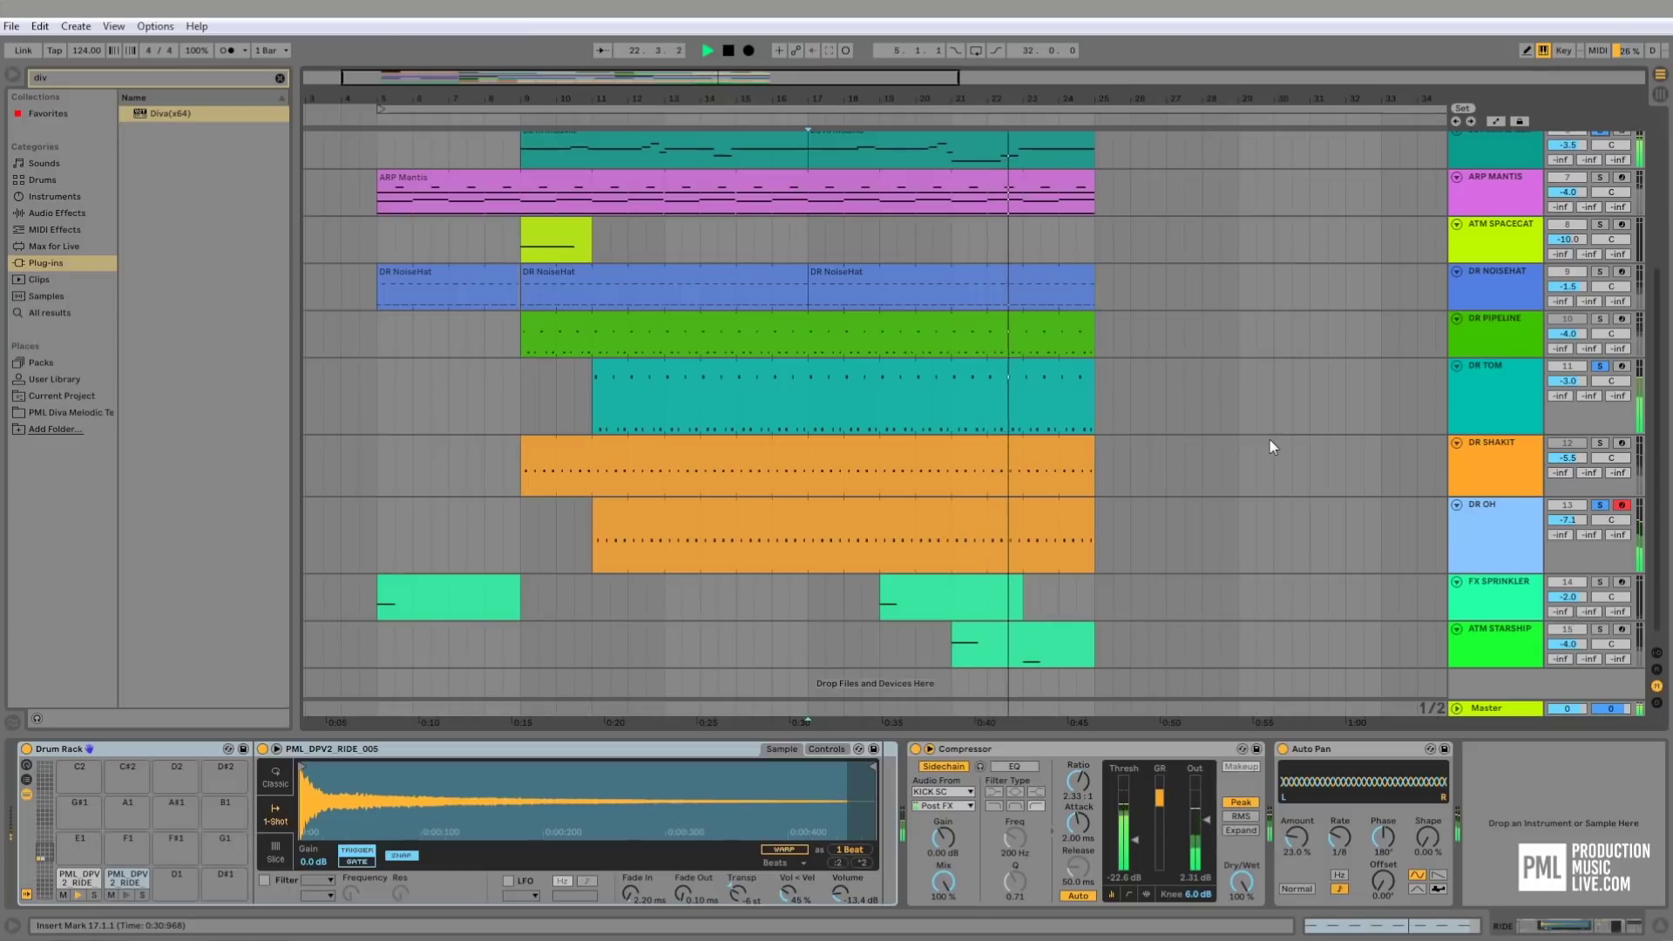
# - Replay the soloed tracks from bar 17 and set the DR TOM volume to -4.0 dB
pyautogui.click(1499, 368)
pyautogui.click(808, 386)
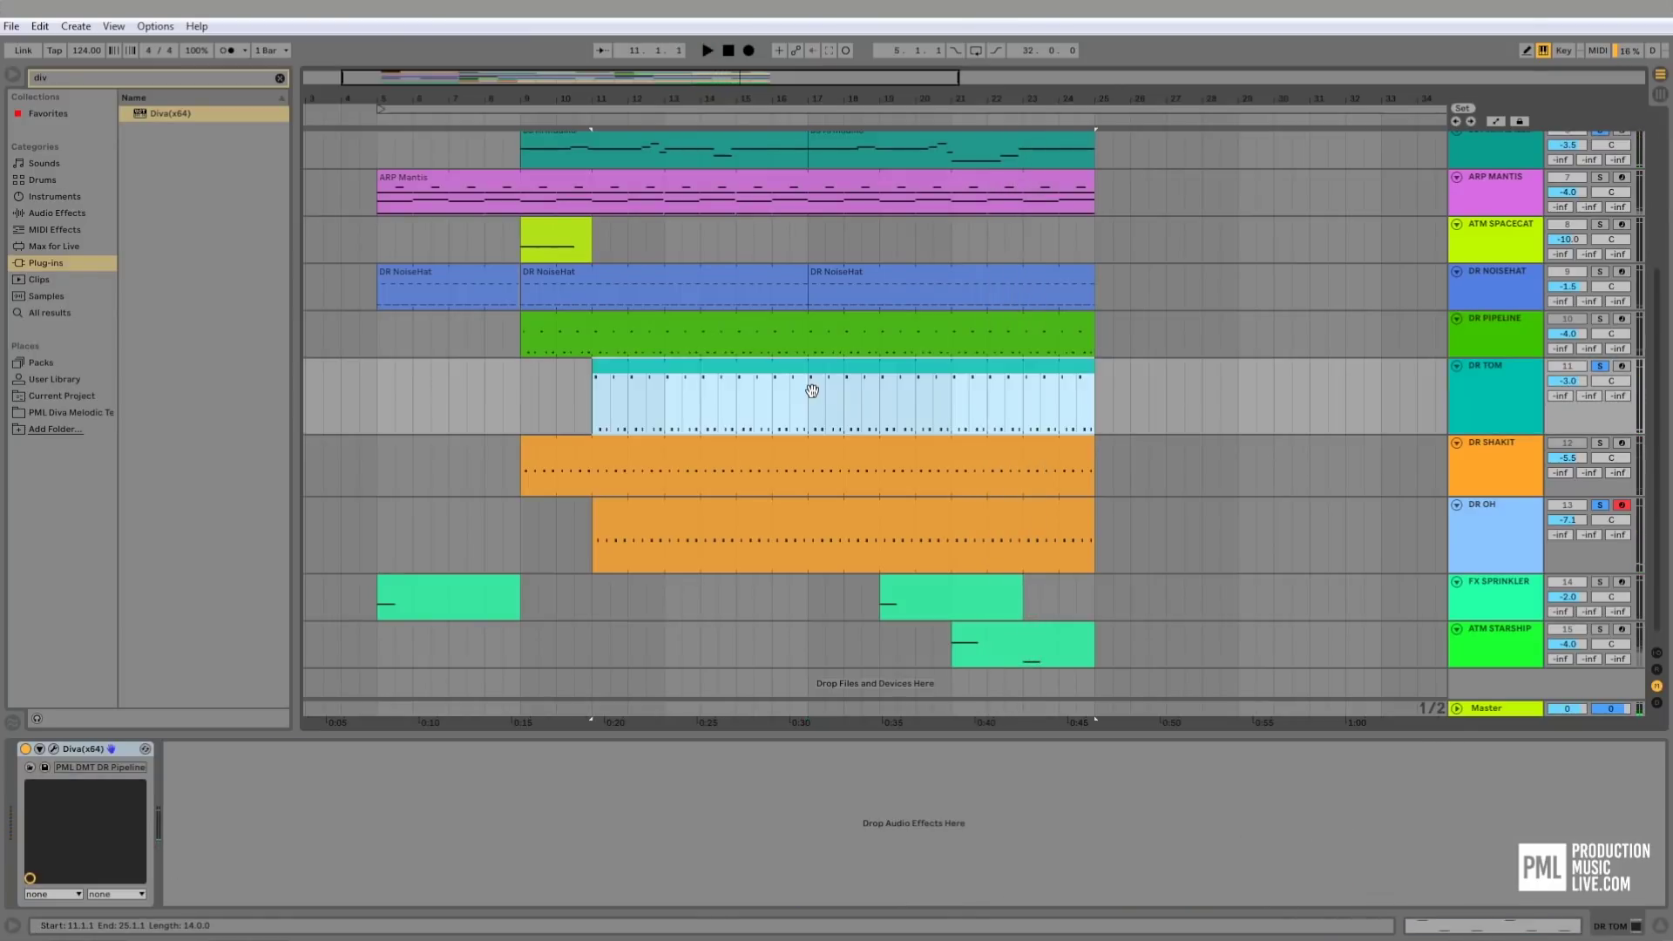
pyautogui.click(813, 409)
pyautogui.press('space')
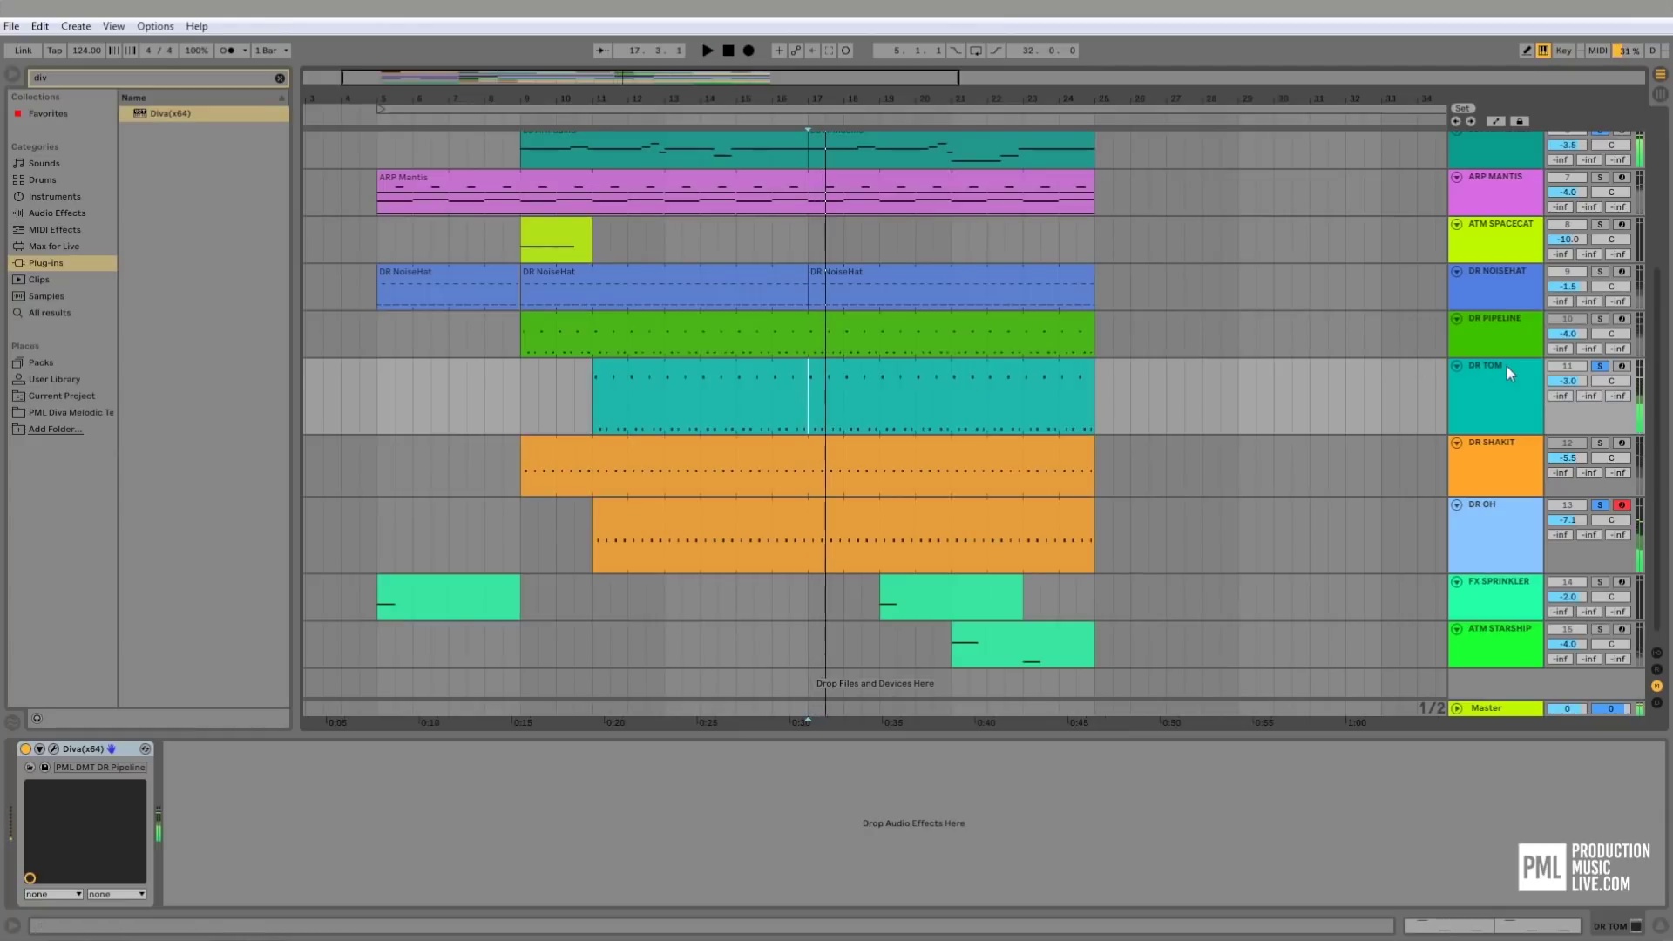
pyautogui.moveTo(1567, 381); pyautogui.dragTo(1567, 395)
pyautogui.click(1494, 373)
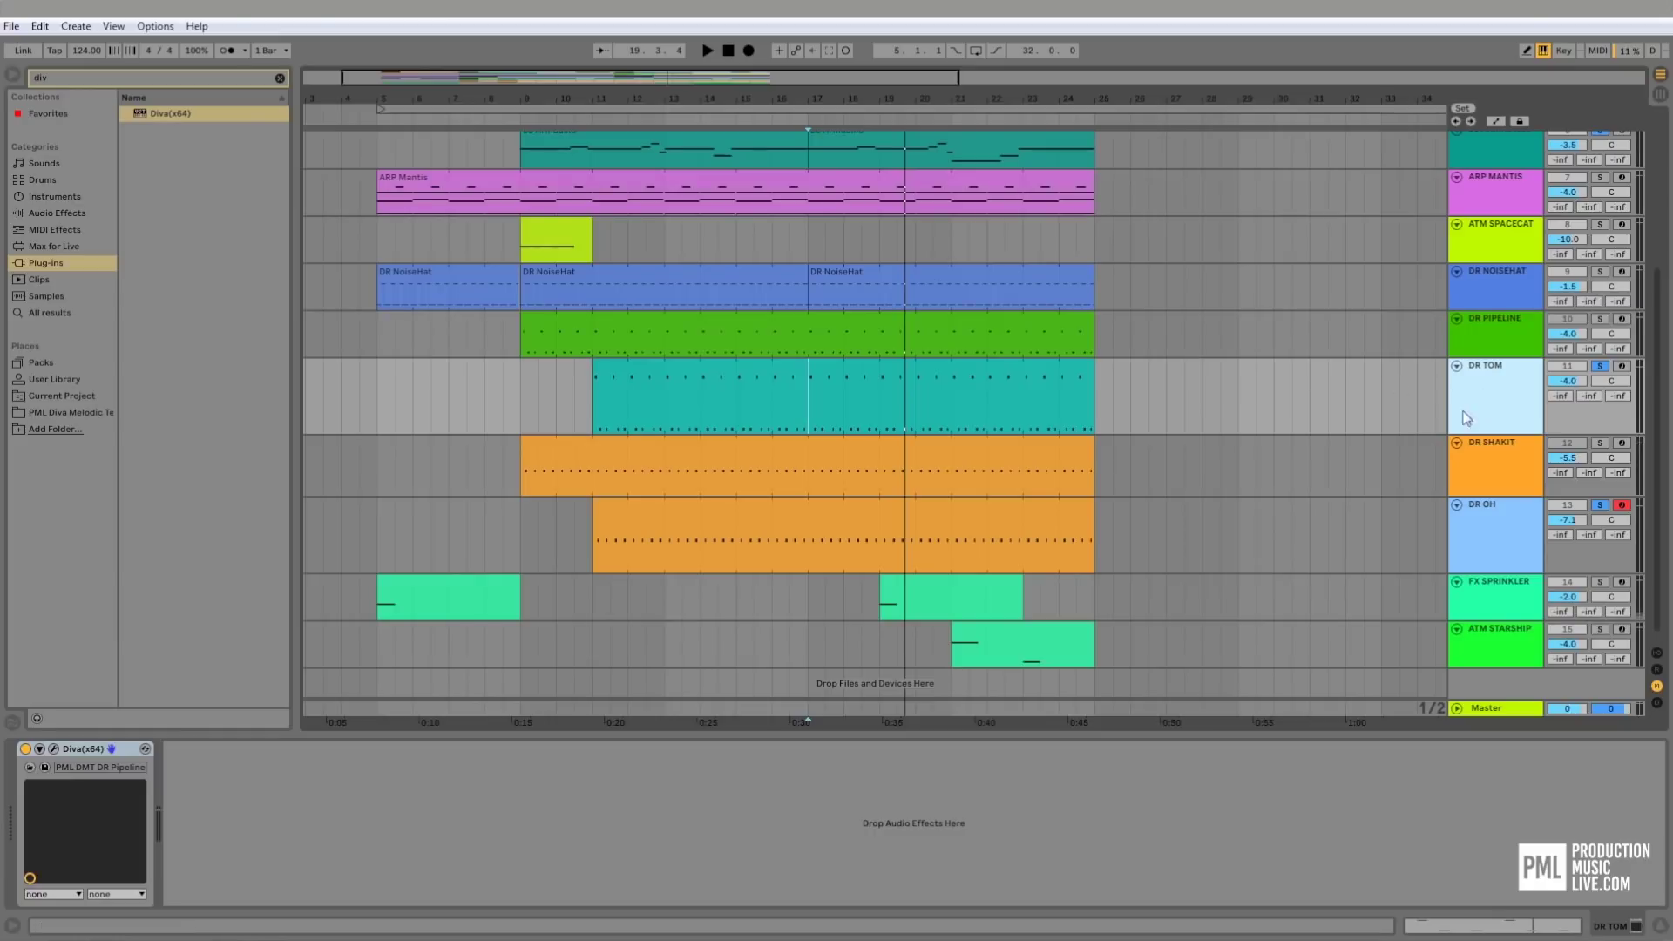
# - Copy the Compressor from the BS ARMADILLO track and paste it after Diva on DR TOM
pyautogui.scroll(2, 1309, 368)
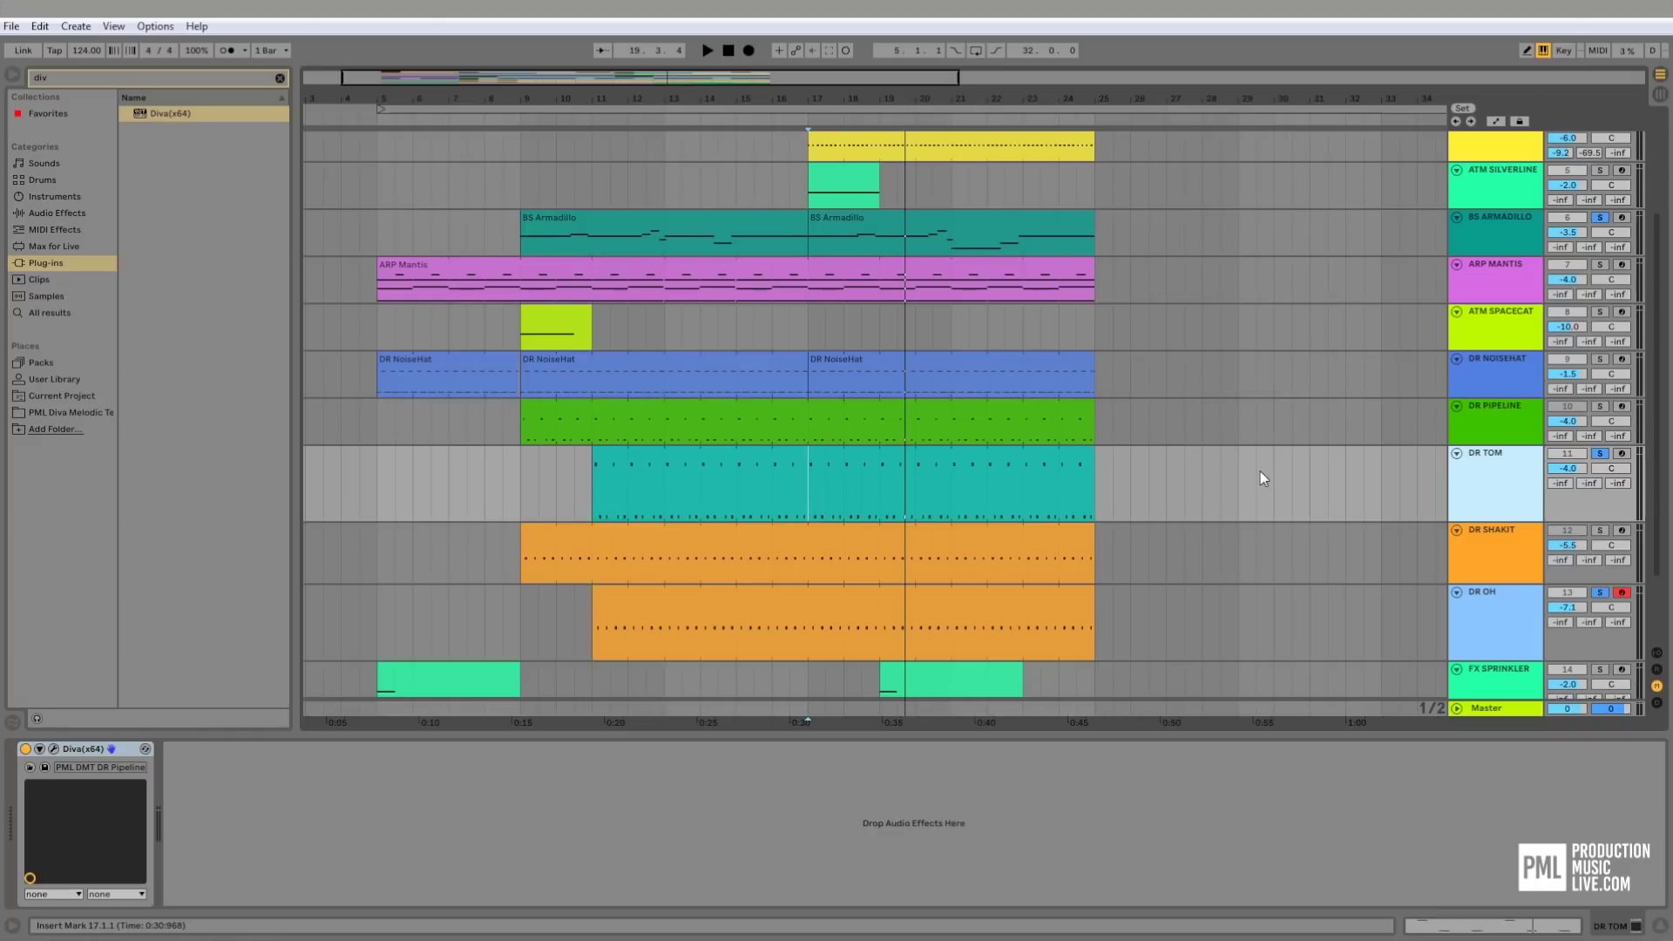
pyautogui.click(1496, 235)
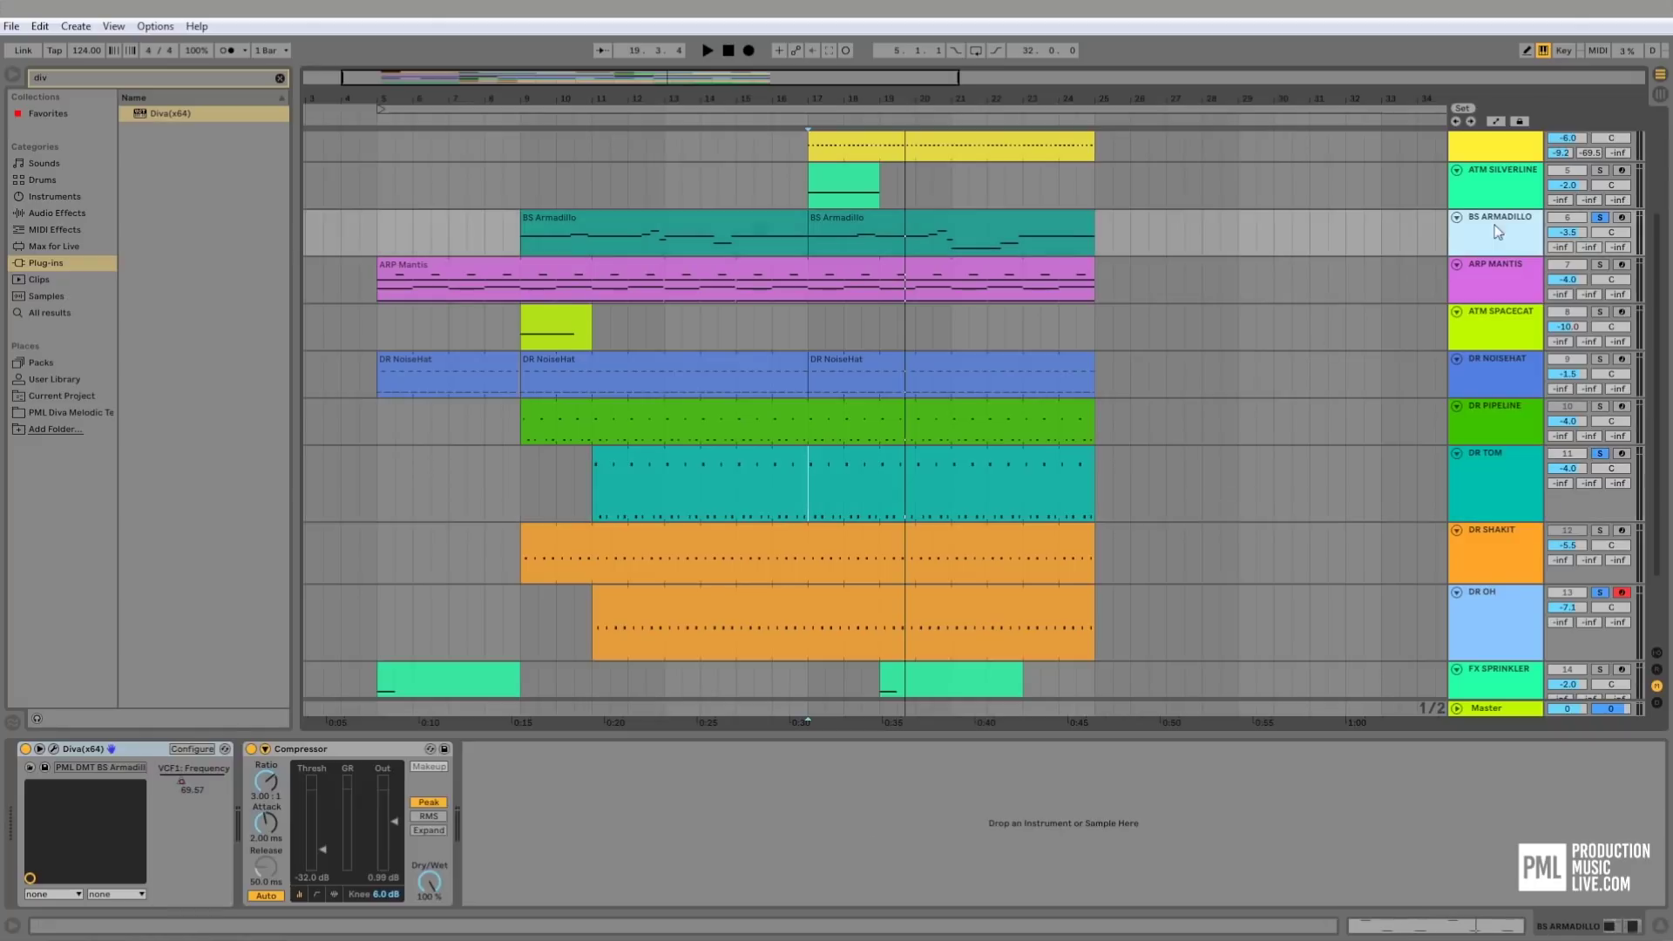
pyautogui.click(366, 752)
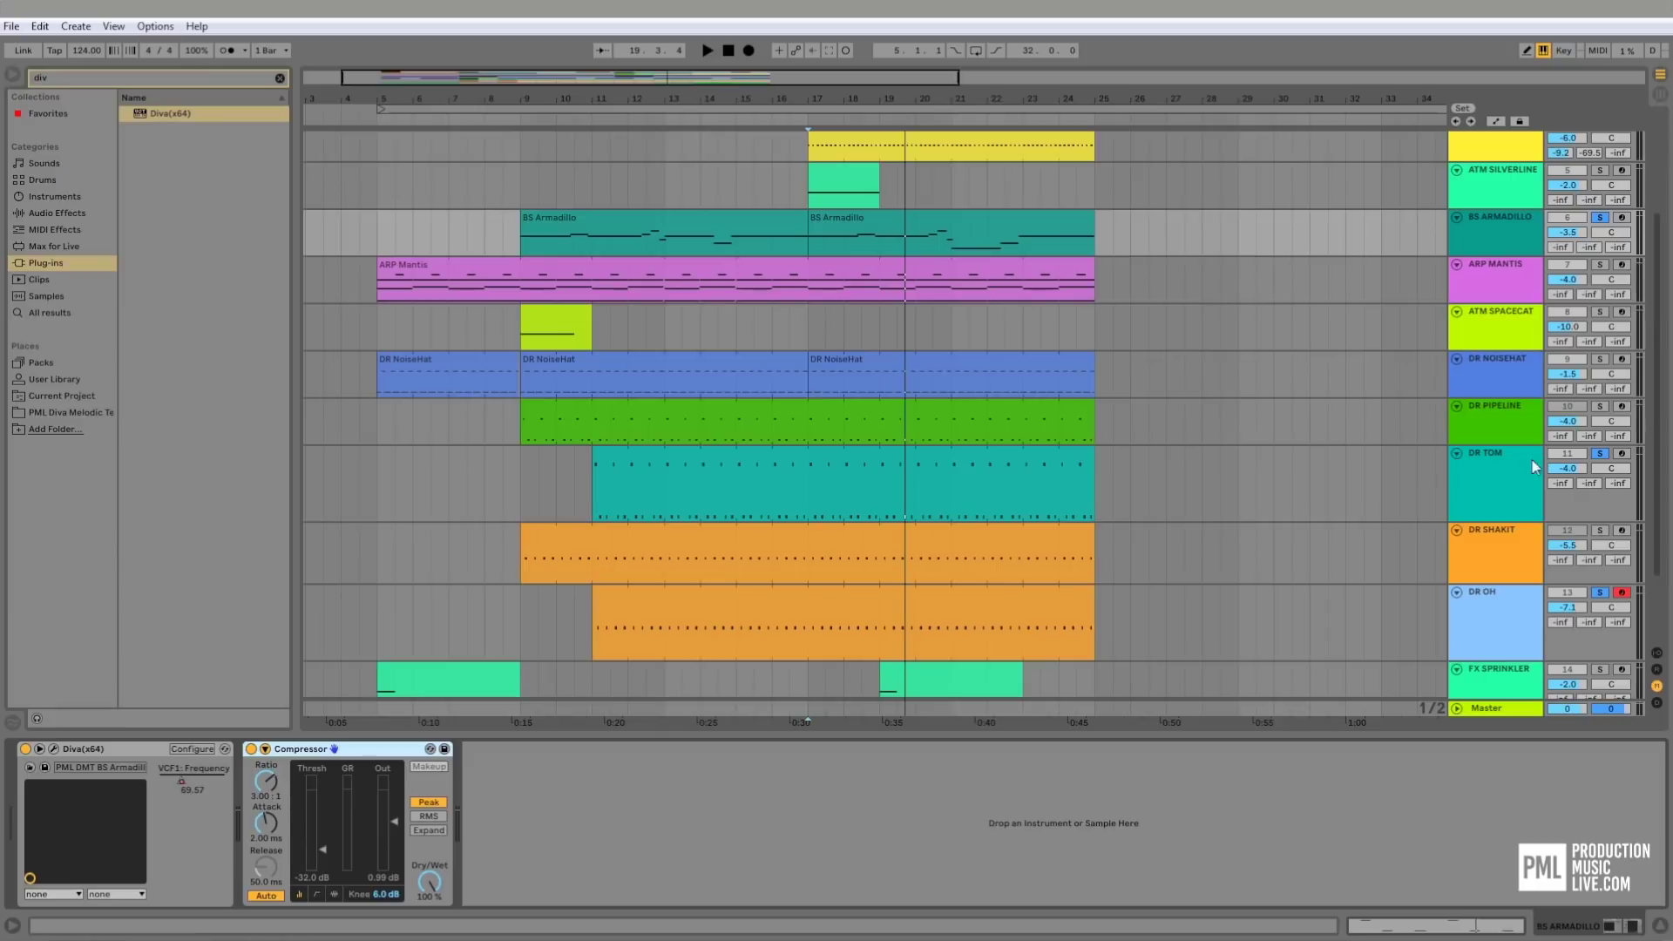
pyautogui.click(1500, 464)
pyautogui.click(369, 807)
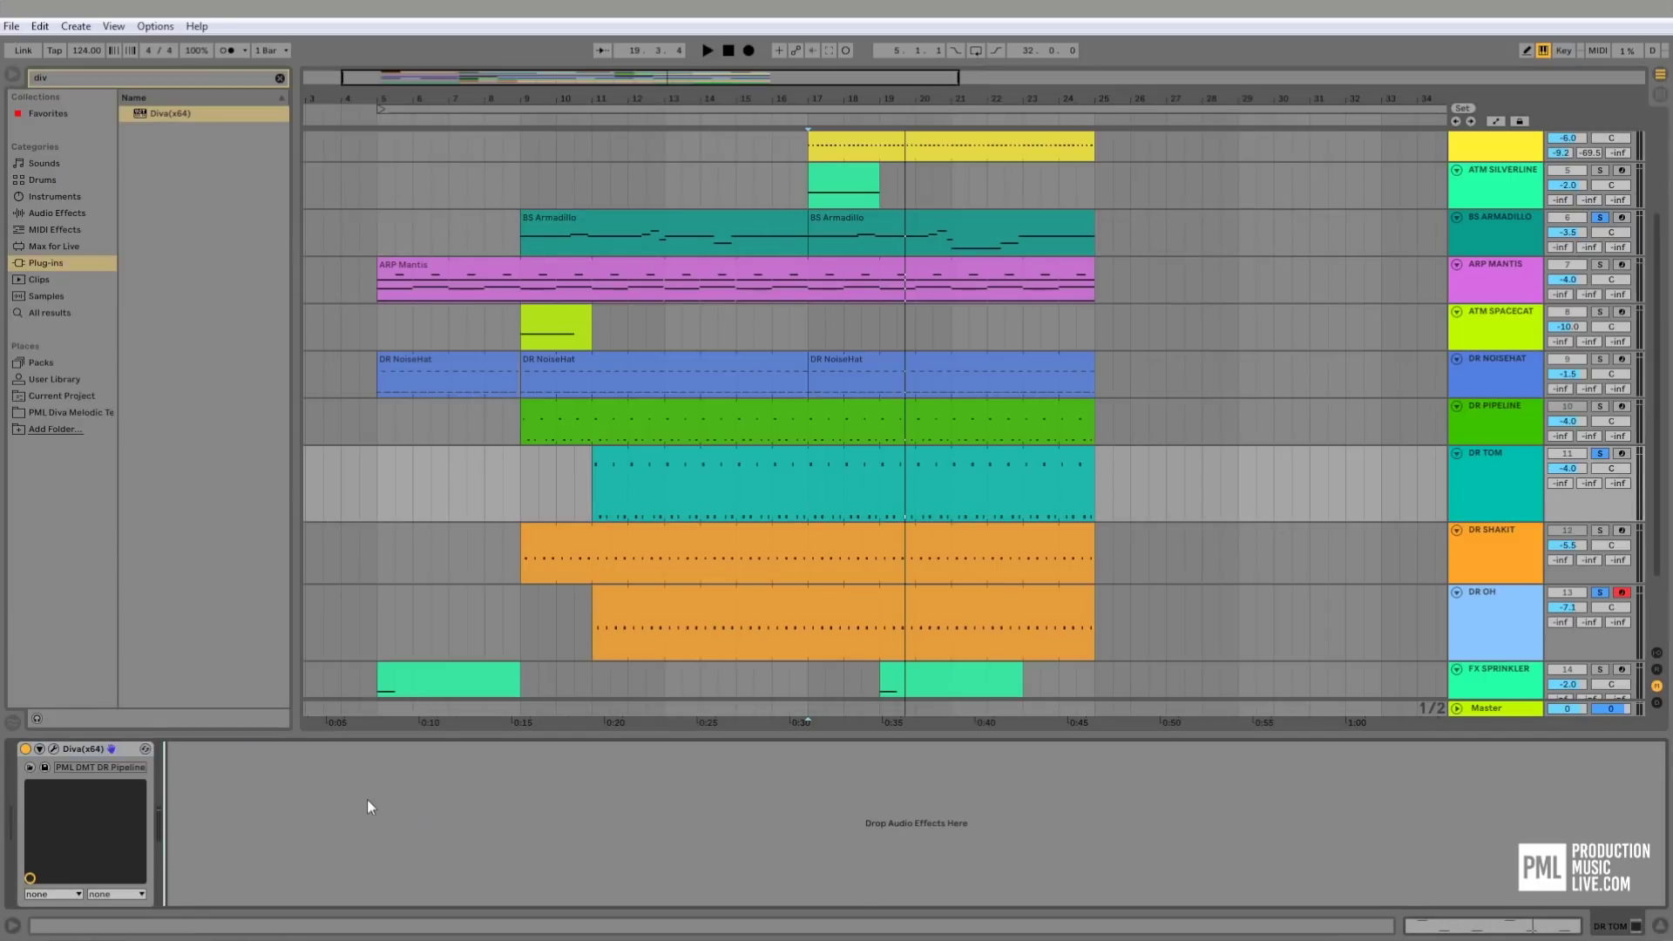
pyautogui.hotkey('ctrl', 'v')
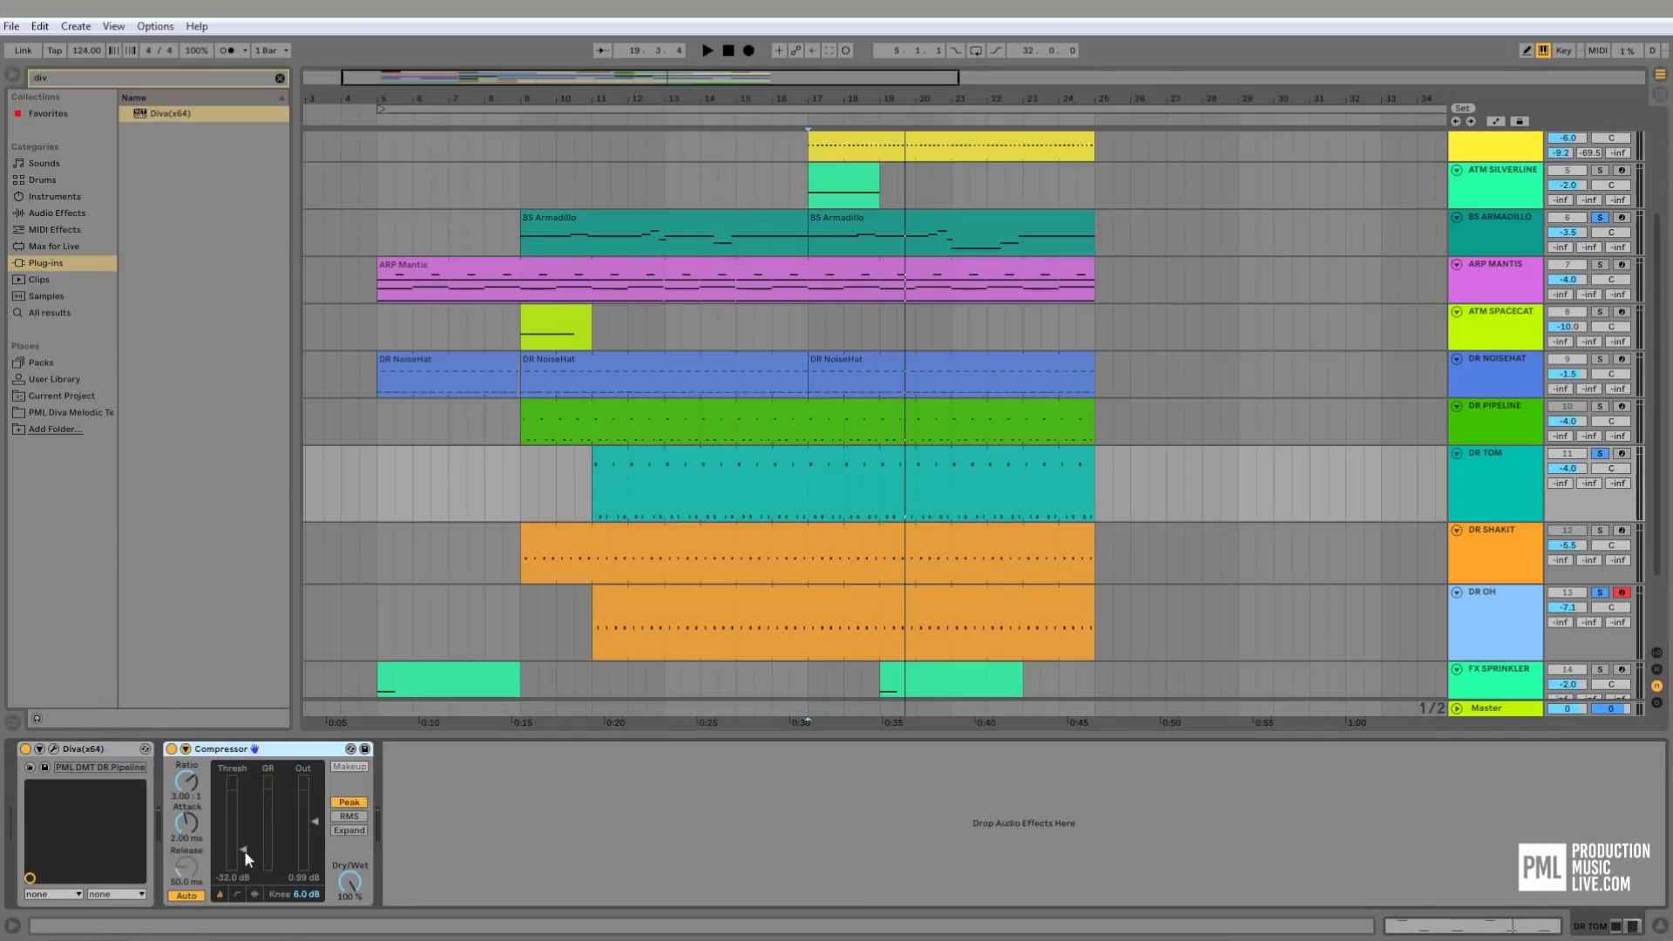
# - Check the DR TOM compressor's sidechain settings and set its threshold to -17.9 dB during playback from bar 17
pyautogui.moveTo(244, 851); pyautogui.dragTo(244, 825)
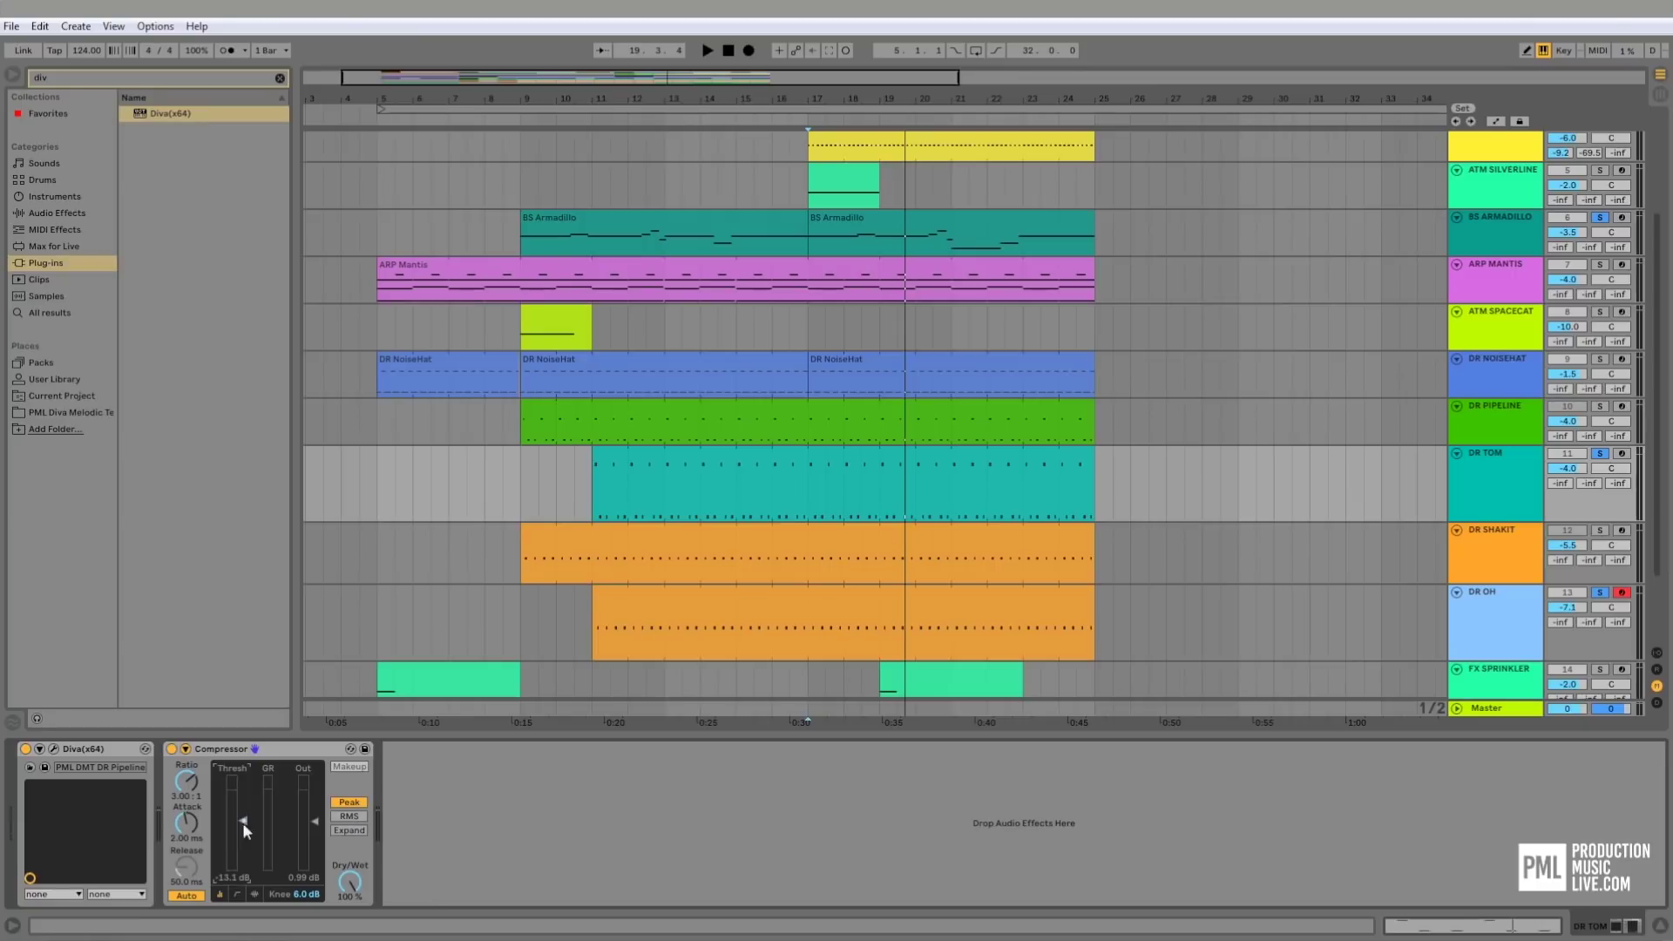
pyautogui.click(186, 750)
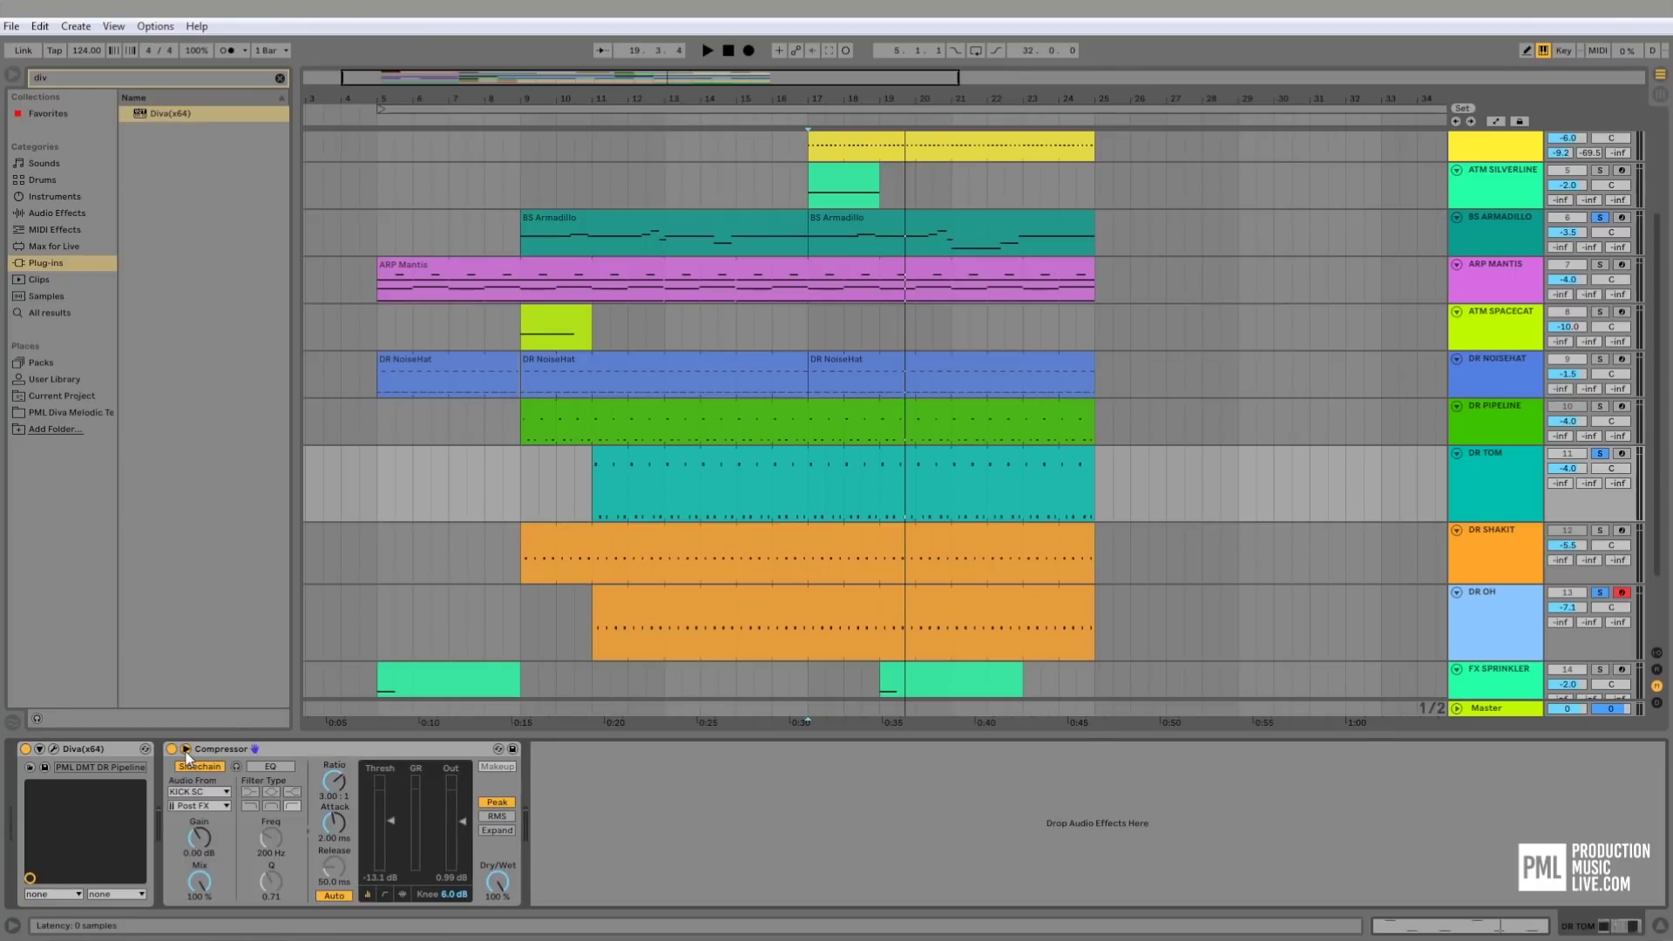
pyautogui.click(185, 751)
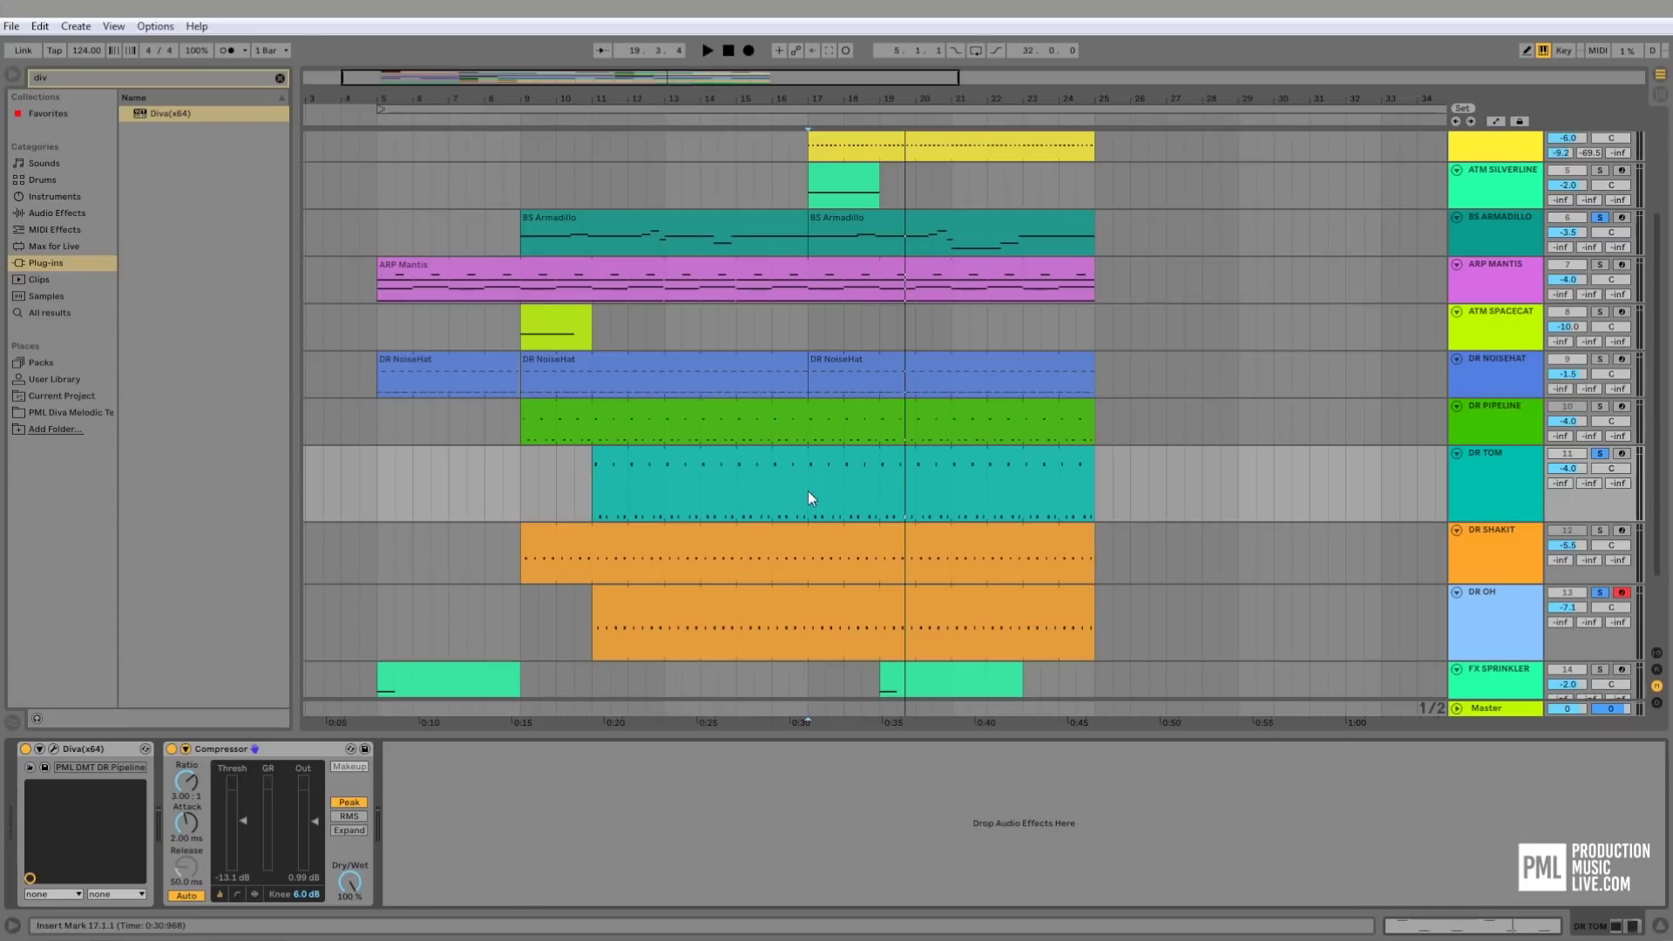
pyautogui.press('space')
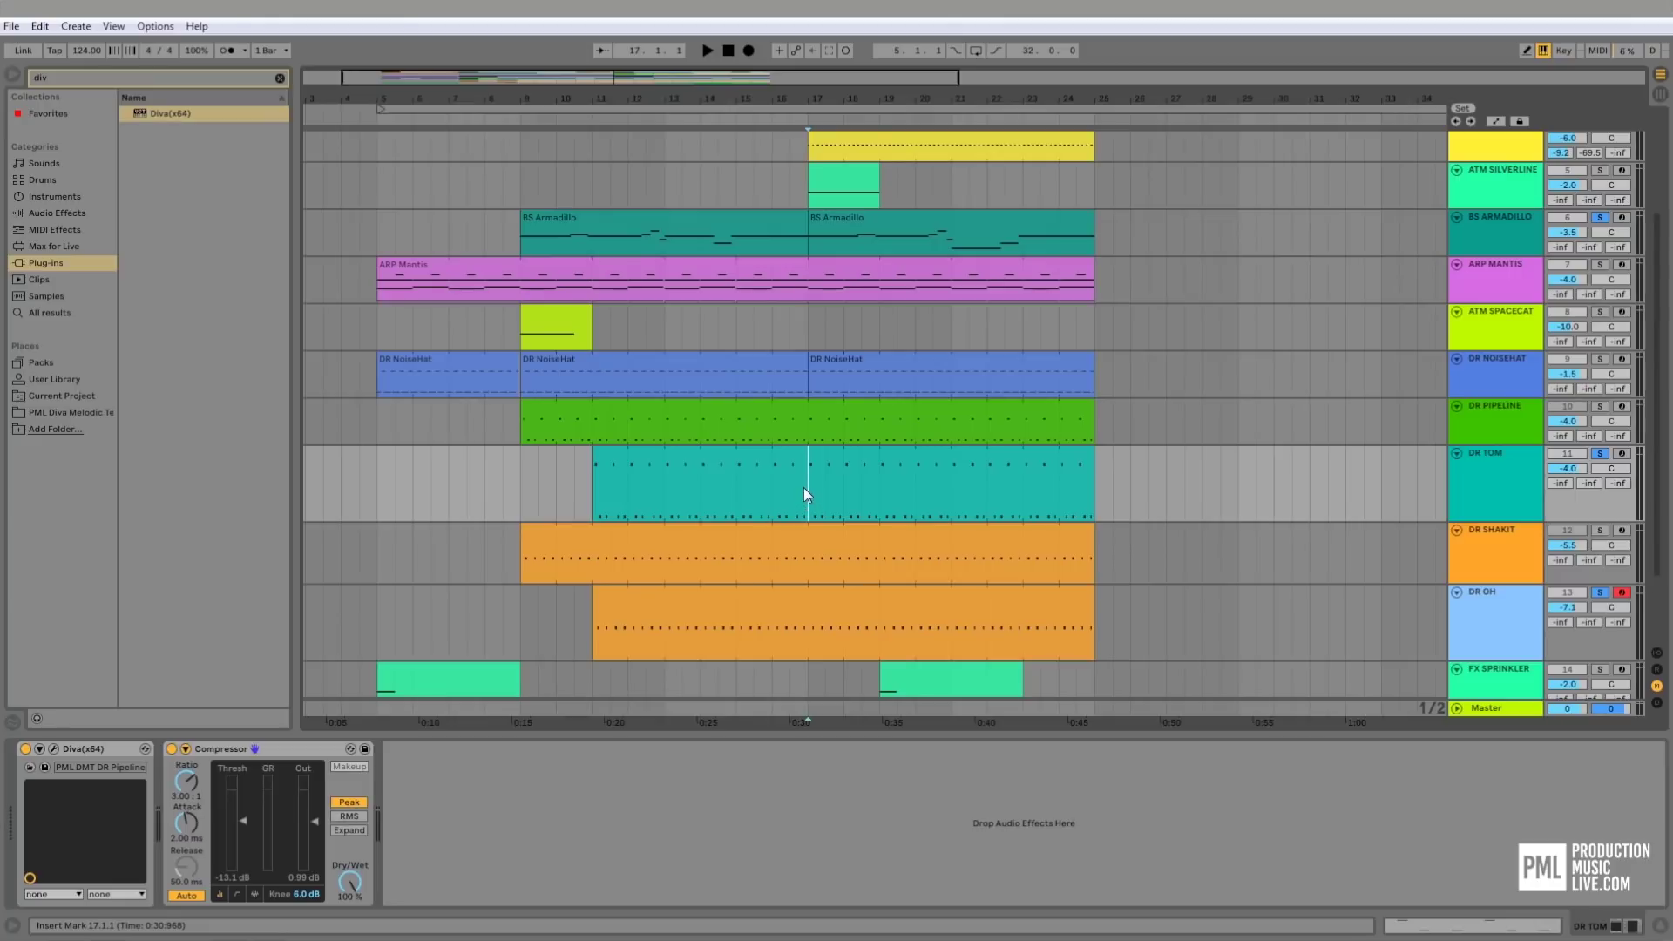
pyautogui.press('space')
pyautogui.moveTo(244, 821); pyautogui.dragTo(243, 832)
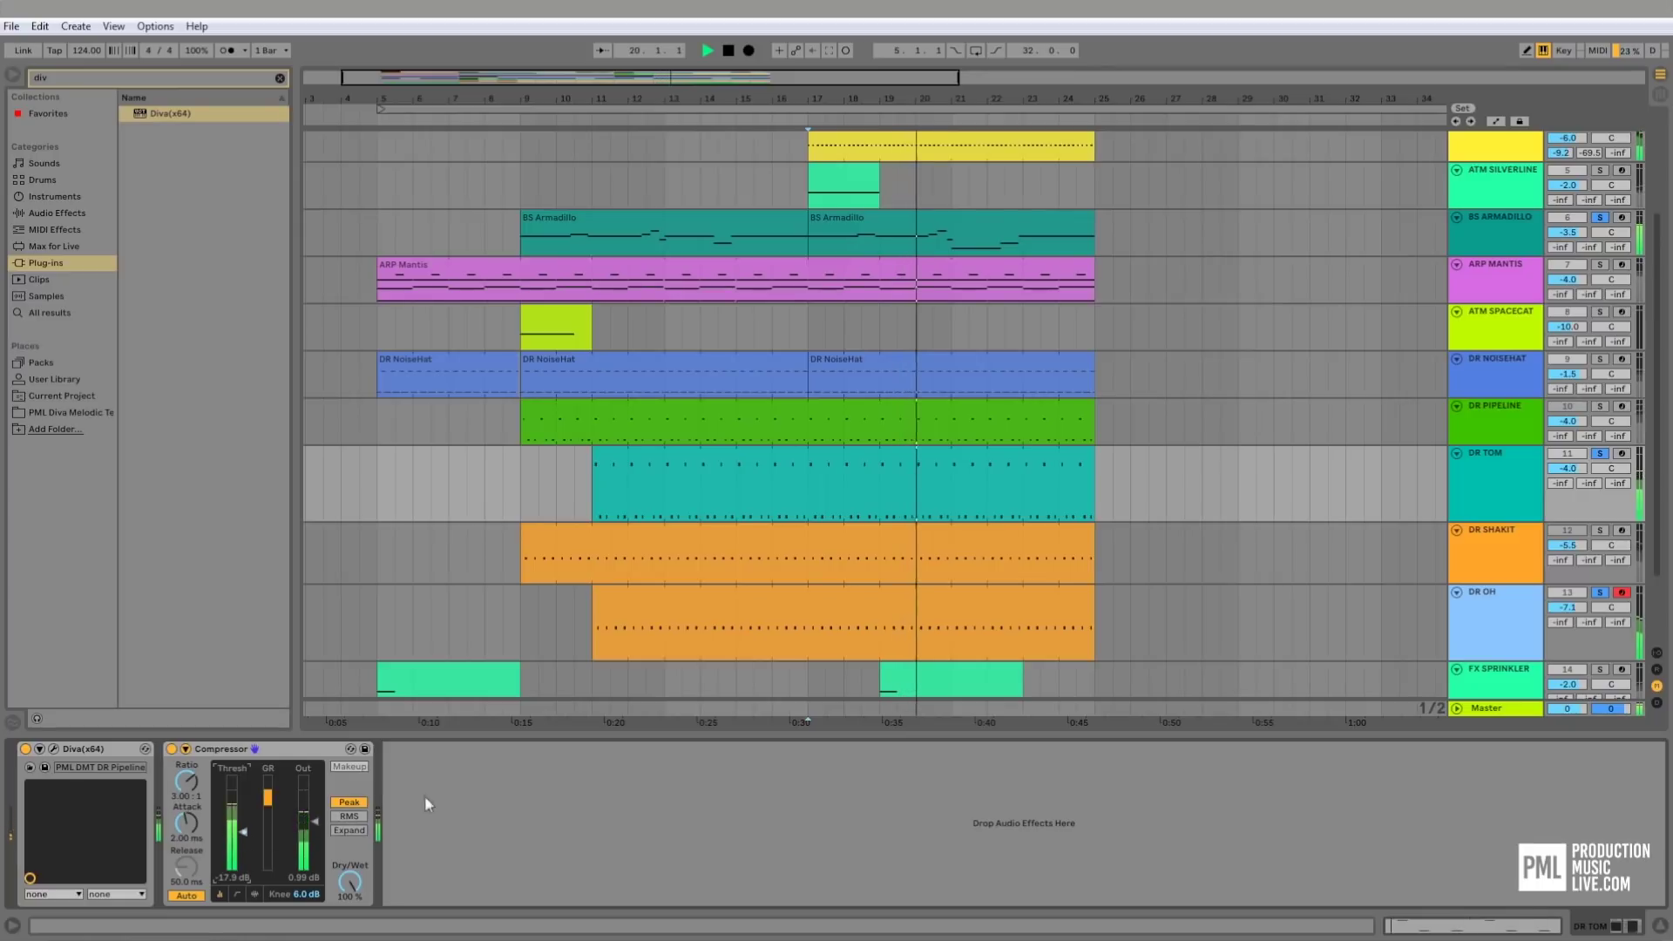
# - In DR TOM's Diva, set the VCF resonance to 30.50 and slightly lower the high-pass frequency during playback, closing the plug-in when finished
pyautogui.click(57, 749)
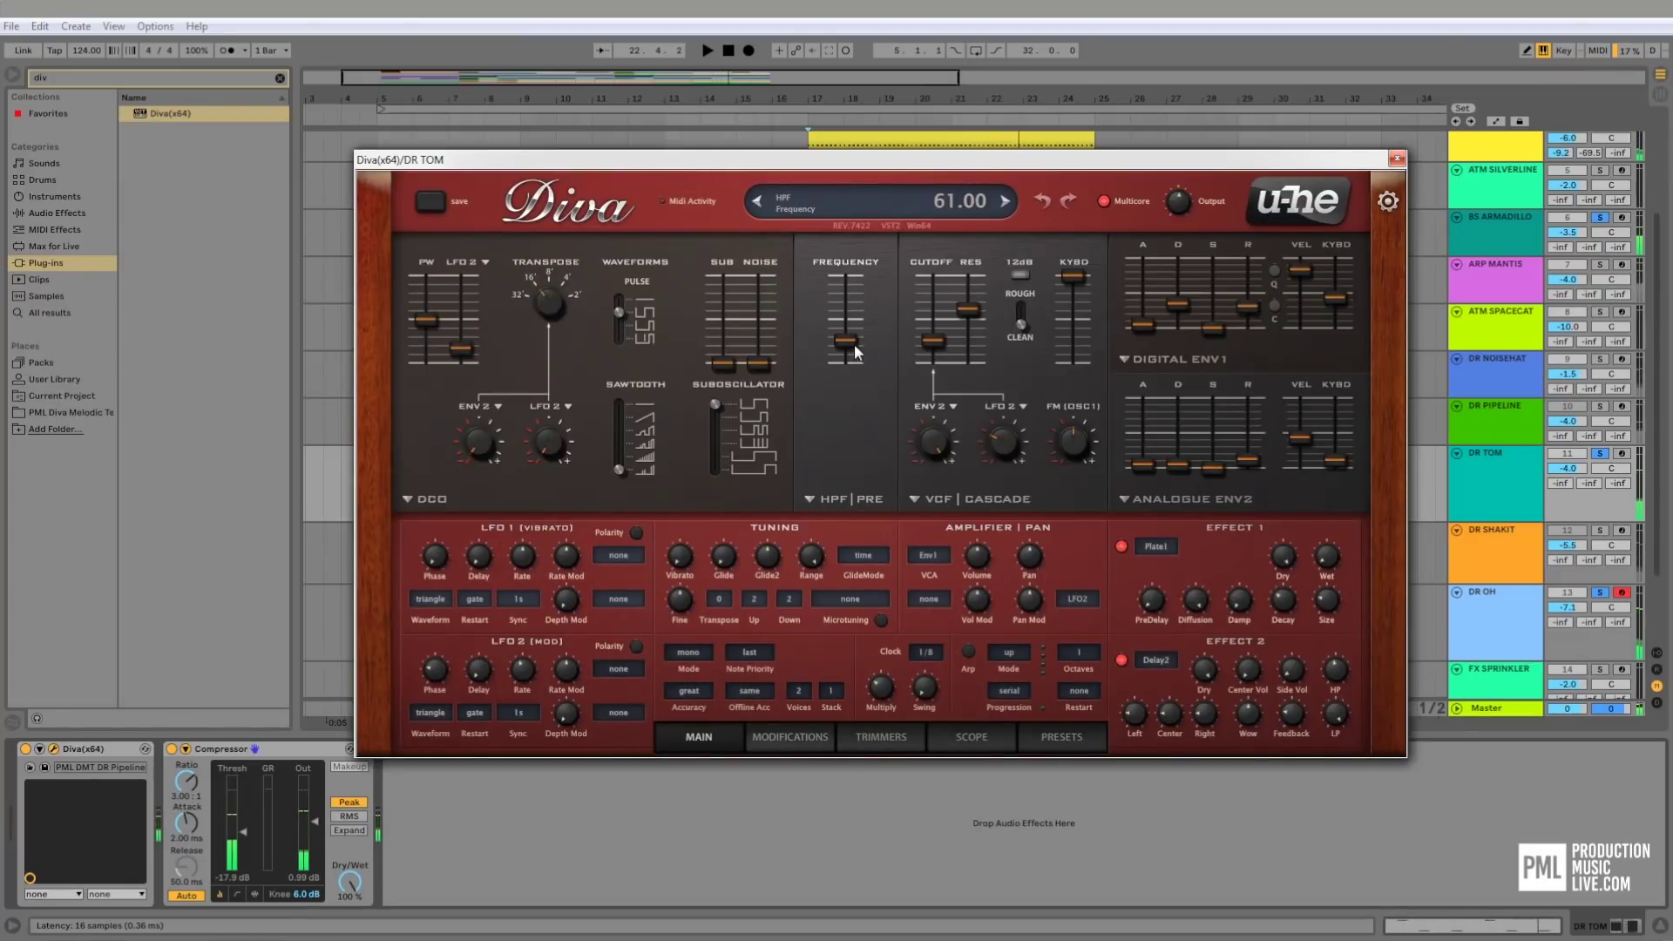
pyautogui.press('space')
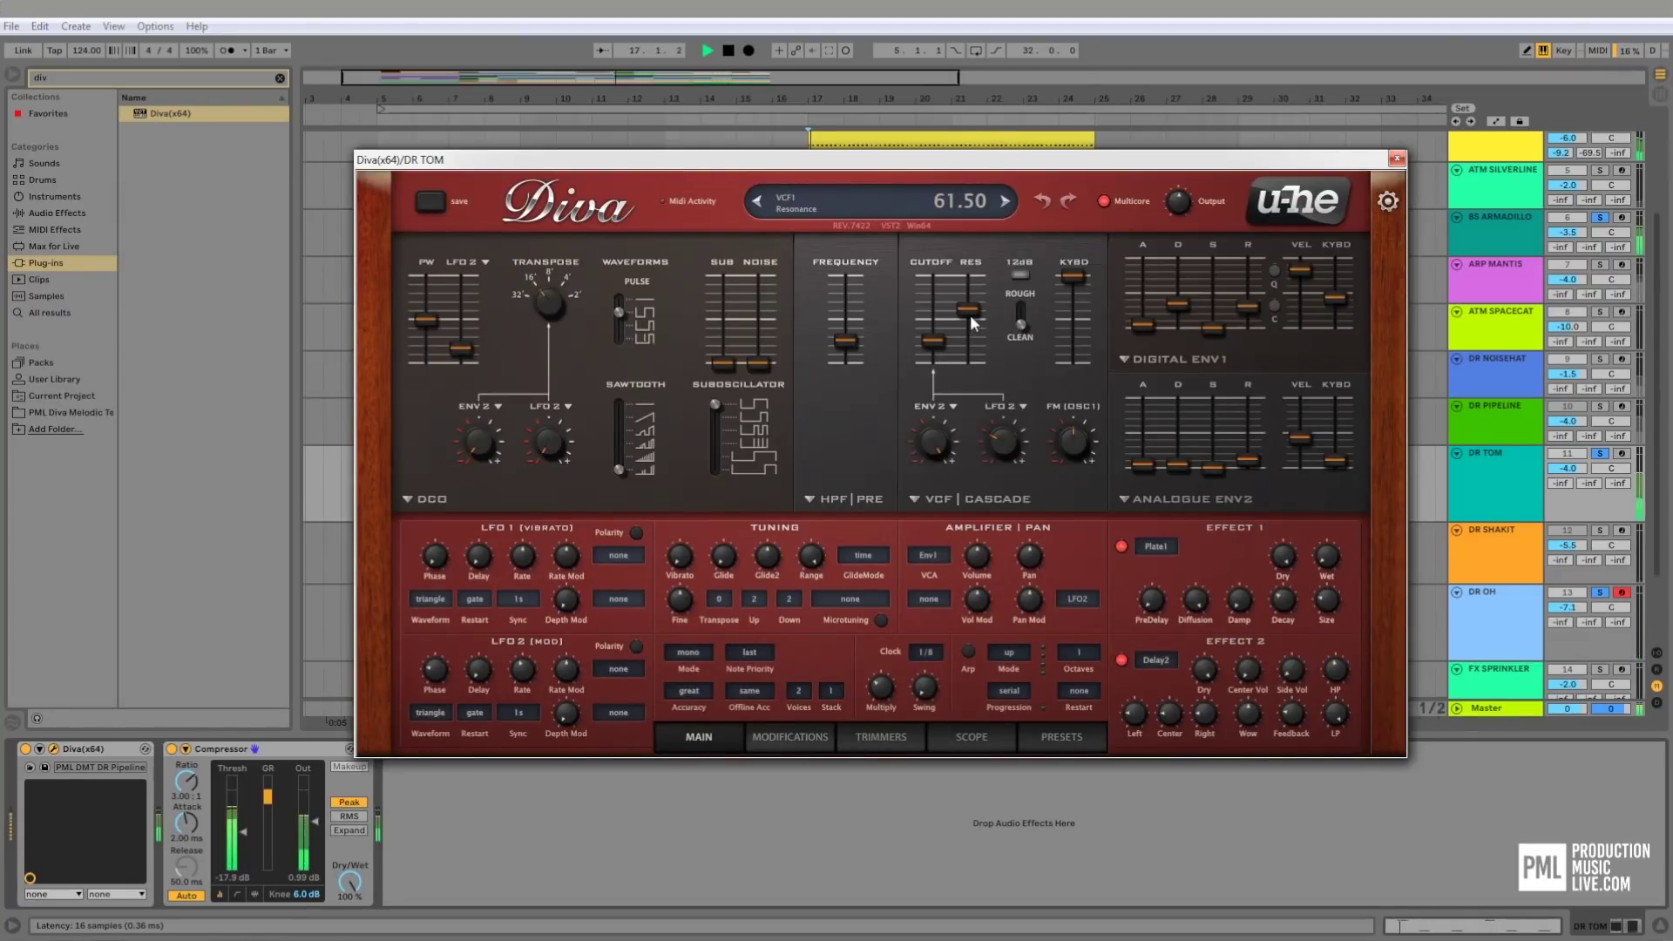
pyautogui.moveTo(970, 315); pyautogui.dragTo(960, 364)
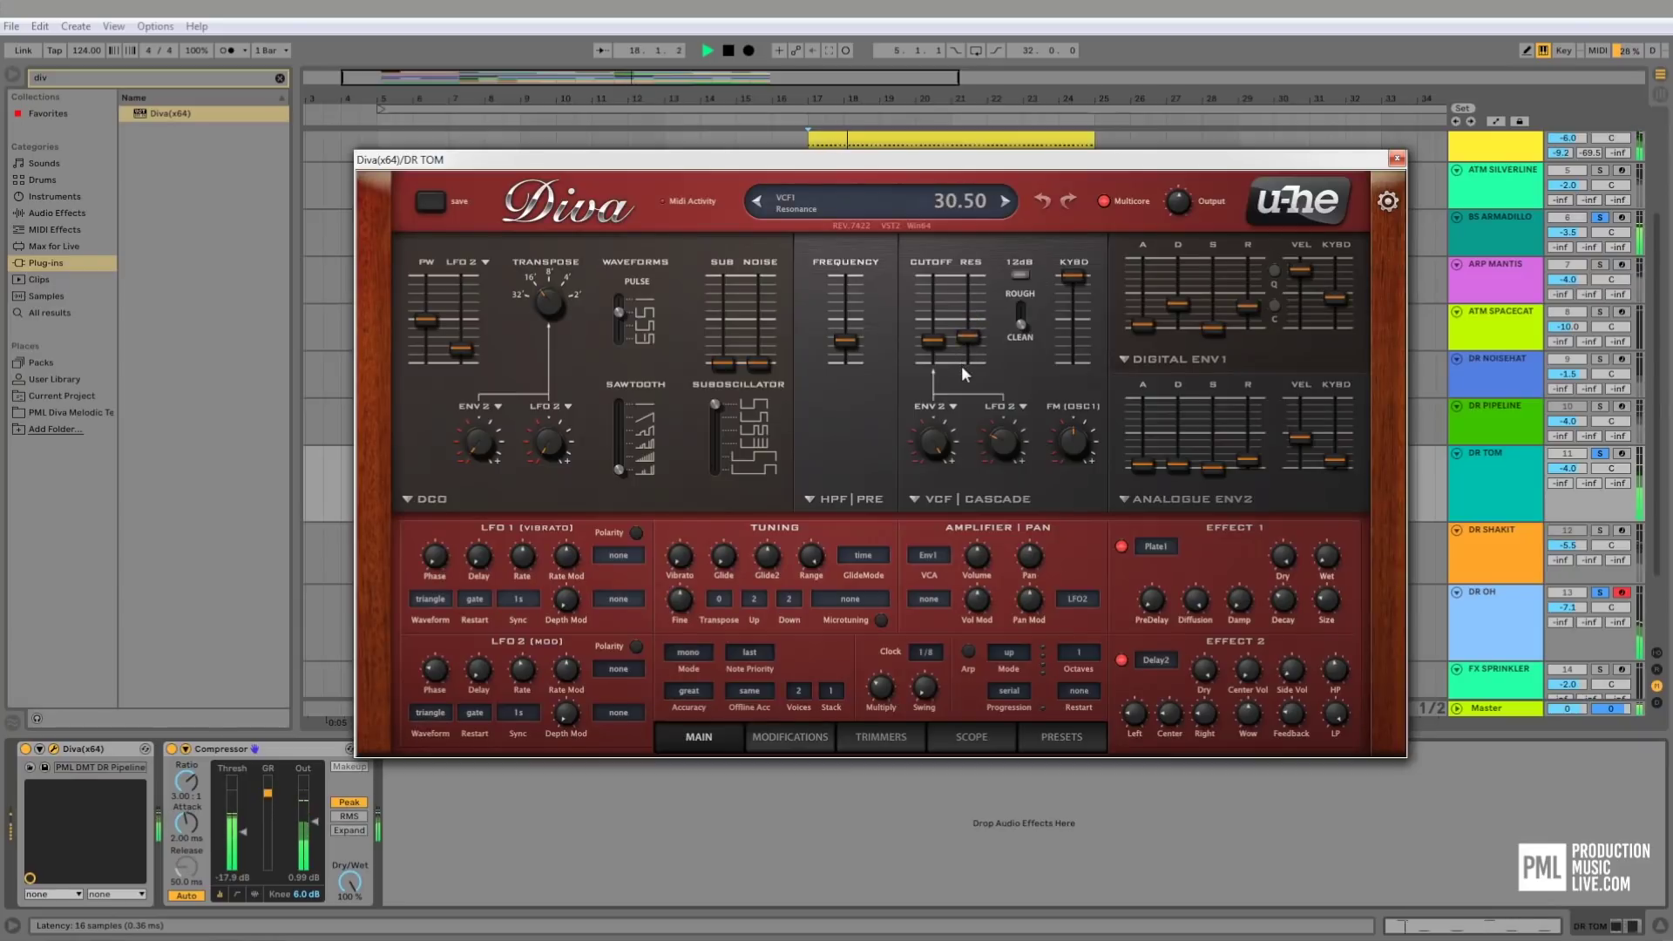
pyautogui.click(843, 343)
pyautogui.moveTo(845, 341); pyautogui.dragTo(940, 347)
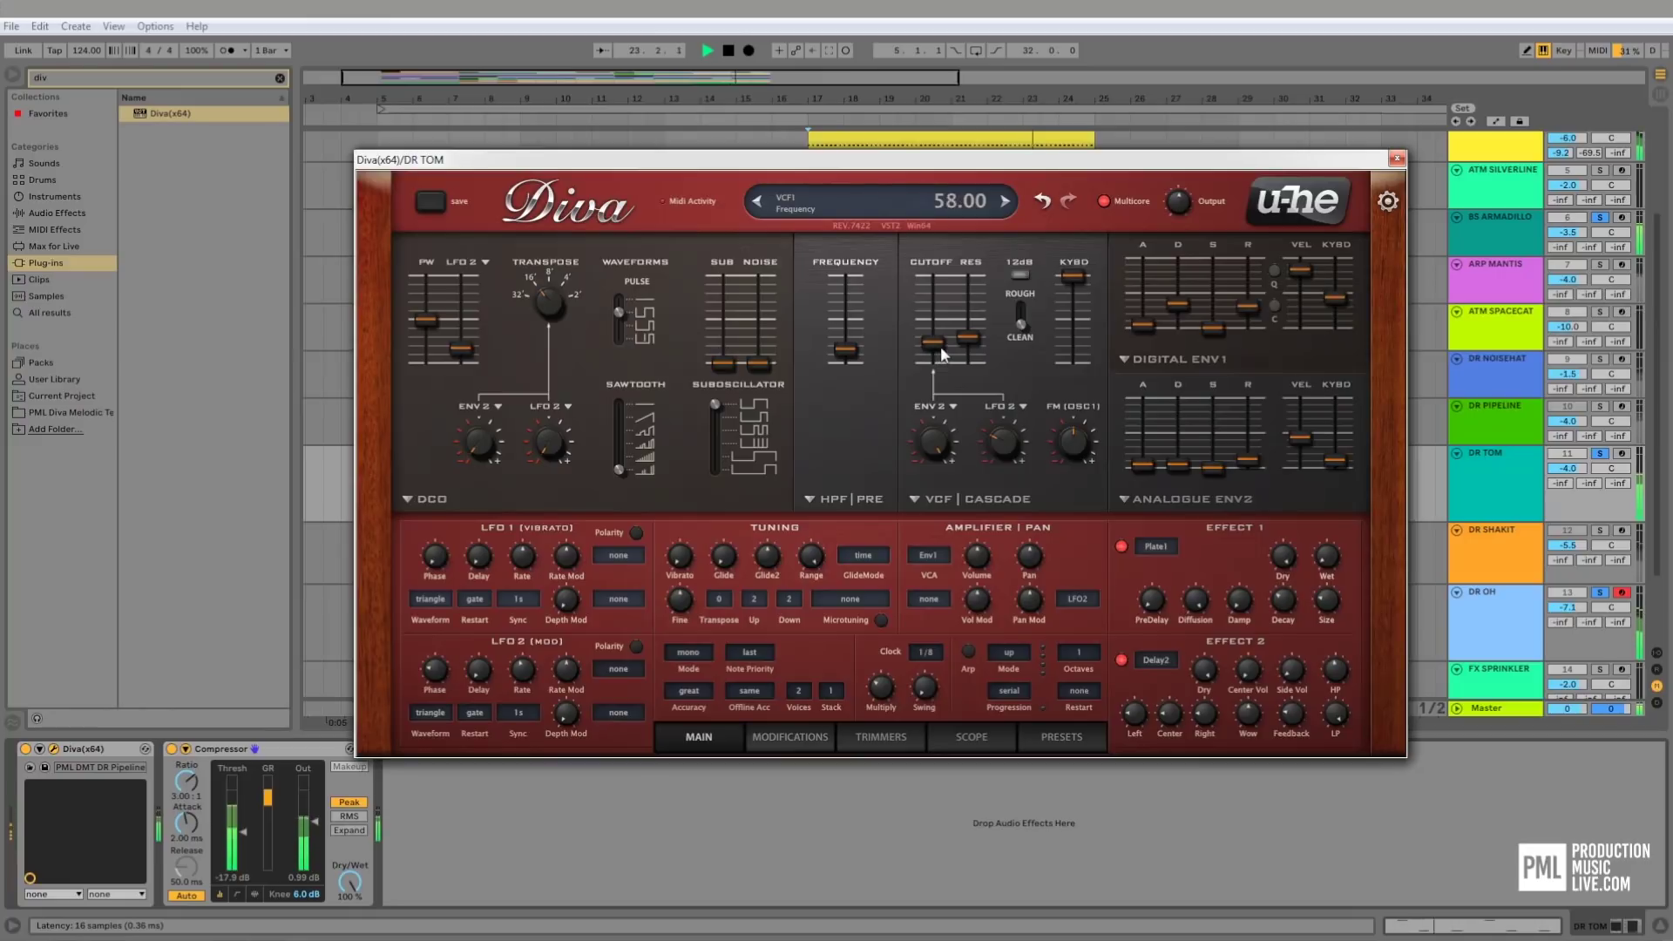
pyautogui.press('space')
pyautogui.click(1397, 159)
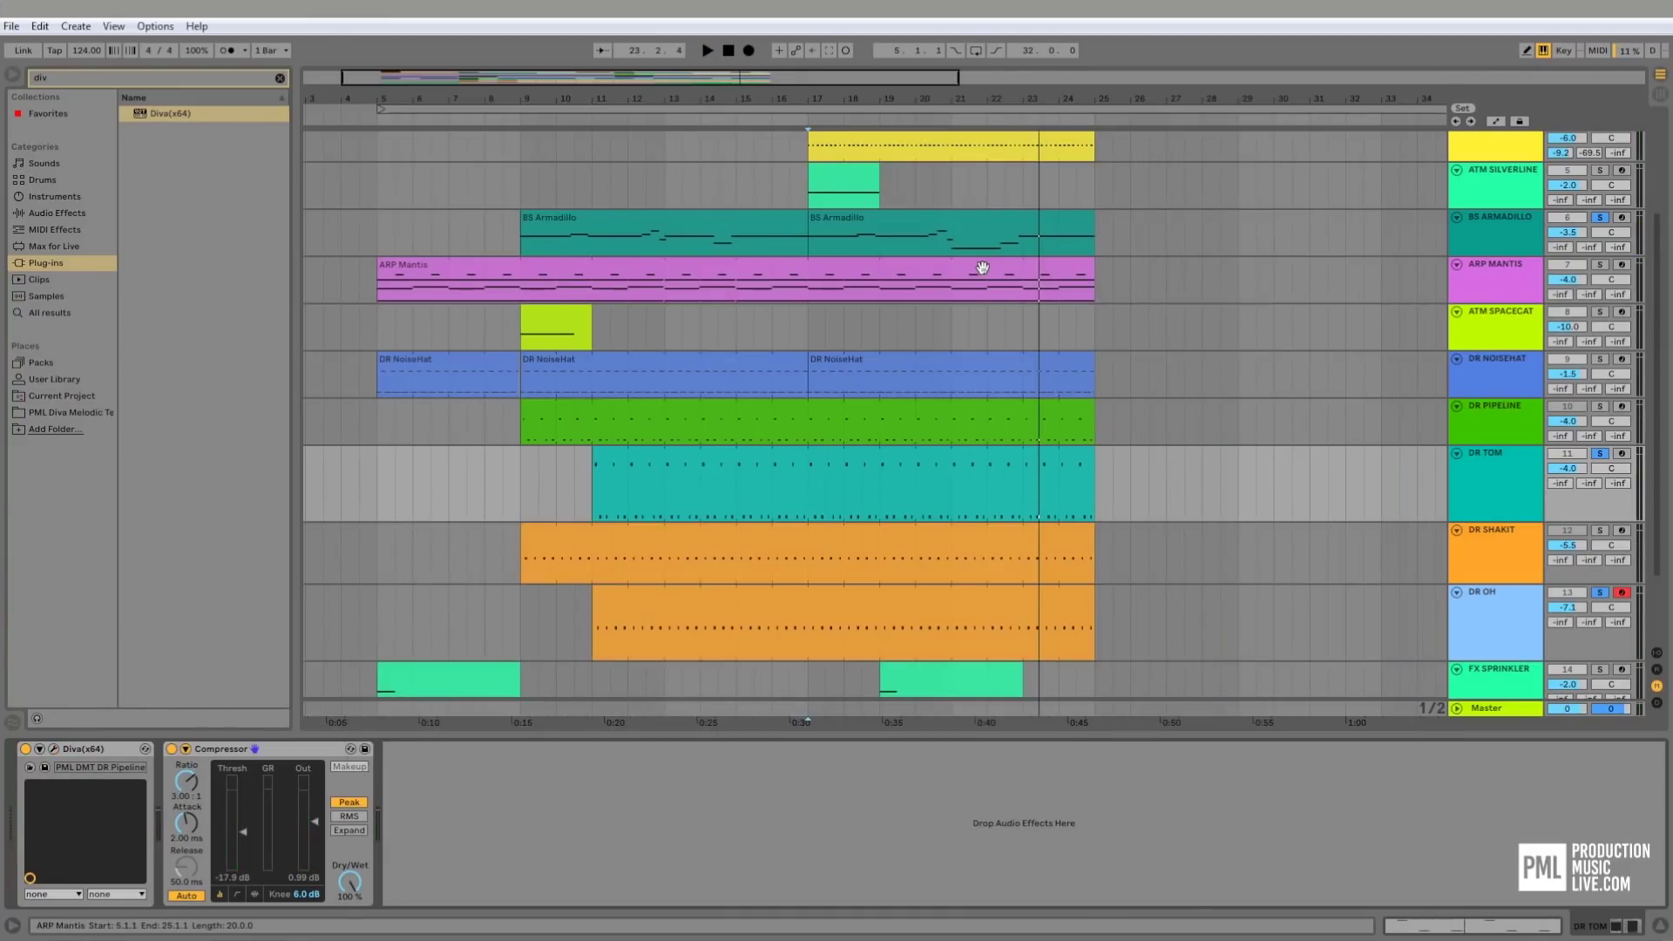
# - Clear the track solos to bring back the full arrangement
pyautogui.scroll(-2, 670, 404)
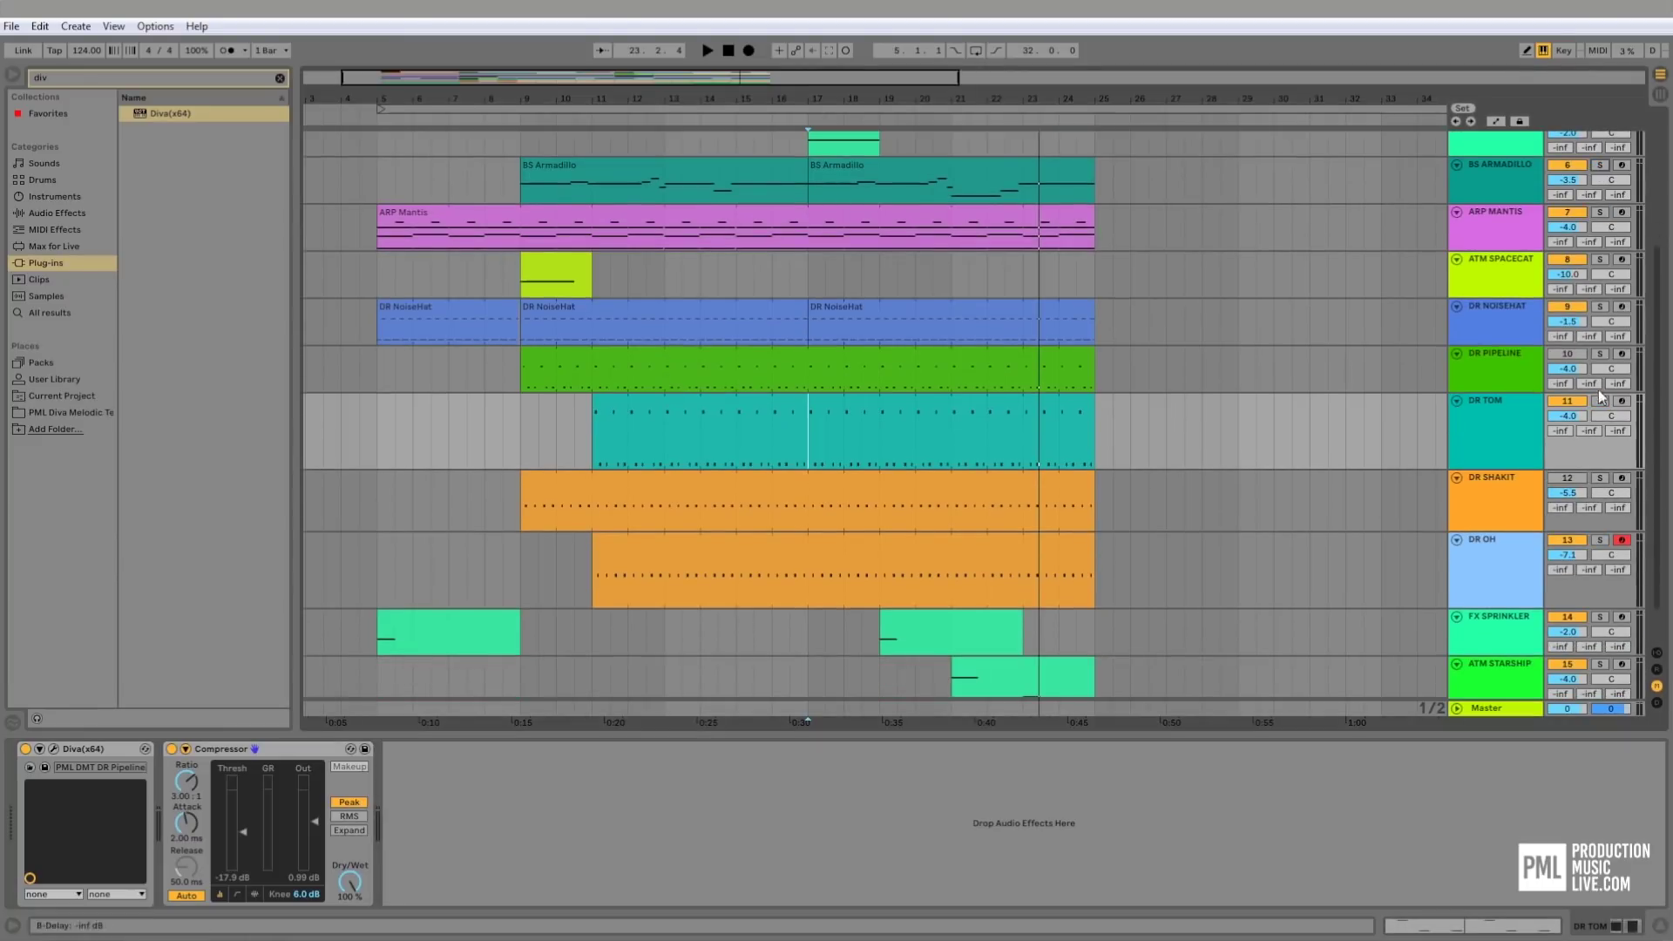
# - Extend the starts of the DR TOM and DR OH clips back to bar 9
pyautogui.click(525, 432)
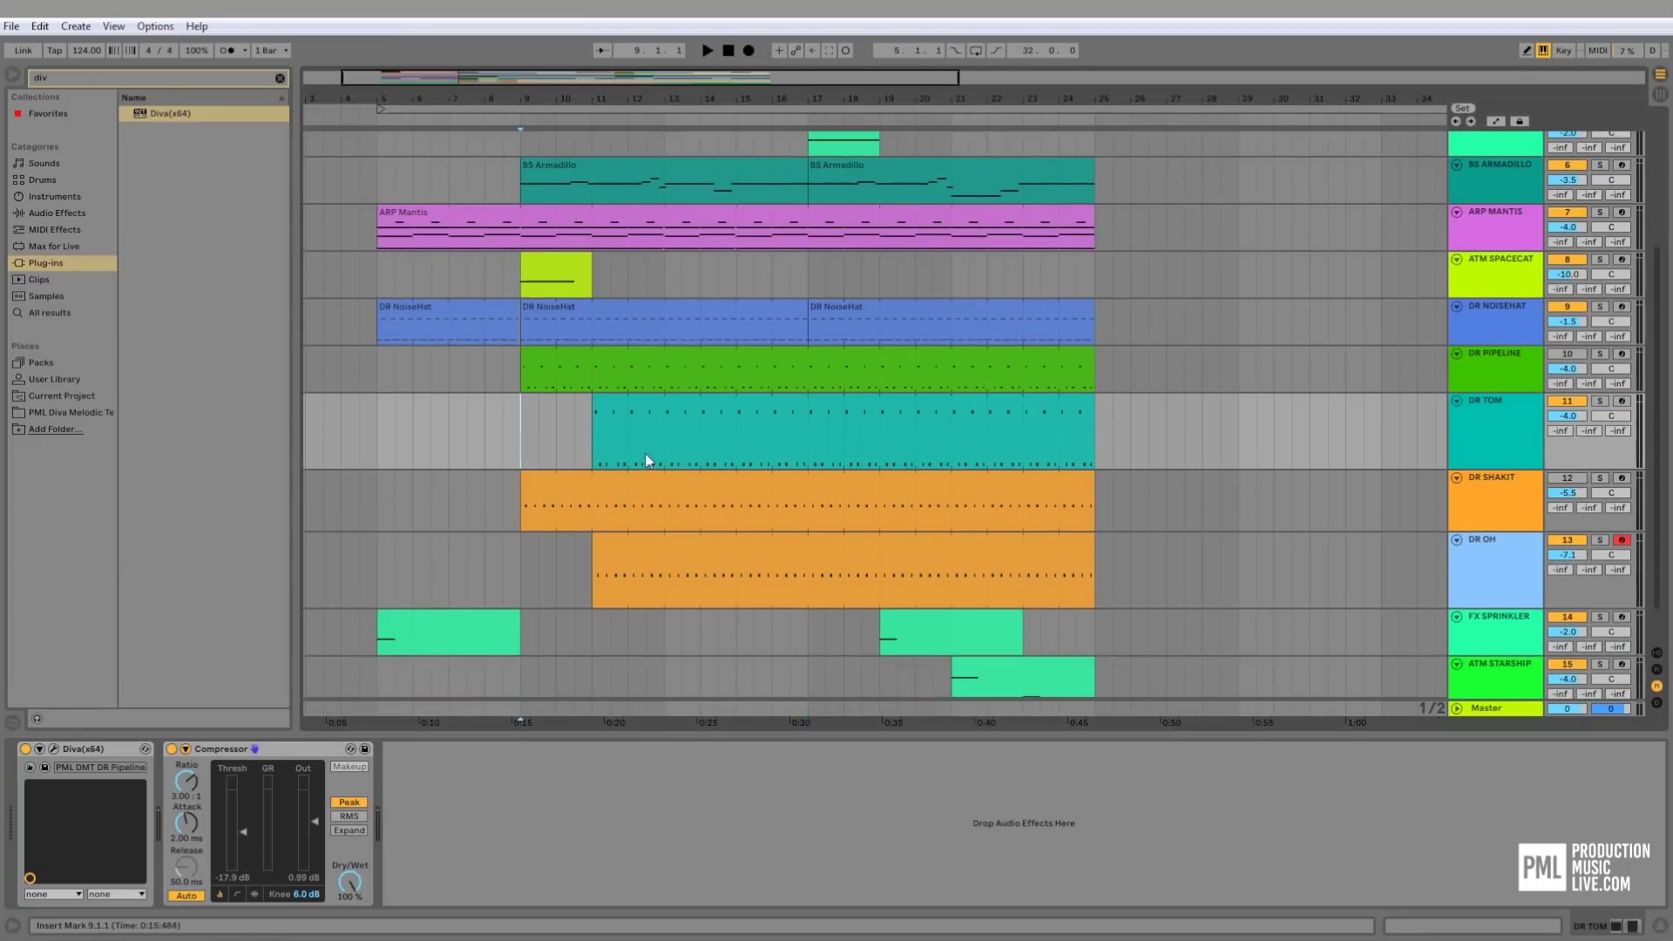
pyautogui.click(593, 449)
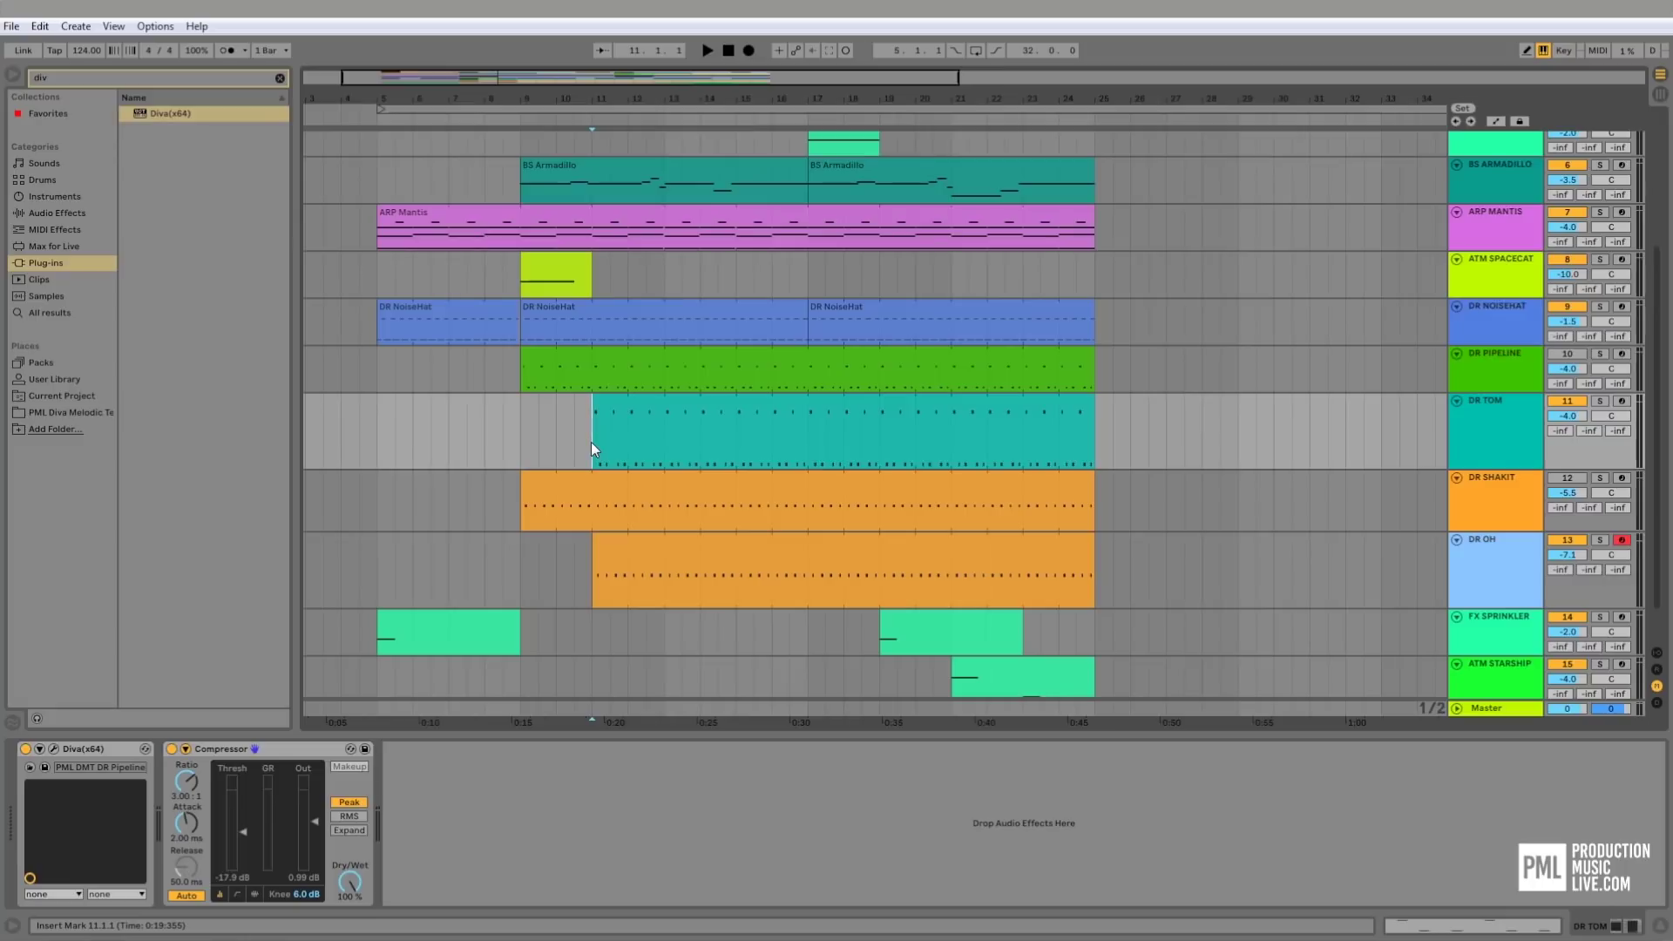
pyautogui.moveTo(594, 407); pyautogui.dragTo(521, 407)
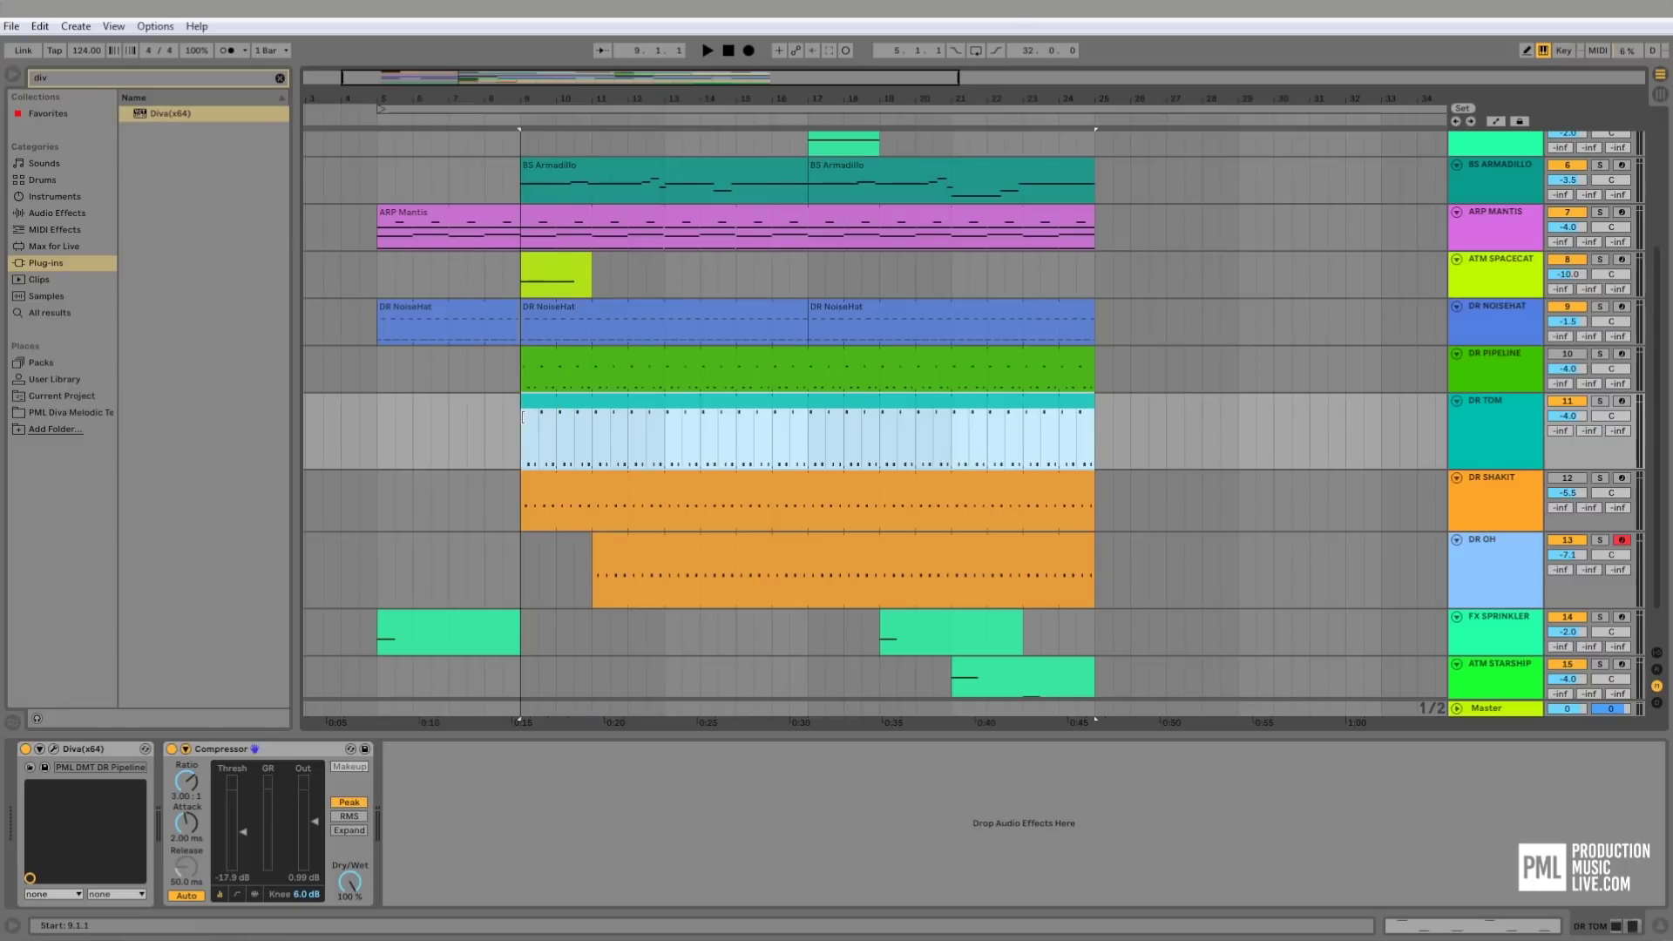
pyautogui.moveTo(593, 547); pyautogui.dragTo(521, 547)
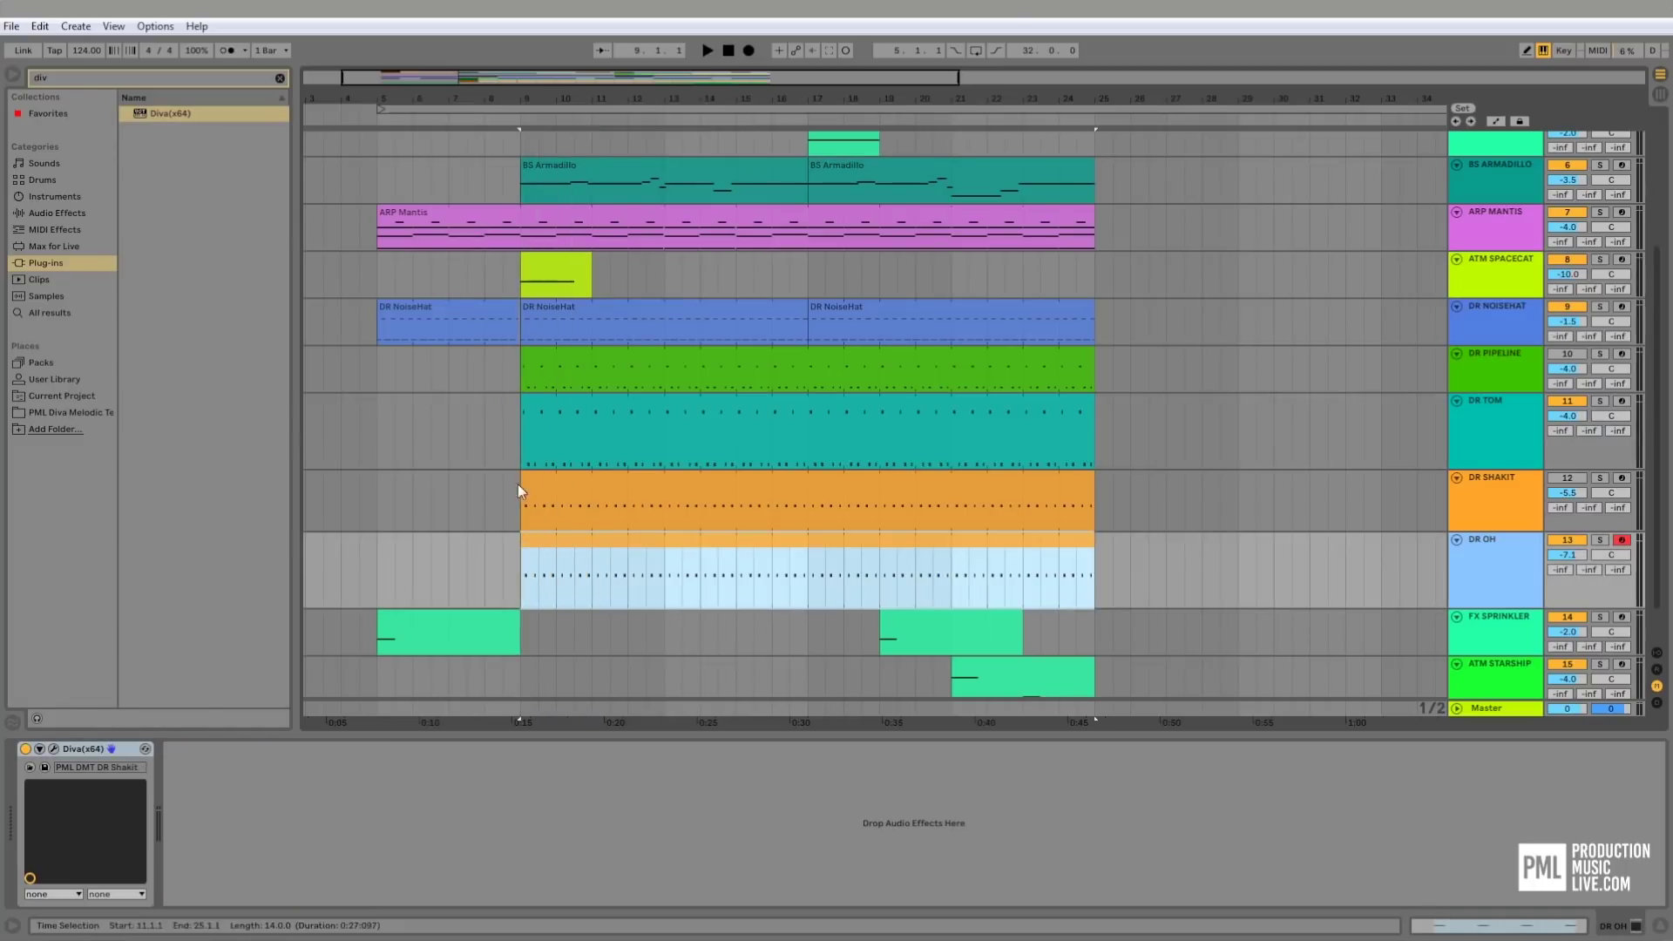
# - Play the full arrangement from bar 8 and raise the DR OH track volume to -6.6 dB
pyautogui.click(493, 400)
pyautogui.scroll(2, 528, 456)
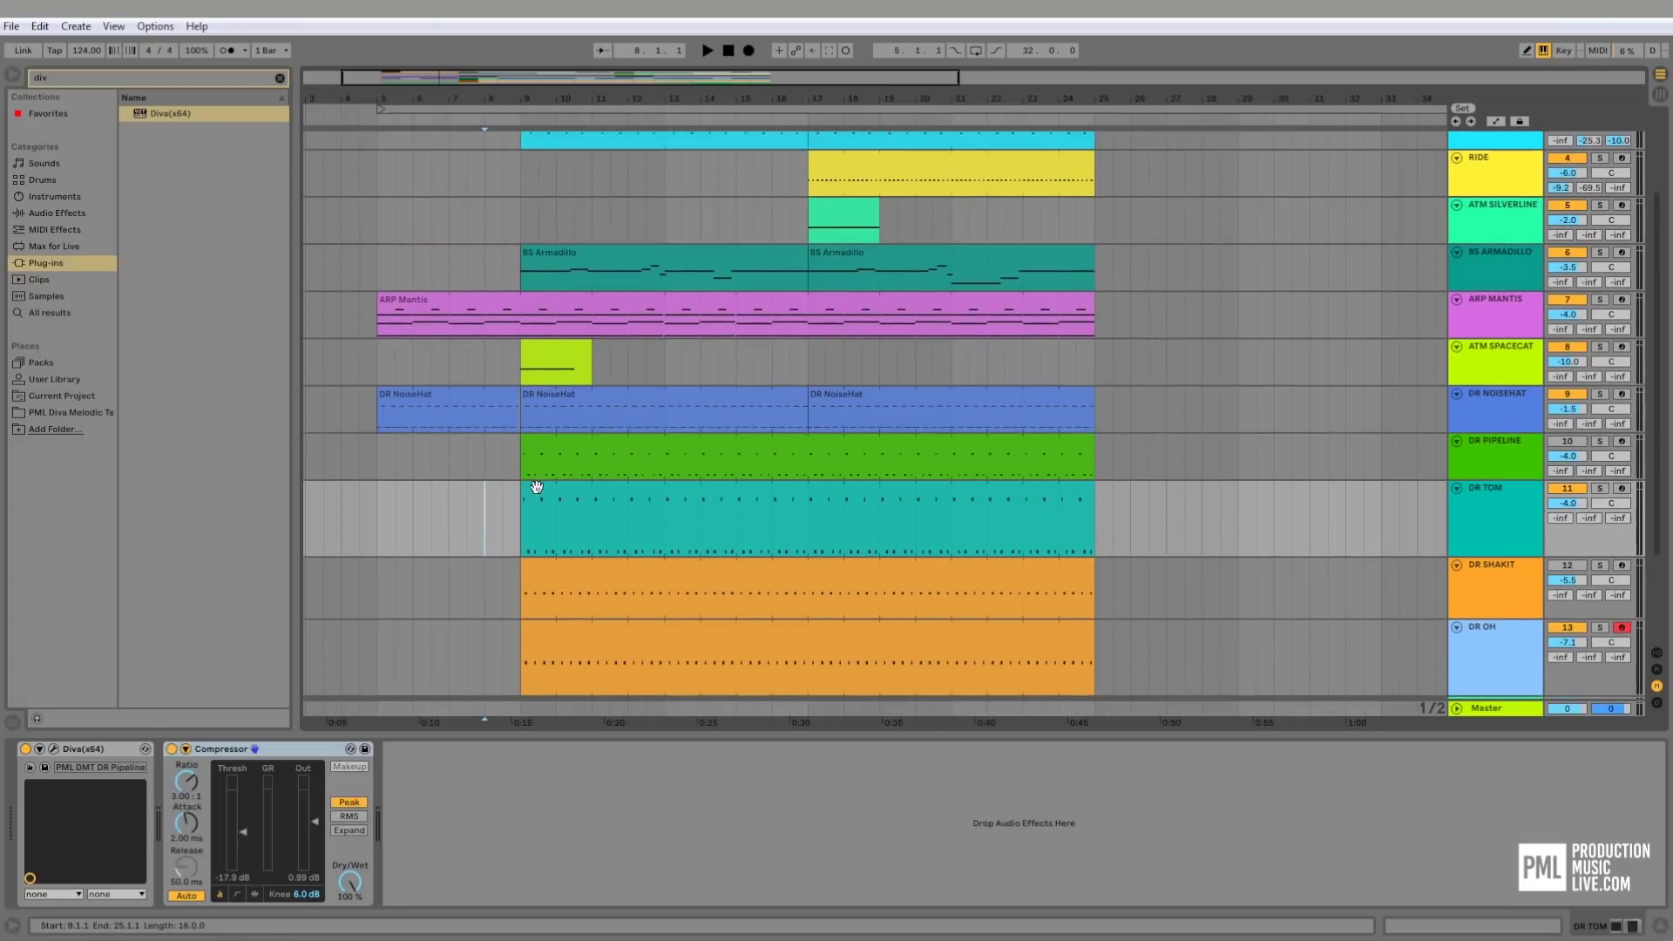
pyautogui.scroll(2, 535, 485)
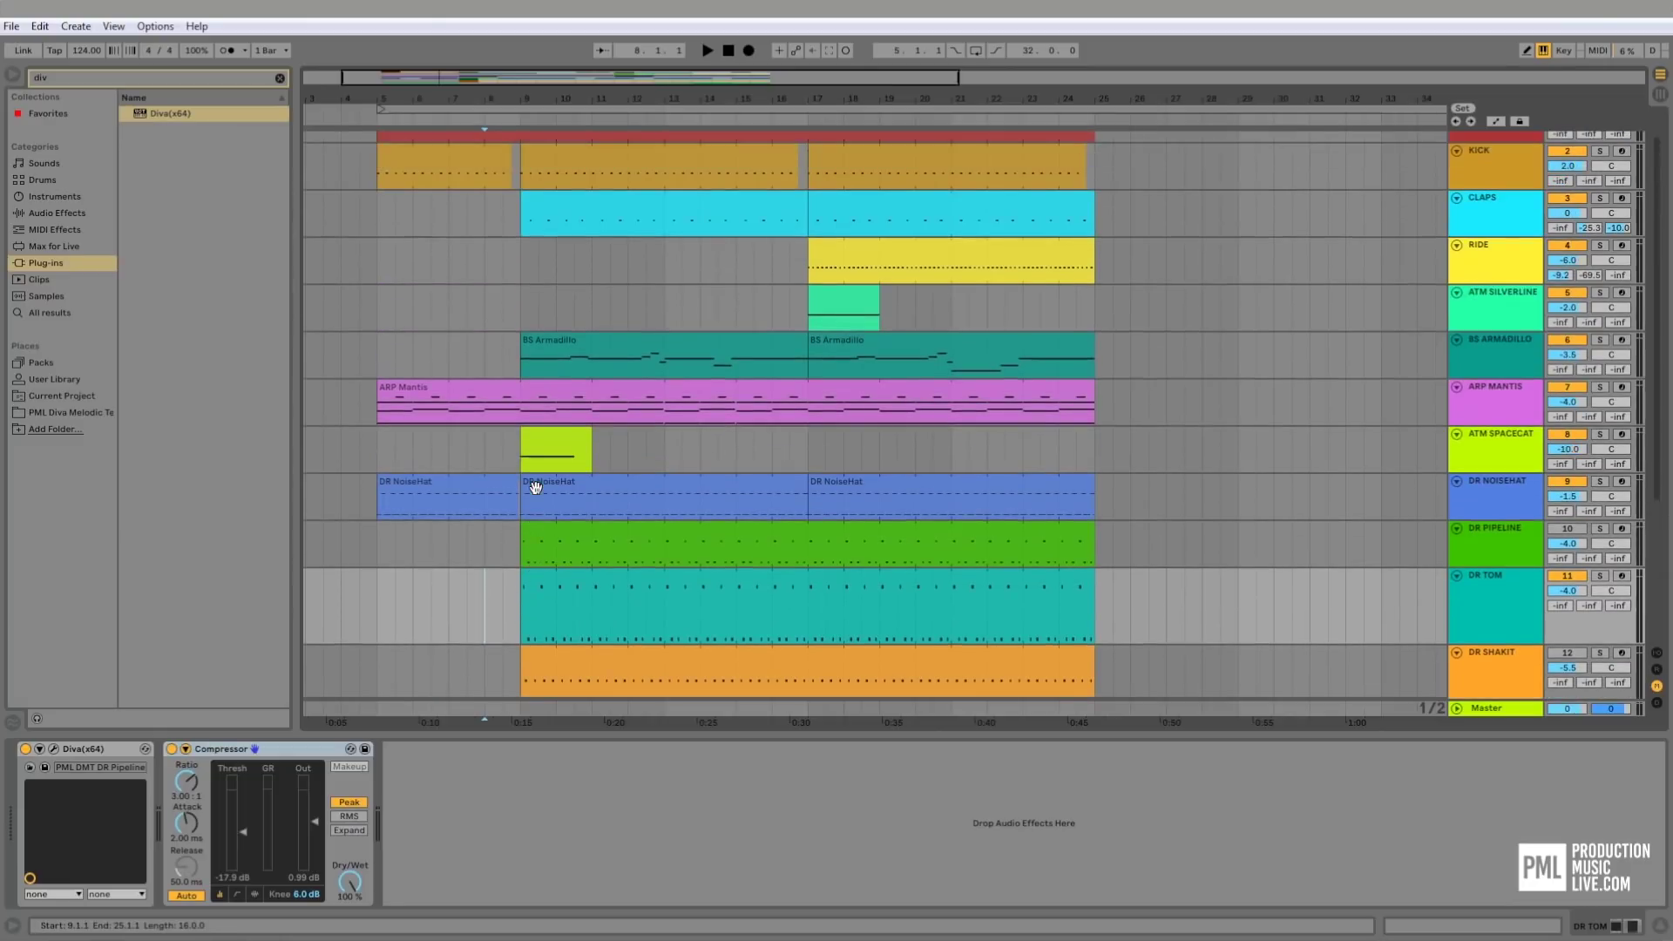
pyautogui.click(478, 320)
pyautogui.press('space')
pyautogui.scroll(-1, 809, 458)
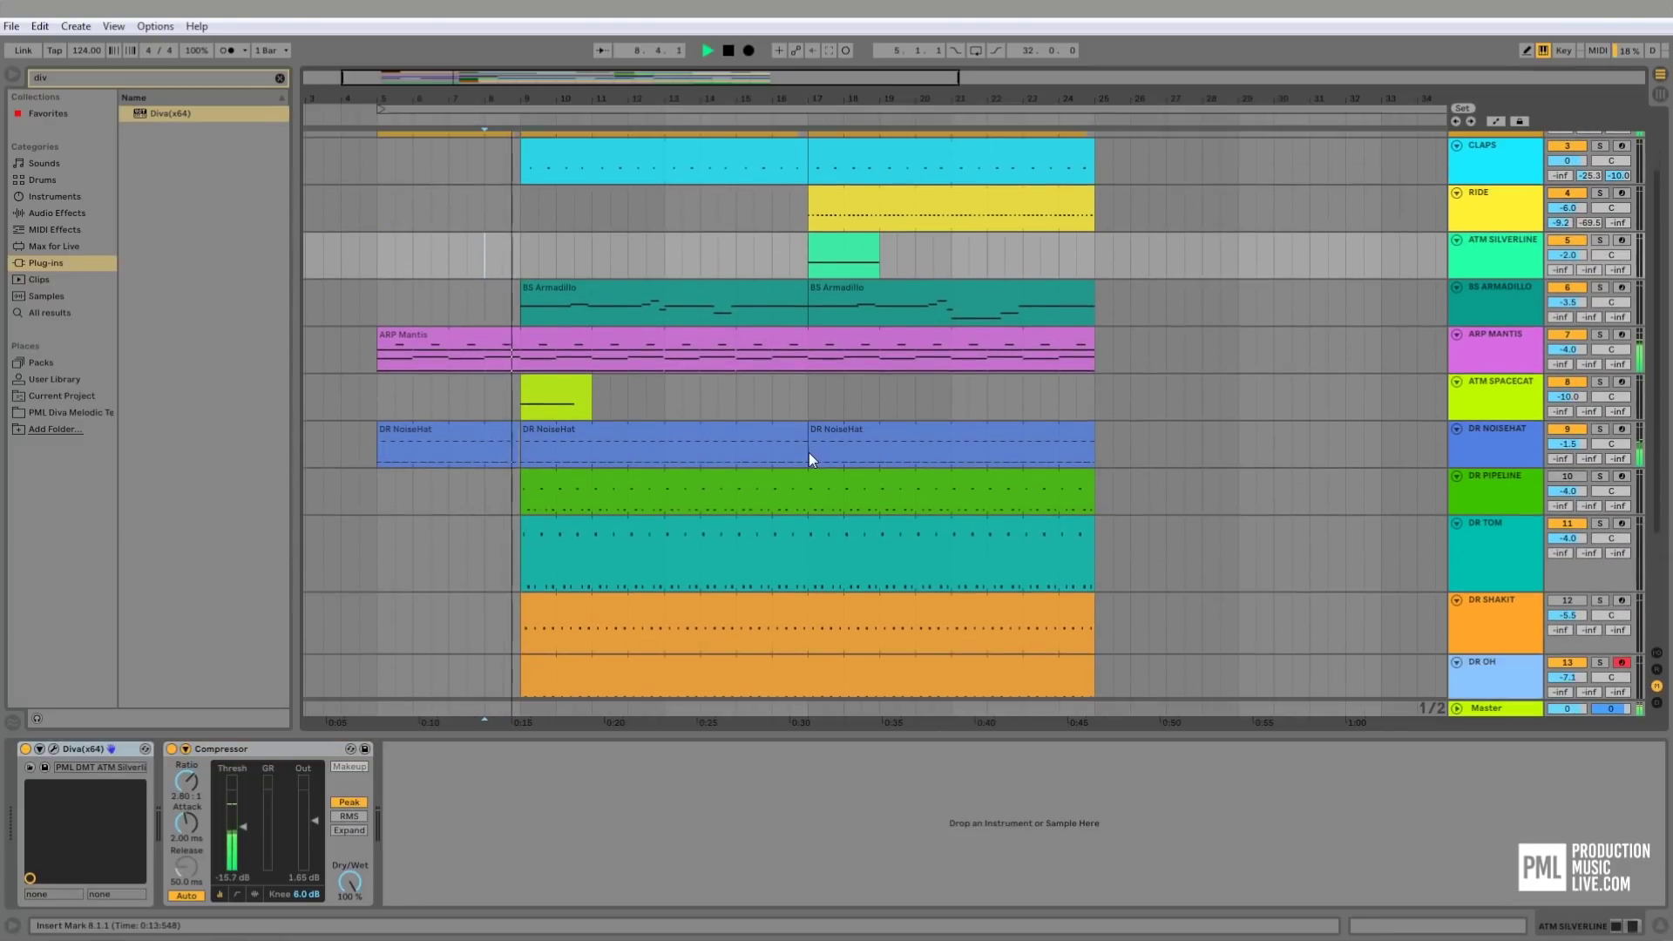
pyautogui.scroll(-1, 809, 458)
pyautogui.scroll(-1, 808, 458)
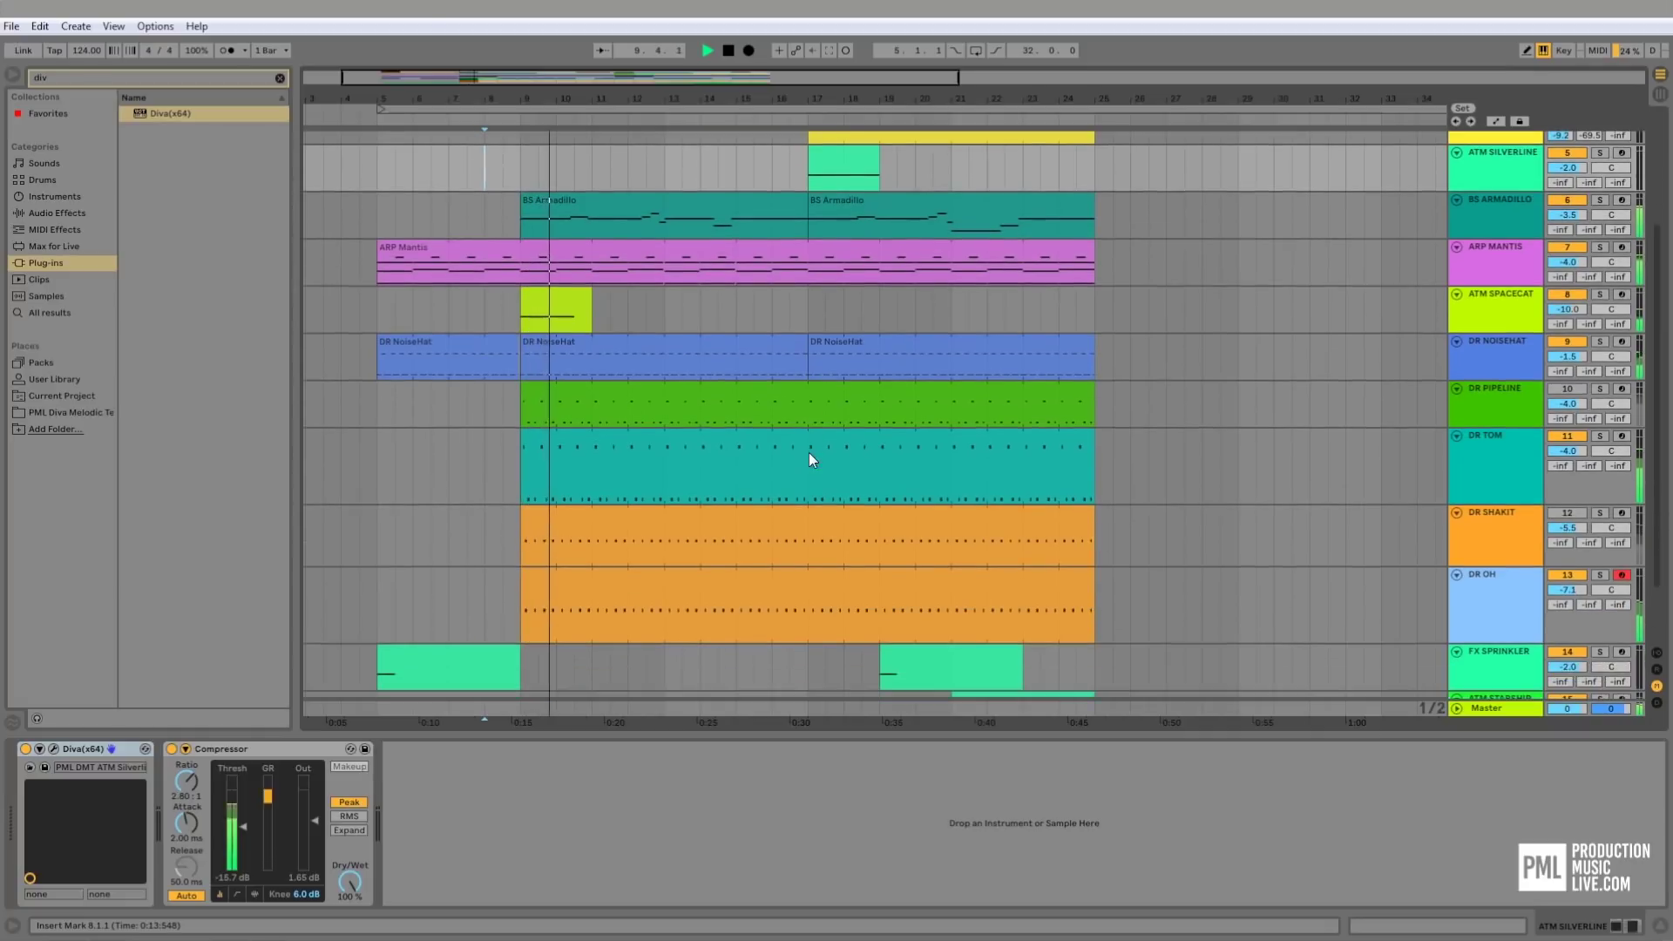
pyautogui.scroll(-1, 810, 453)
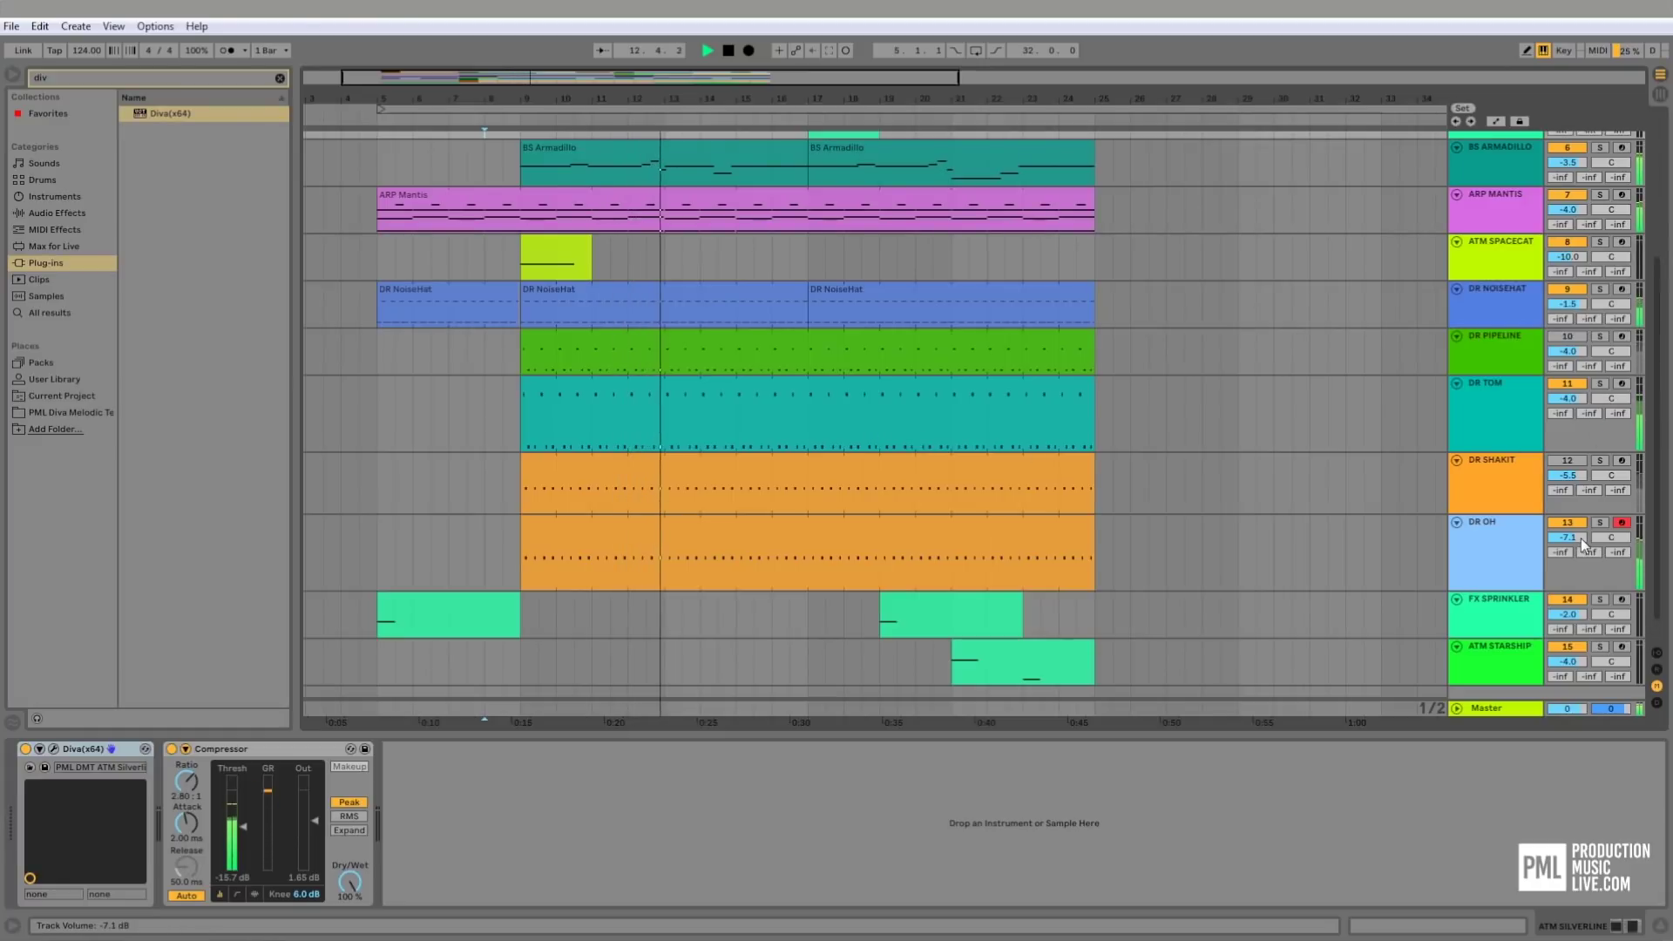
pyautogui.moveTo(1584, 545); pyautogui.dragTo(1585, 538)
pyautogui.click(1506, 525)
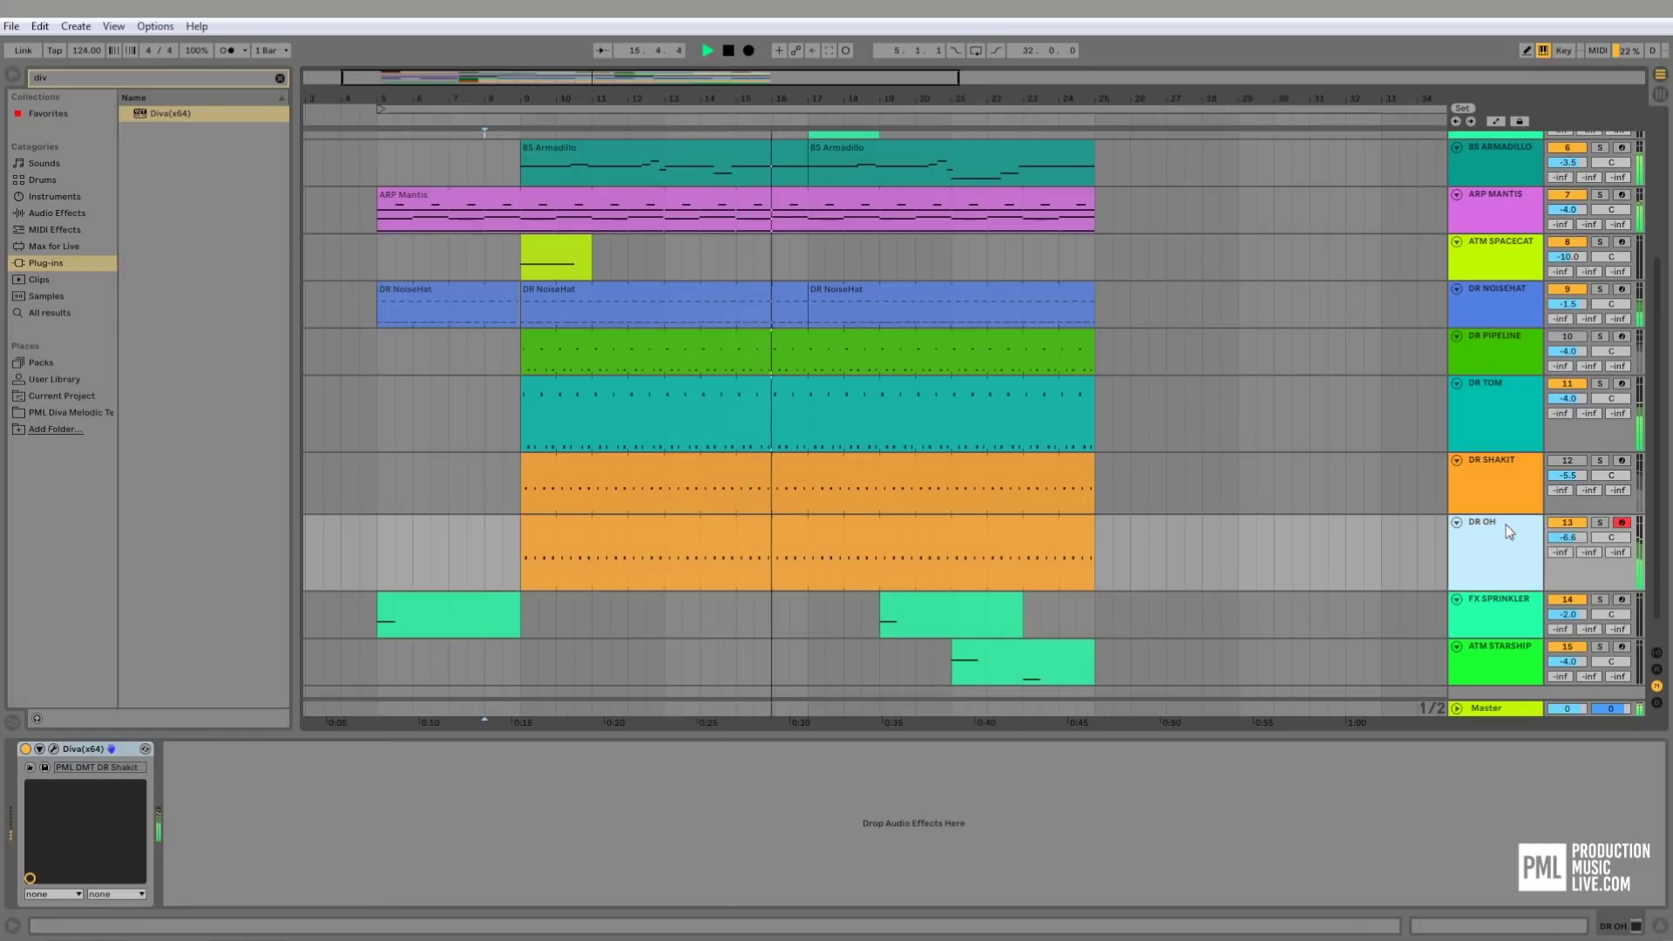
pyautogui.click(1486, 389)
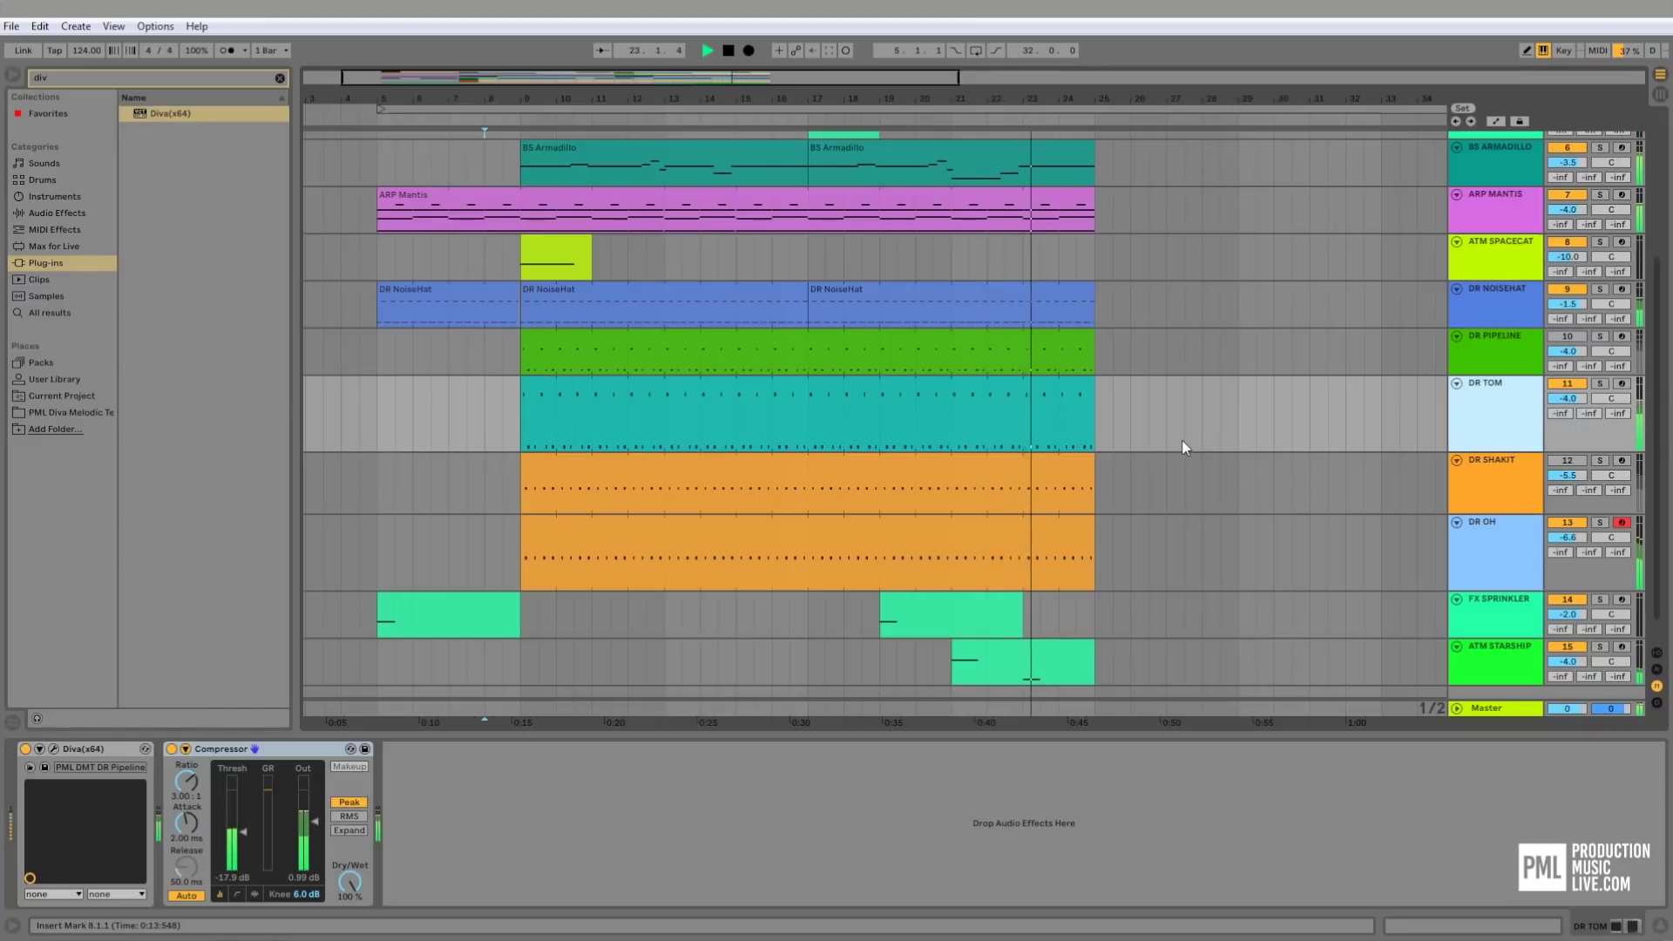
# - Stop playback and review the arrangement's layers from CLAPS to ATM STARSHIP, including the ATM SPACECAT clip and the DR TOM part
pyautogui.scroll(5, 1183, 447)
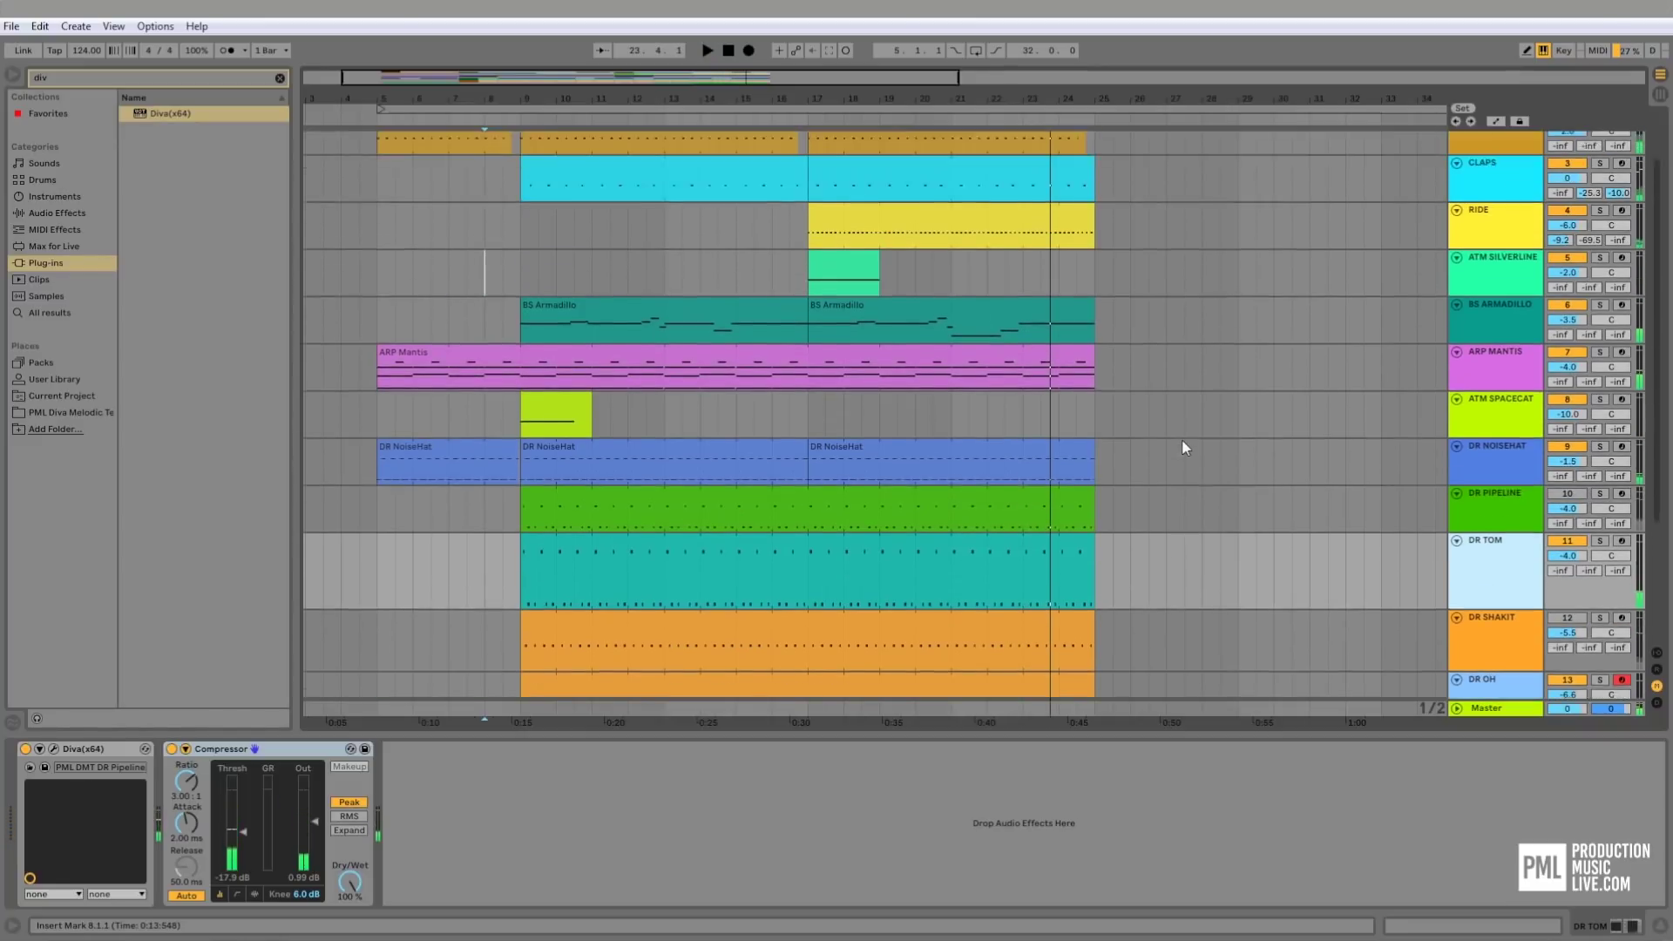
pyautogui.scroll(-5, 1181, 438)
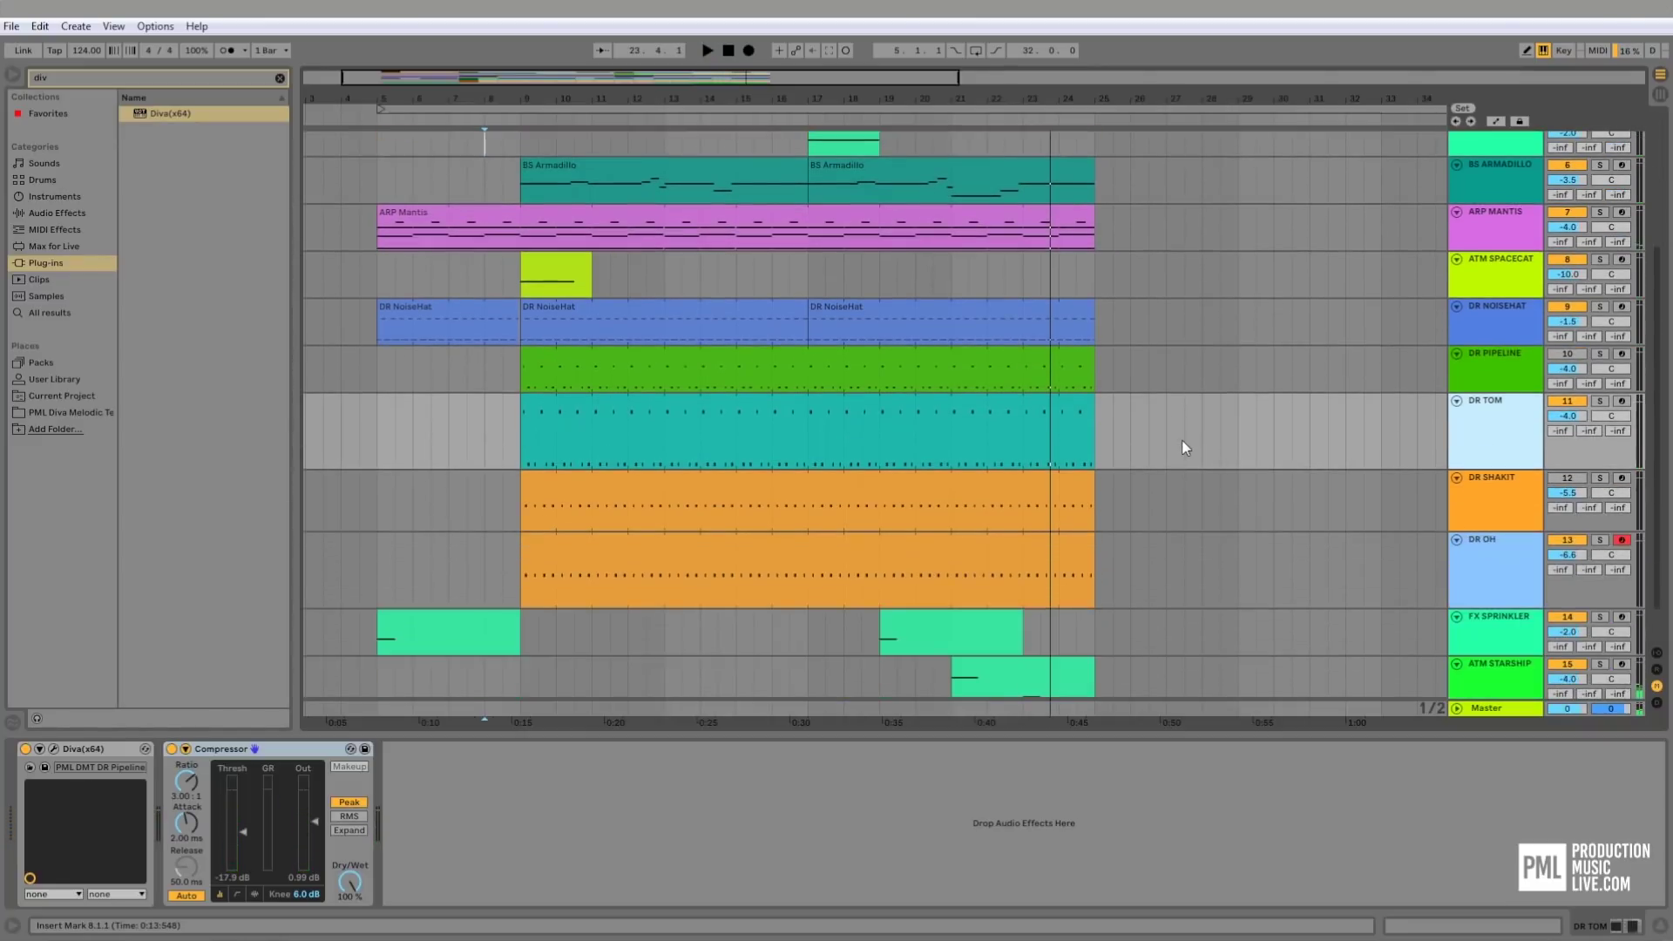
pyautogui.click(583, 280)
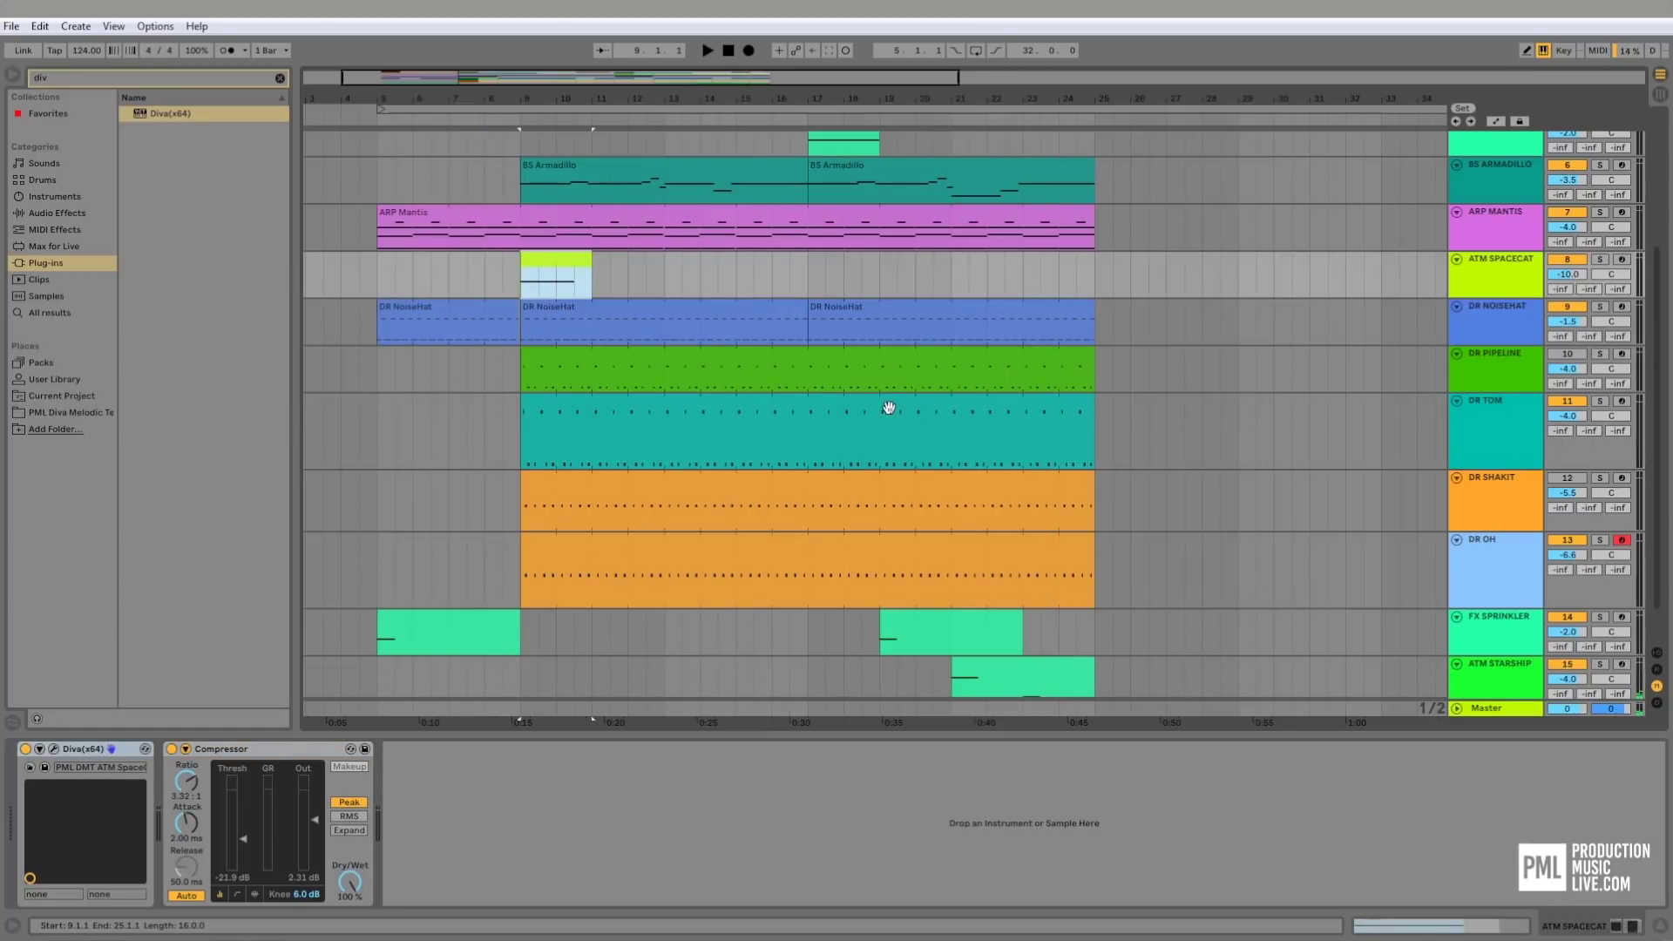
pyautogui.scroll(1, 643, 321)
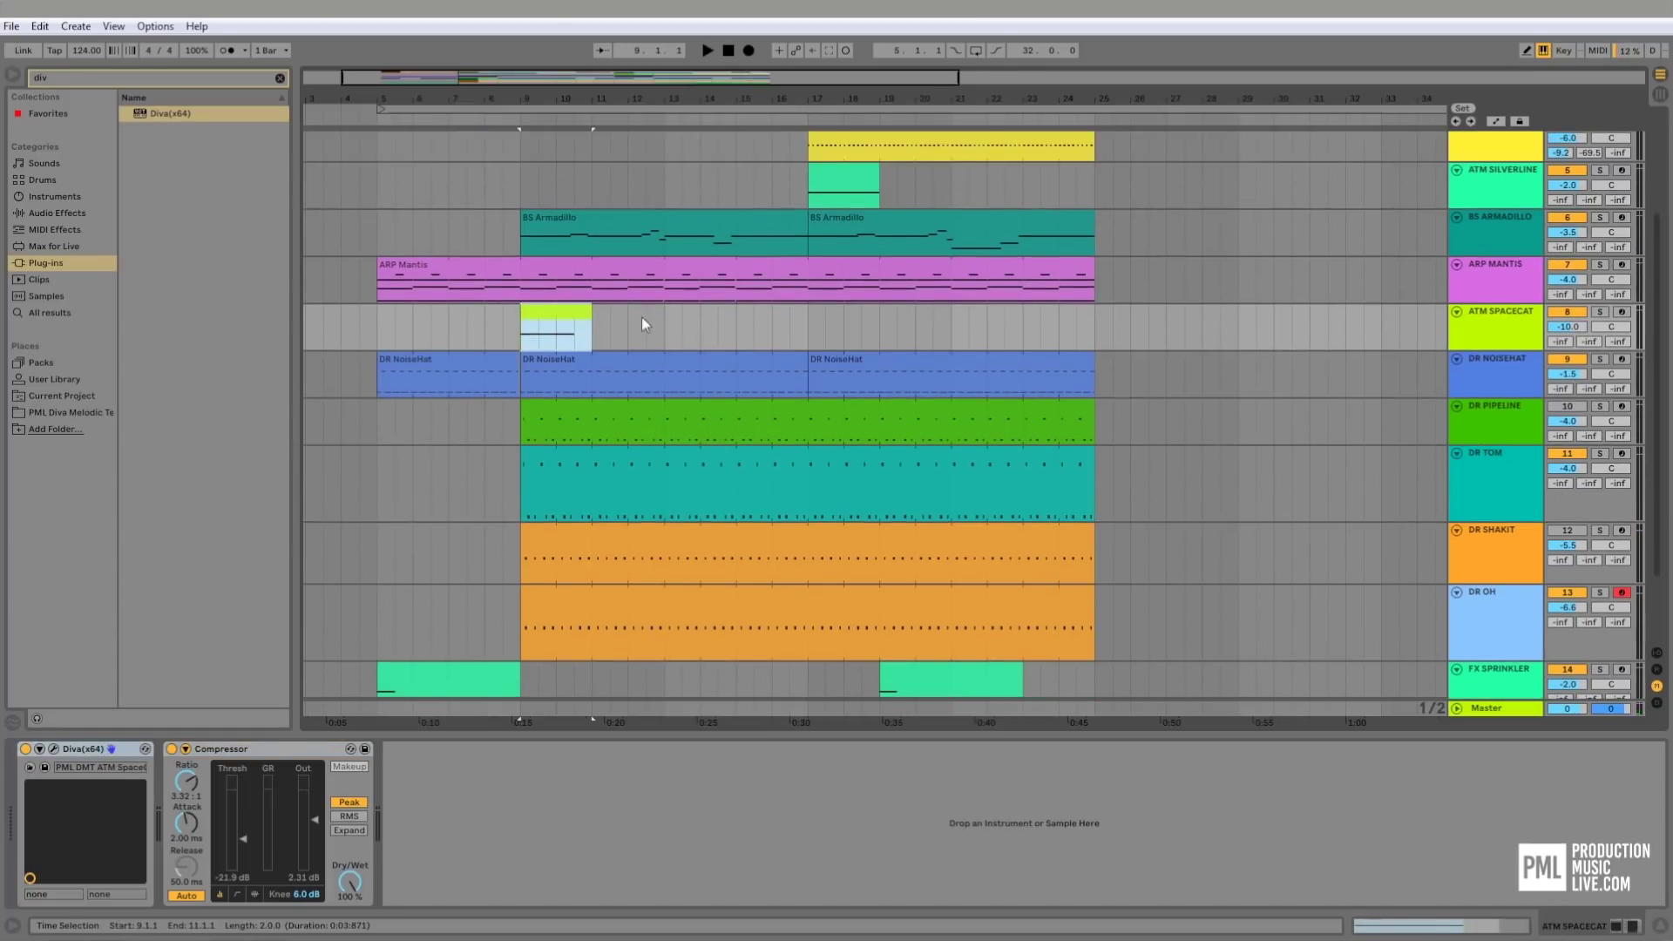
pyautogui.scroll(2, 928, 449)
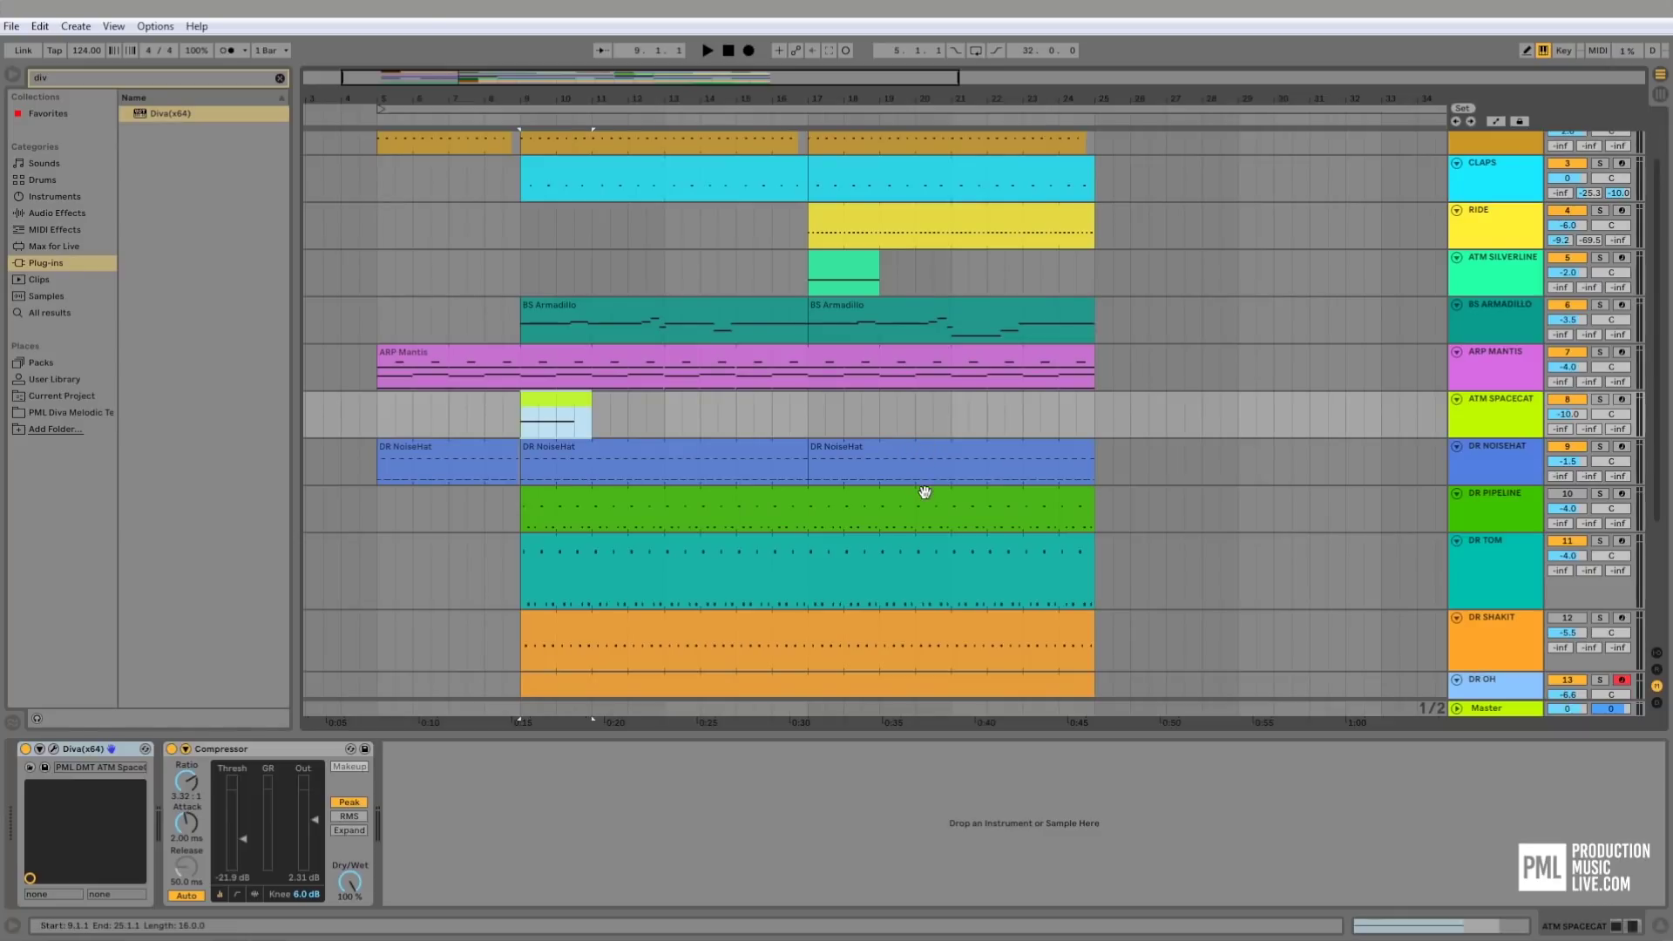
pyautogui.scroll(-4, 929, 493)
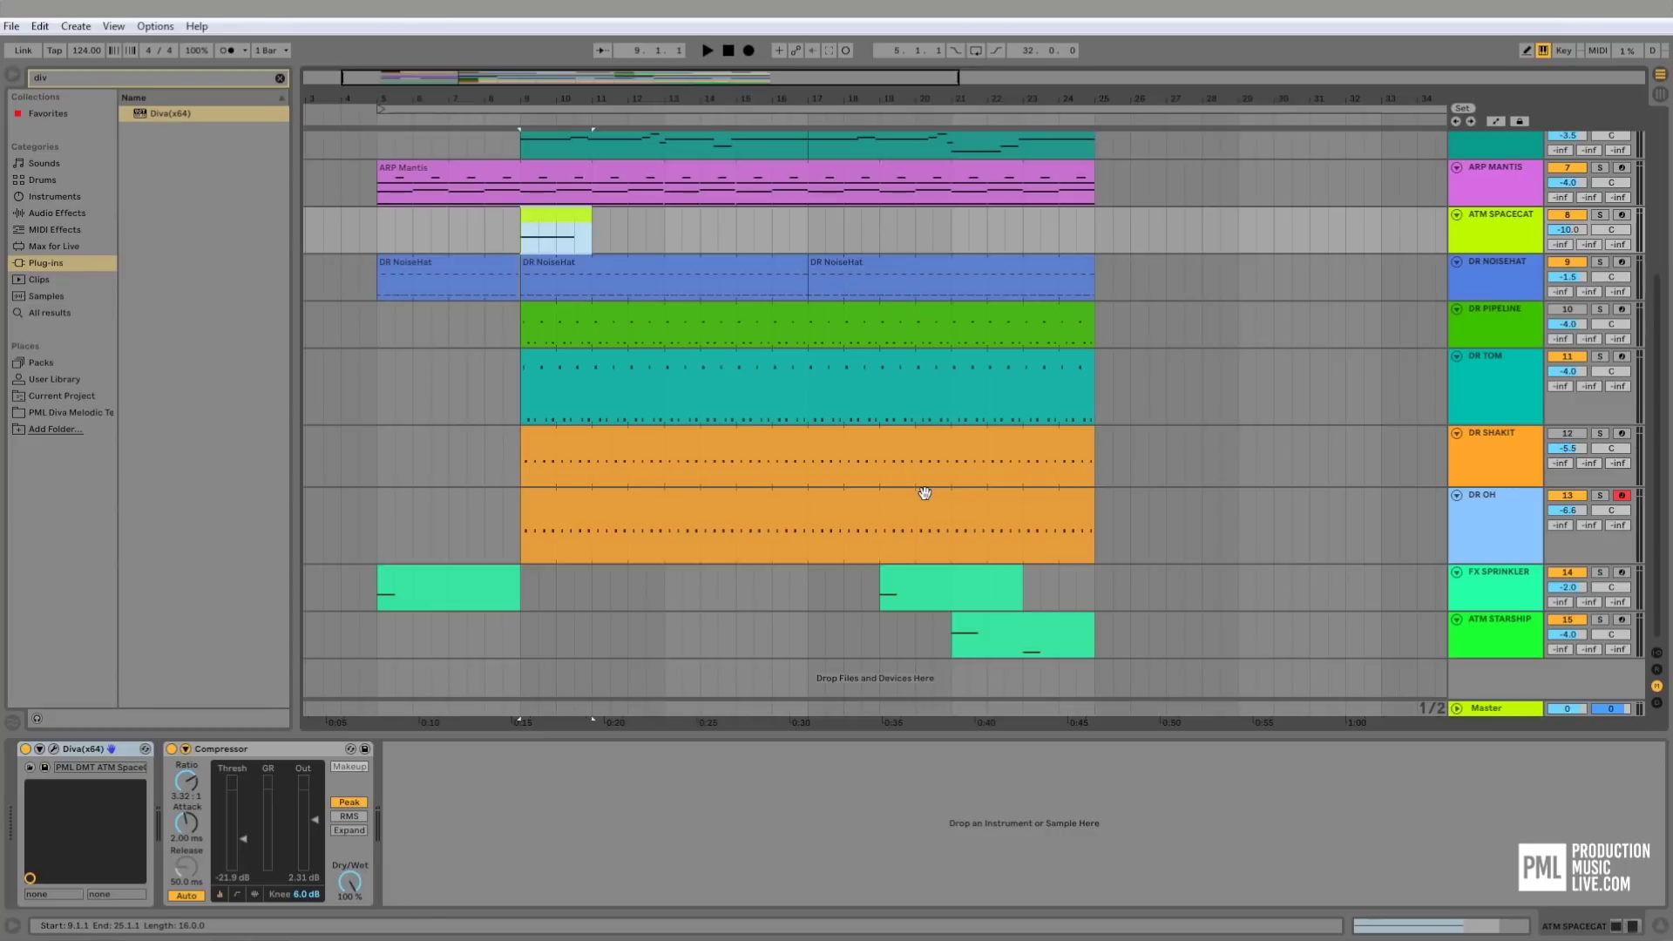
pyautogui.click(702, 362)
pyautogui.click(521, 389)
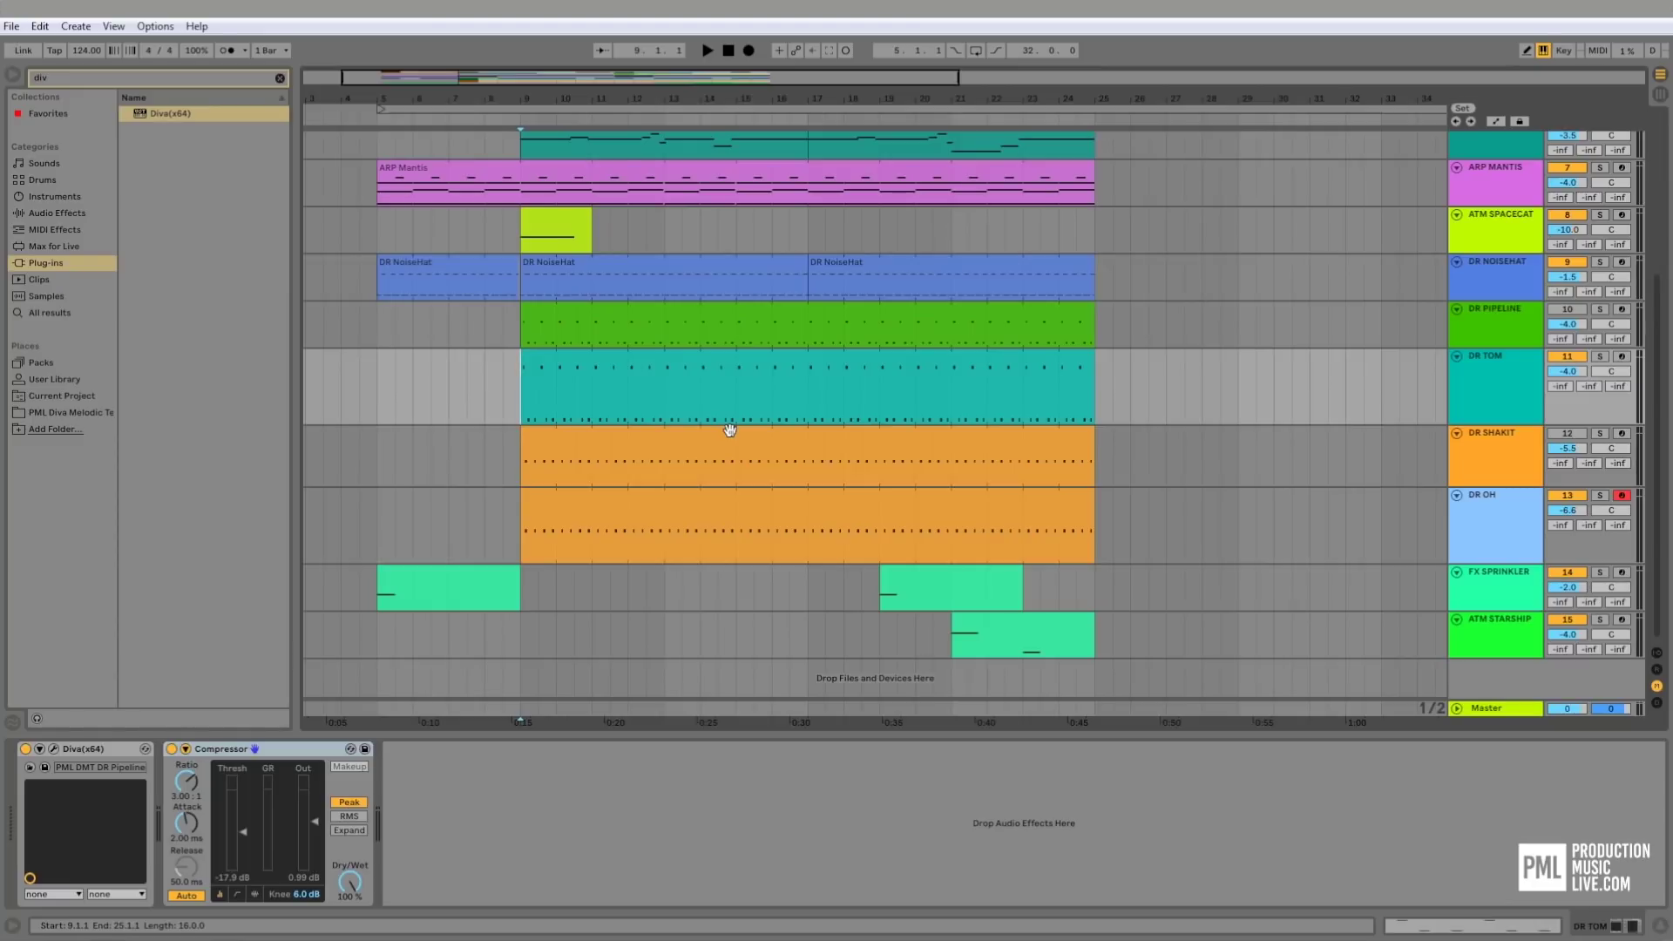
pyautogui.scroll(2, 730, 430)
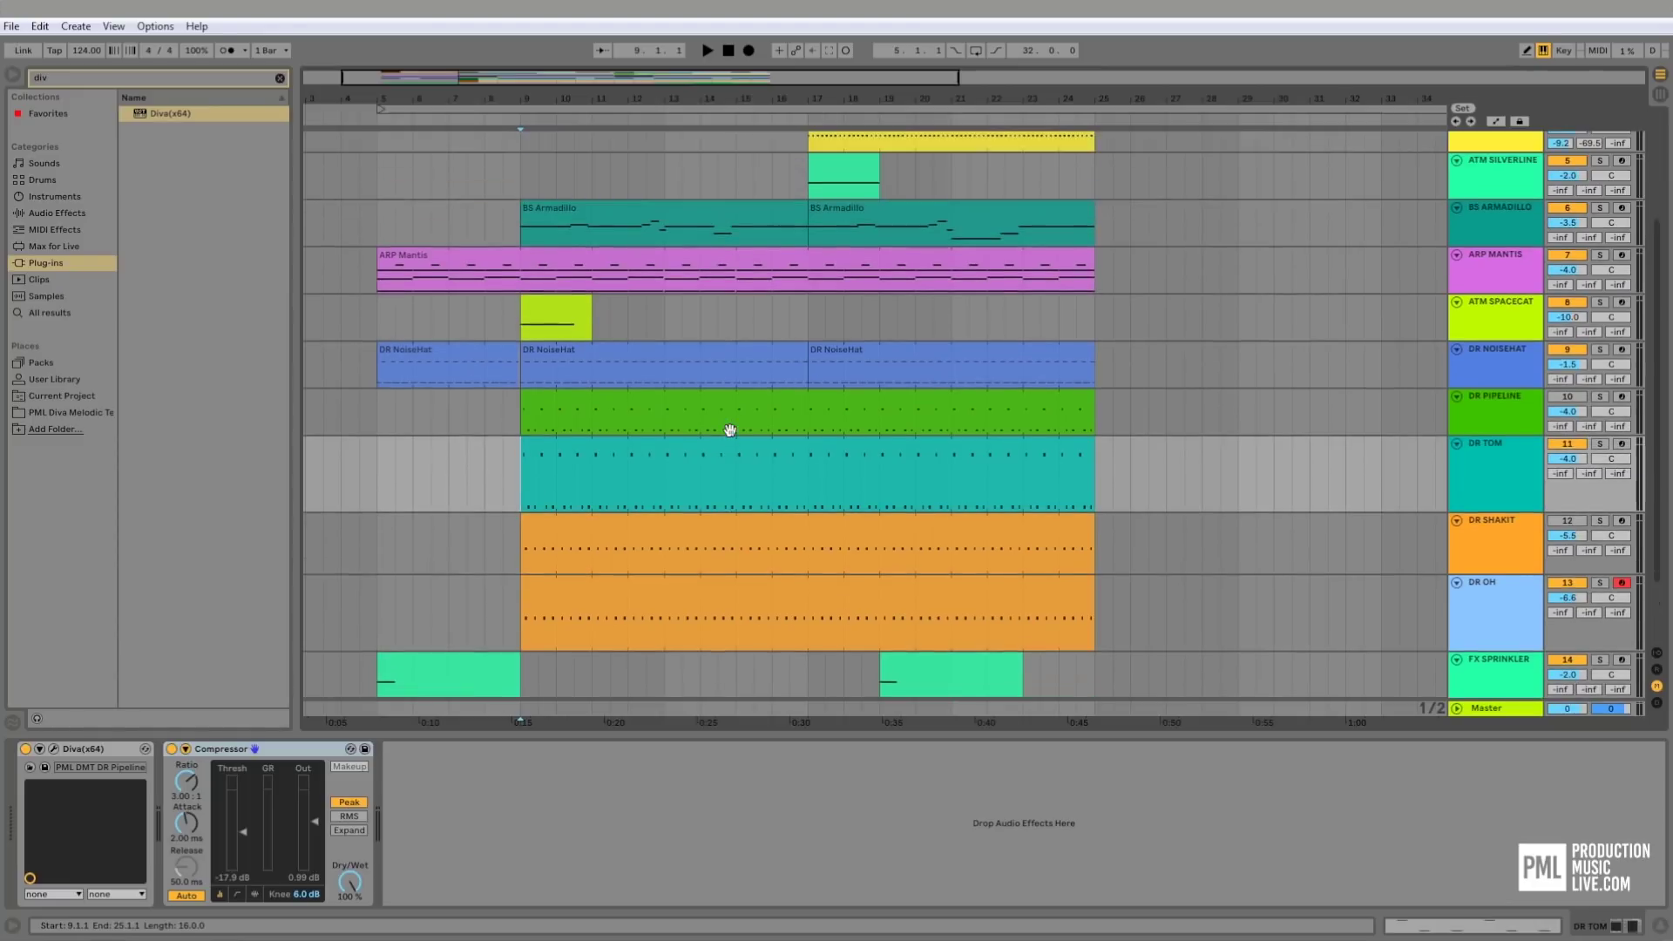